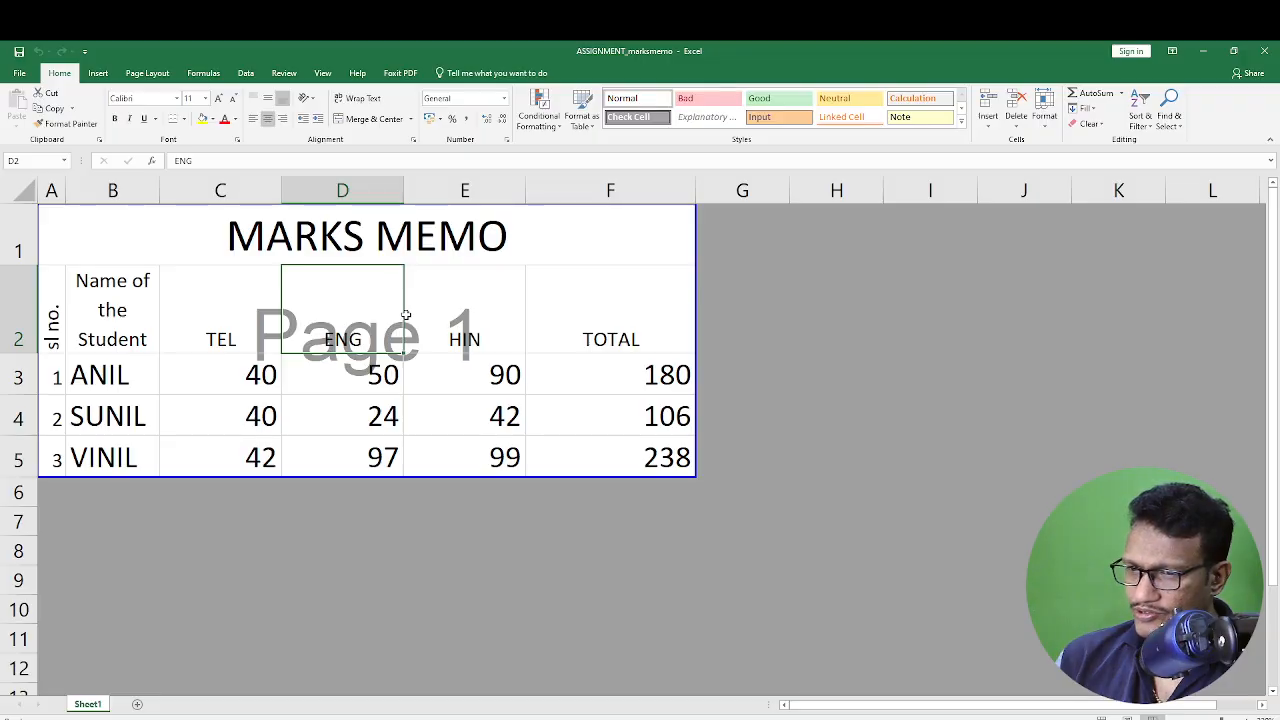
# Insert a blank row above the first student record, directly below the column headings.
pyautogui.press('Left')
pyautogui.press('Left')
pyautogui.press('Left')
pyautogui.press('Left')
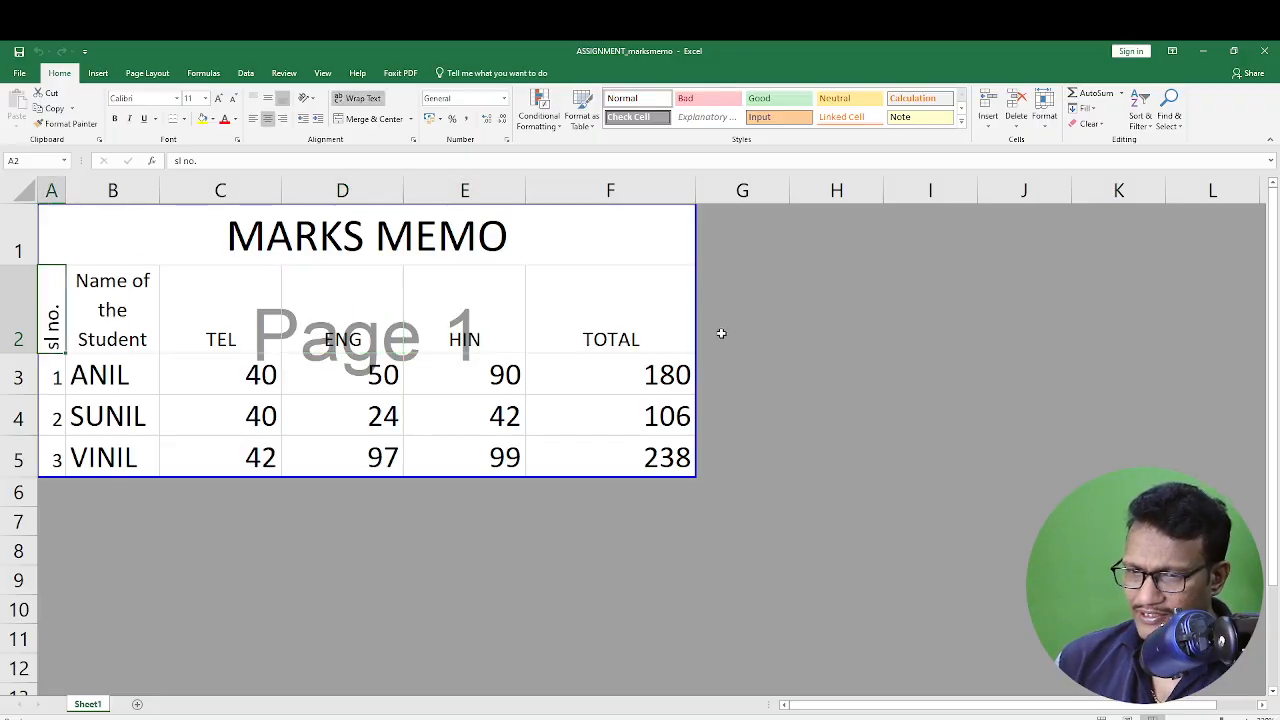
pyautogui.press('Down')
pyautogui.press('Down')
pyautogui.press('Up')
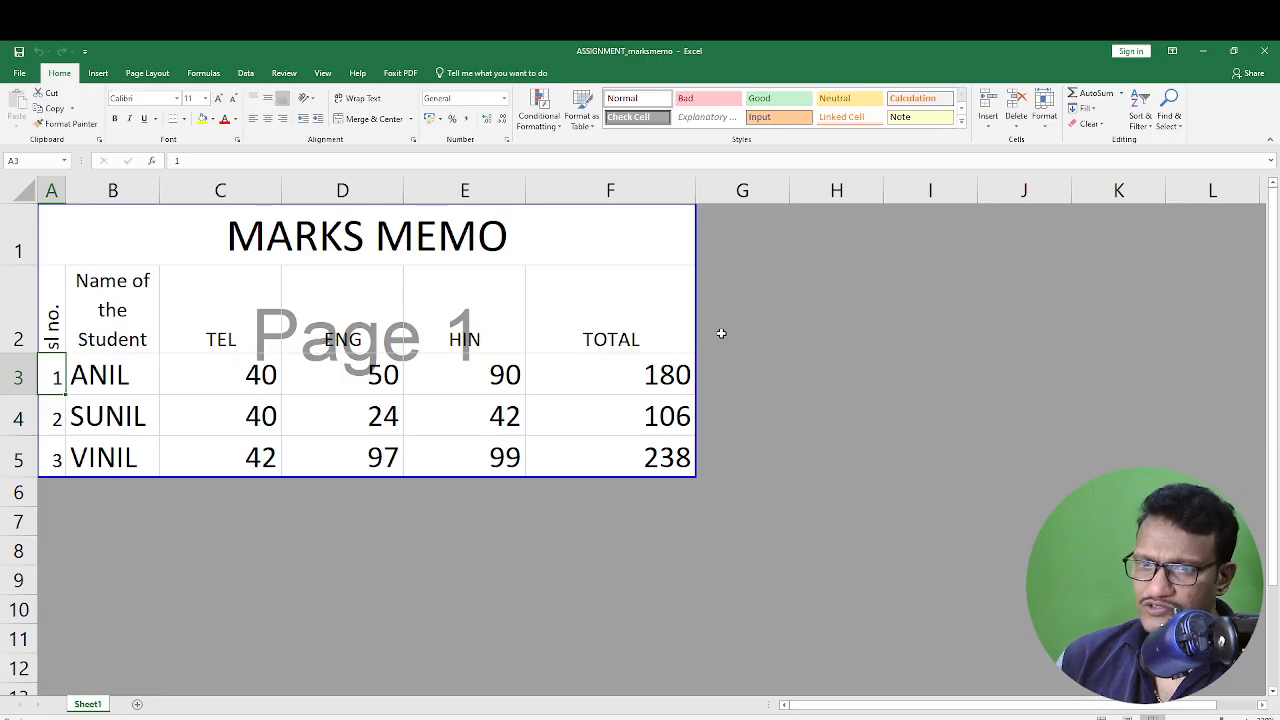
pyautogui.hotkey('shift', 'space')
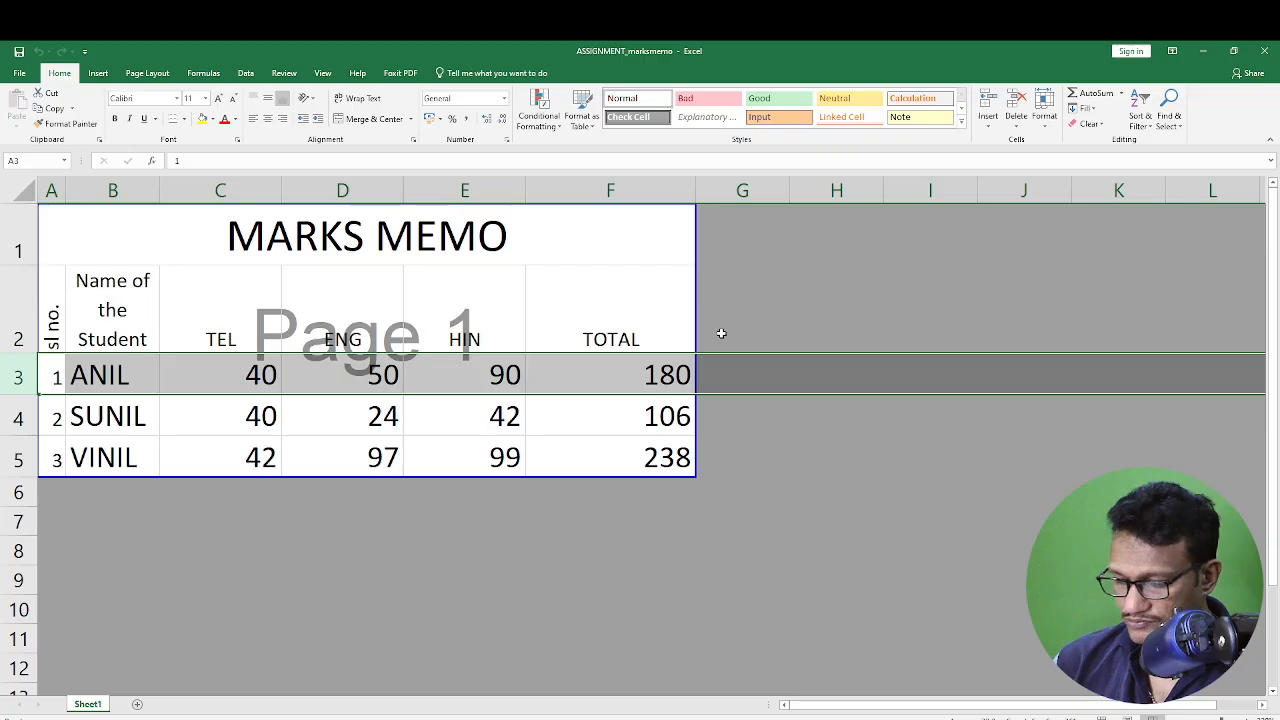
pyautogui.hotkey('ctrl', 'shift', '=')
pyautogui.write('1')
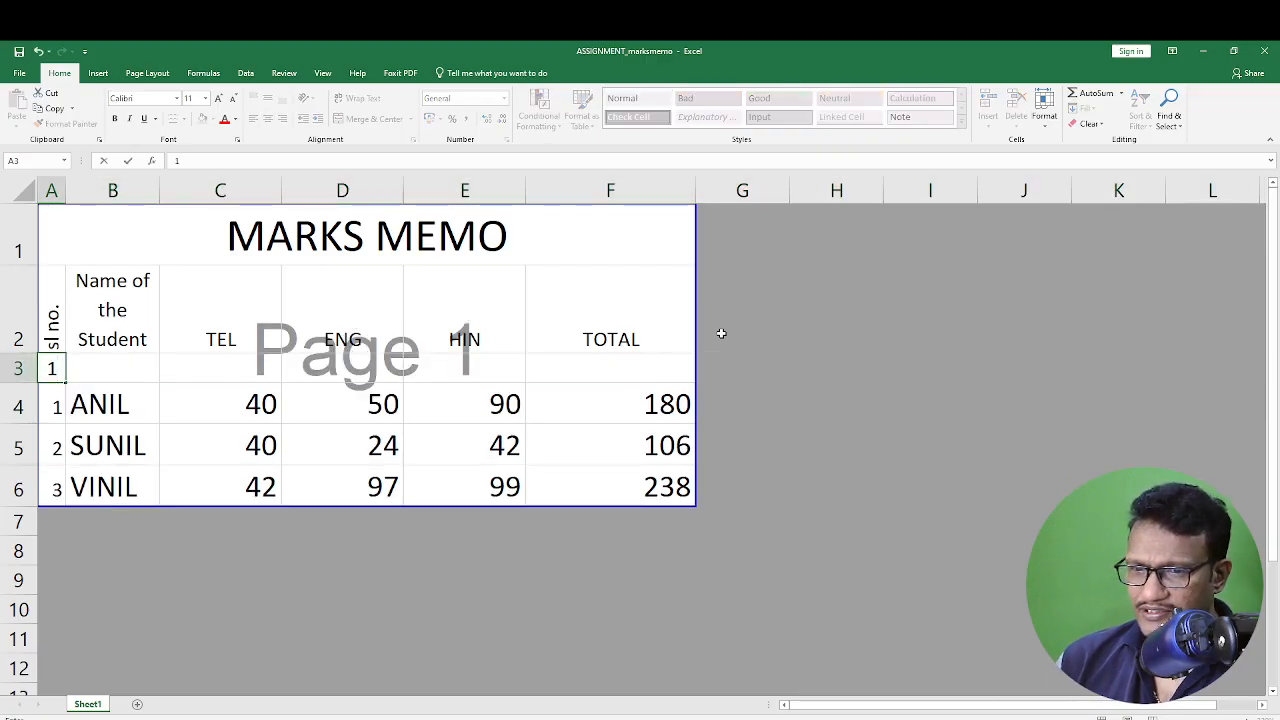
pyautogui.press('Tab')
pyautogui.press('Left')
pyautogui.press('Up')
pyautogui.press('Down')
pyautogui.press('Down')
pyautogui.press('Down')
pyautogui.press('Up')
pyautogui.press('Up')
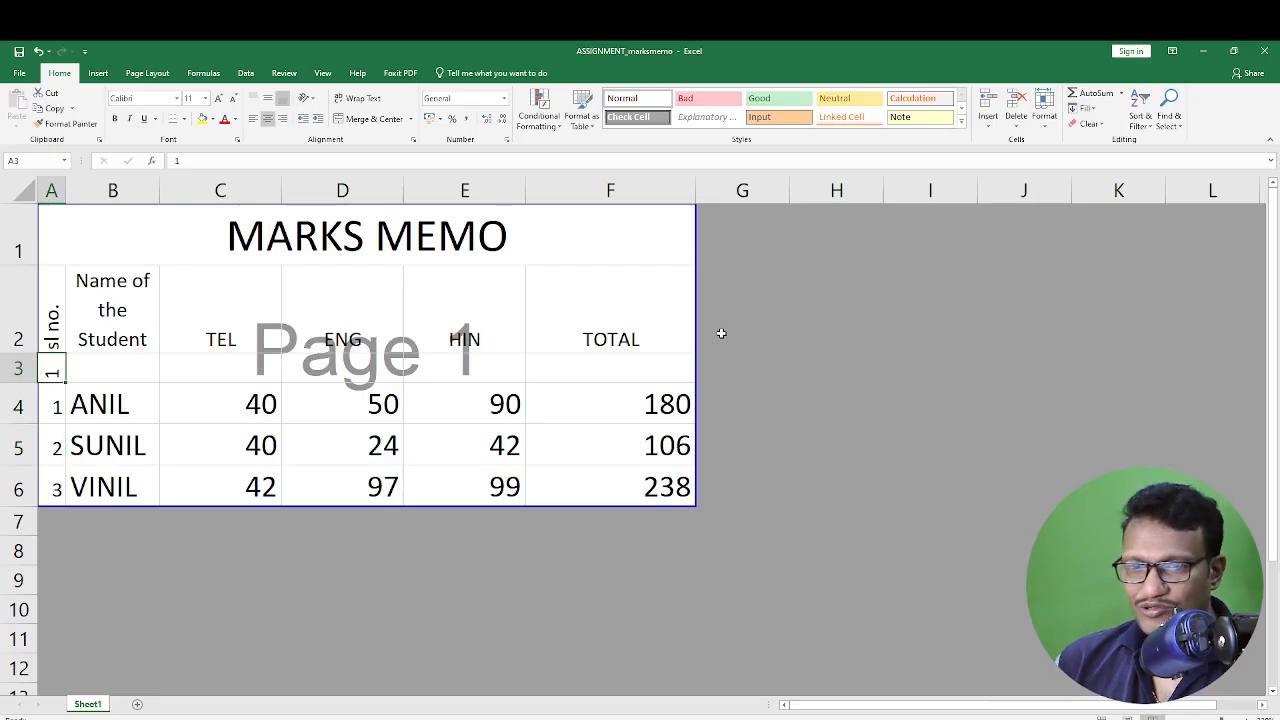
pyautogui.press('Up')
pyautogui.press('Up')
pyautogui.press('Down')
pyautogui.press('Down')
pyautogui.press('Down')
pyautogui.press('Down')
pyautogui.press('Down')
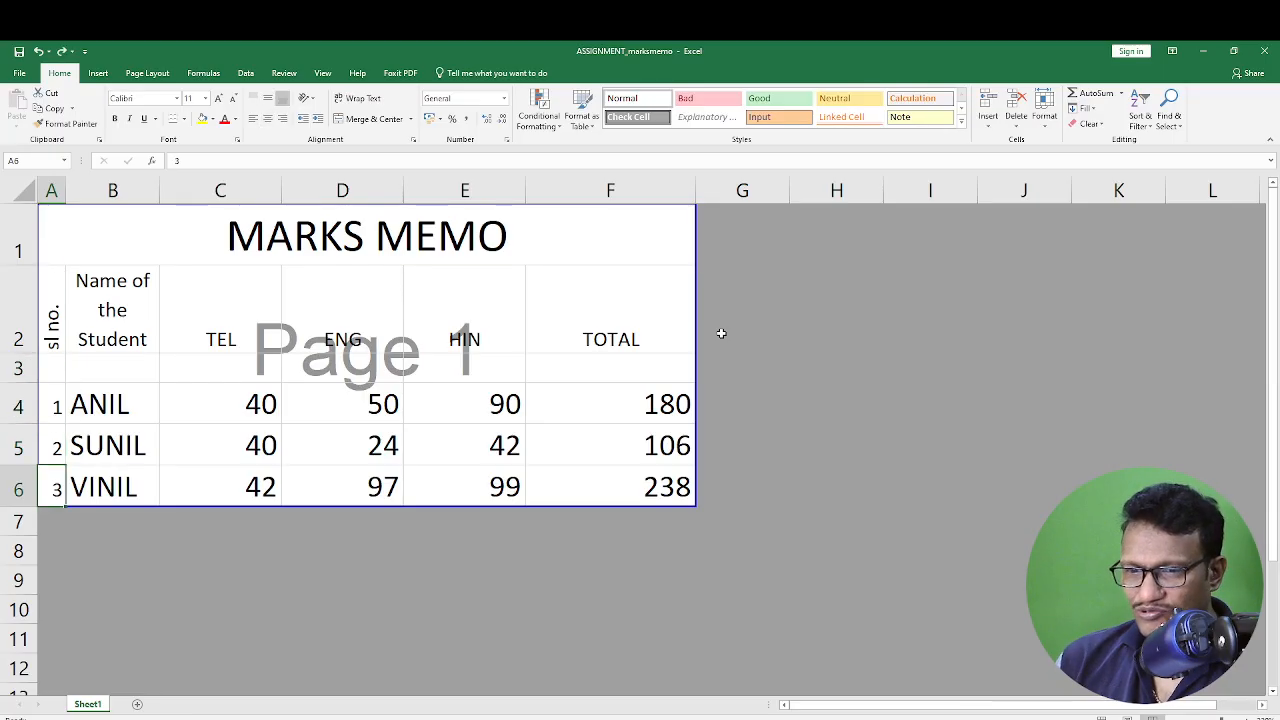
pyautogui.press('Up')
pyautogui.press('Up')
pyautogui.press('Up')
pyautogui.press('Down')
pyautogui.press('Down')
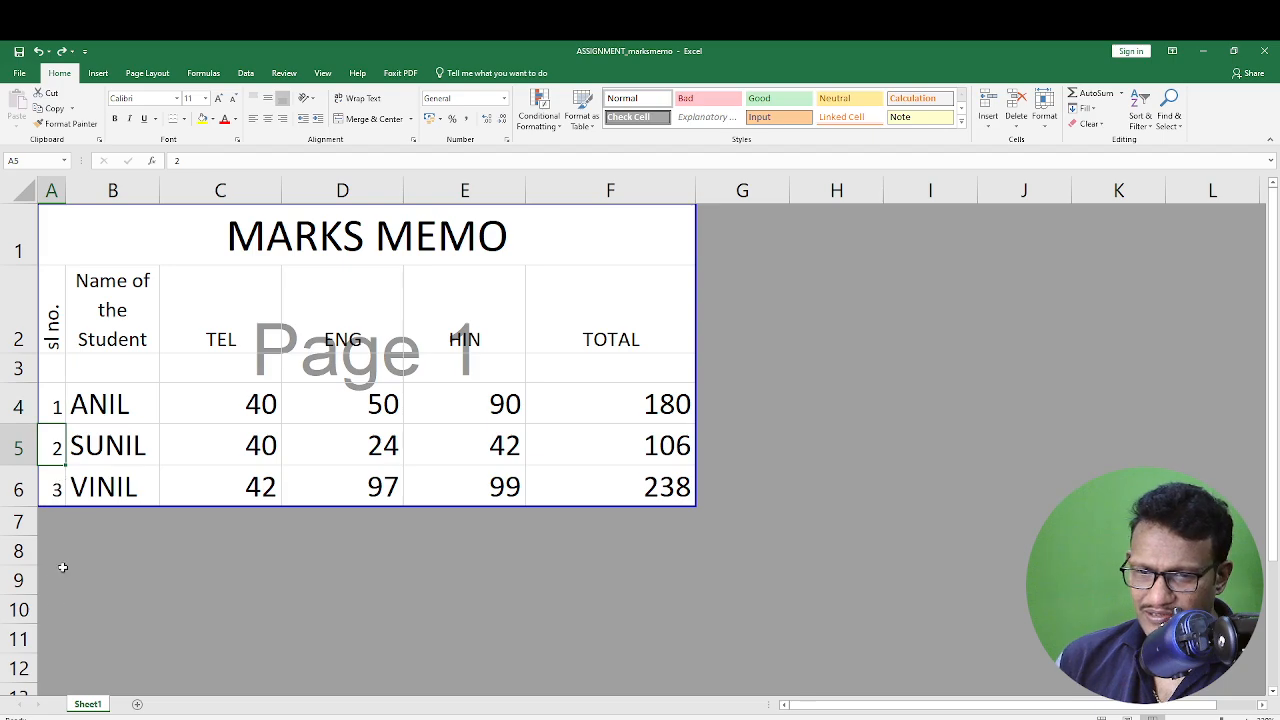
# Number the columns in row 3 by entering 1 in A3 and 2 in B3, and fill the series across to F3.
pyautogui.click(63, 371)
pyautogui.write('1')
pyautogui.press('Tab')
pyautogui.write('2')
pyautogui.press('Tab')
pyautogui.press('Left')
pyautogui.press('Left')
pyautogui.hotkey('shift', 'Right')
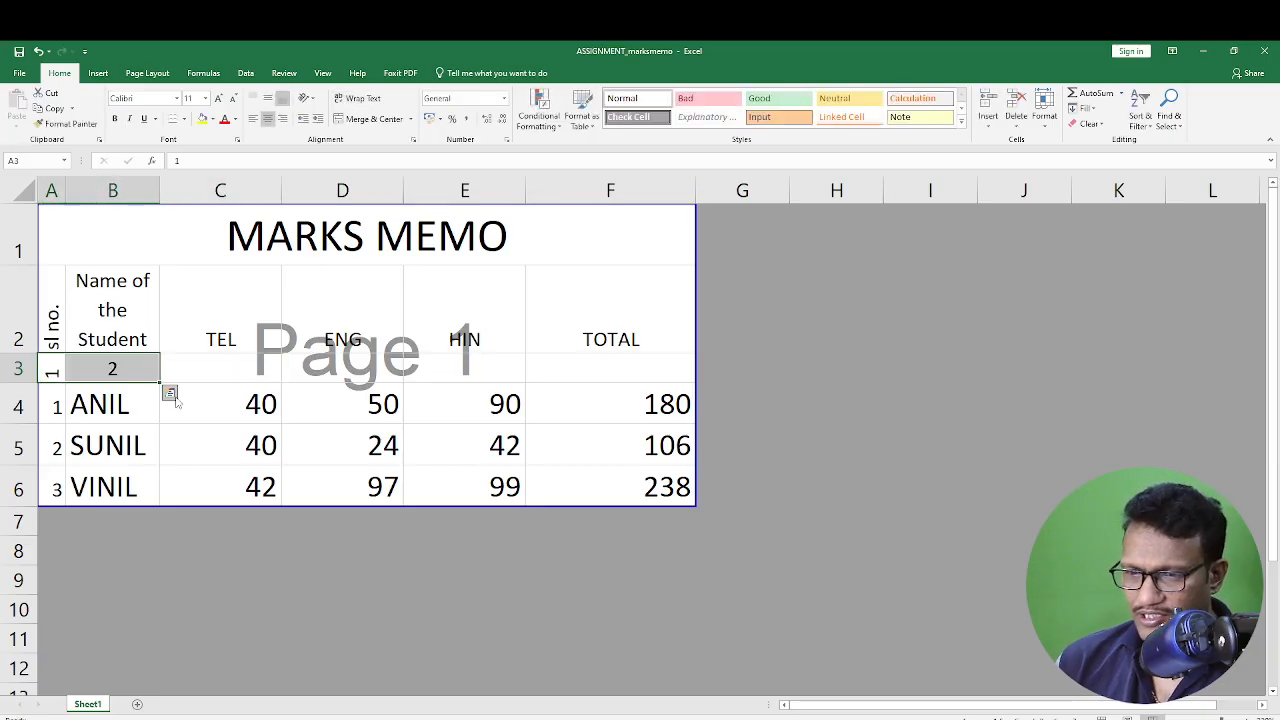
pyautogui.moveTo(160, 383); pyautogui.dragTo(690, 380)
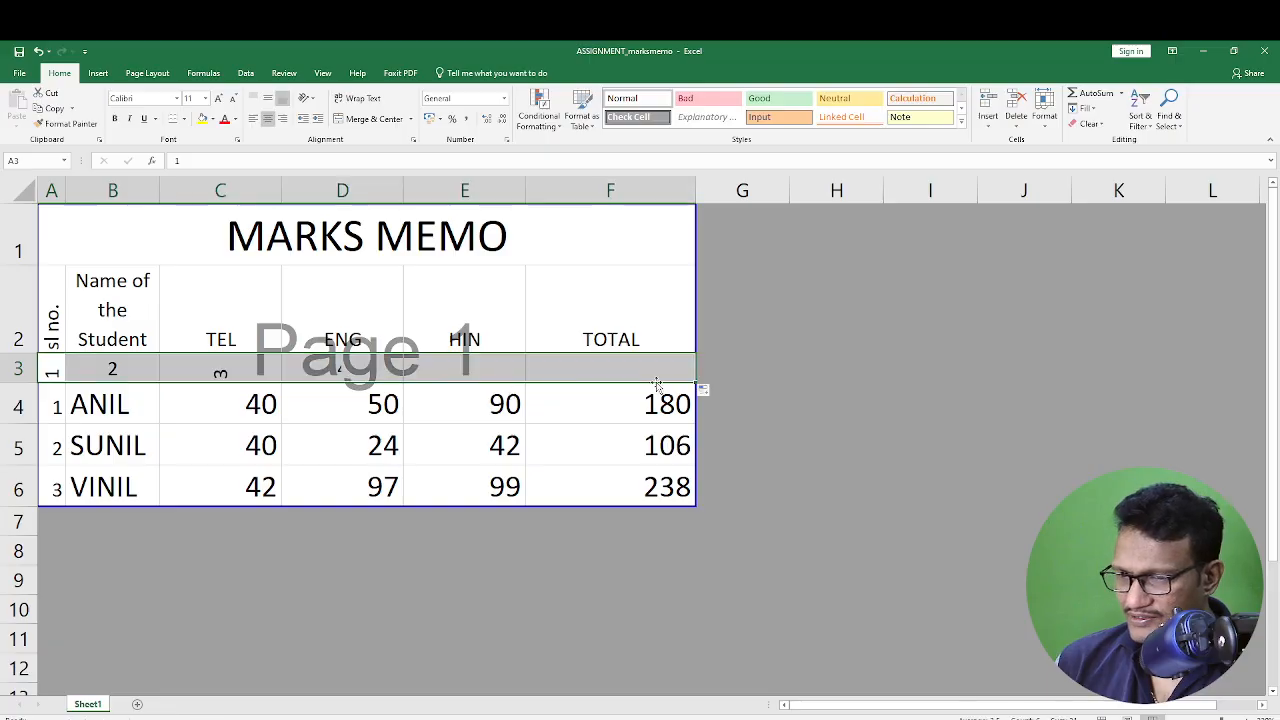
# Set the text orientation of the column numbers in A3:F3 to 0 degrees.
pyautogui.click(452, 370)
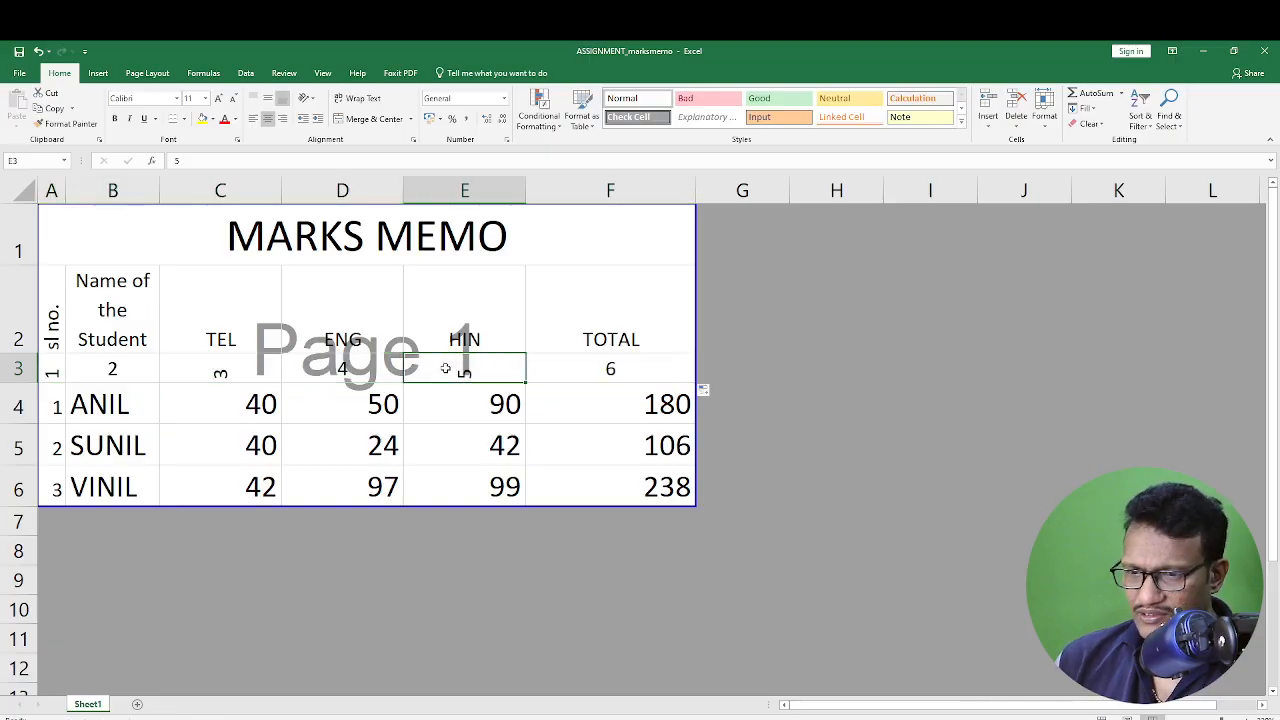
pyautogui.moveTo(52, 371); pyautogui.dragTo(654, 371)
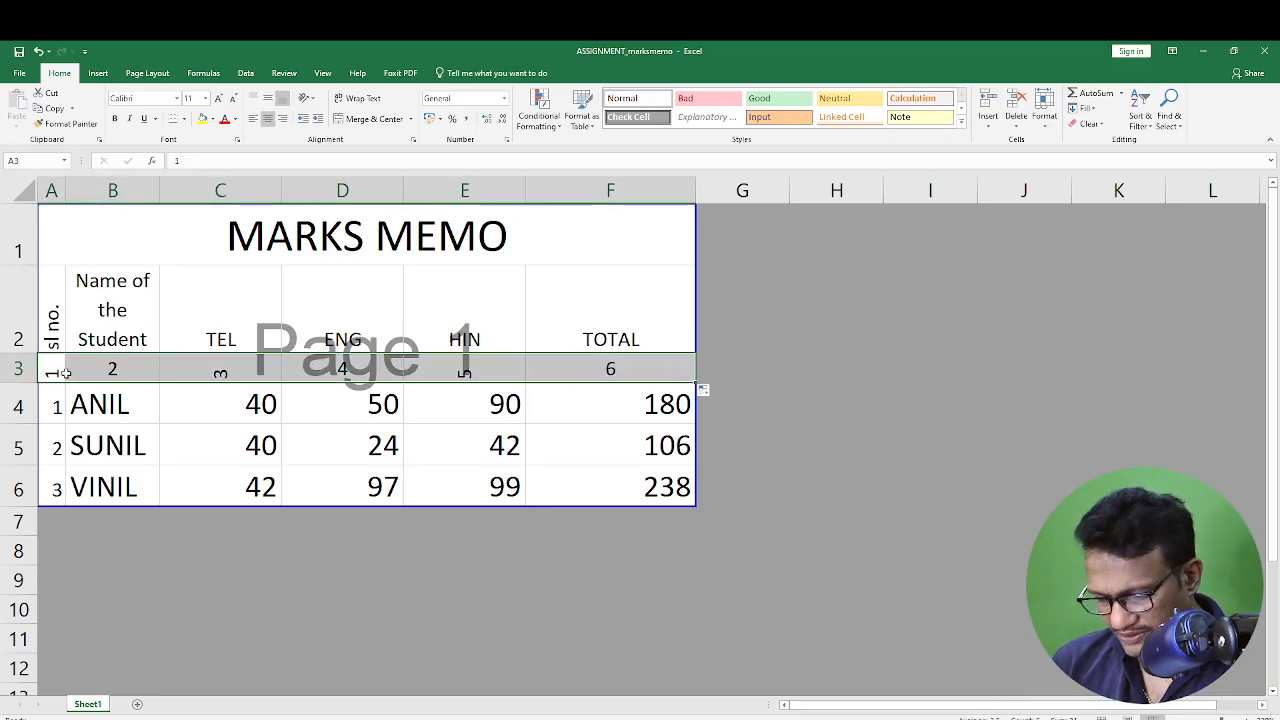
pyautogui.hotkey('ctrl', '1')
pyautogui.click(529, 253)
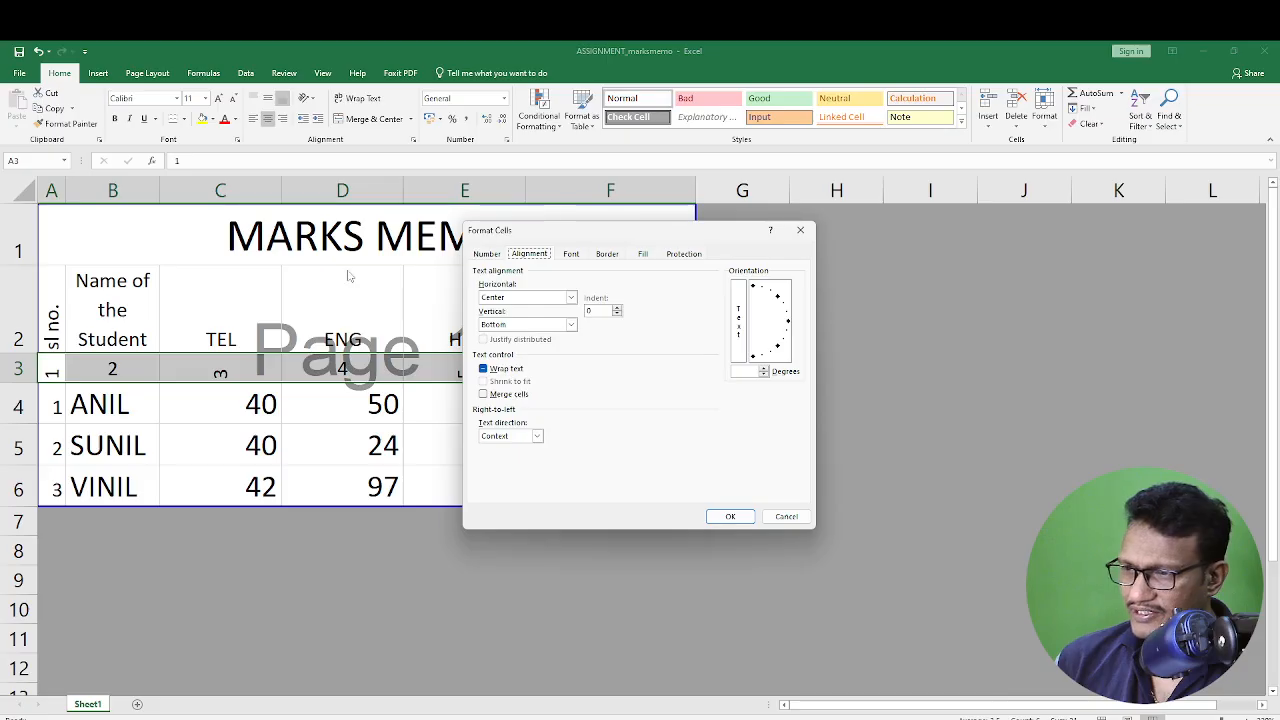
pyautogui.click(788, 321)
pyautogui.click(733, 517)
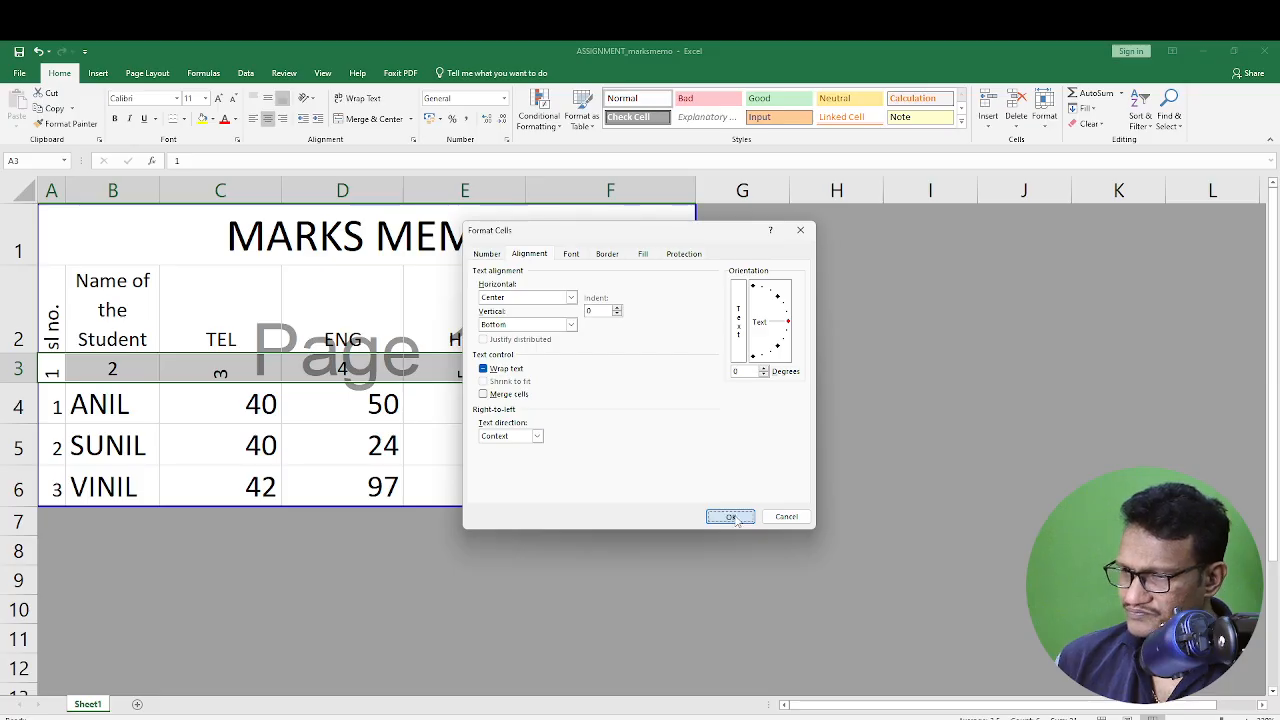
pyautogui.click(318, 418)
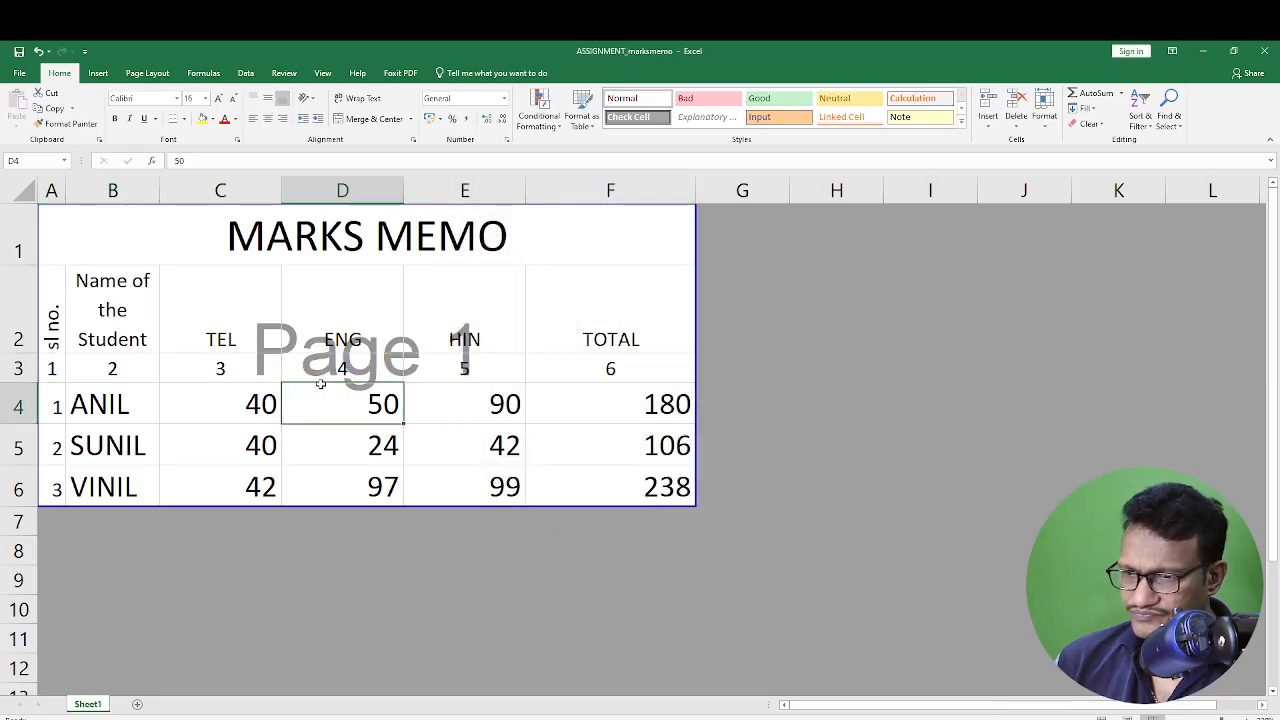
# Check the marks memo with its column number row in the print preview and return to the sheet.
pyautogui.hotkey('ctrl', 'p')
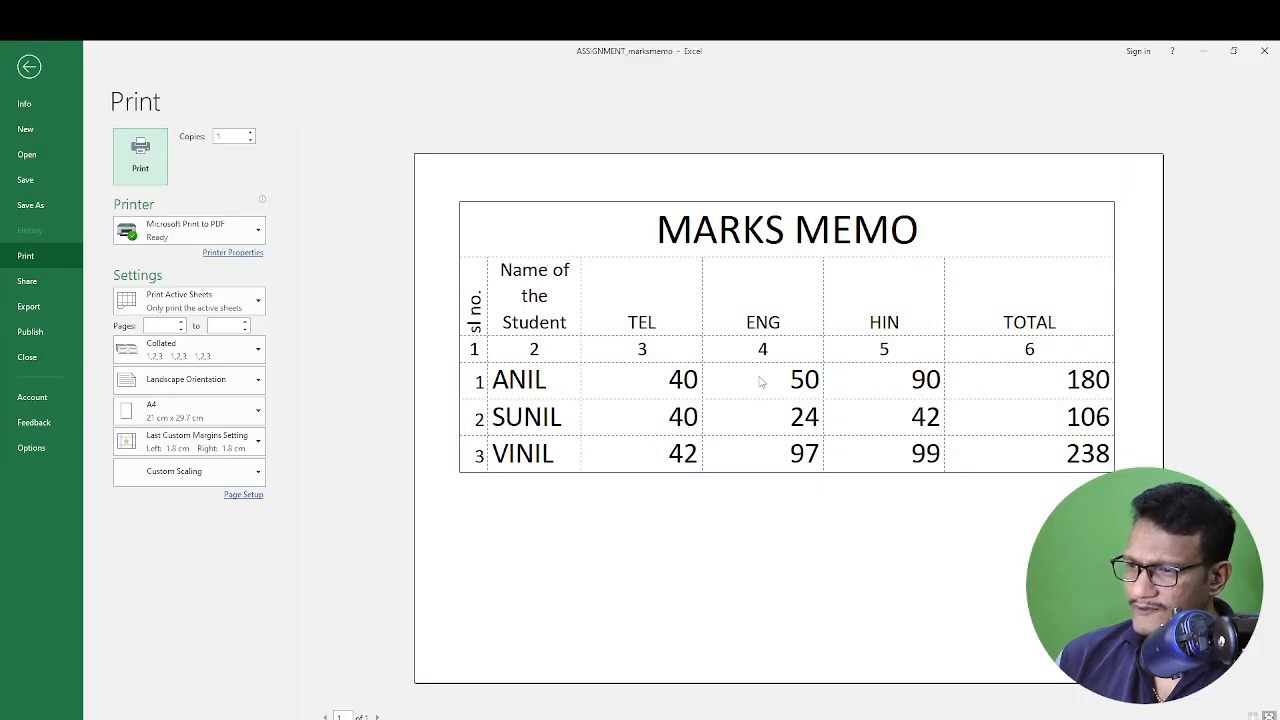
pyautogui.press('Escape')
pyautogui.click(284, 374)
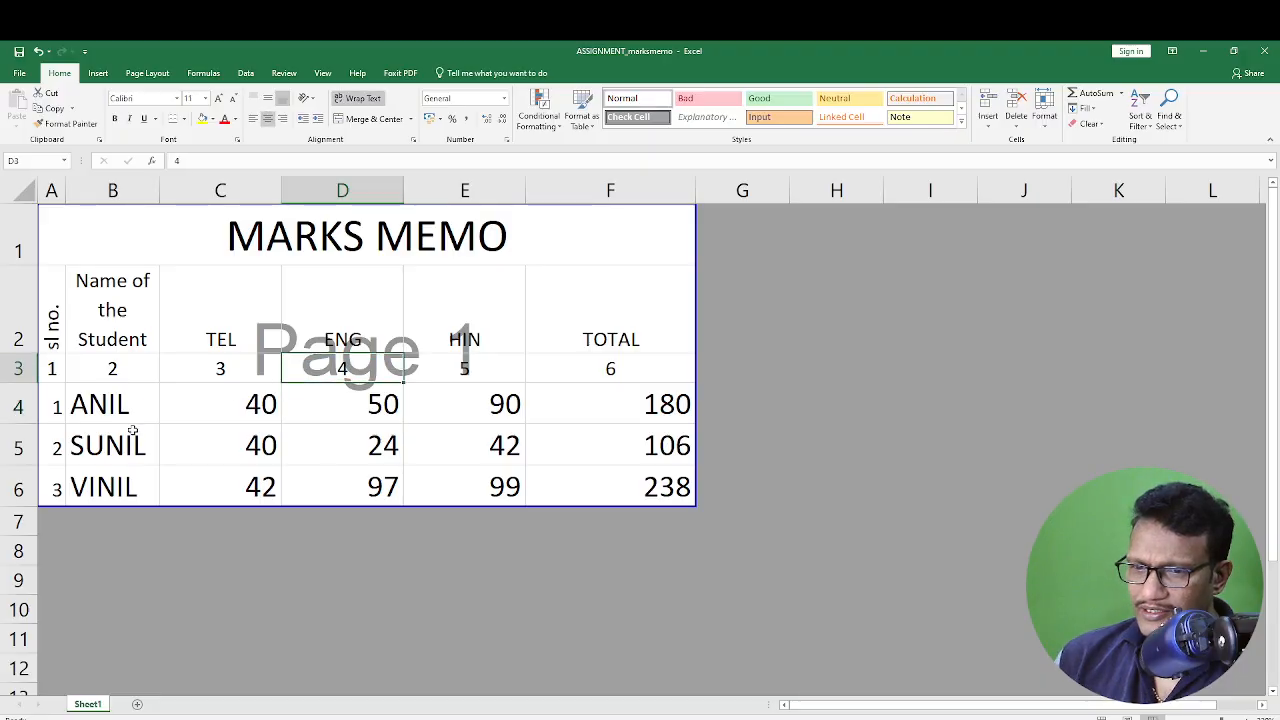
# Copy the three student records in A4:F6 and paste them directly below, starting at A7.
pyautogui.moveTo(44, 401); pyautogui.dragTo(608, 484)
pyautogui.hotkey('ctrl', 'c')
pyautogui.press('Down')
pyautogui.press('Down')
pyautogui.press('Down')
pyautogui.press('Down')
pyautogui.press('Down')
pyautogui.press('Down')
pyautogui.press('Up')
pyautogui.press('Up')
pyautogui.press('Up')
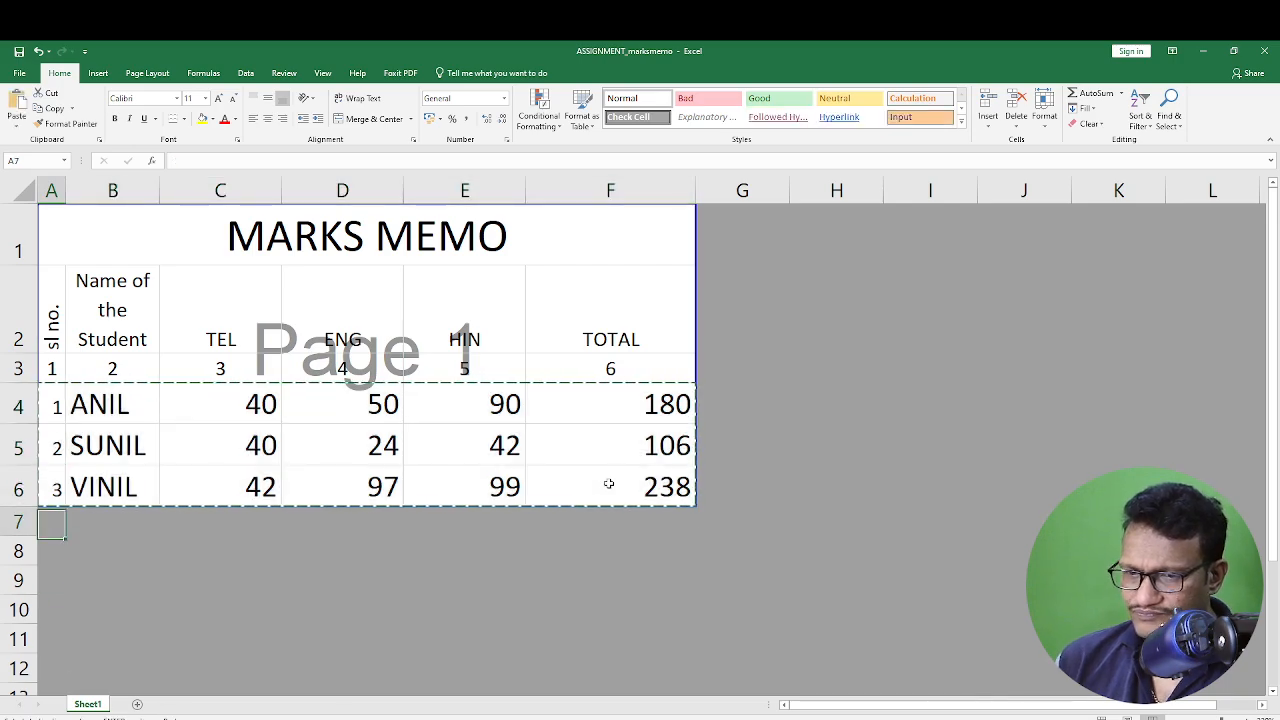
pyautogui.hotkey('ctrl', 'v')
# Copy the student records in A4:F9 and paste them below the list, starting at A10.
pyautogui.press('Up')
pyautogui.press('Up')
pyautogui.press('Up')
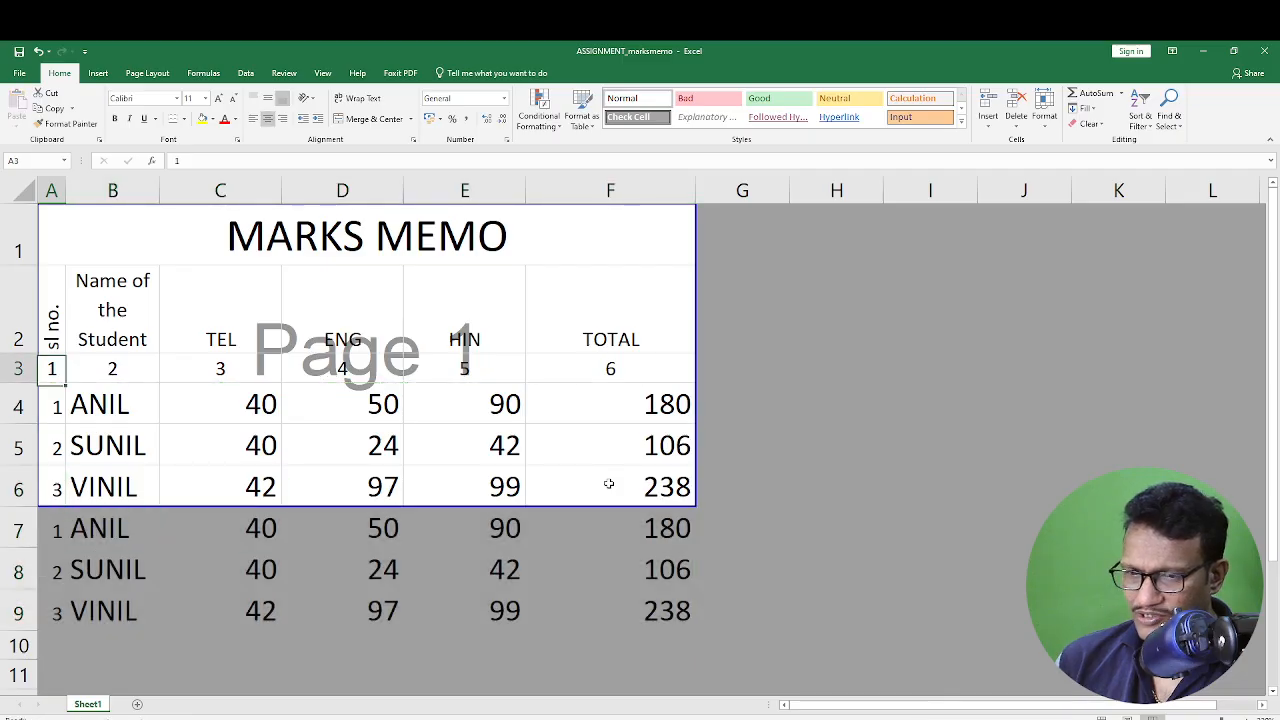
pyautogui.hotkey('ctrl', 'shift', 'End')
pyautogui.hotkey('ctrl', 'c')
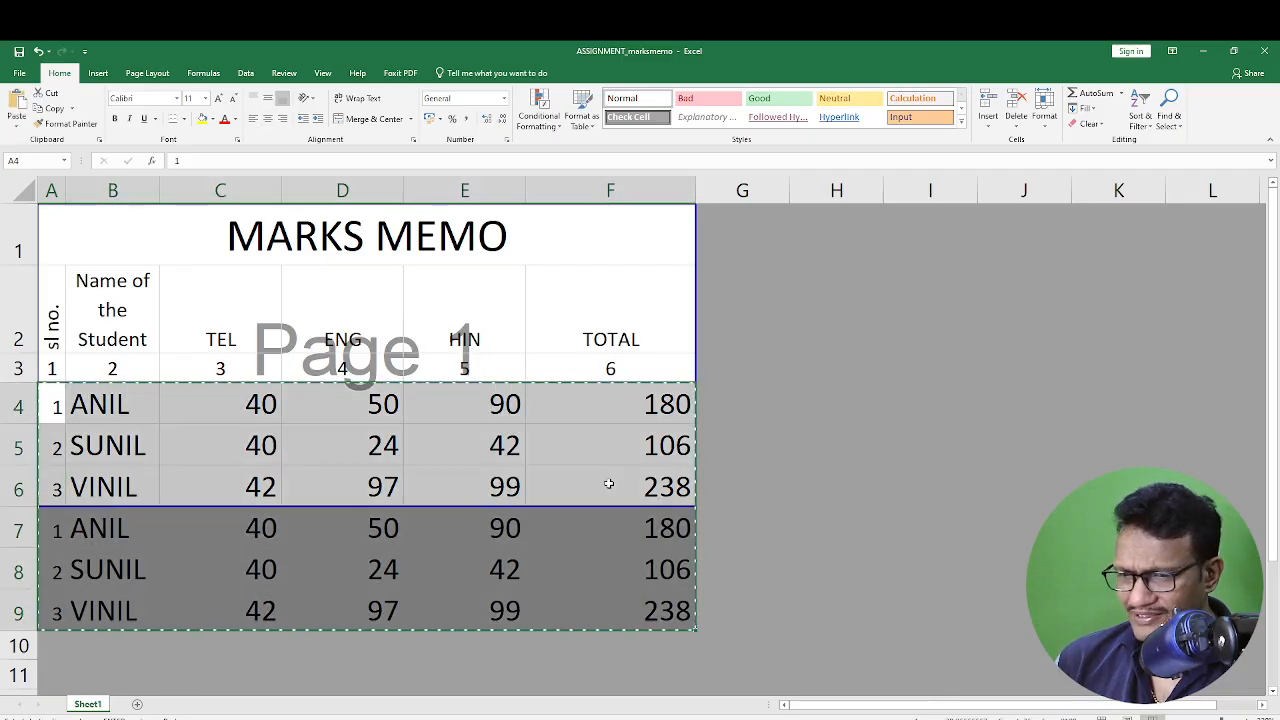
pyautogui.press('Down')
pyautogui.press('Down')
pyautogui.press('Down')
pyautogui.press('Down')
pyautogui.press('Down')
pyautogui.press('Down')
pyautogui.press('Down')
pyautogui.press('Down')
pyautogui.press('Down')
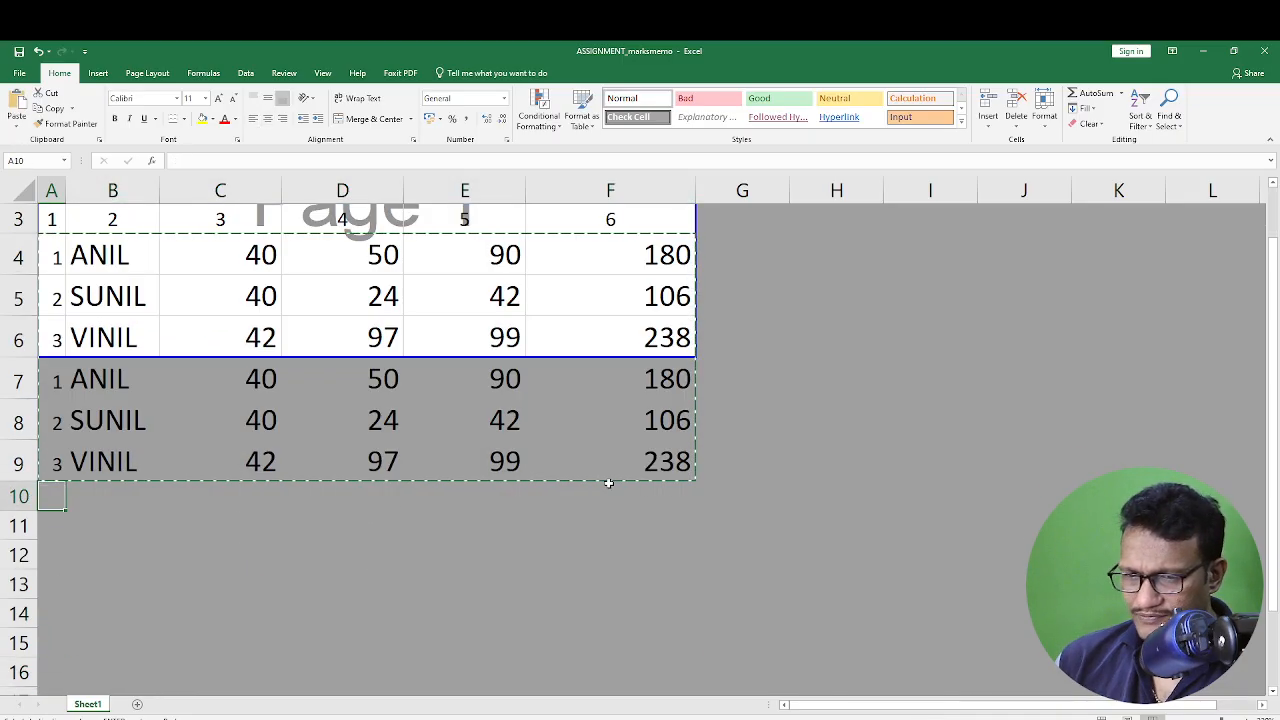
pyautogui.hotkey('ctrl', 'v')
# Copy the student records in A4:F15 and paste them below the list, starting at A16.
pyautogui.press('Up')
pyautogui.press('Up')
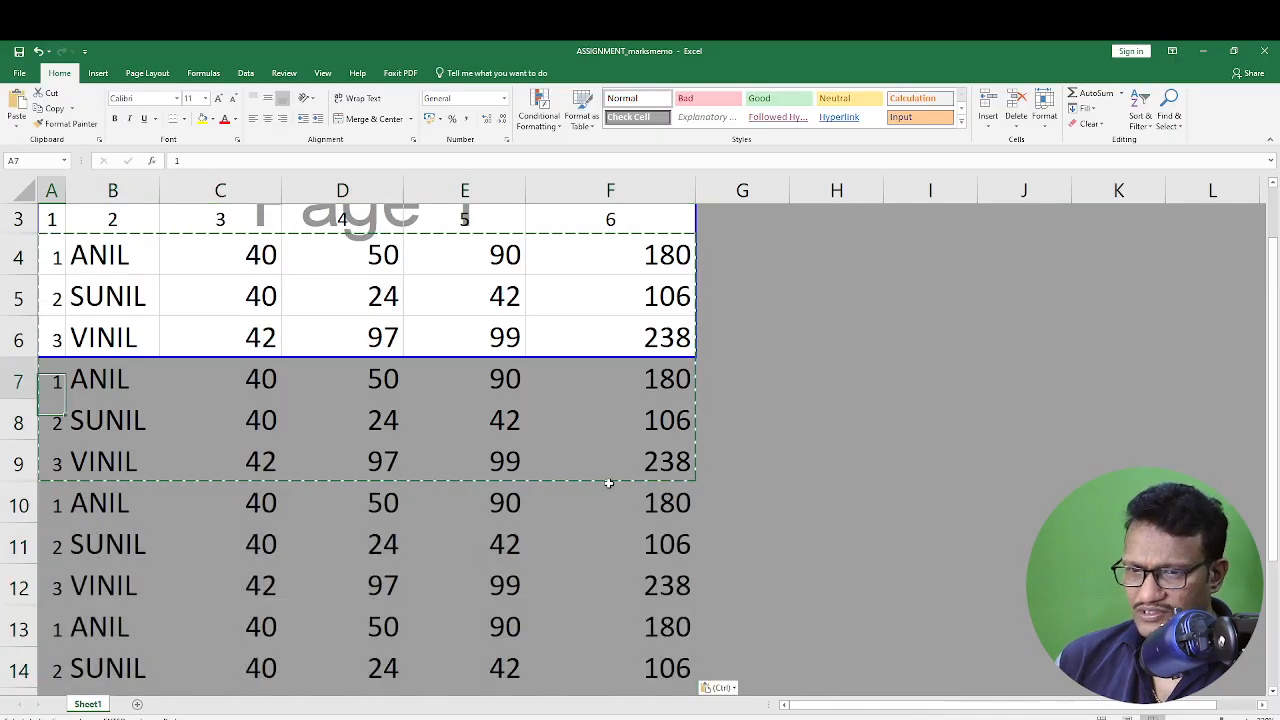
pyautogui.press('Up')
pyautogui.press('Up')
pyautogui.press('Up')
pyautogui.press('Up')
pyautogui.press('Up')
pyautogui.press('Up')
pyautogui.press('Down')
pyautogui.press('Down')
pyautogui.press('Down')
pyautogui.press('Escape')
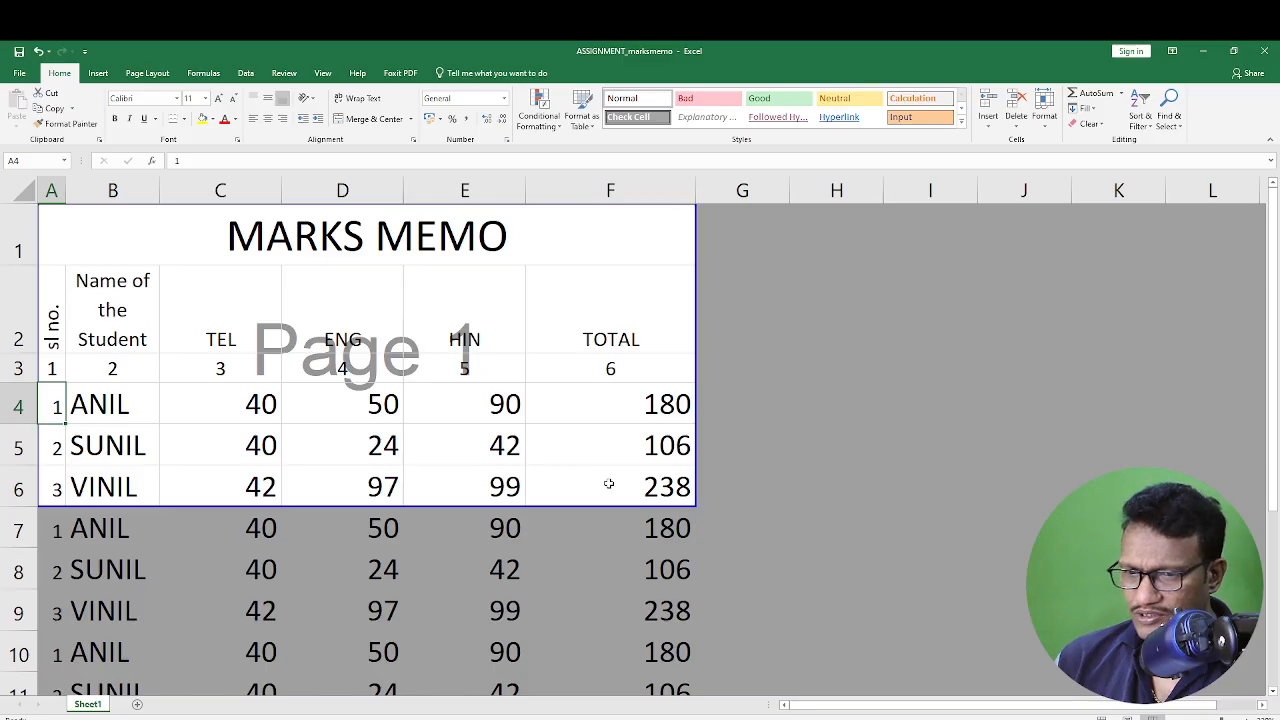
pyautogui.hotkey('ctrl', 'shift', 'End')
pyautogui.hotkey('ctrl', 'c')
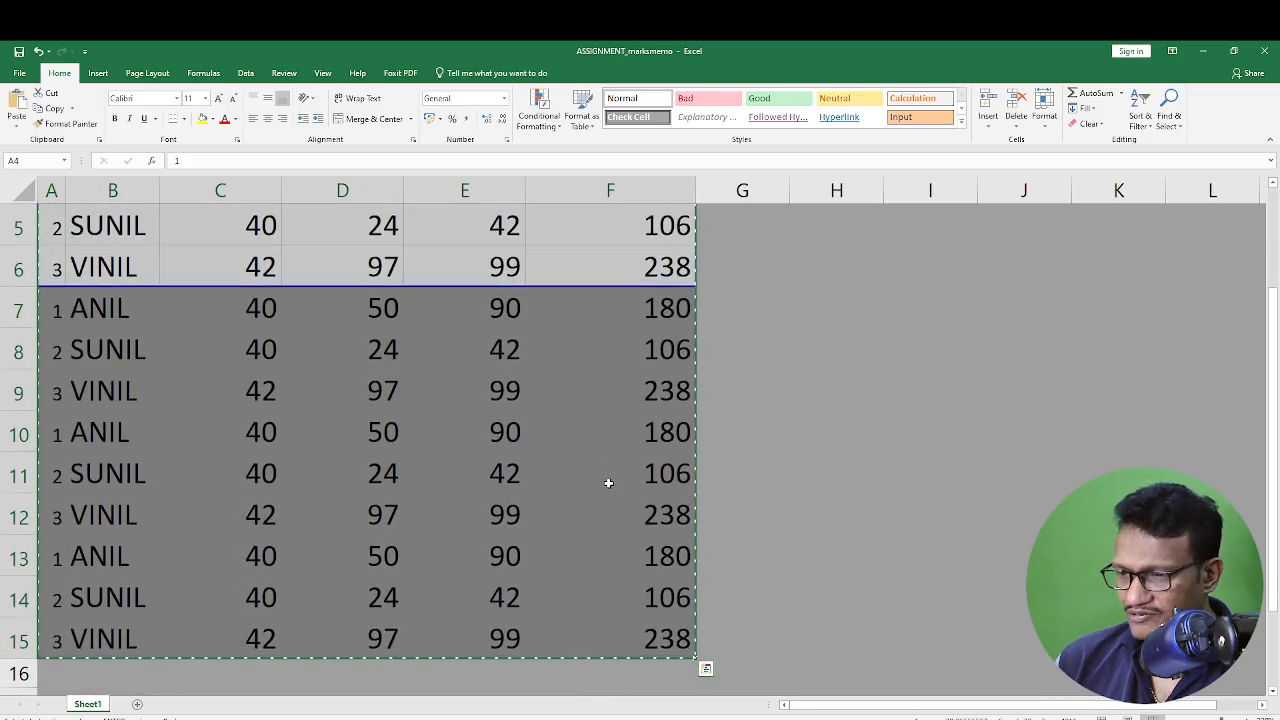
pyautogui.press('Down')
pyautogui.press('Down')
pyautogui.press('Down')
pyautogui.press('Down')
pyautogui.press('Down')
pyautogui.press('Down')
pyautogui.press('Down')
pyautogui.press('Down')
pyautogui.press('Down')
pyautogui.press('Down')
pyautogui.press('Down')
pyautogui.press('Down')
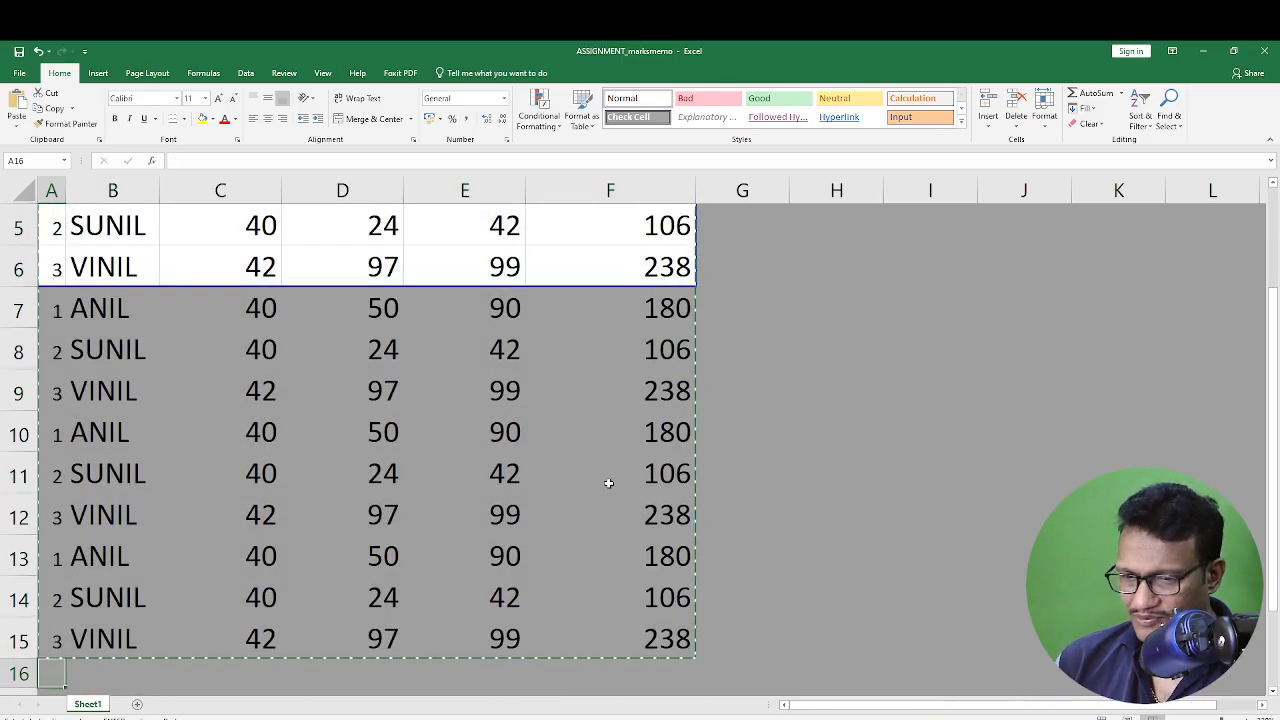
pyautogui.press('Up')
pyautogui.press('Up')
pyautogui.press('Up')
pyautogui.press('Up')
pyautogui.press('Up')
pyautogui.press('Up')
pyautogui.press('Up')
pyautogui.press('Up')
pyautogui.press('Up')
pyautogui.press('Up')
pyautogui.press('Up')
pyautogui.press('Up')
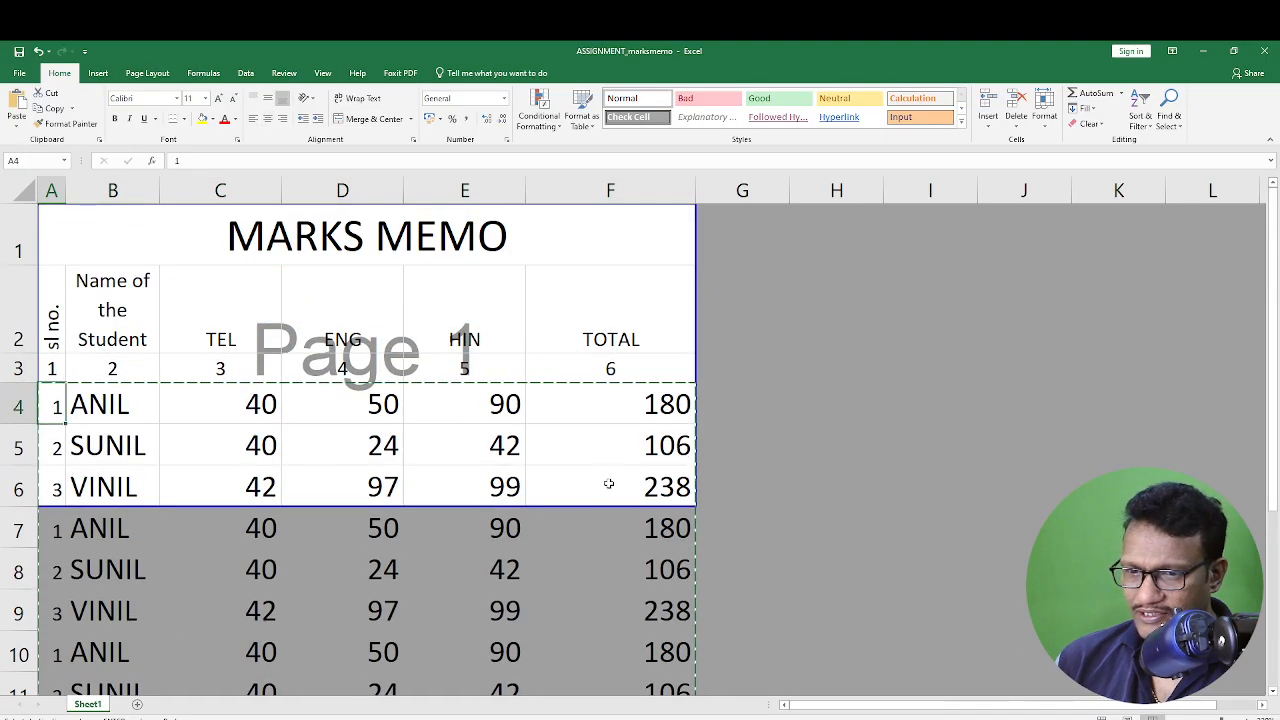
pyautogui.hotkey('ctrl', 'Down')
pyautogui.press('Down')
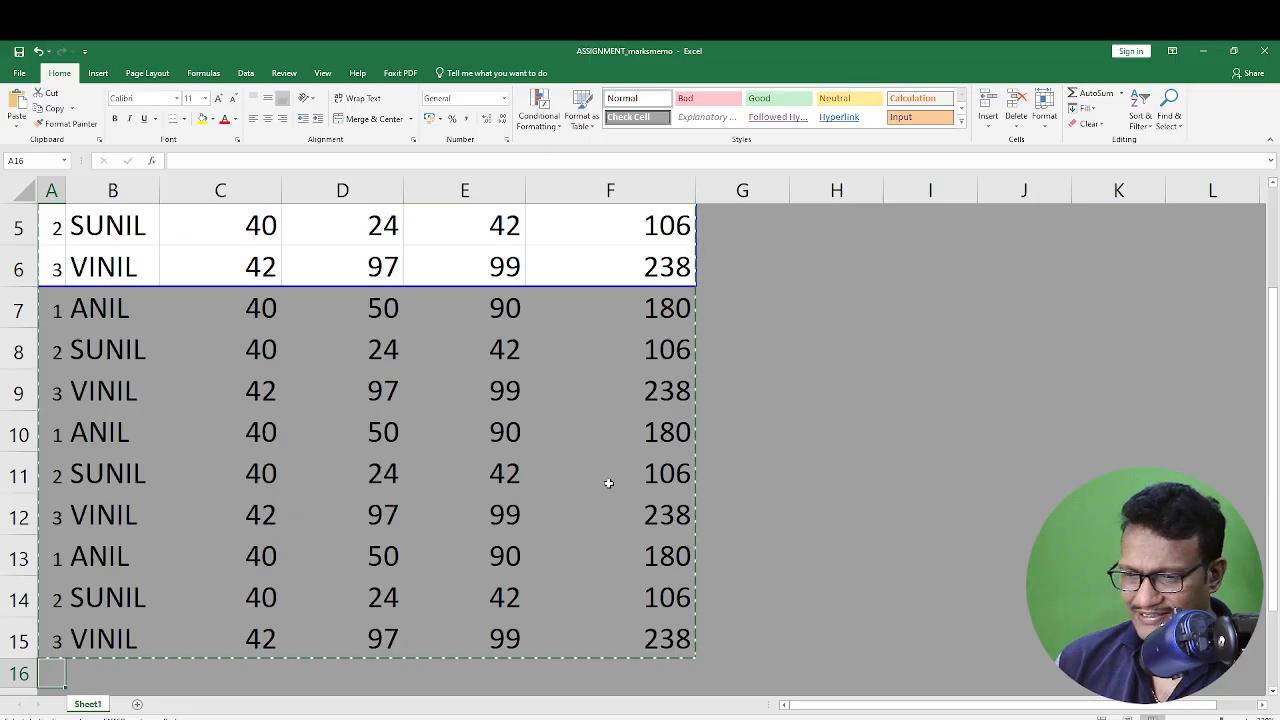
pyautogui.hotkey('ctrl', 'v')
pyautogui.scroll(-2, 608, 483)
pyautogui.press('Escape')
# Copy all student records from A4 through row 27 and paste them below the list, starting at A28.
pyautogui.press('Up')
pyautogui.press('Up')
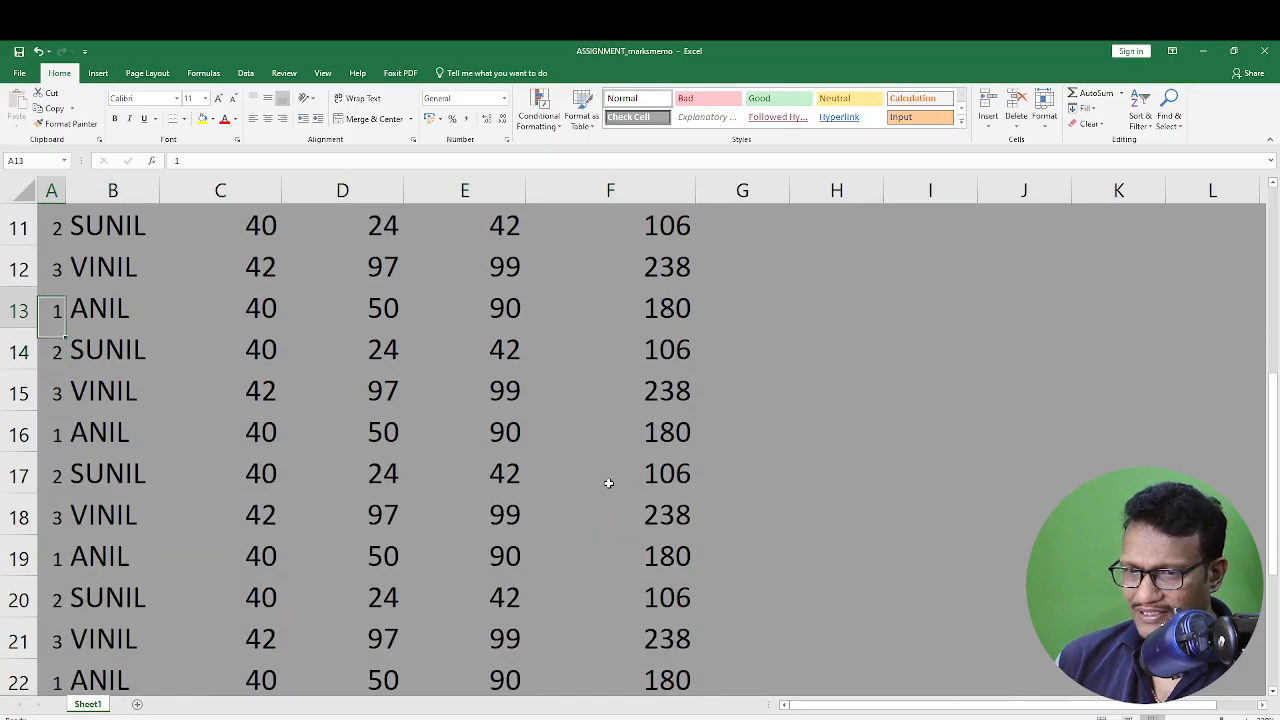
pyautogui.press('Up')
pyautogui.press('Up')
pyautogui.press('Up')
pyautogui.press('Up')
pyautogui.press('Up')
pyautogui.press('Up')
pyautogui.press('Up')
pyautogui.press('Up')
pyautogui.press('Up')
pyautogui.press('Up')
pyautogui.press('Up')
pyautogui.press('Up')
pyautogui.press('Down')
pyautogui.press('Down')
pyautogui.press('Down')
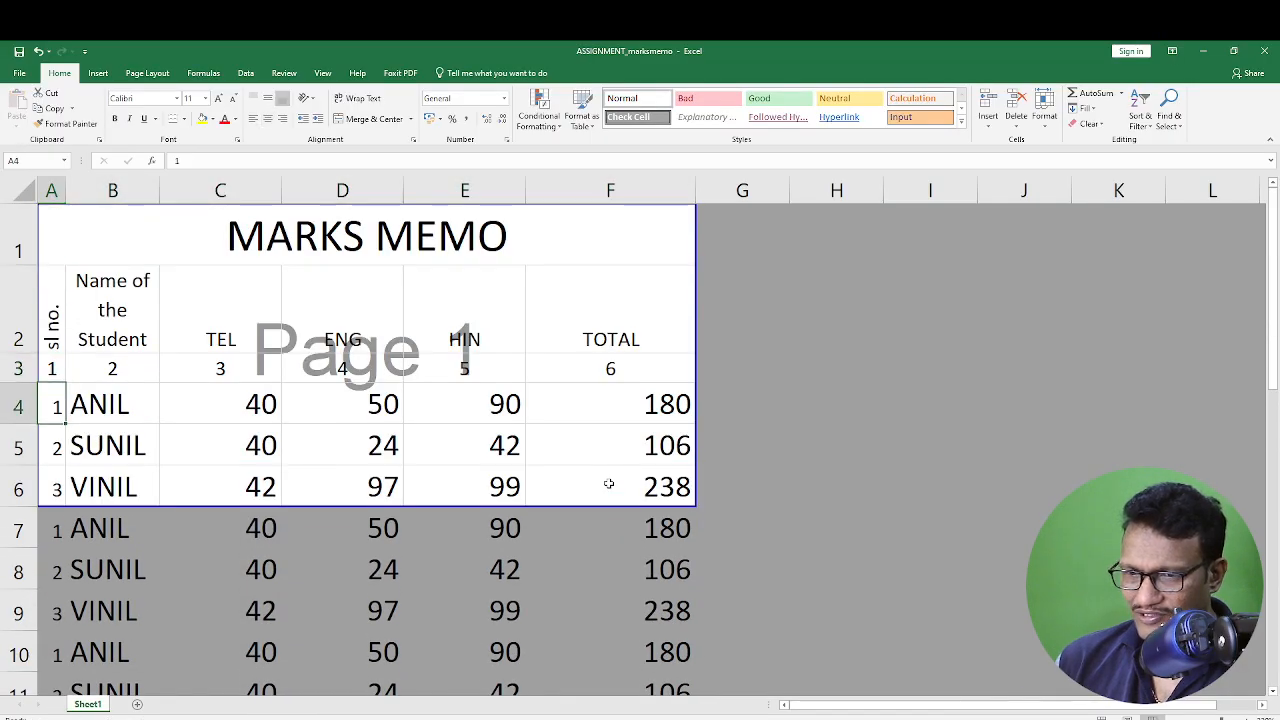
pyautogui.hotkey('ctrl', 'shift', 'End')
pyautogui.hotkey('ctrl', 'c')
pyautogui.press('Down')
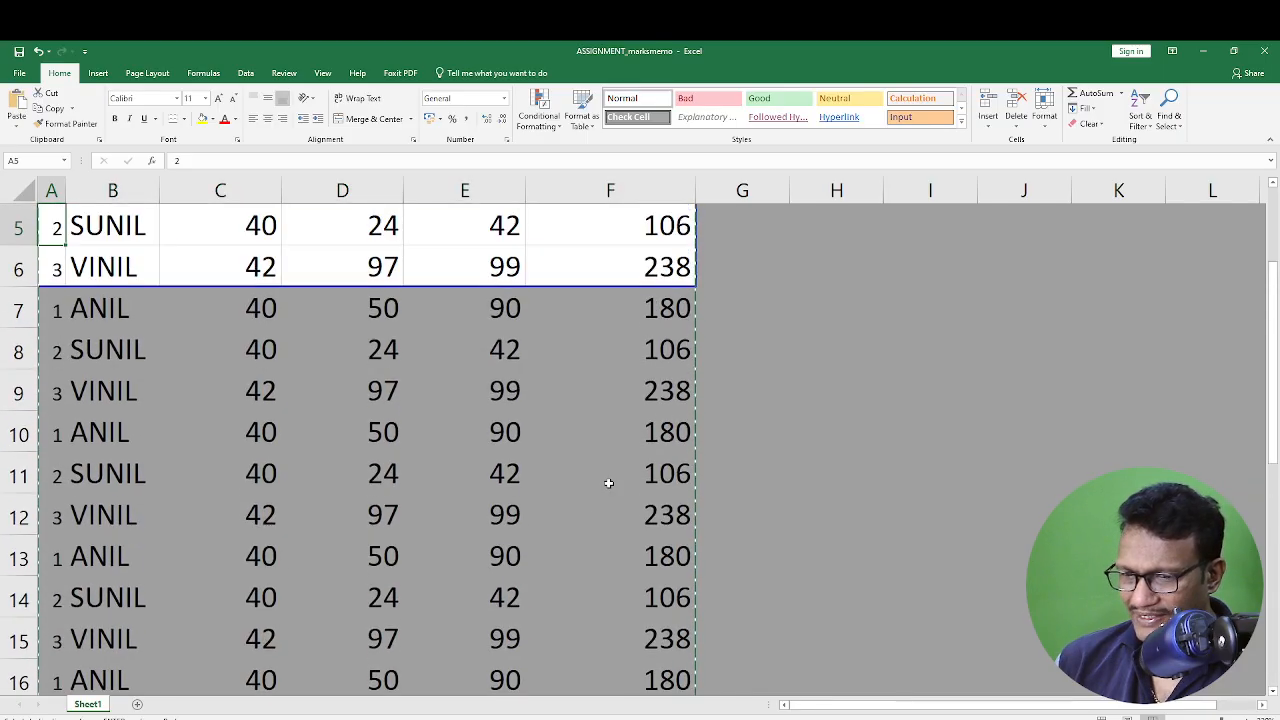
pyautogui.hotkey('ctrl', 'Down')
pyautogui.hotkey('ctrl', 'v')
# Extend the print area downward from row 6 so that it covers all pasted records through row 51.
pyautogui.hotkey('ctrl', 'Home')
pyautogui.press('Down')
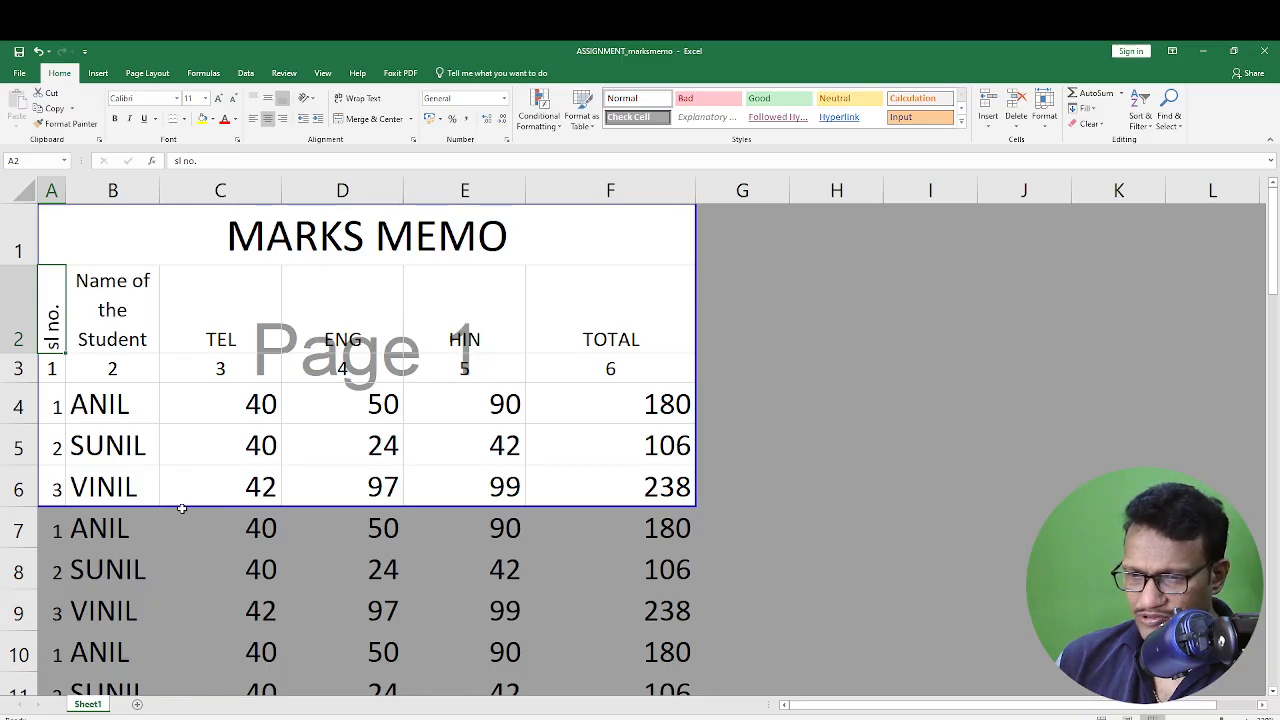
pyautogui.moveTo(195, 505); pyautogui.dragTo(209, 457)
pyautogui.click(220, 387)
# Renumber the serial number column from 1 to 48 by filling the series from A4:A5 down to A51.
pyautogui.click(52, 528)
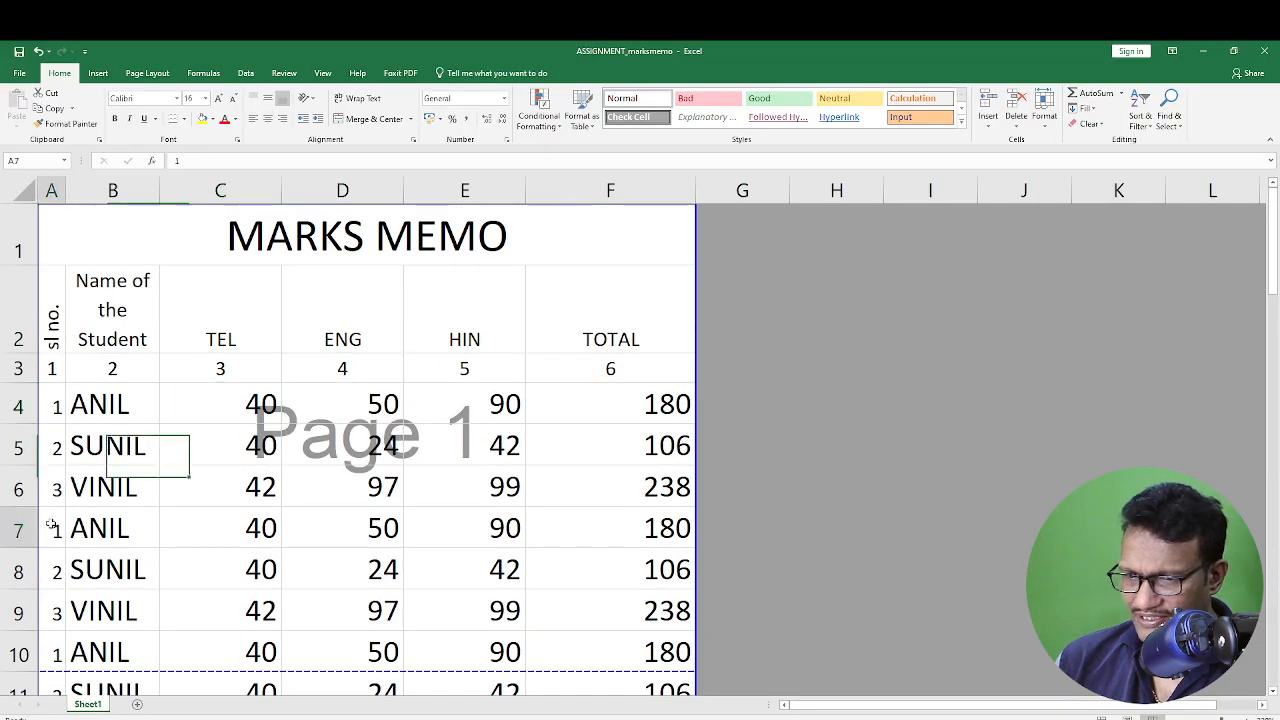
pyautogui.click(52, 418)
pyautogui.moveTo(52, 418); pyautogui.dragTo(50, 446)
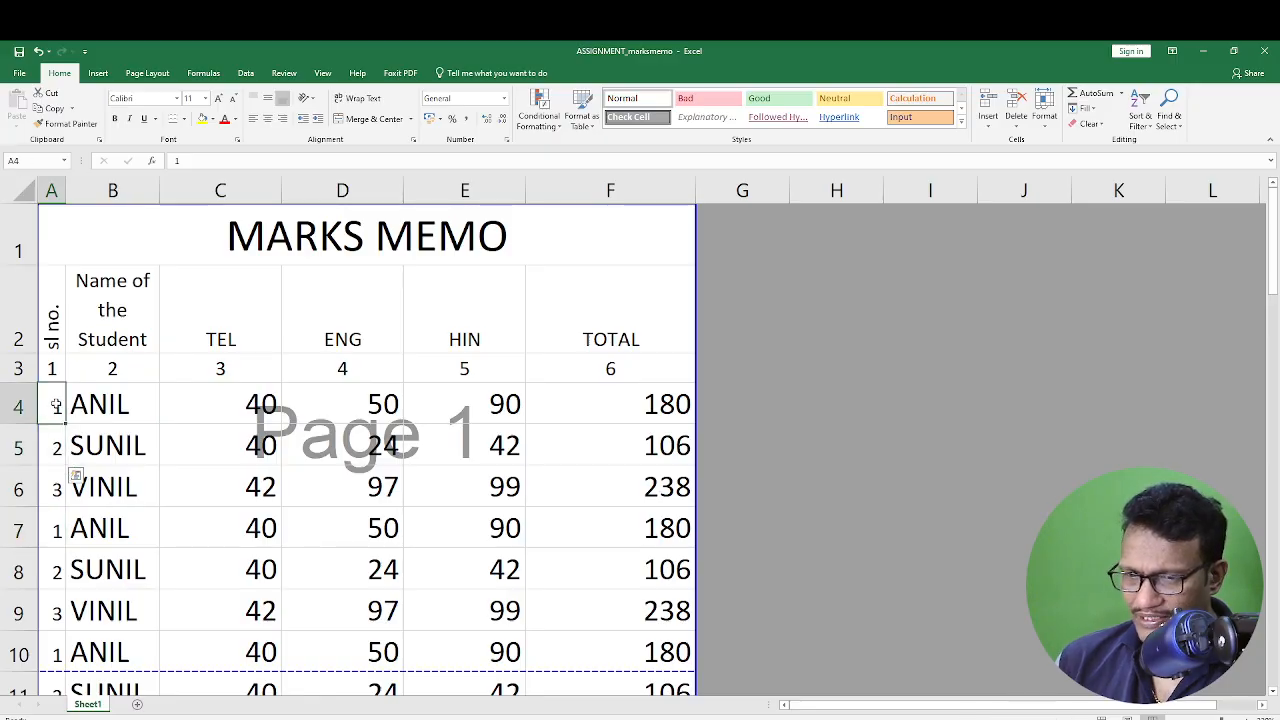
pyautogui.moveTo(66, 465); pyautogui.dragTo(66, 655)
pyautogui.moveTo(70, 595); pyautogui.dragTo(70, 595)
pyautogui.click(146, 487)
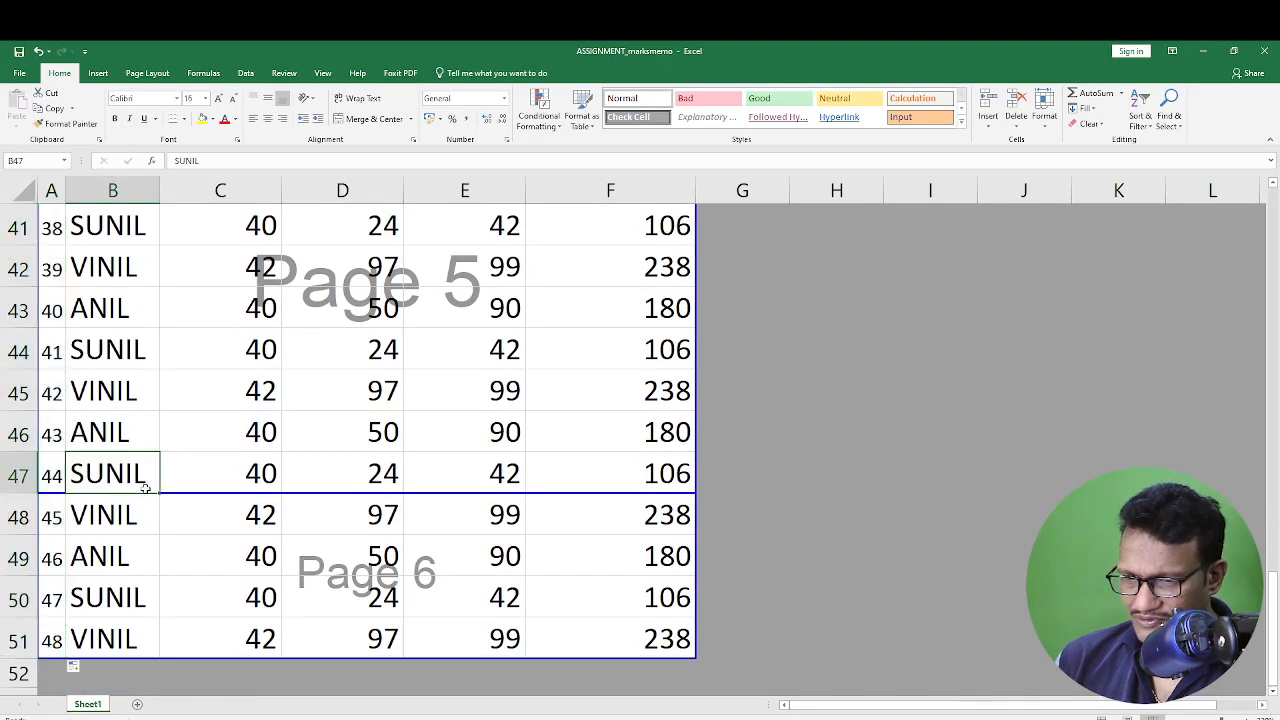
# Open the print preview and examine whether the heading rows appear on each page of the marks memo.
pyautogui.hotkey('ctrl', 'p')
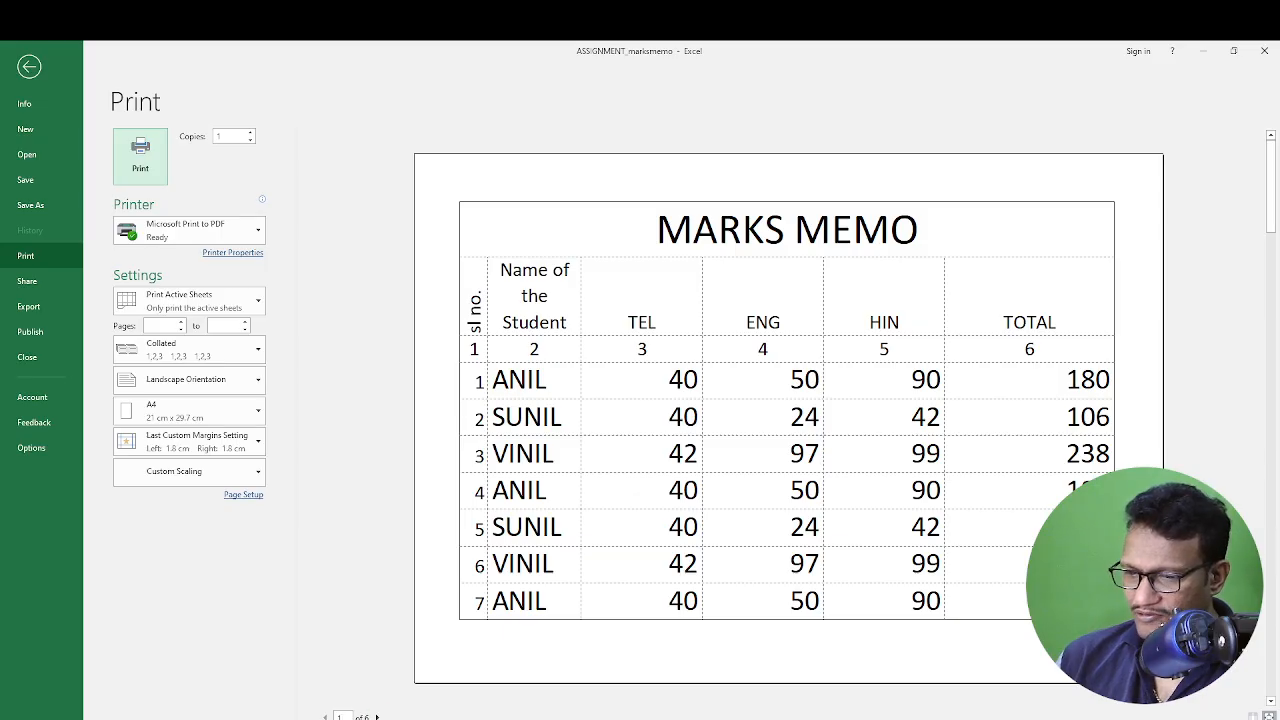
pyautogui.scroll(-5, 614, 587)
pyautogui.scroll(1, 600, 589)
pyautogui.scroll(4, 594, 589)
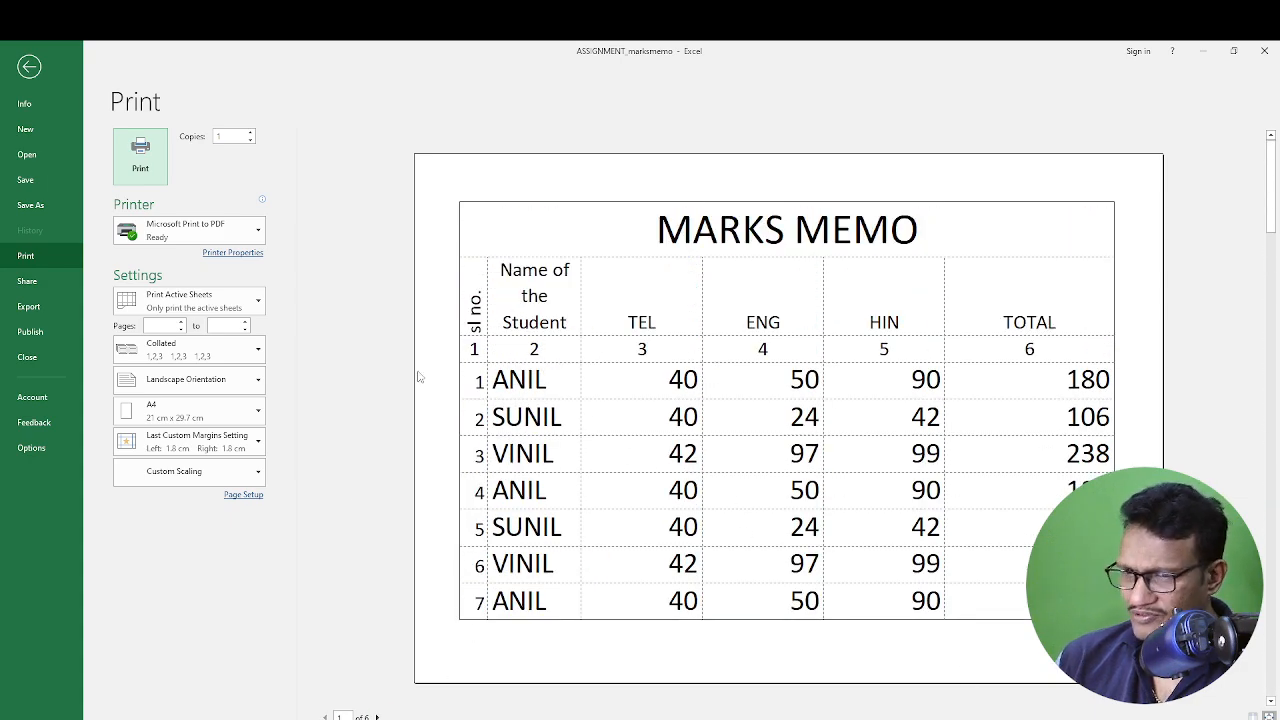
# Add a custom footer whose center section reads "Pg:" followed by the page number, a slash and the total number of pages.
pyautogui.scroll(-1, 854, 654)
pyautogui.click(243, 494)
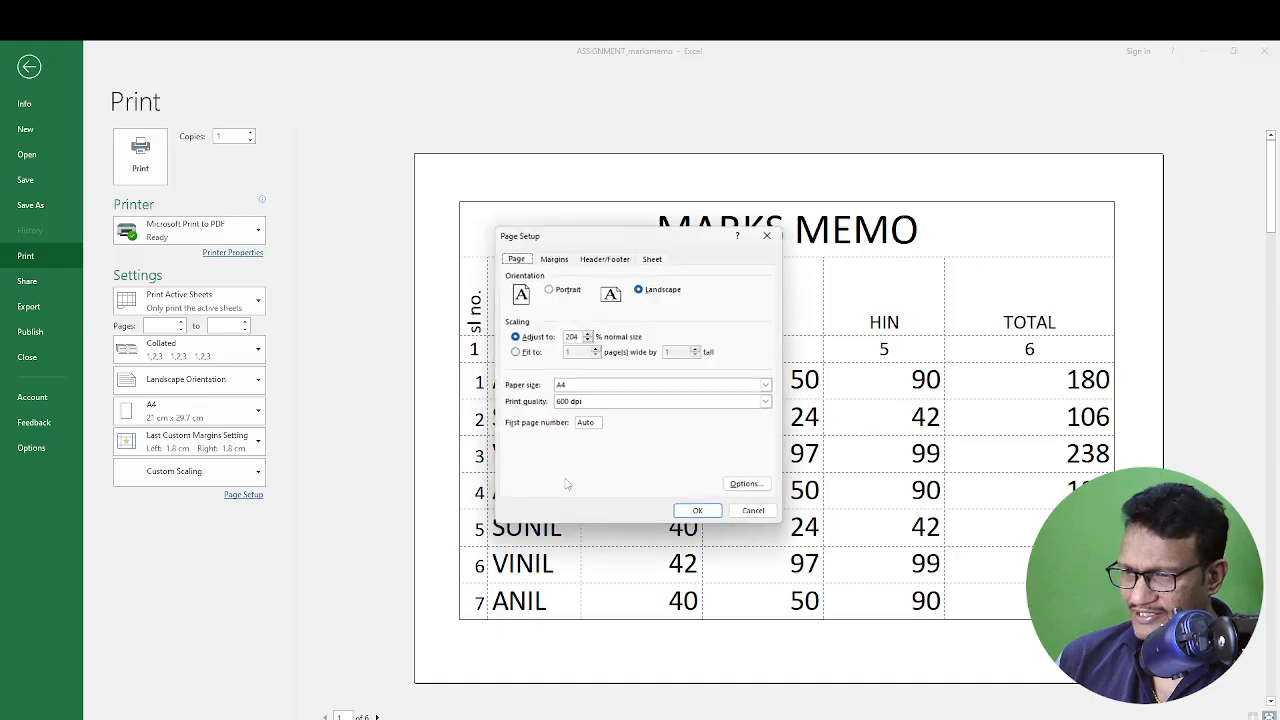
pyautogui.click(604, 258)
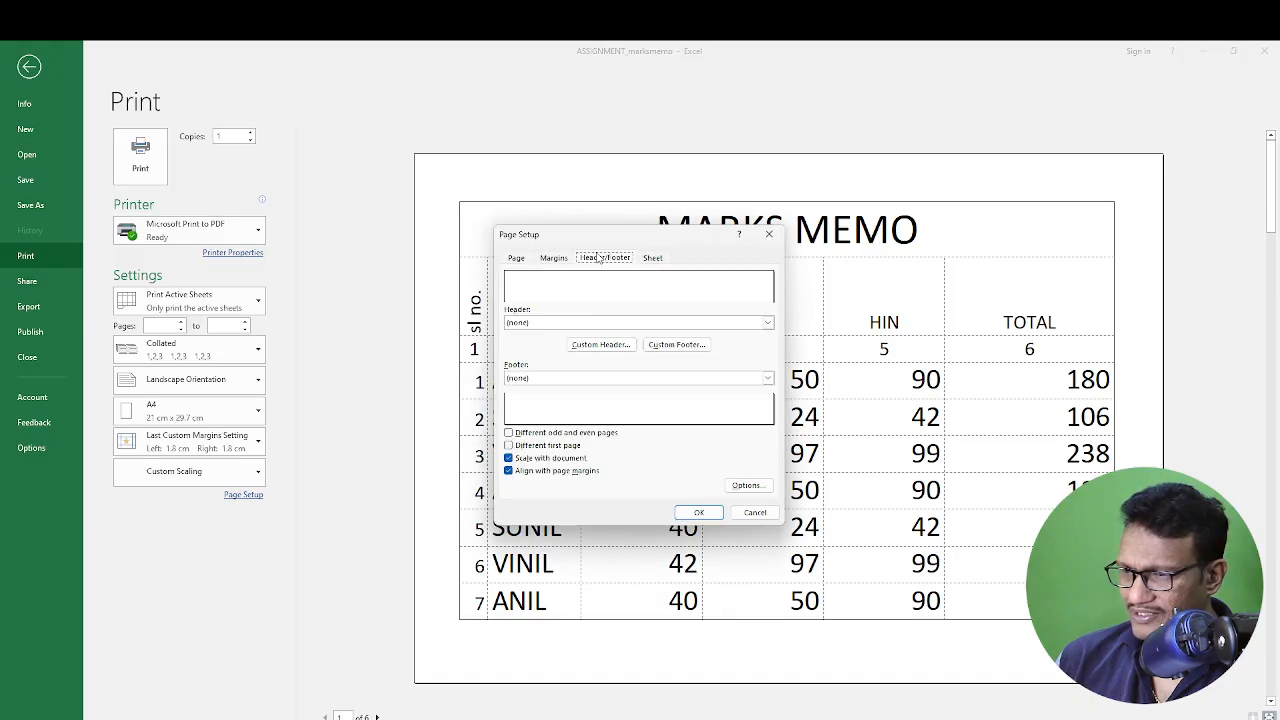
pyautogui.click(674, 348)
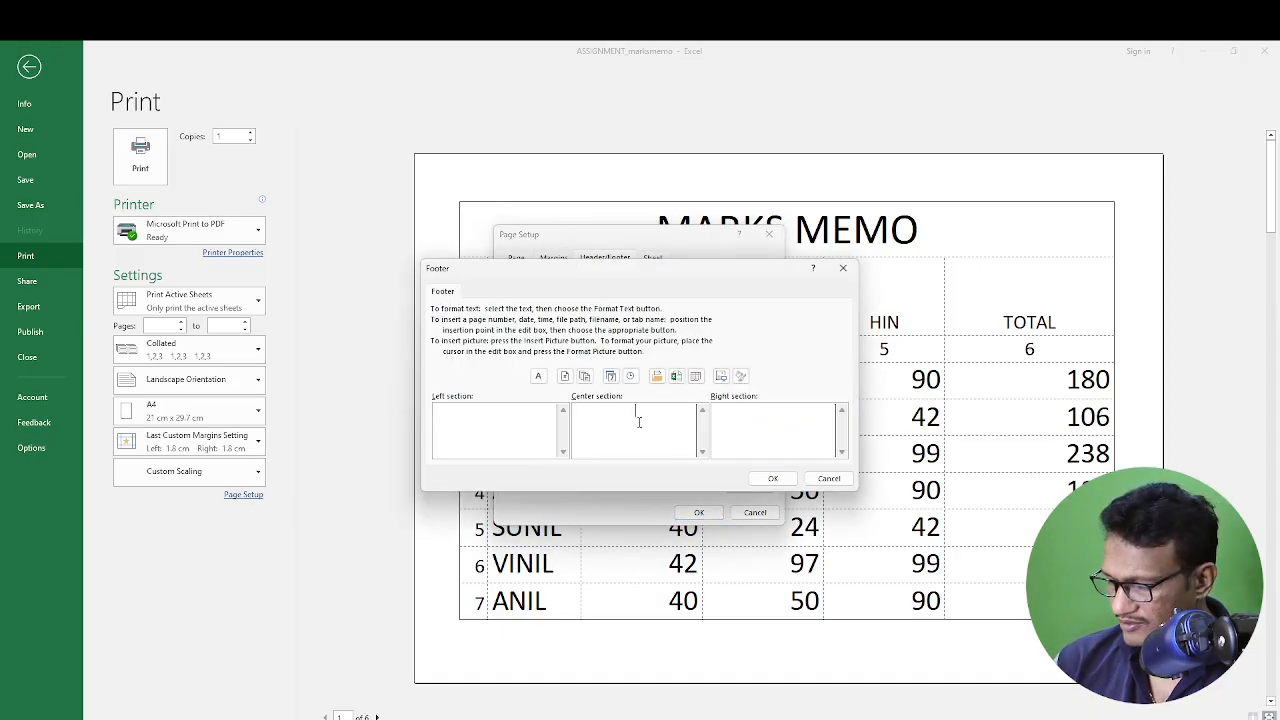
pyautogui.write('Pg:')
pyautogui.click(564, 375)
pyautogui.write('/')
pyautogui.click(584, 376)
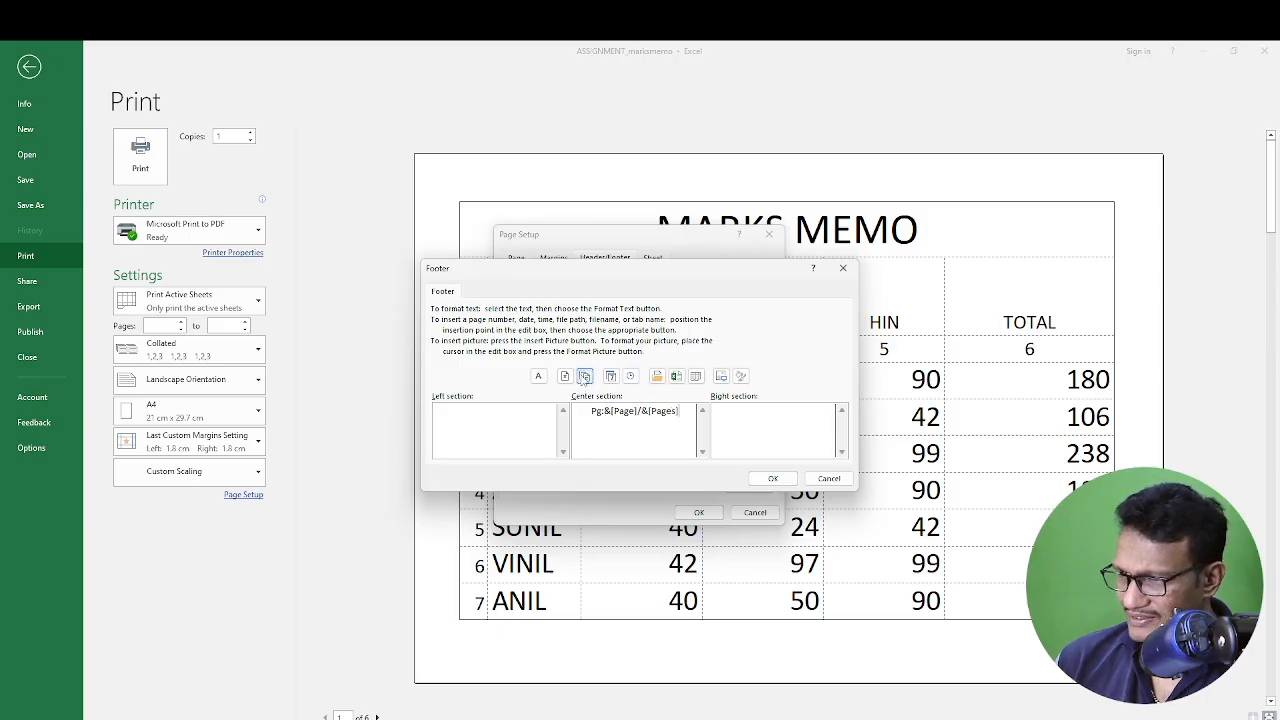
pyautogui.click(770, 479)
pyautogui.click(699, 512)
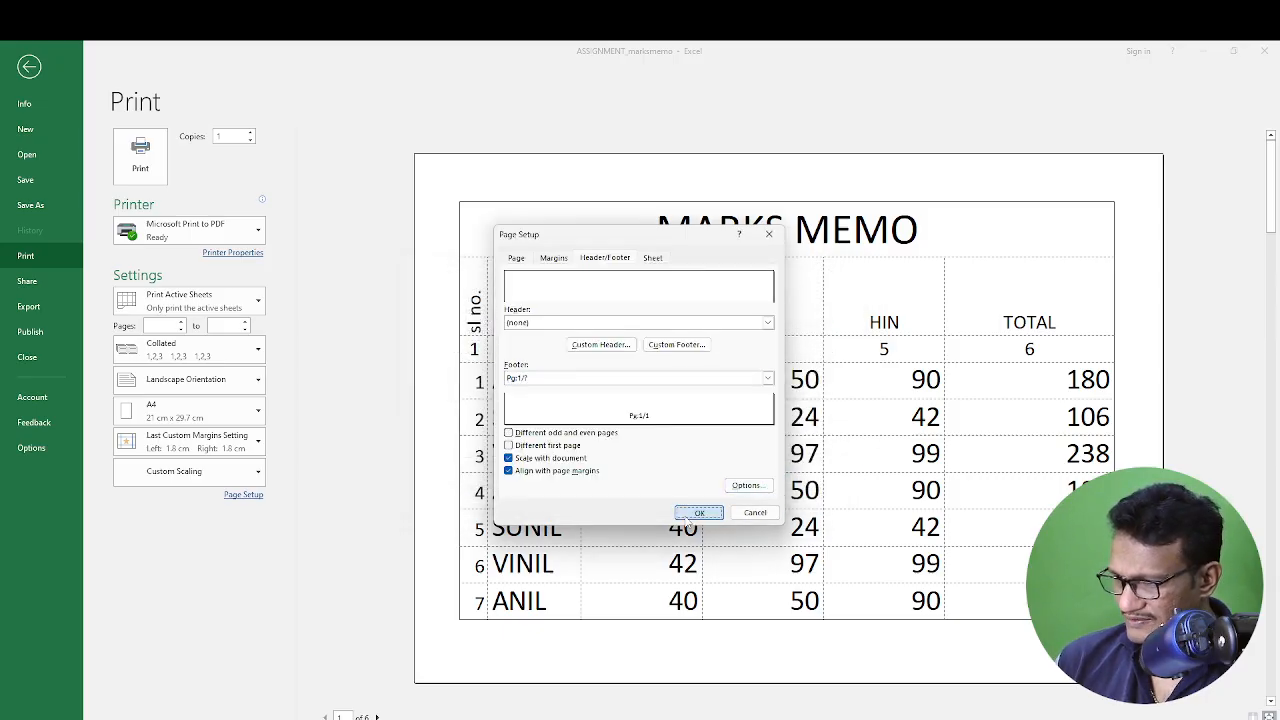
# Page through the print preview to examine the footer page numbers and the missing headings on the pages after the first.
pyautogui.scroll(-2, 808, 650)
pyautogui.scroll(2, 814, 680)
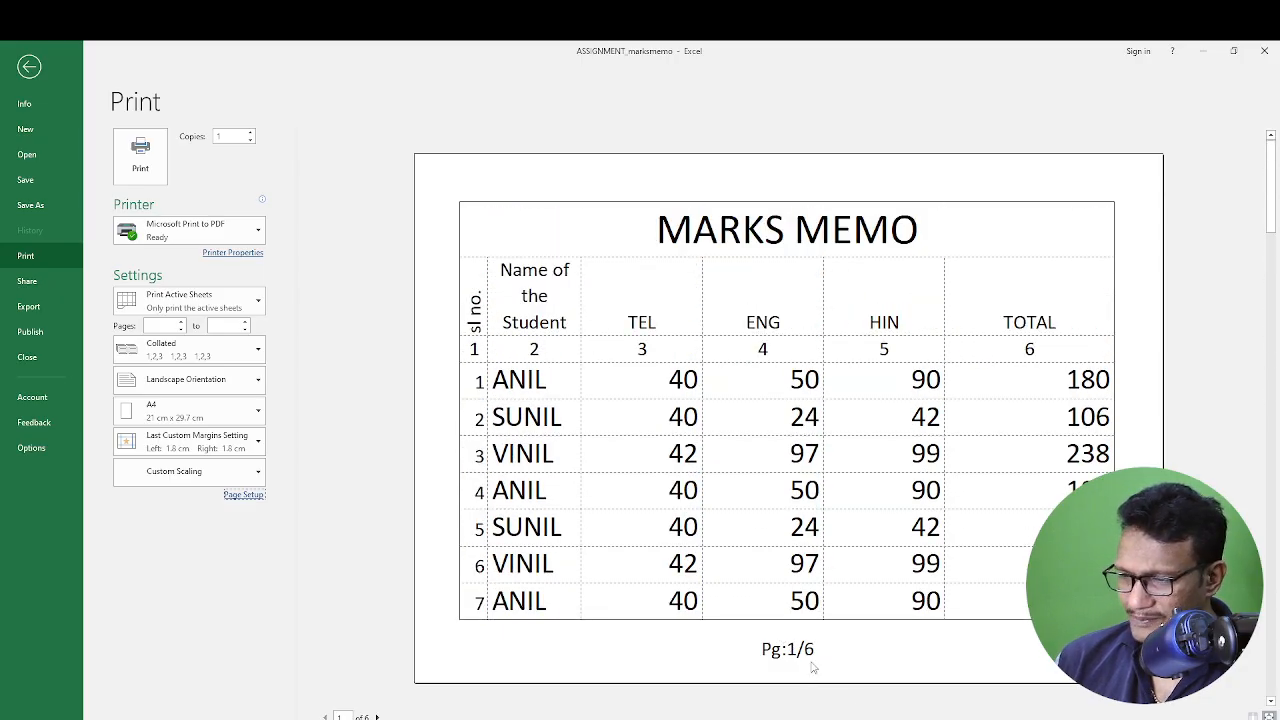
pyautogui.scroll(-1, 797, 656)
pyautogui.scroll(-4, 790, 656)
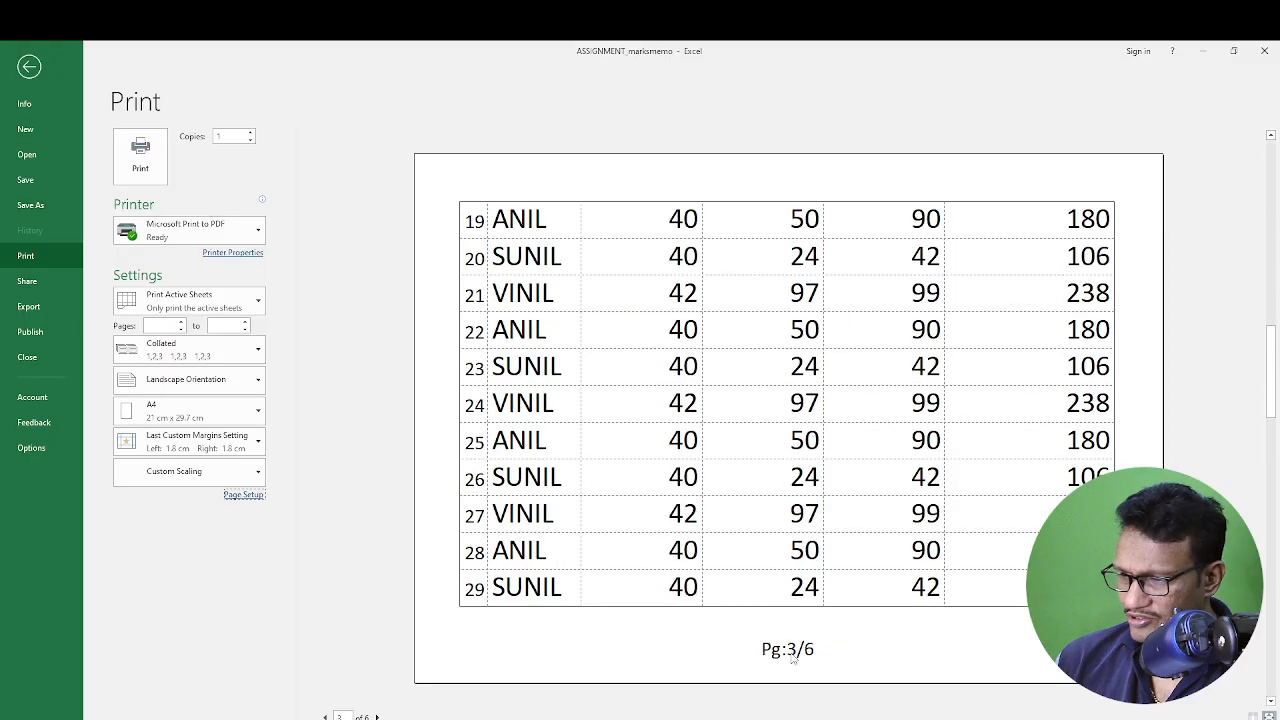
pyautogui.scroll(3, 752, 648)
pyautogui.scroll(2, 752, 648)
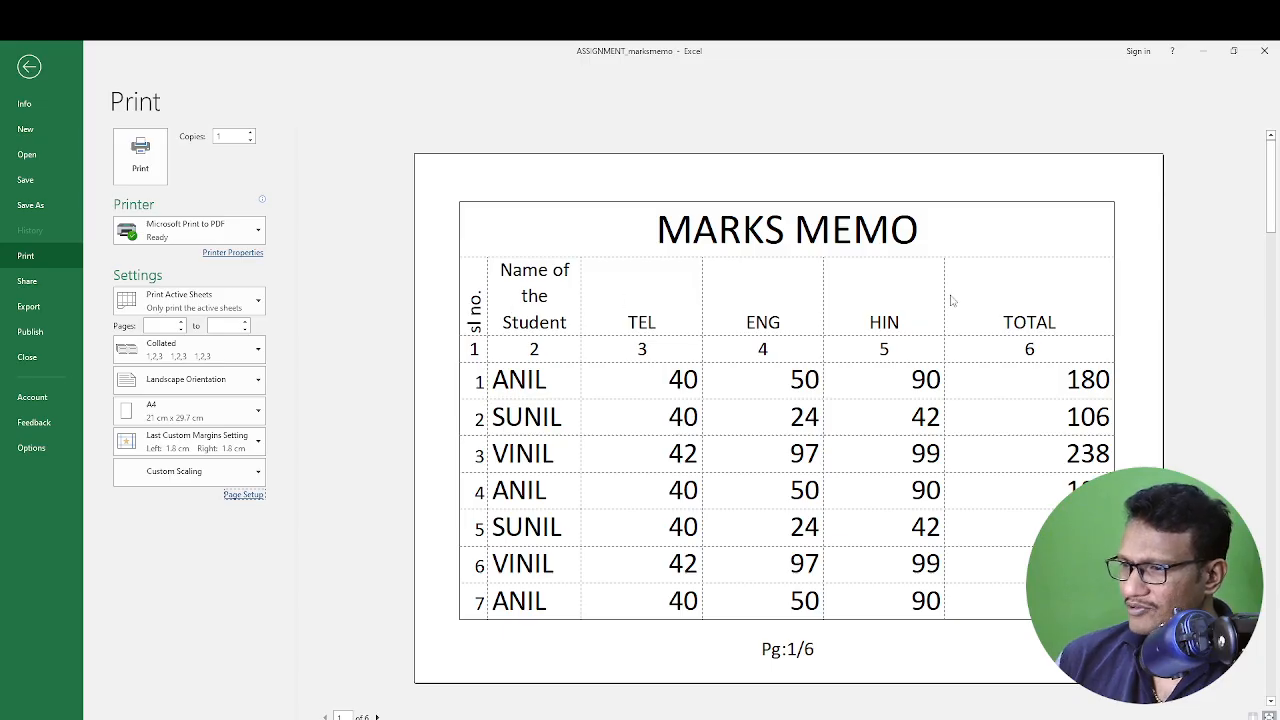
pyautogui.scroll(-1, 874, 409)
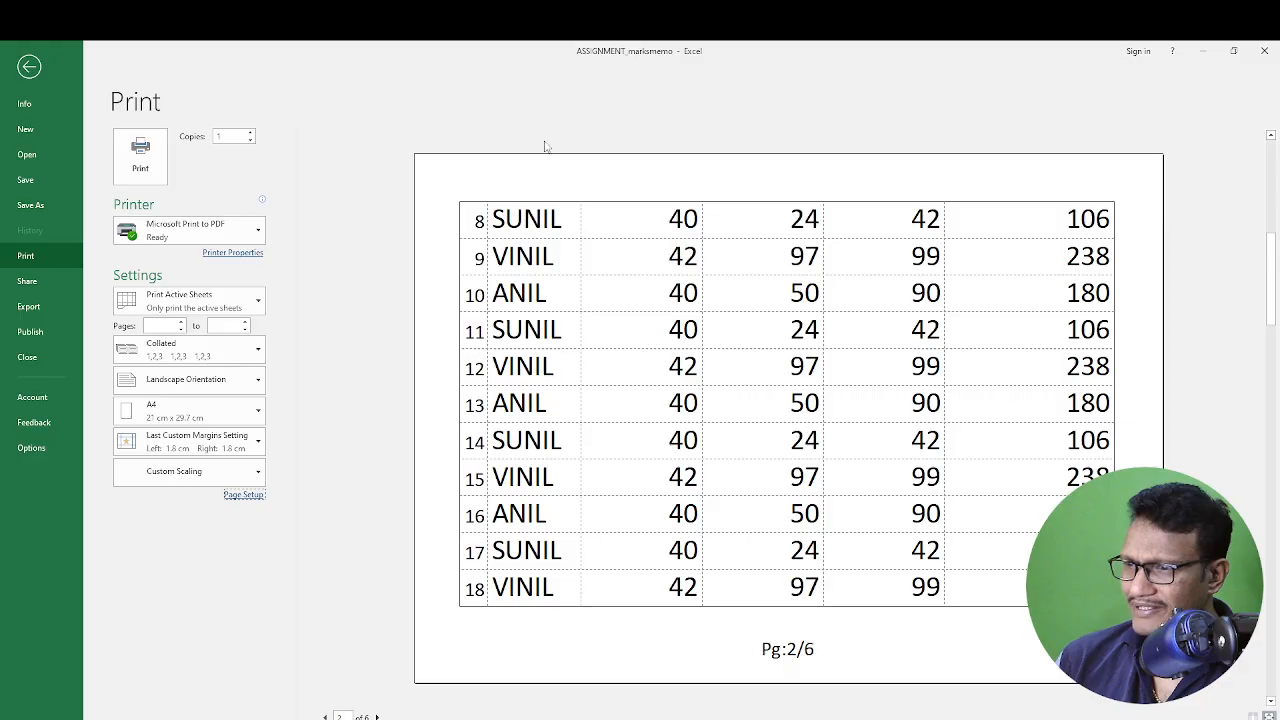
pyautogui.scroll(1, 908, 289)
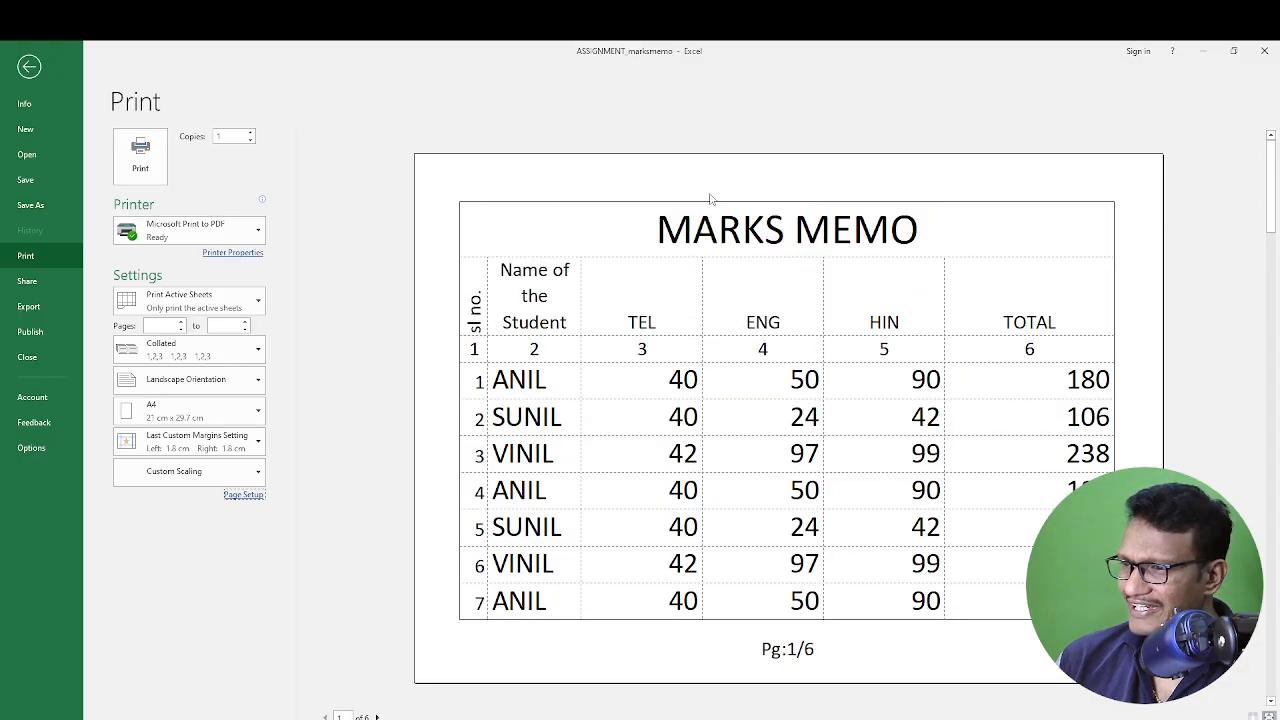
pyautogui.scroll(-2, 763, 318)
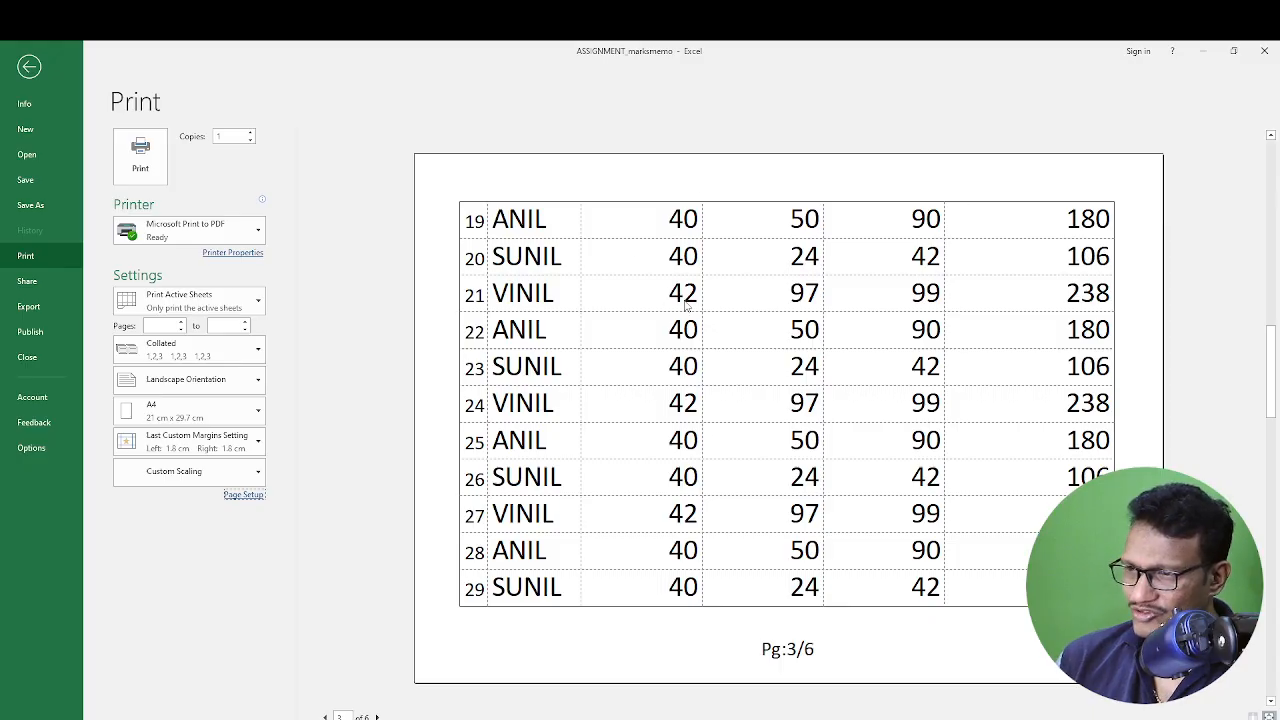
pyautogui.scroll(-1, 684, 293)
pyautogui.scroll(3, 689, 323)
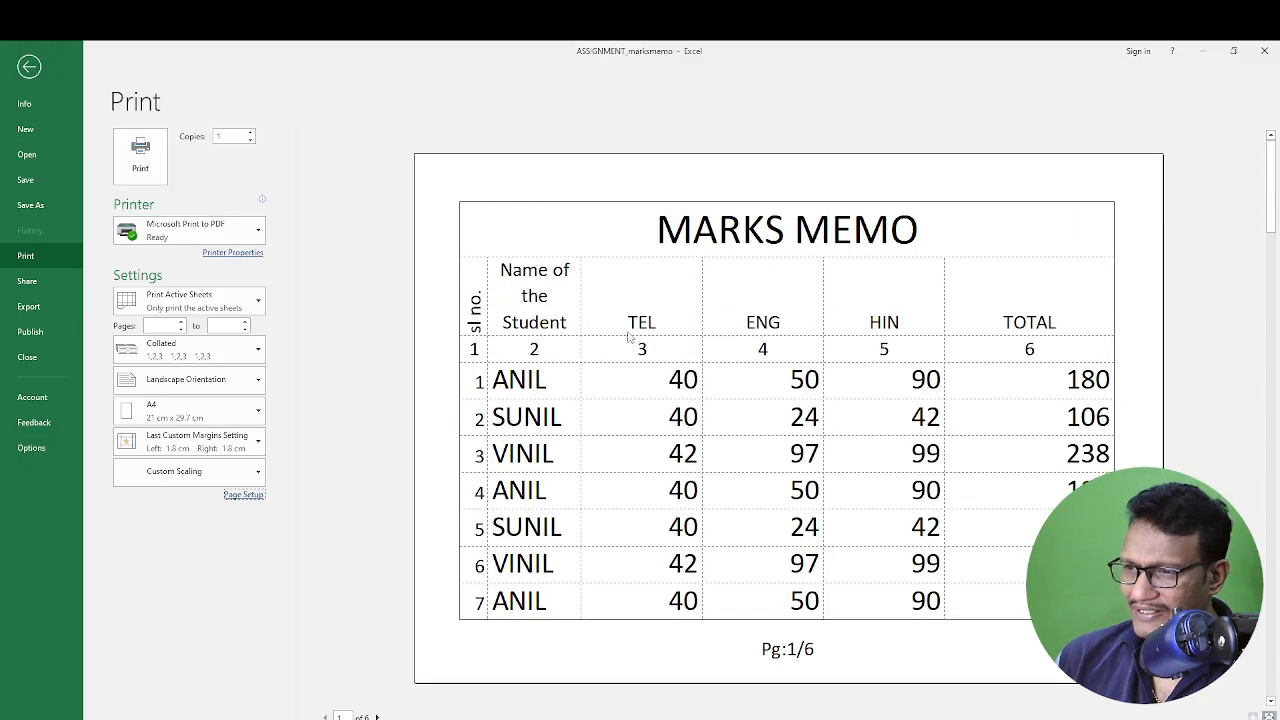
pyautogui.press('Escape')
pyautogui.scroll(10, 737, 397)
pyautogui.scroll(3, 738, 401)
pyautogui.press('Down')
pyautogui.press('Down')
pyautogui.press('Up')
pyautogui.hotkey('shift', 'space')
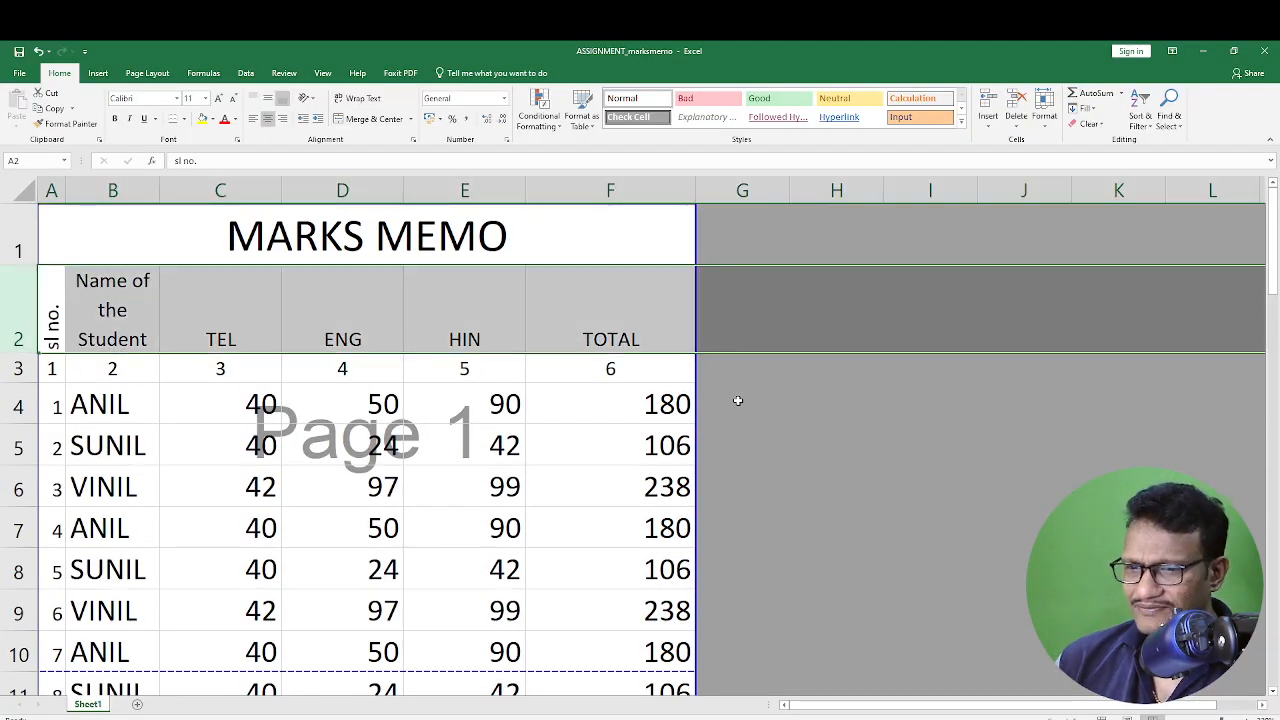
pyautogui.hotkey('shift', 'Down')
pyautogui.hotkey('ctrl', 'c')
pyautogui.press('Down')
pyautogui.press('Down')
pyautogui.press('Down')
pyautogui.press('Down')
pyautogui.press('Down')
pyautogui.press('Down')
pyautogui.press('Down')
pyautogui.press('Down')
pyautogui.press('Down')
pyautogui.press('Down')
pyautogui.press('Down')
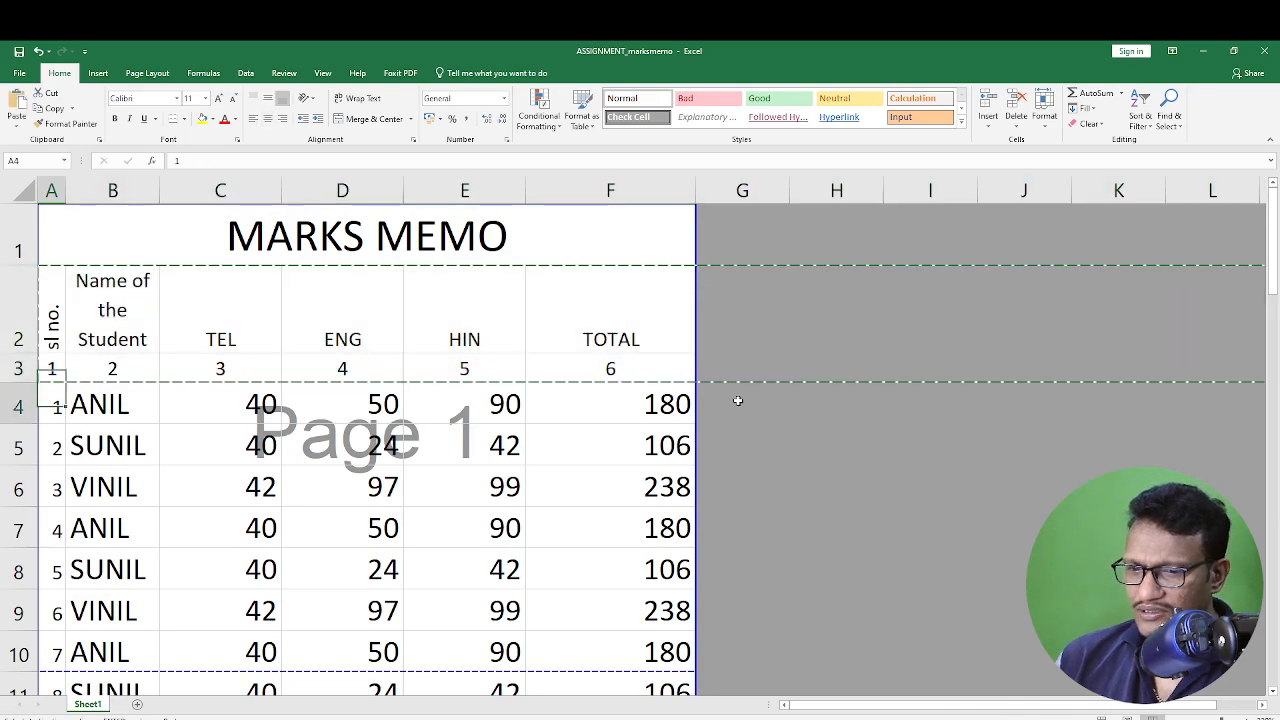
pyautogui.press('Up')
pyautogui.press('Up')
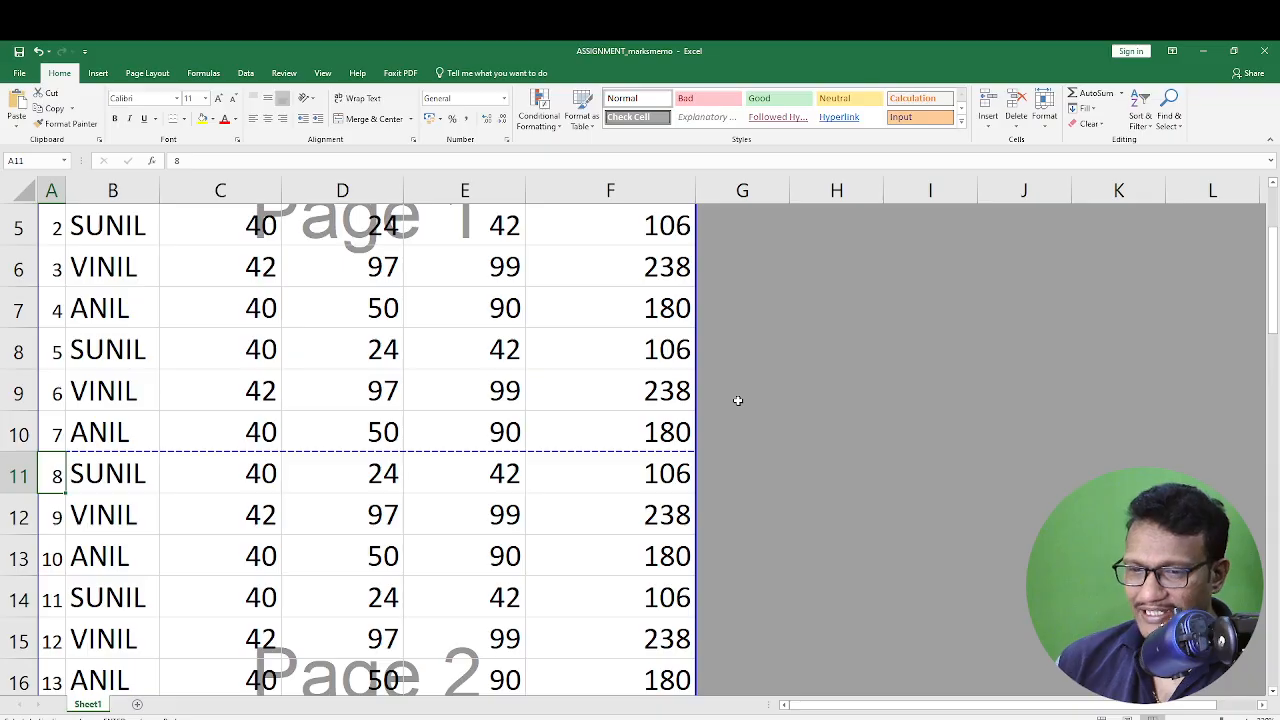
pyautogui.press('Escape')
pyautogui.hotkey('shift', 'space')
pyautogui.hotkey('ctrl', 'c')
pyautogui.scroll(2, 738, 374)
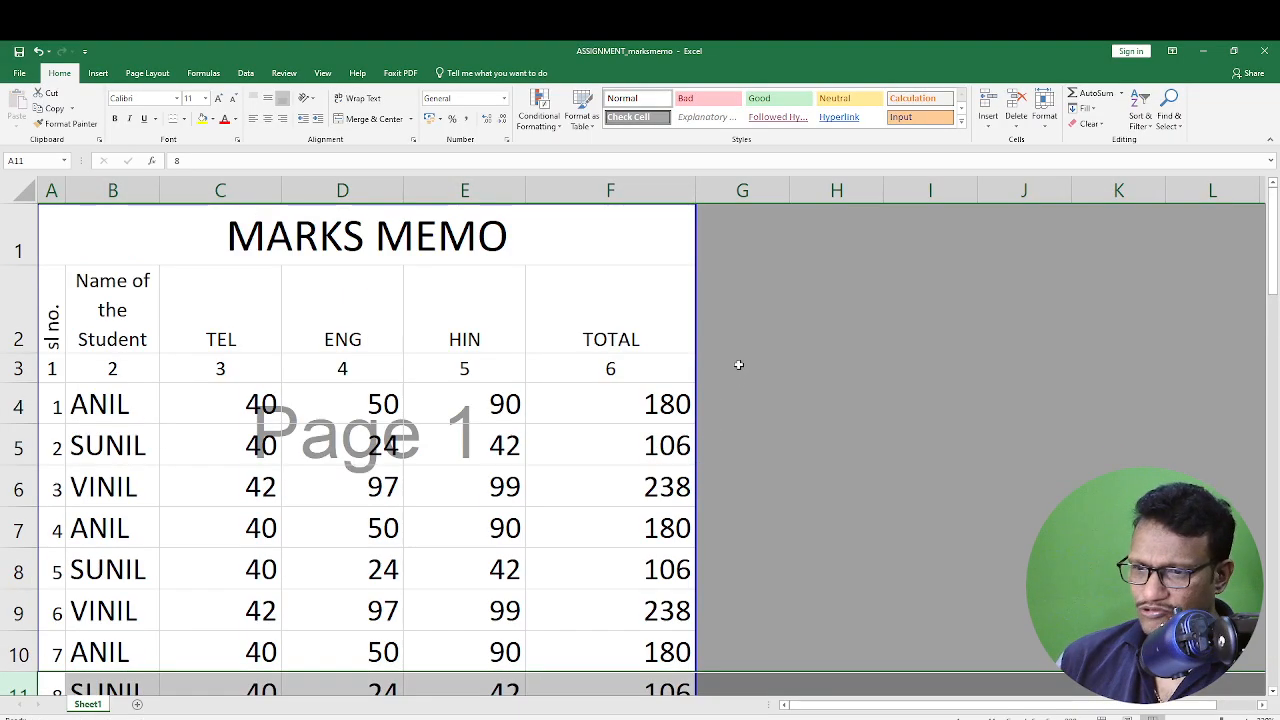
pyautogui.click(286, 346)
pyautogui.scroll(-2, 485, 427)
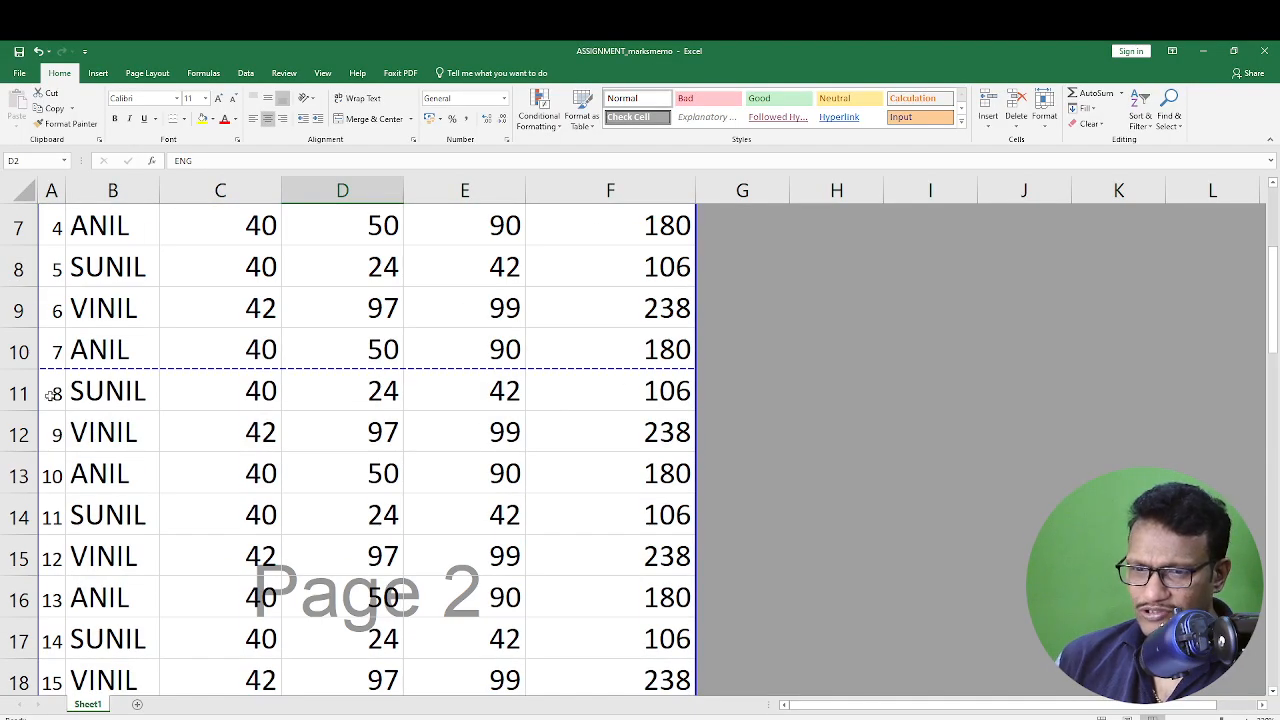
# Select the whole of row 11, the first row of page 2.
pyautogui.click(60, 393)
pyautogui.hotkey('shift', 'space')
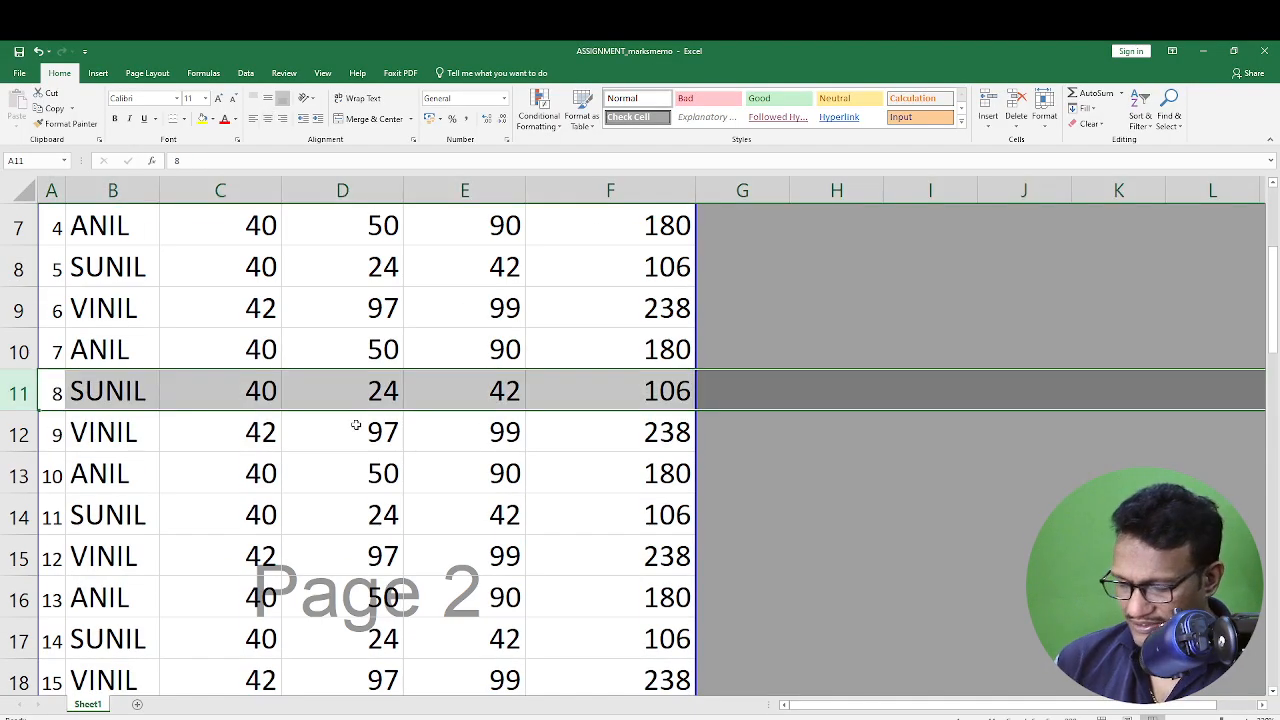
pyautogui.hotkey('ctrl', 'c')
pyautogui.press('Down')
pyautogui.press('Up')
pyautogui.press('Up')
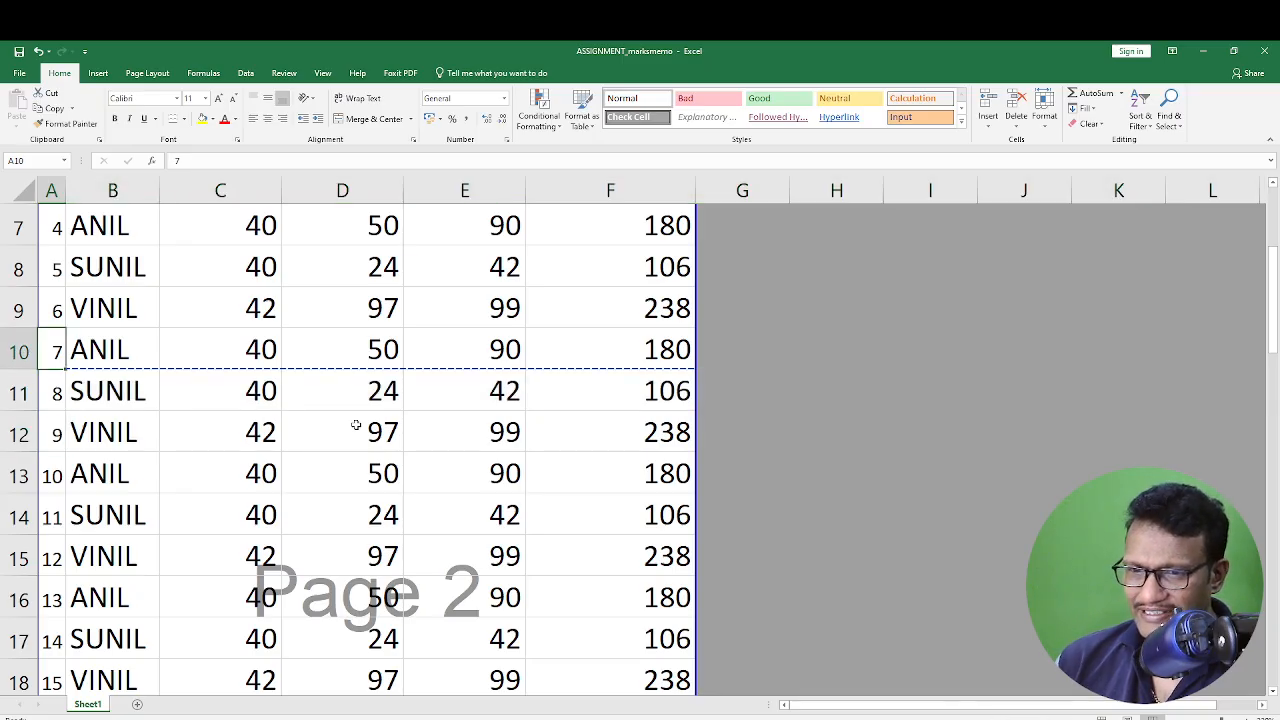
pyautogui.press('Down')
pyautogui.hotkey('shift', 'space')
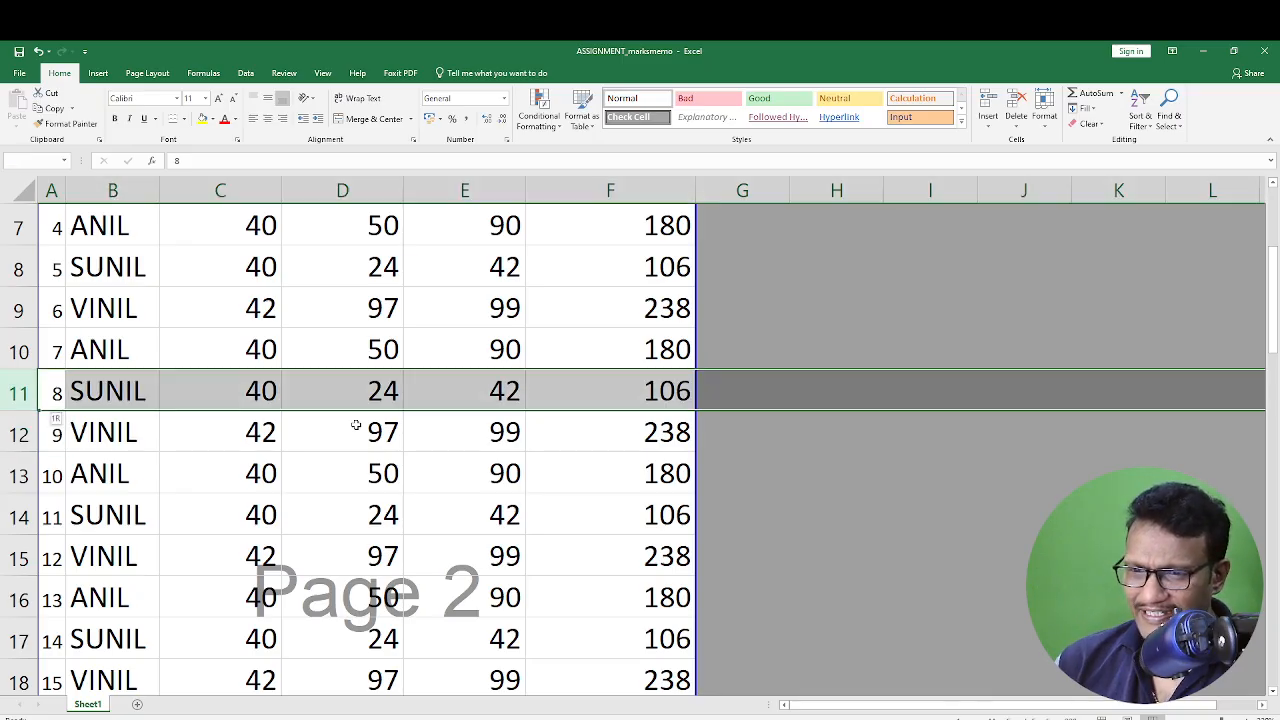
# Switch to PowerPoint and open the recent presentation autosum.
pyautogui.press('super')
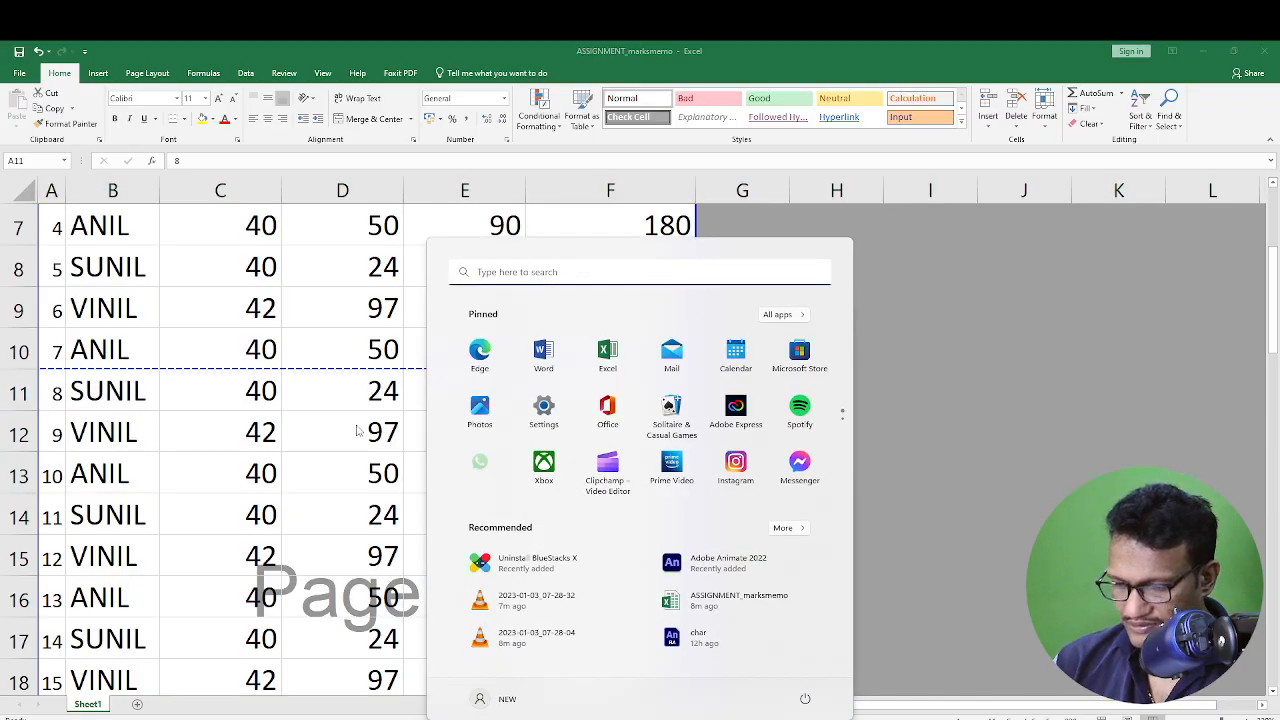
pyautogui.write('powerpoint')
pyautogui.press('Return')
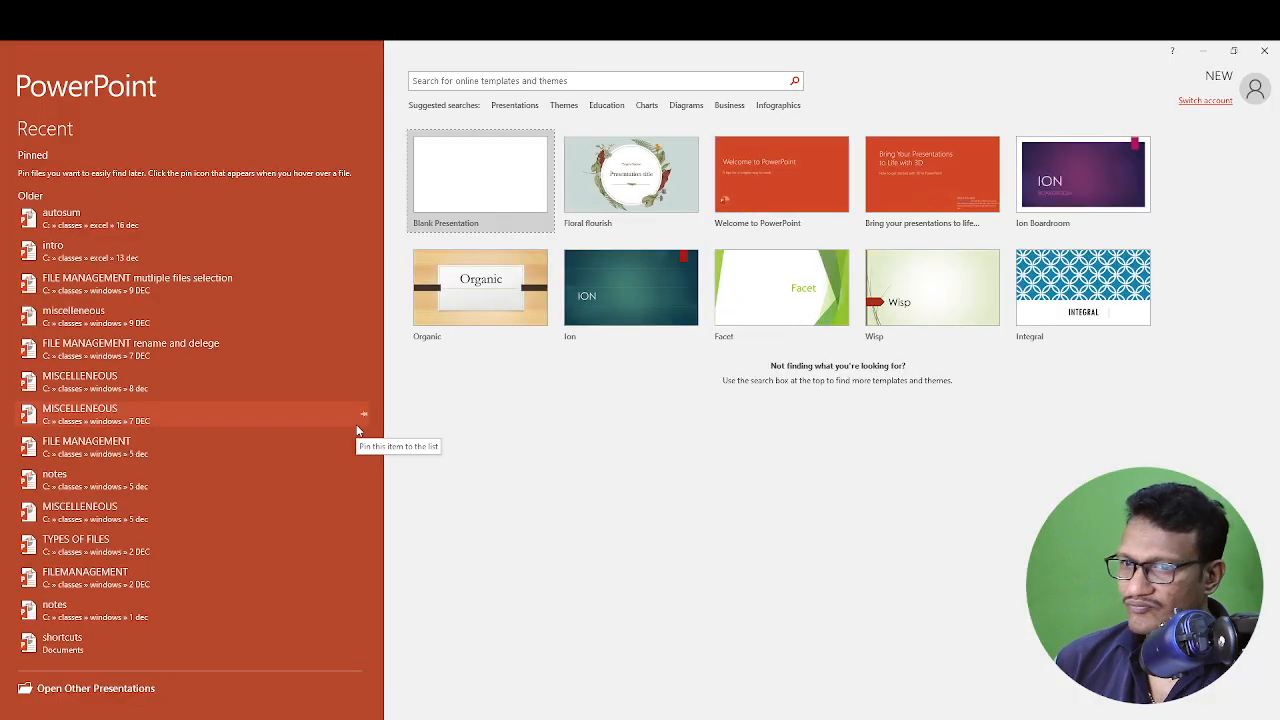
pyautogui.click(105, 209)
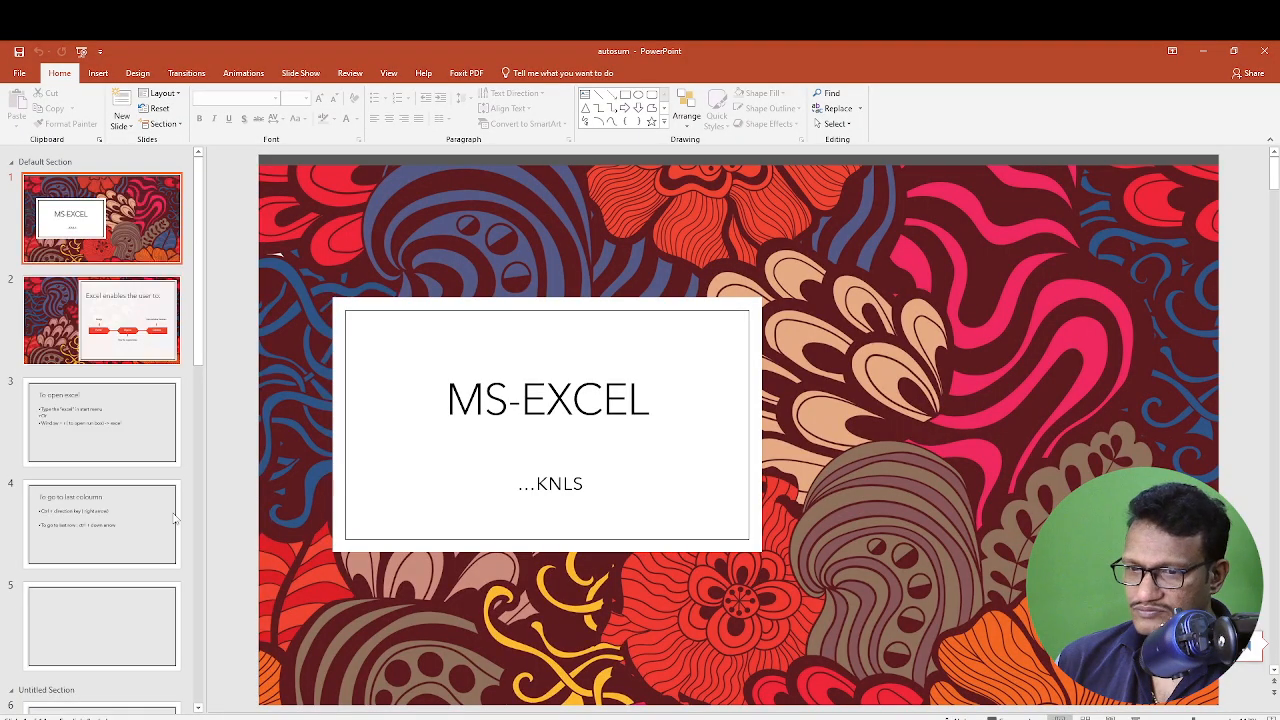
# Add a blank slide after slide 14, "To insert data in header / footer".
pyautogui.scroll(-10, 198, 708)
pyautogui.scroll(-2, 198, 708)
pyautogui.click(100, 648)
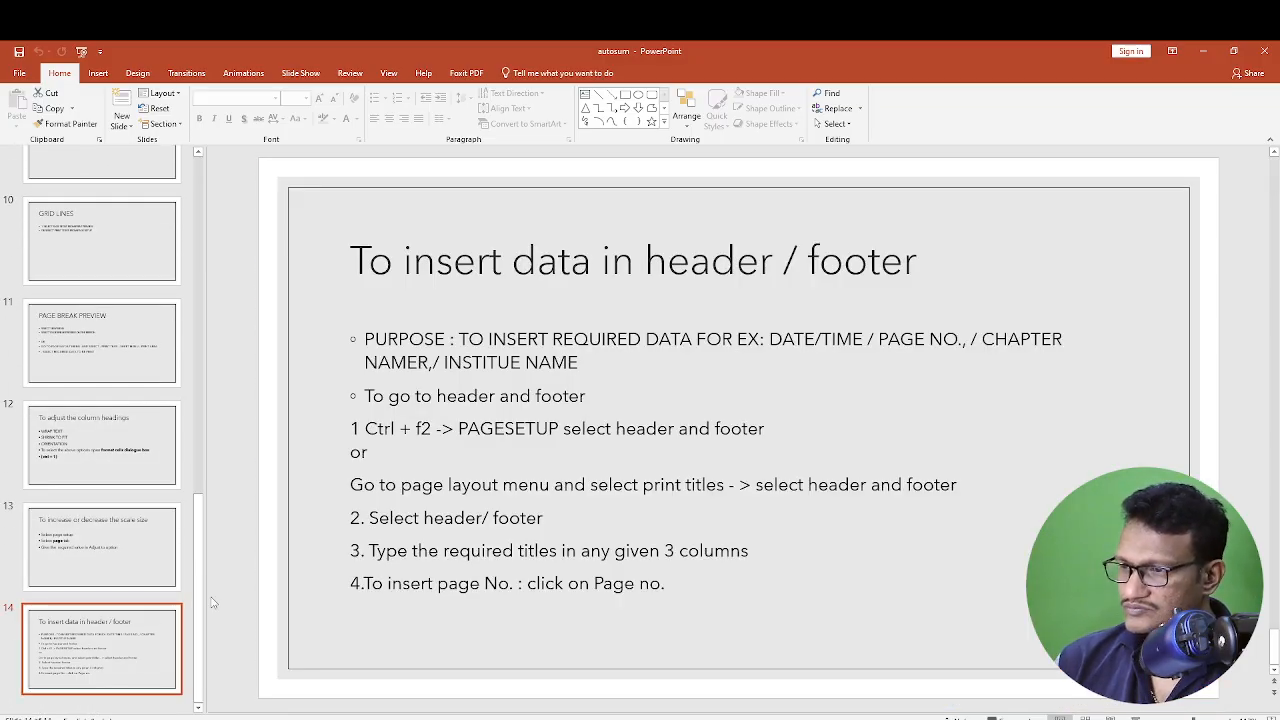
pyautogui.press('Return')
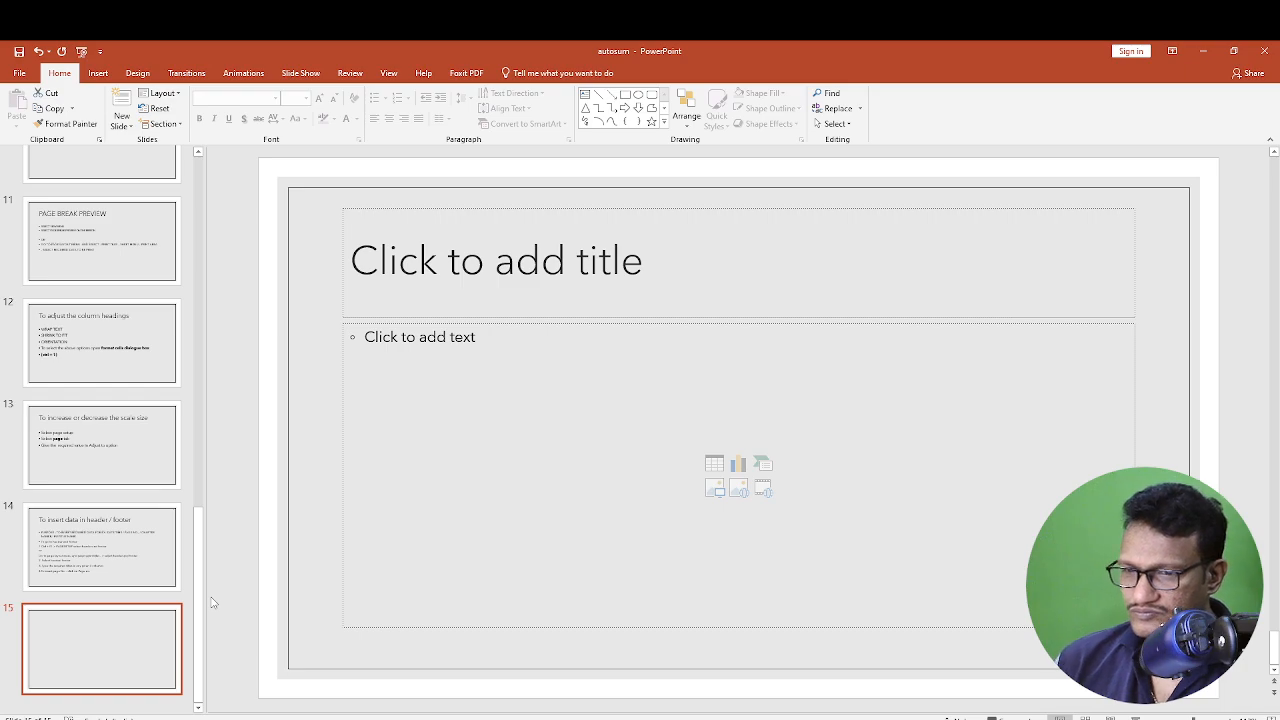
pyautogui.hotkey('alt', 'f')
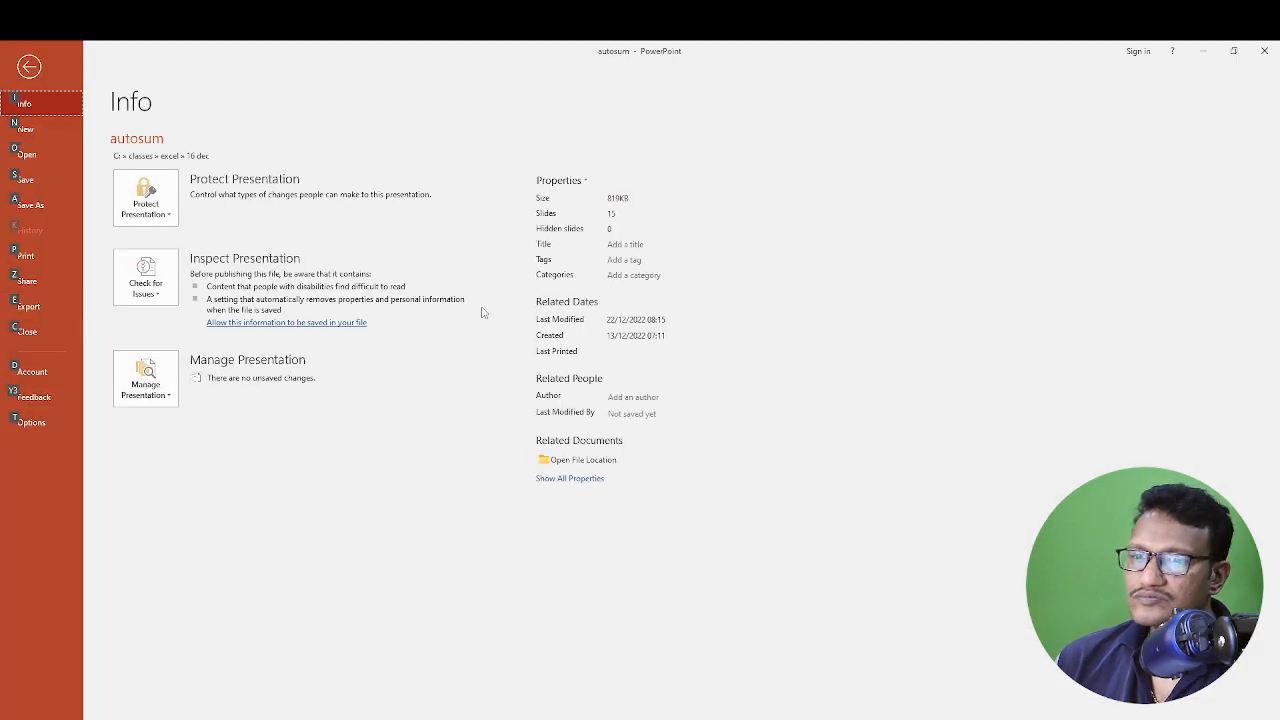
pyautogui.press('Escape')
# Create a new blank presentation and save it as shortcuts.
pyautogui.hotkey('ctrl', 'n')
pyautogui.click(654, 328)
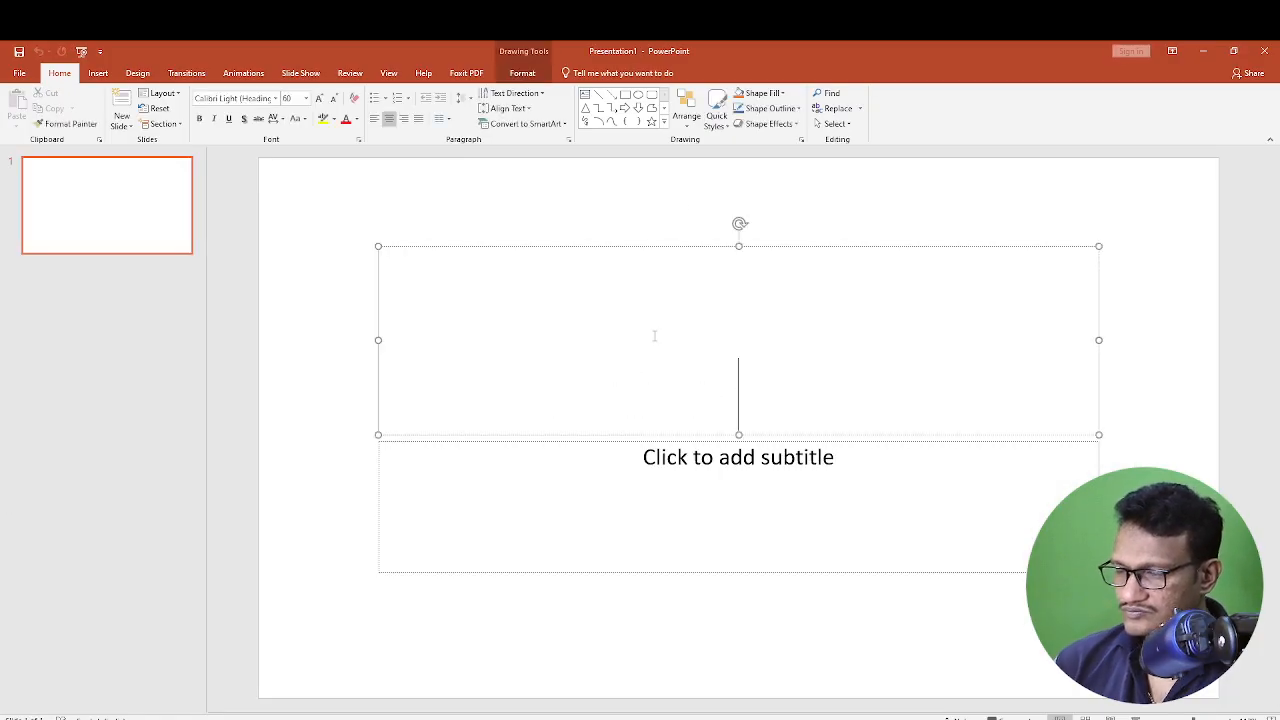
pyautogui.hotkey('ctrl', 's')
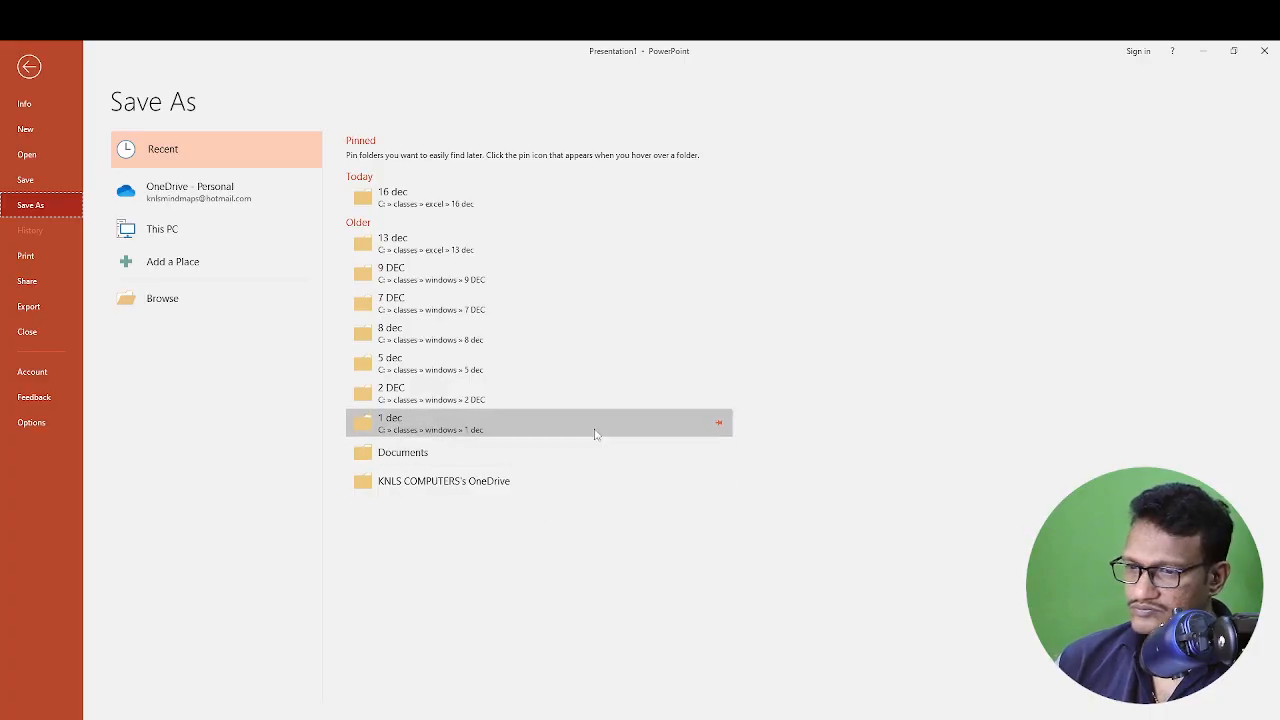
pyautogui.doubleClick(177, 244)
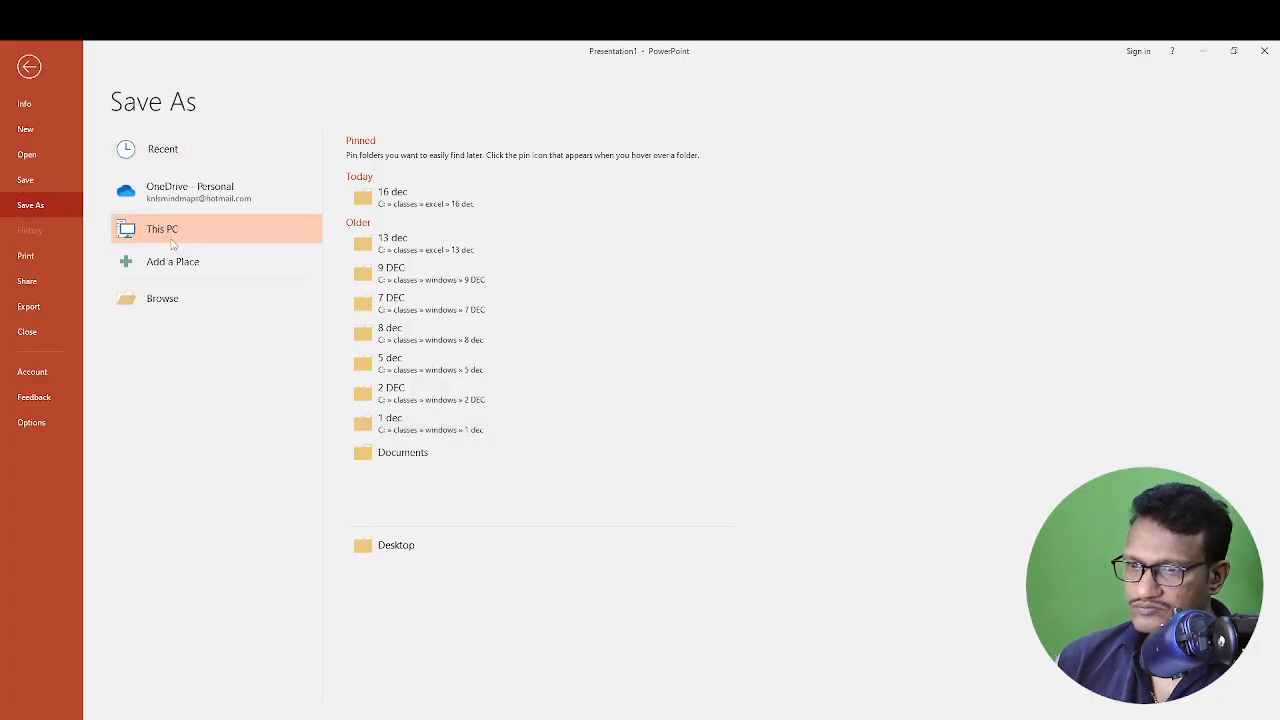
pyautogui.press('Escape')
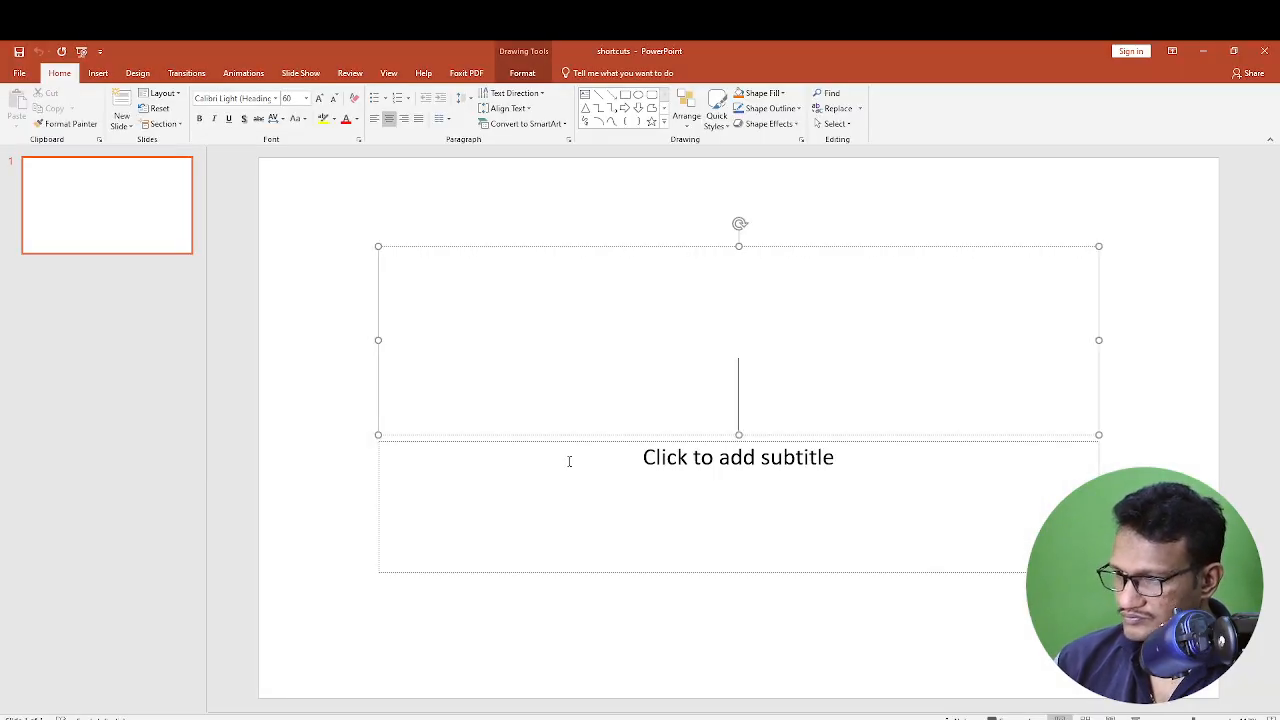
# Enter "To select the rows" as the slide title and "Shift + space bar" as the subtitle.
pyautogui.write('to select t')
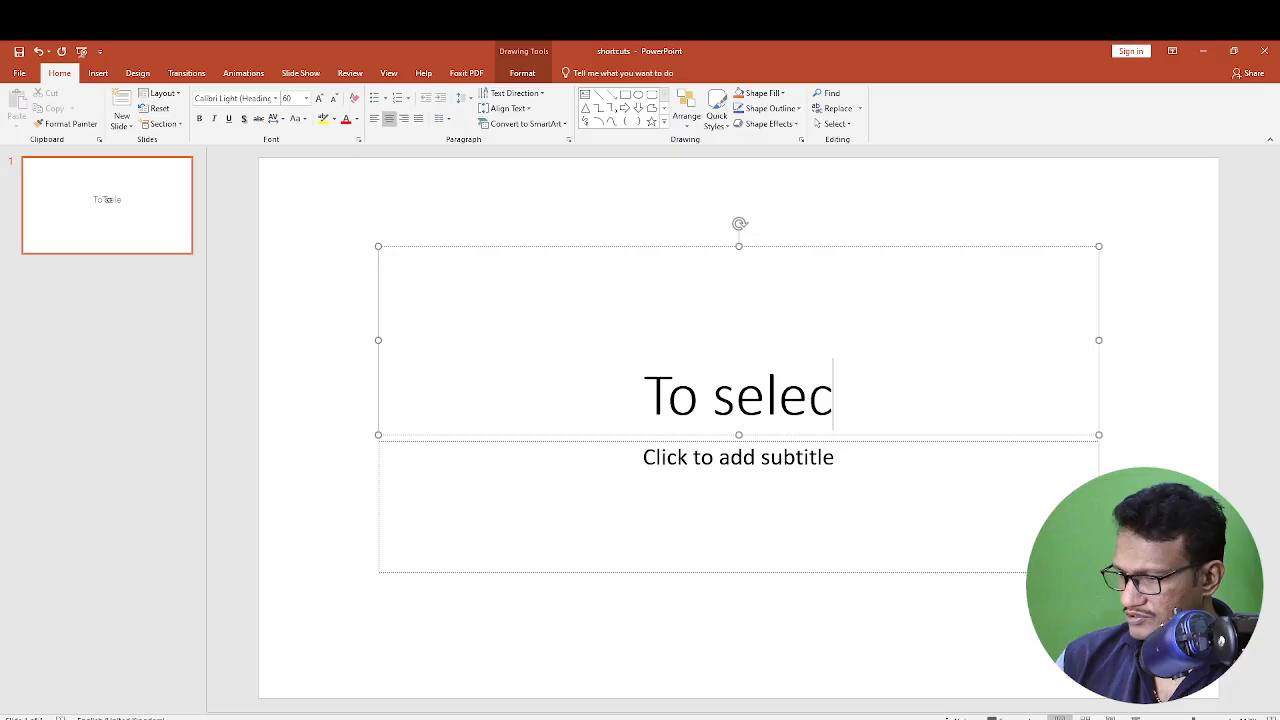
pyautogui.write('he rows')
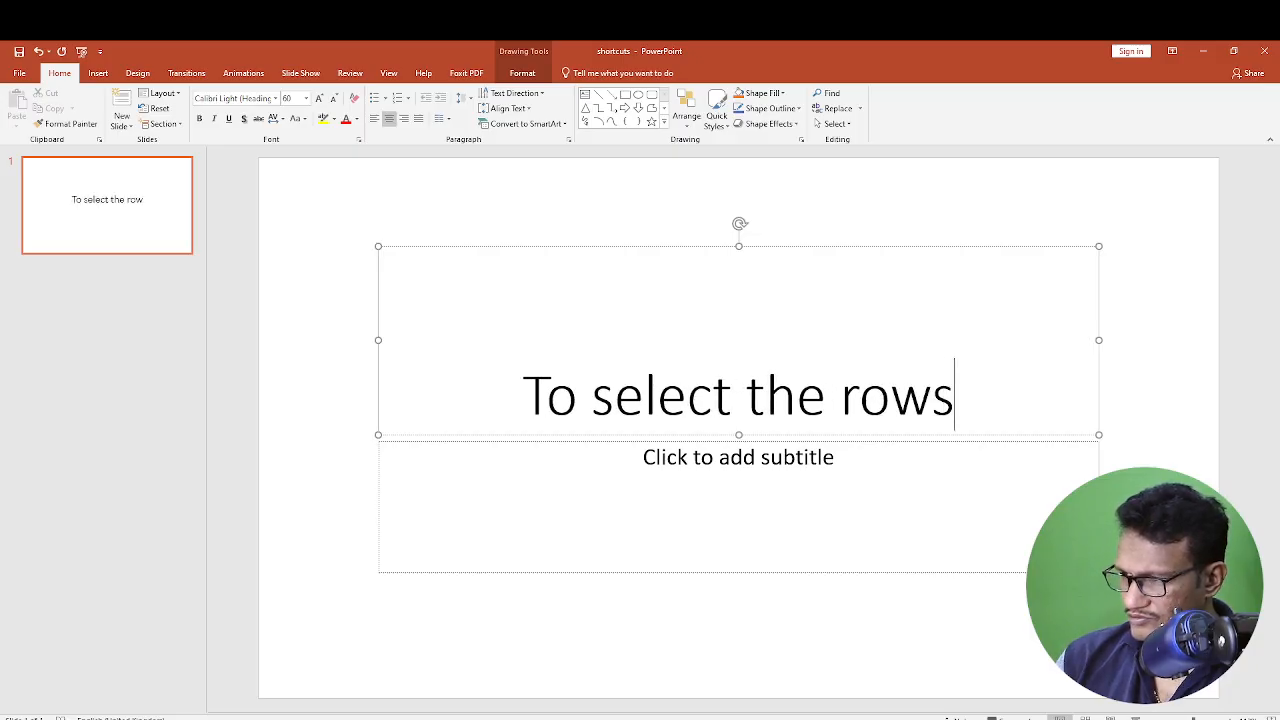
pyautogui.click(679, 457)
pyautogui.write('Shift + space bar')
# Switch to the ASSIGNMENT_marksmemo workbook in Excel and select the entire rows 11 and 12.
pyautogui.hotkey('alt', 'Tab')
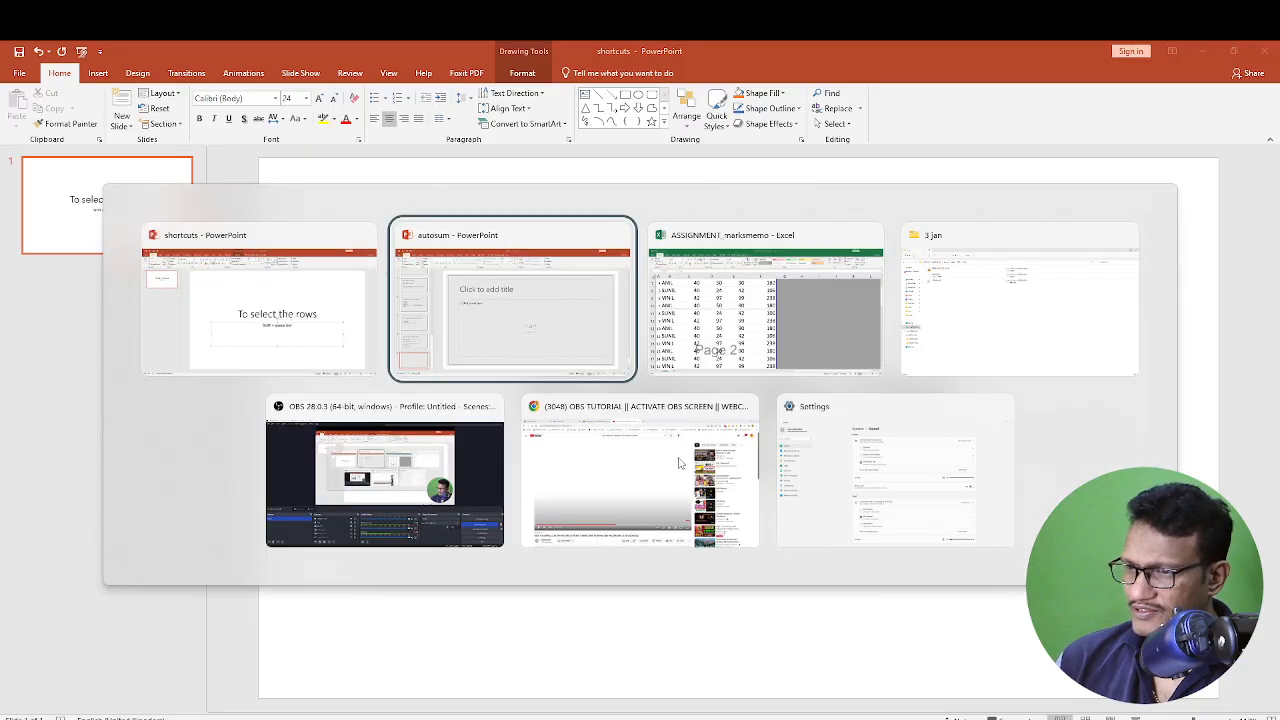
pyautogui.hotkey('shift', 'space')
pyautogui.press('Down')
pyautogui.press('Up')
pyautogui.press('Up')
pyautogui.press('Down')
pyautogui.hotkey('shift', 'space')
pyautogui.hotkey('shift', 'Down')
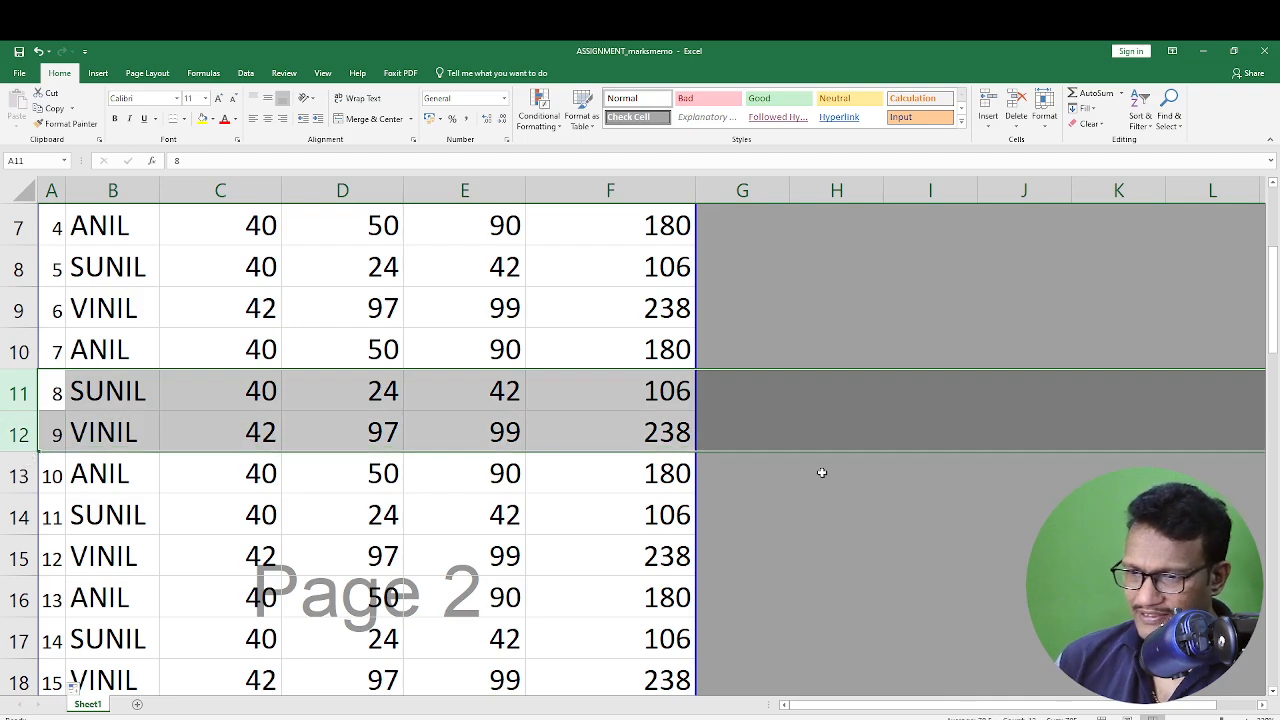
# Try inserting two blank rows above row 11, toggle the insertion with undo and redo, and leave it undone.
pyautogui.rightClick(451, 407)
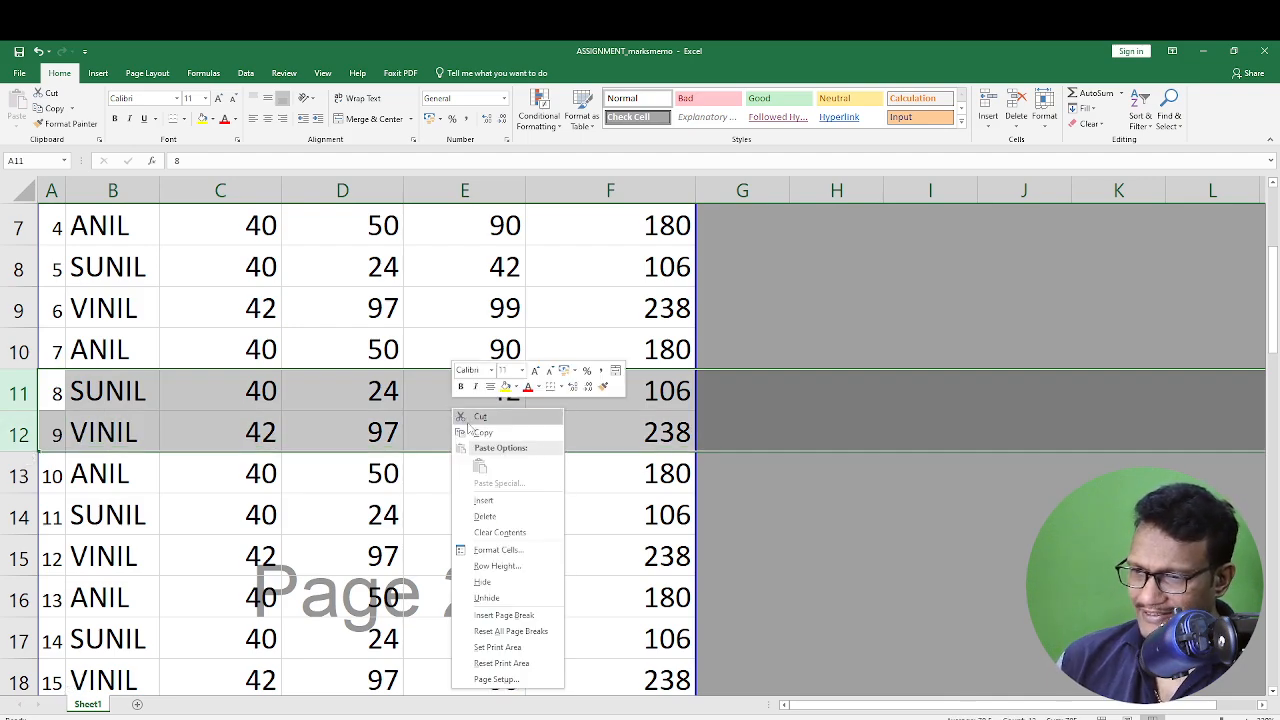
pyautogui.click(484, 500)
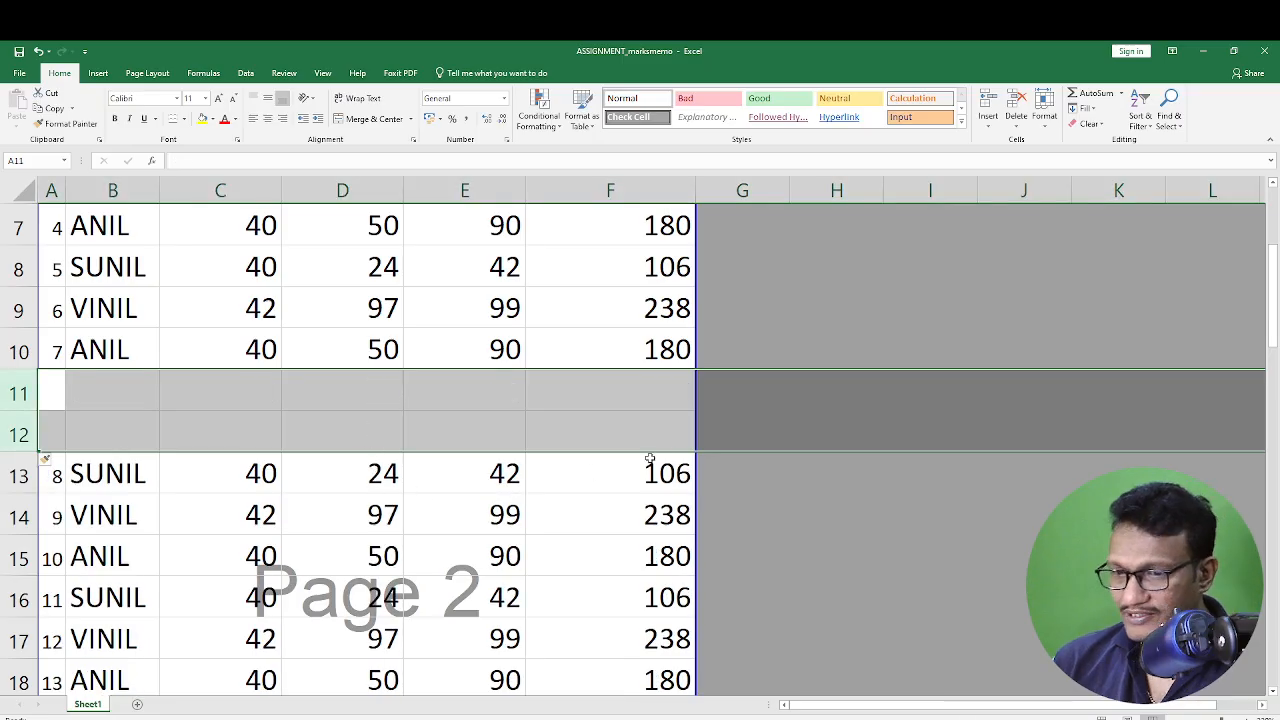
pyautogui.hotkey('ctrl', 'z')
pyautogui.hotkey('ctrl', 'y')
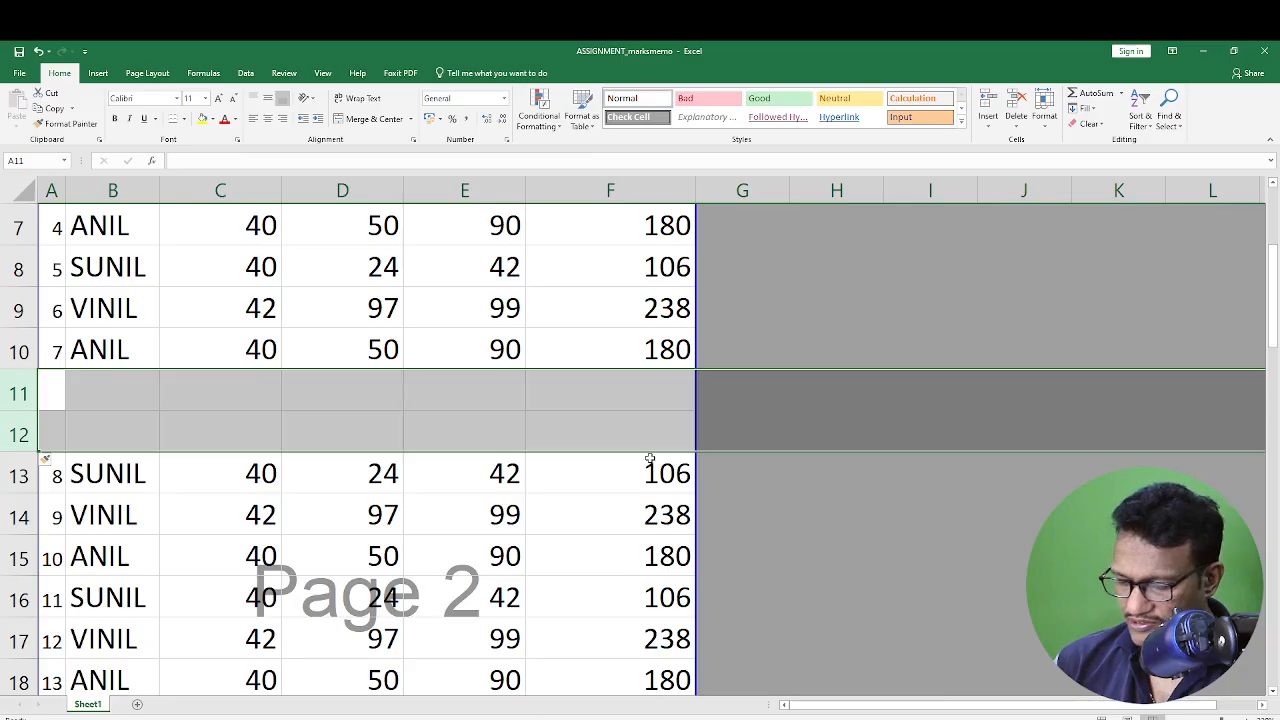
pyautogui.hotkey('ctrl', 'z')
# Switch back to the shortcuts presentation in PowerPoint and move the title "To select the rows" up to the slide's upper edge.
pyautogui.hotkey('alt', 'Tab')
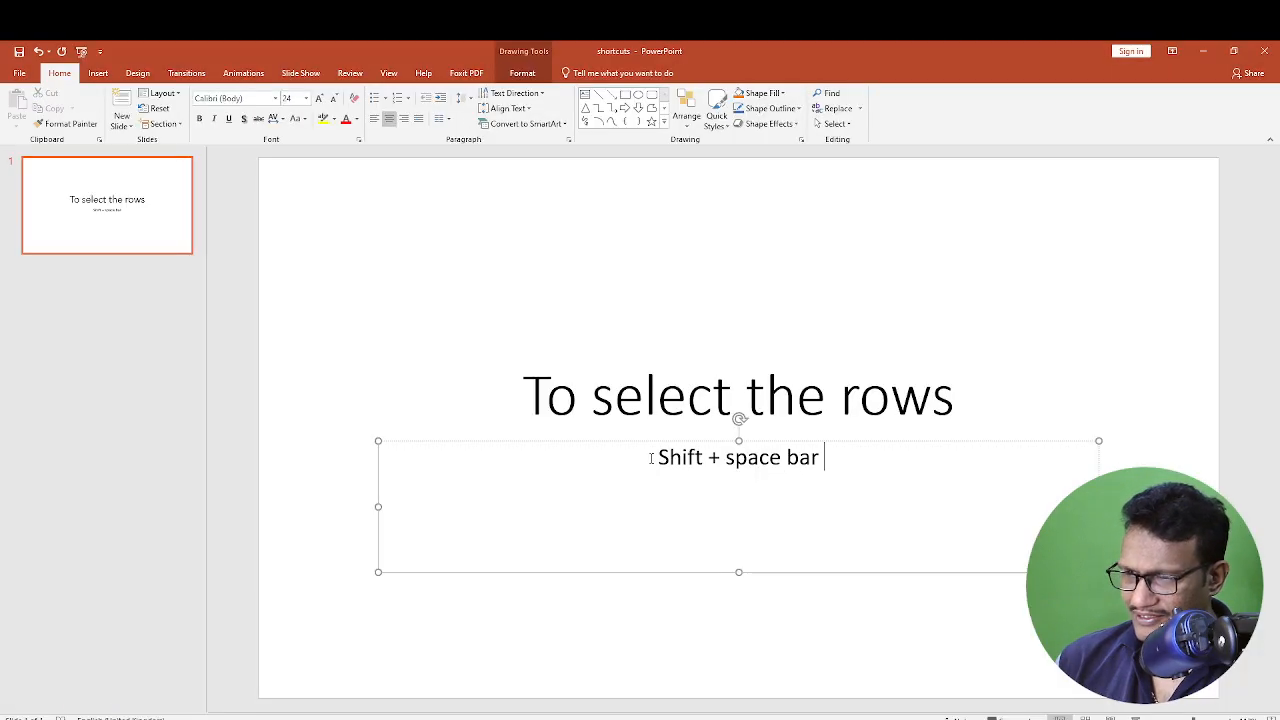
pyautogui.click(712, 395)
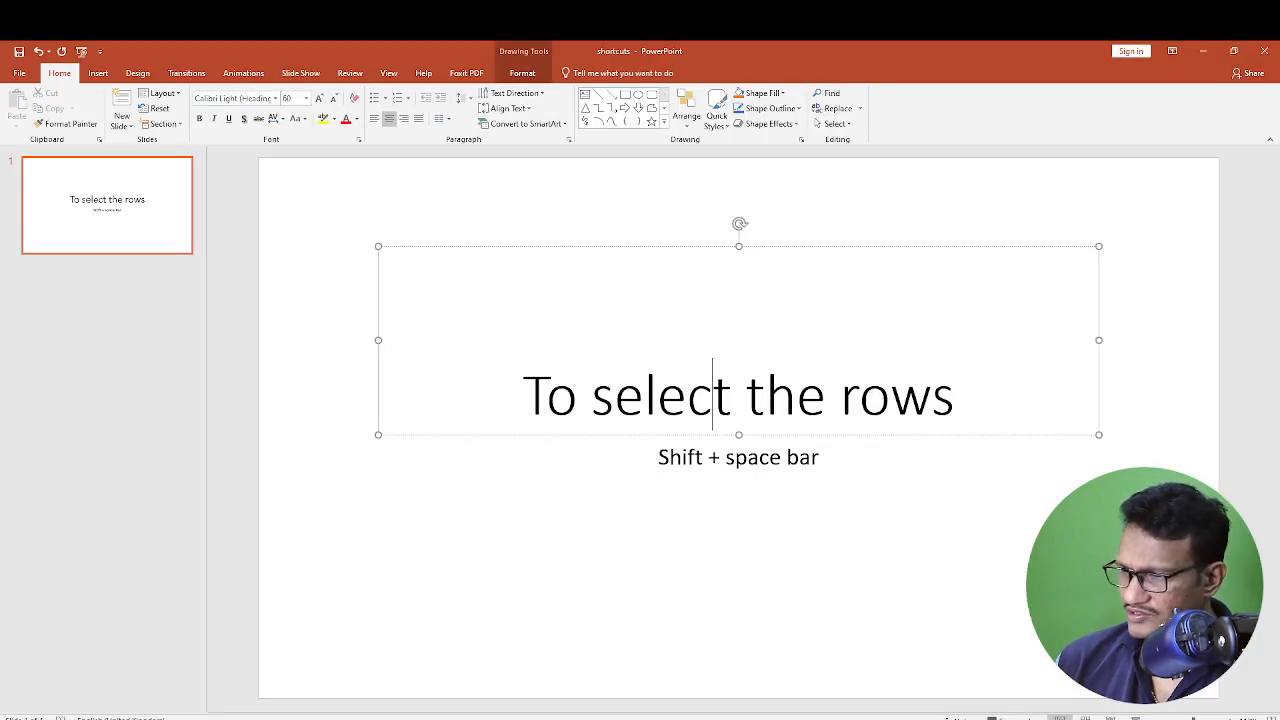
pyautogui.moveTo(767, 246); pyautogui.dragTo(757, 130)
pyautogui.moveTo(784, 437); pyautogui.dragTo(763, 251)
# Move the "Shift + space bar" subtitle box up so that it sits directly below the title.
pyautogui.click(738, 482)
pyautogui.click(746, 455)
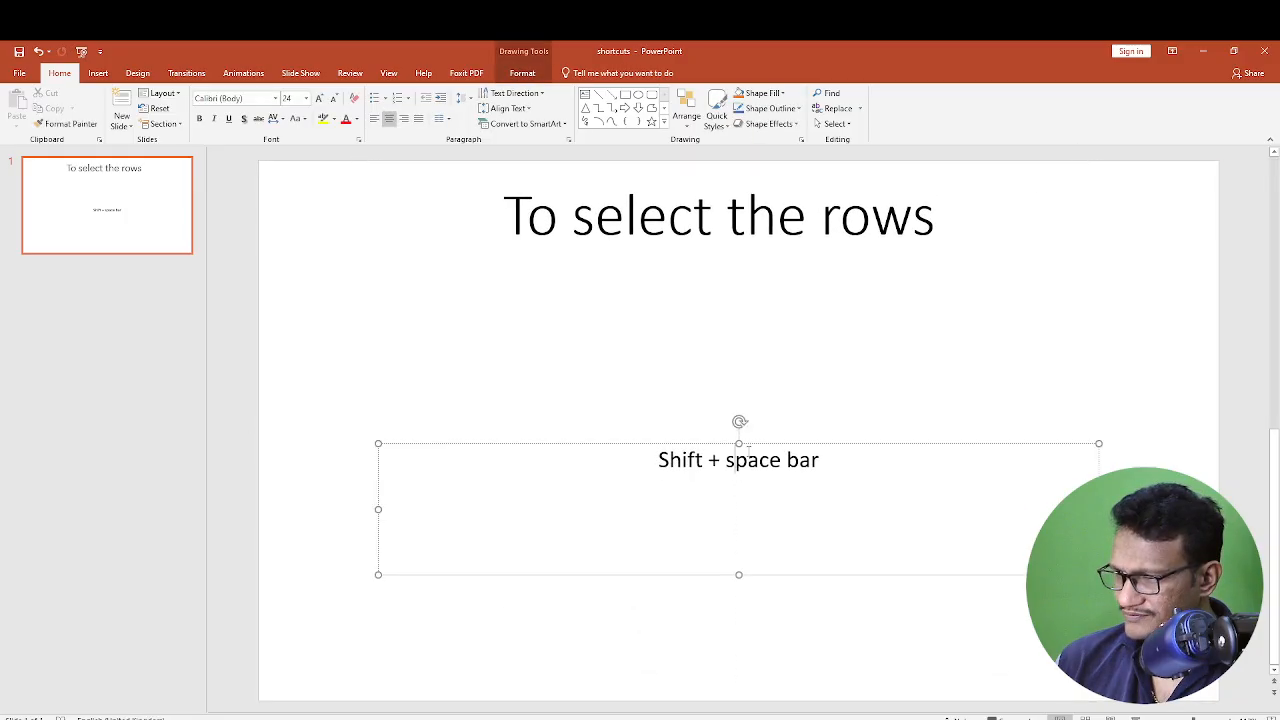
pyautogui.moveTo(757, 446); pyautogui.dragTo(735, 268)
pyautogui.click(708, 257)
pyautogui.click(699, 287)
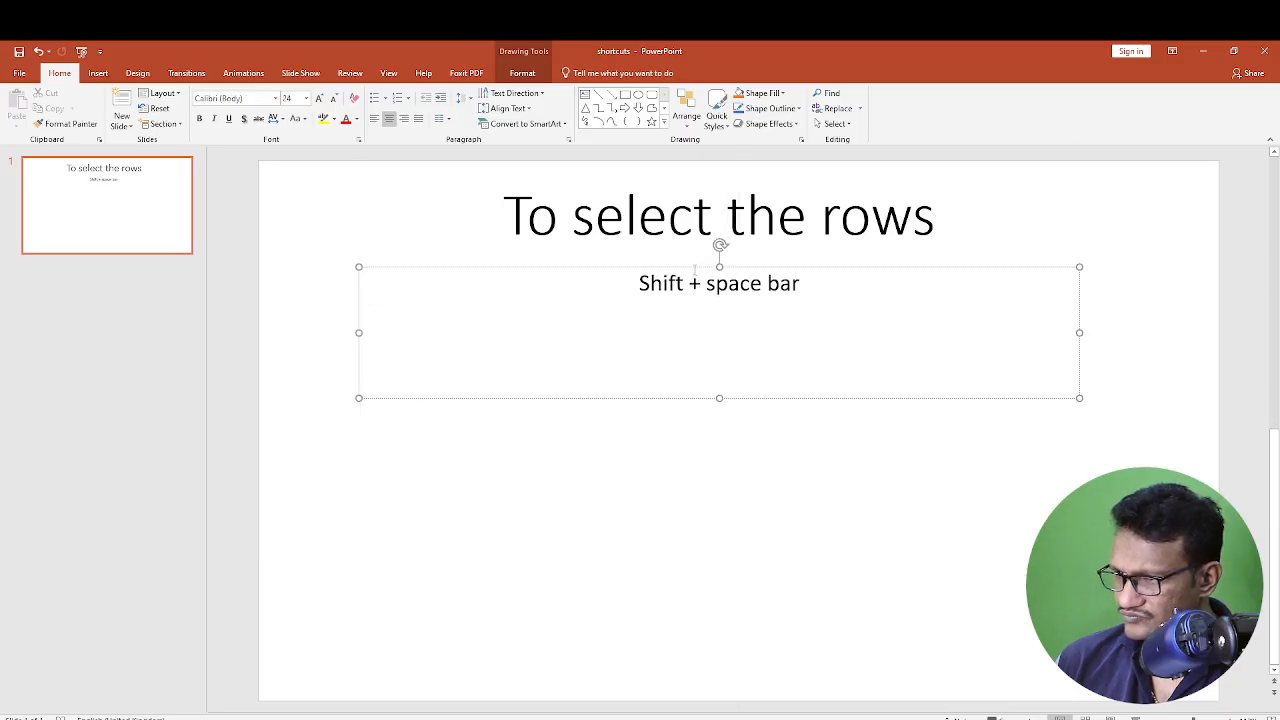
# Add two new lines after "Shift + space bar" in the subtitle.
pyautogui.press('Right')
pyautogui.press('Right')
pyautogui.press('Right')
pyautogui.press('Right')
pyautogui.press('Right')
pyautogui.press('Right')
pyautogui.press('Right')
pyautogui.press('Right')
pyautogui.press('Return')
pyautogui.press('Return')
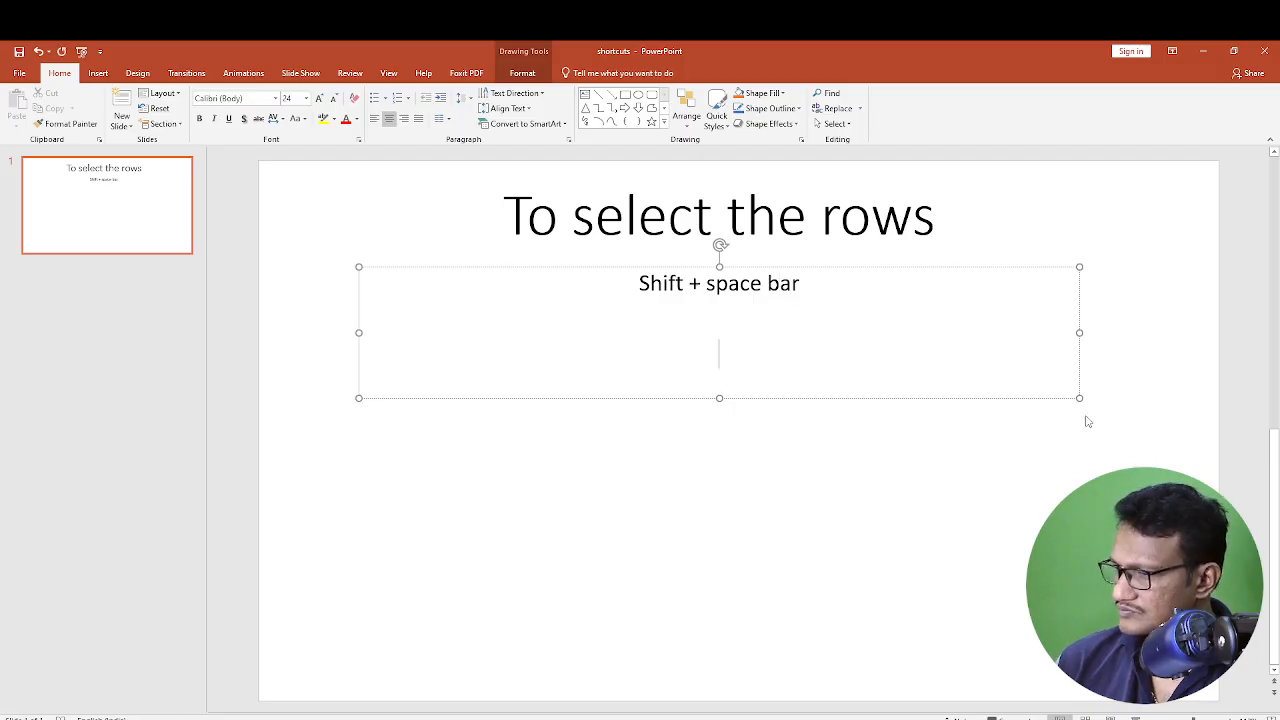
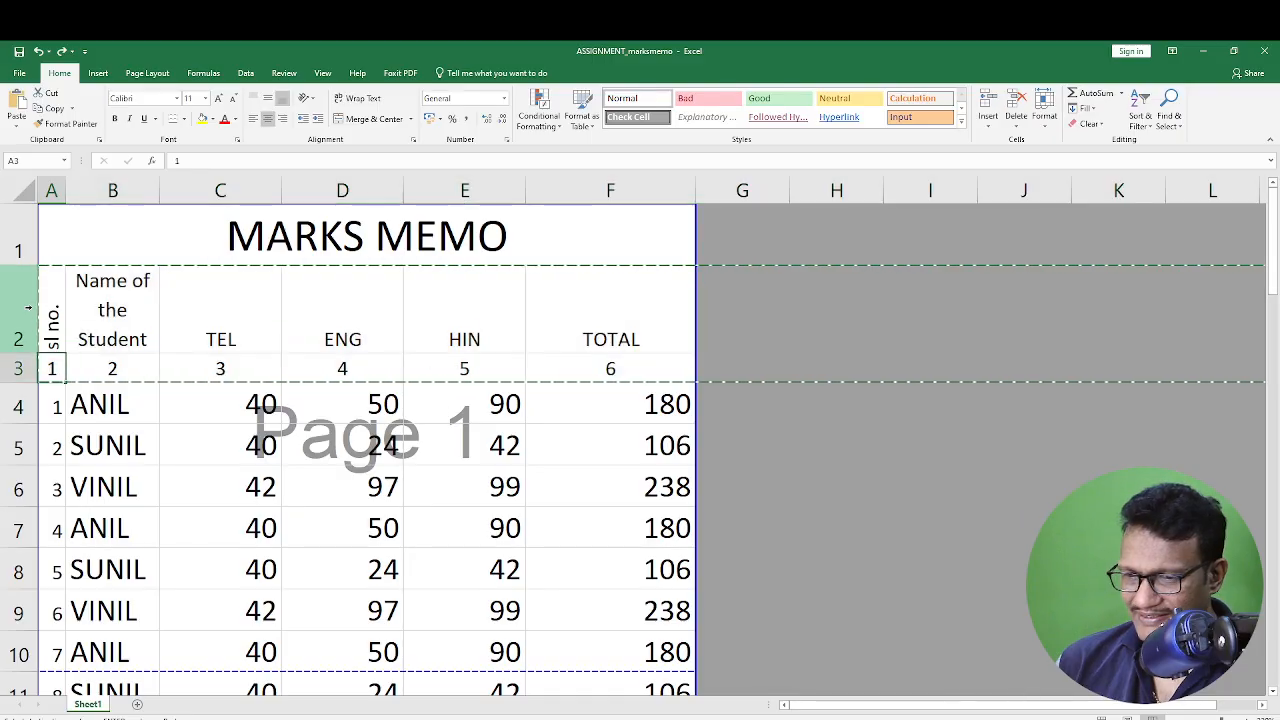
# Select rows 11 and 12 of the marks memo and insert the copied heading rows 2 and 3 above them.
pyautogui.press('Up')
pyautogui.press('Up')
pyautogui.hotkey('shift', 'space')
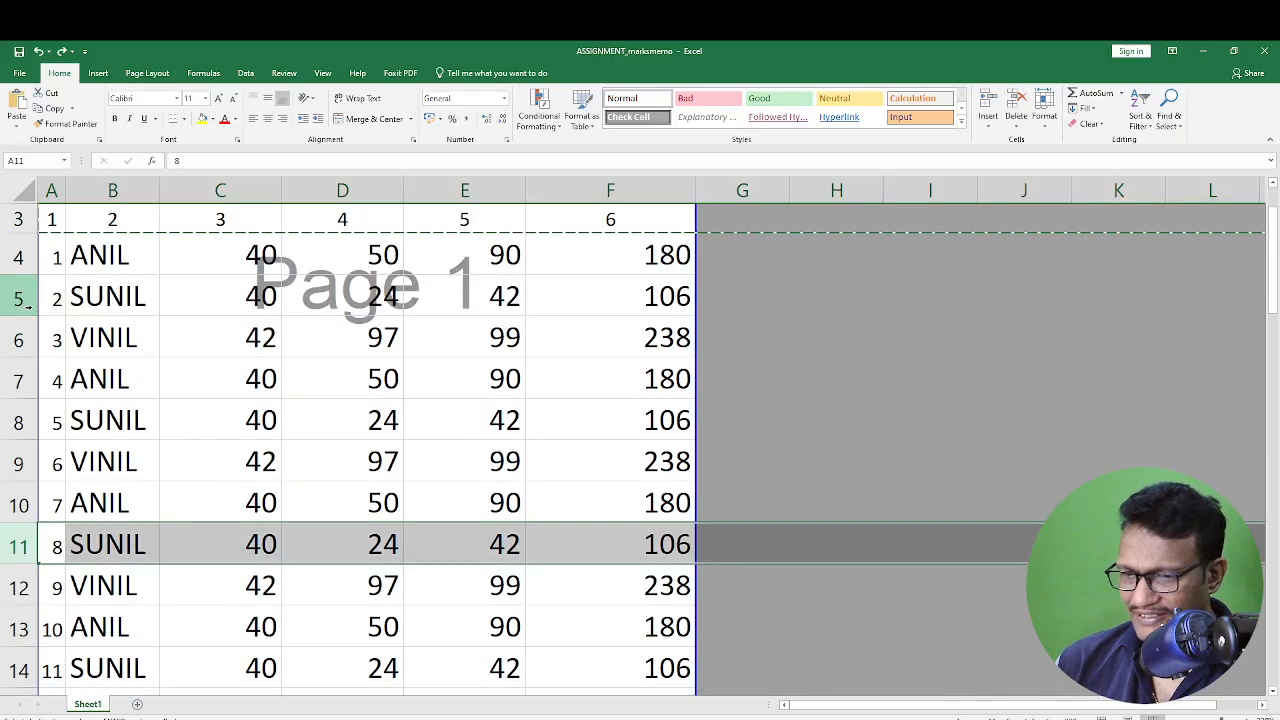
pyautogui.hotkey('shift', 'Down')
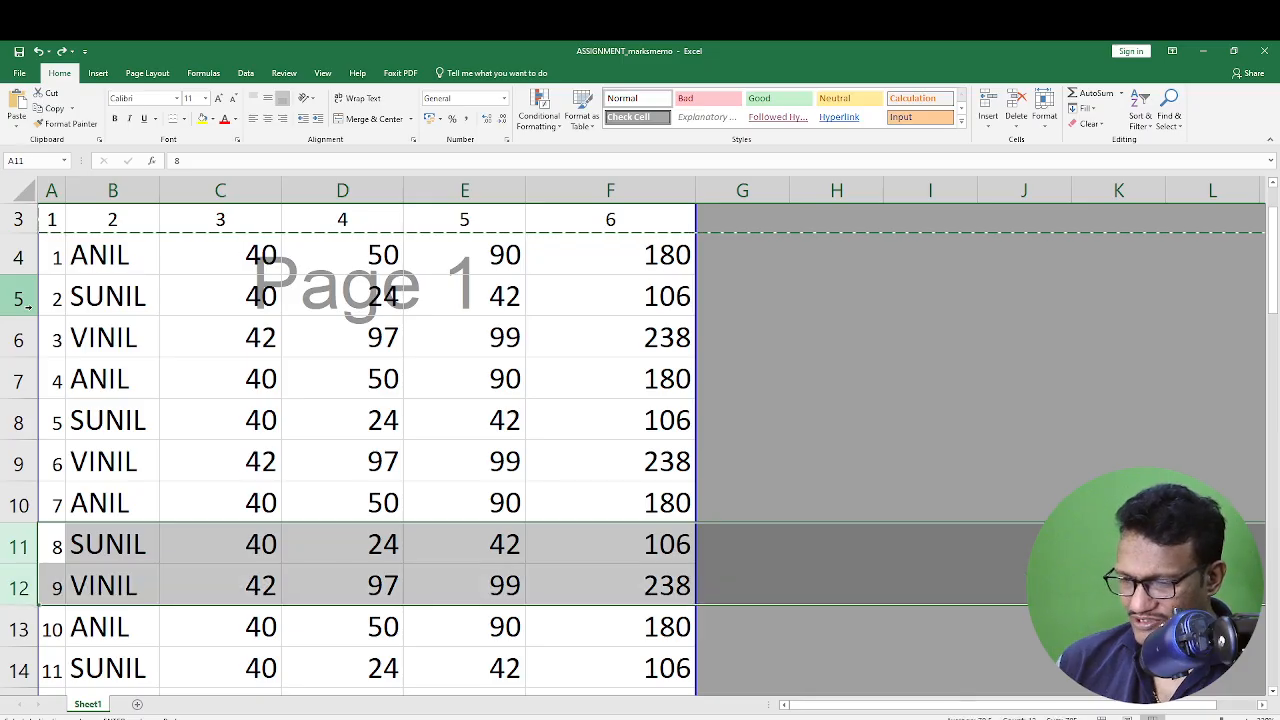
pyautogui.hotkey('ctrl', 'shift', '+')
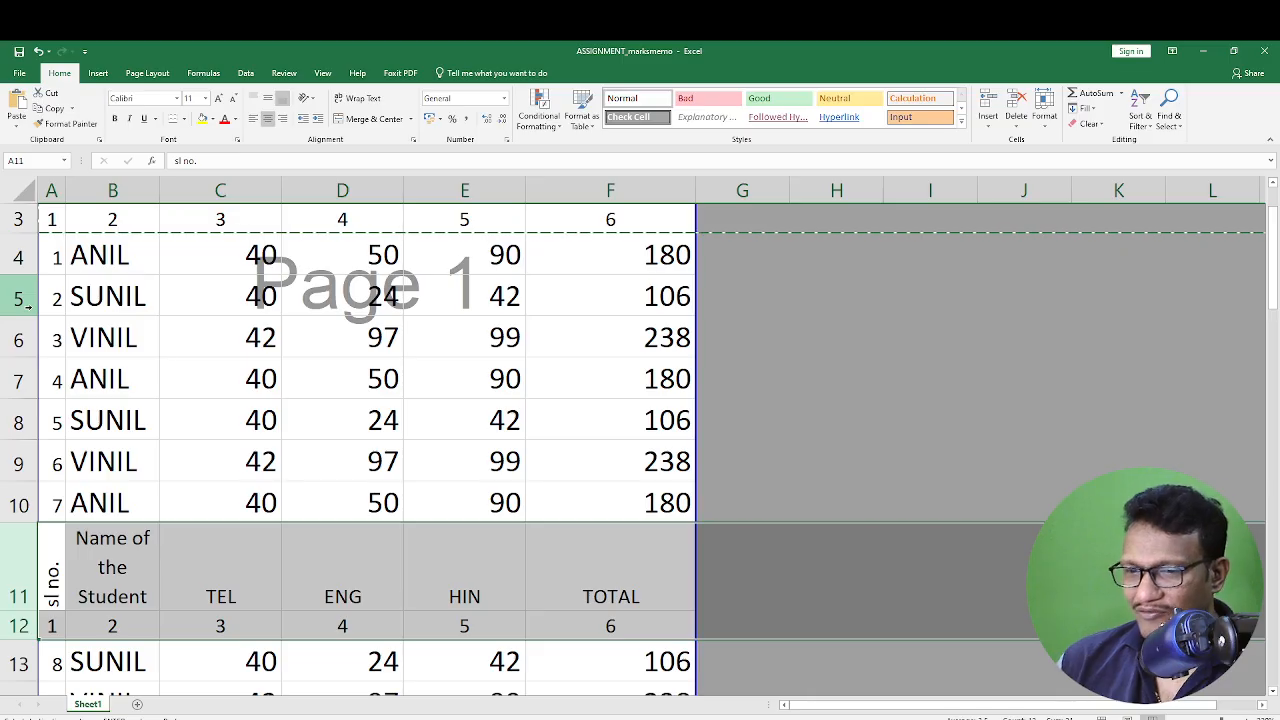
# Undo and redo the heading-row insertion to compare the sheet, and clear the multi-row selection.
pyautogui.hotkey('ctrl', 'z')
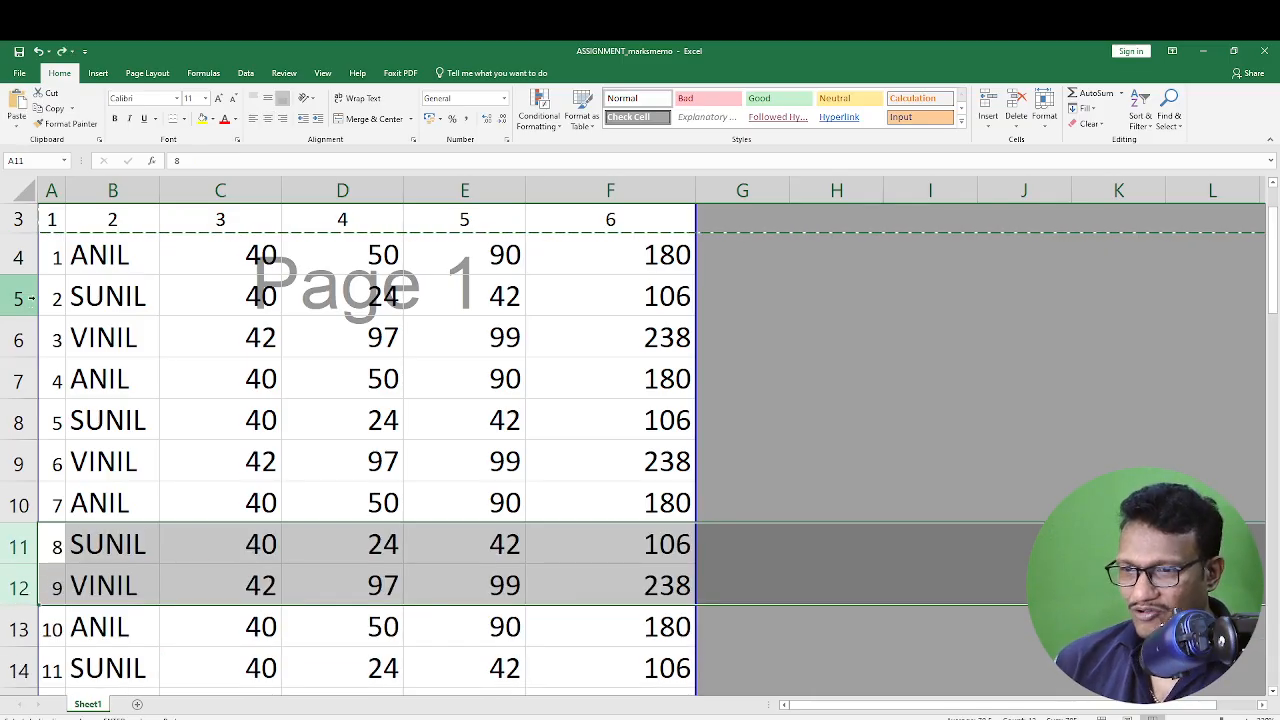
pyautogui.scroll(1, 33, 297)
pyautogui.scroll(-1, 50, 330)
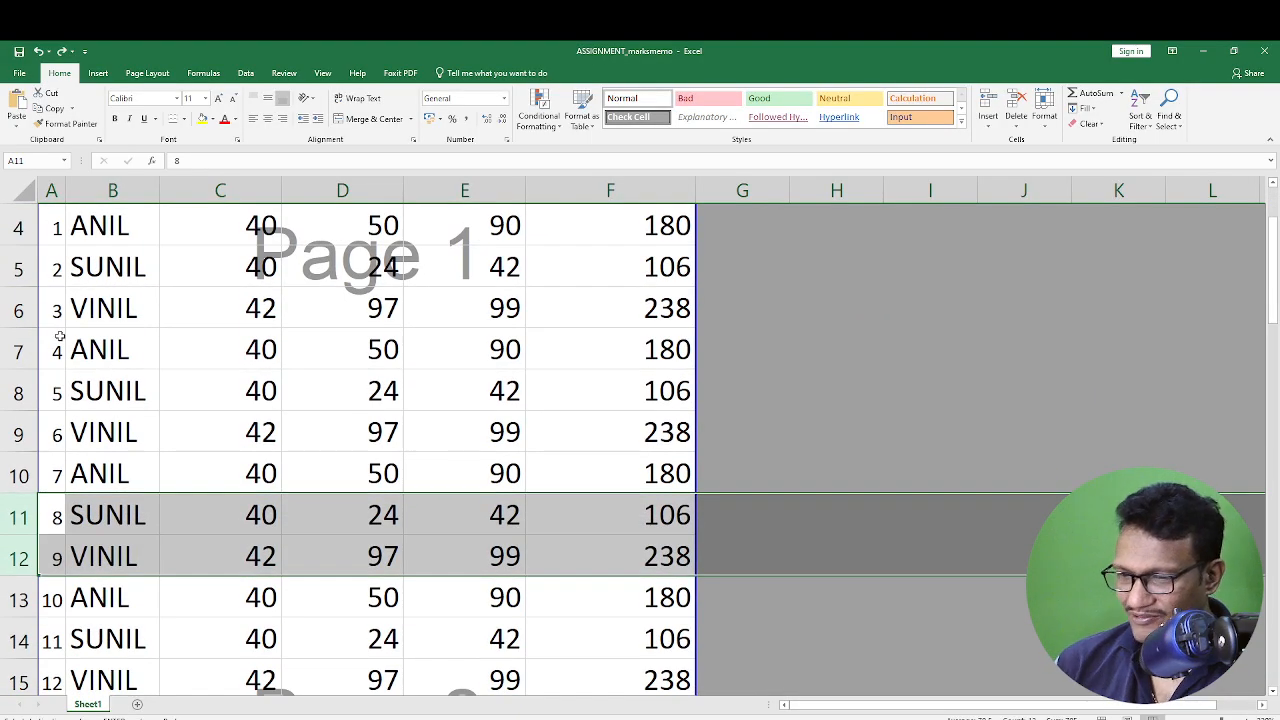
pyautogui.hotkey('ctrl', 'y')
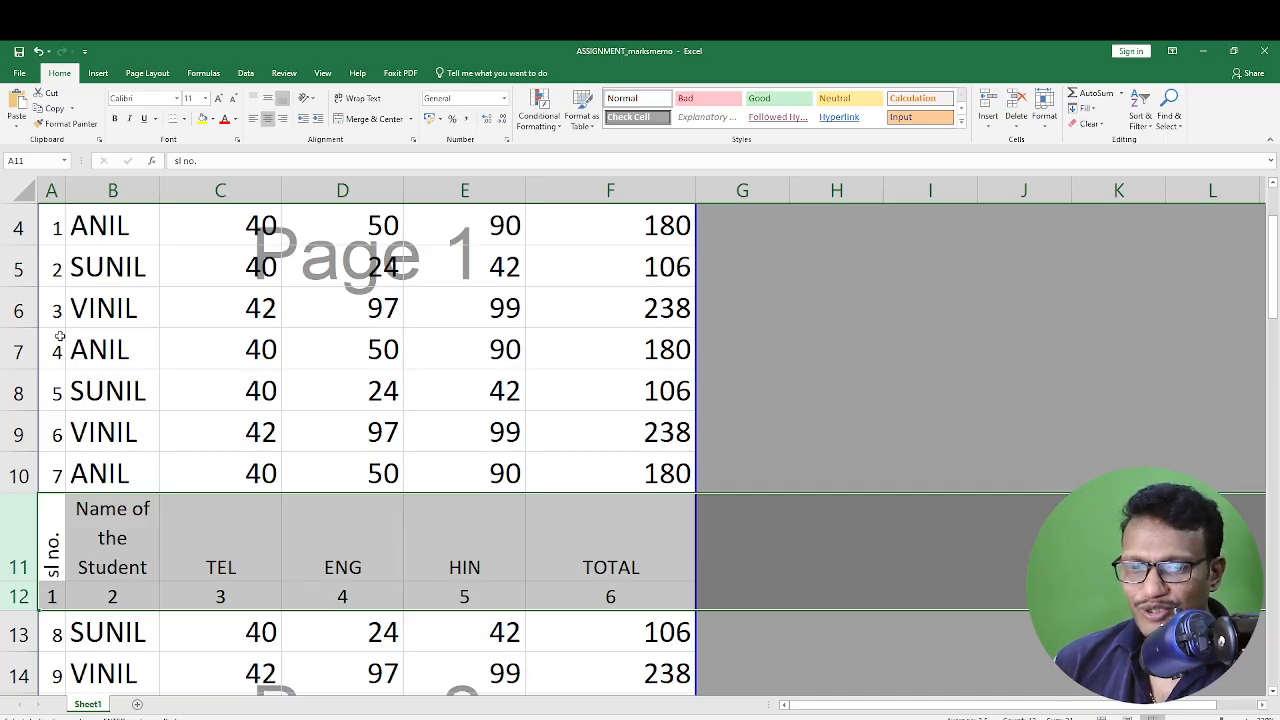
pyautogui.click(60, 337)
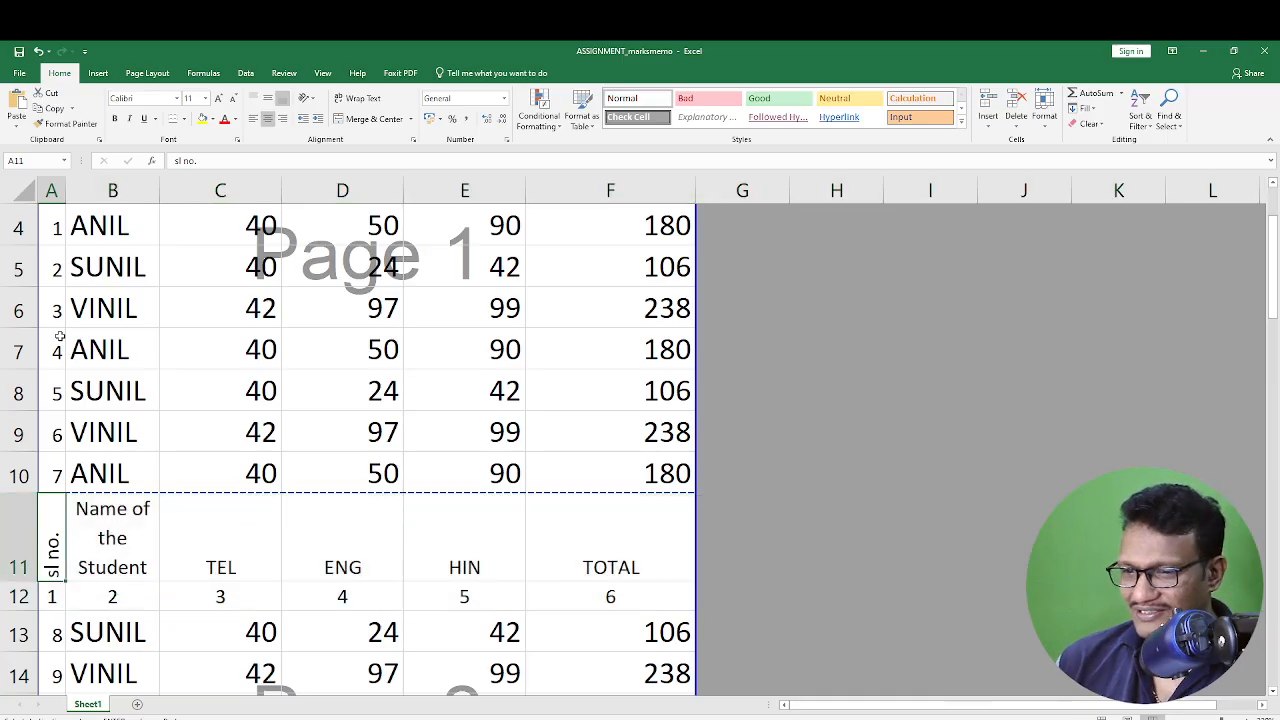
# Examine the print preview pages from first to last for the column headings, and return to the sheet.
pyautogui.hotkey('ctrl', 'p')
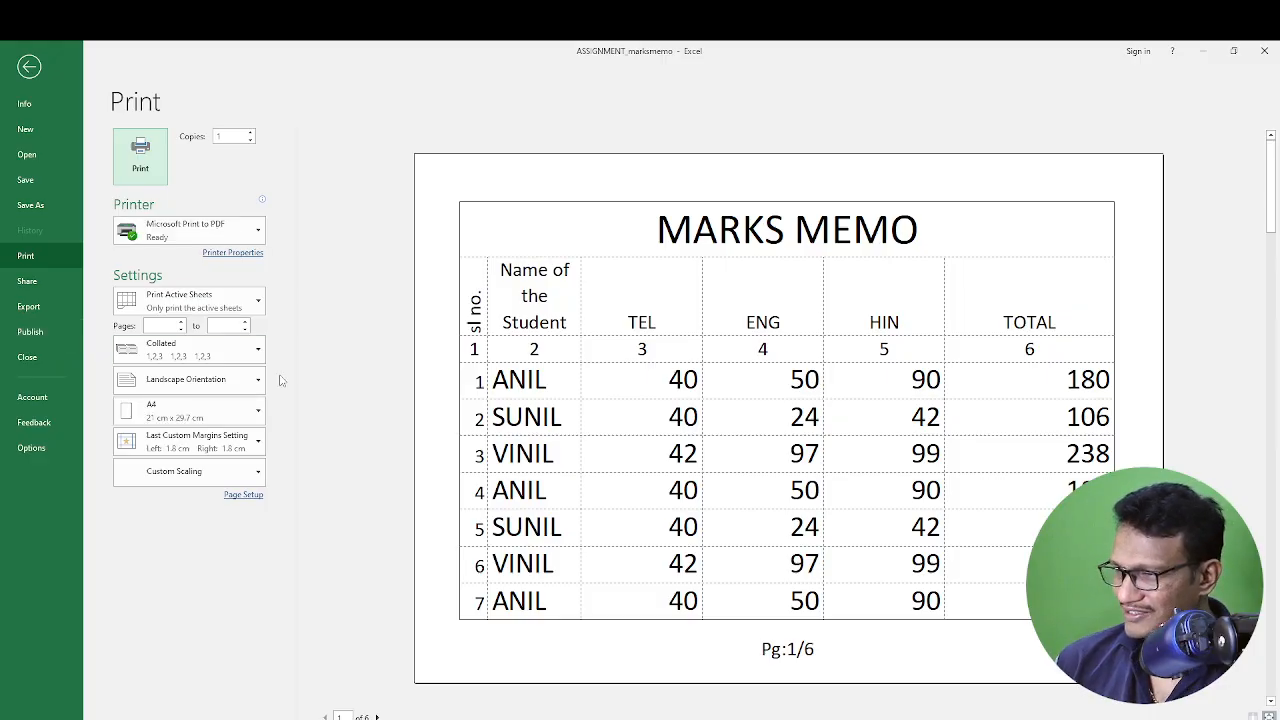
pyautogui.scroll(-2, 838, 425)
pyautogui.scroll(2, 828, 433)
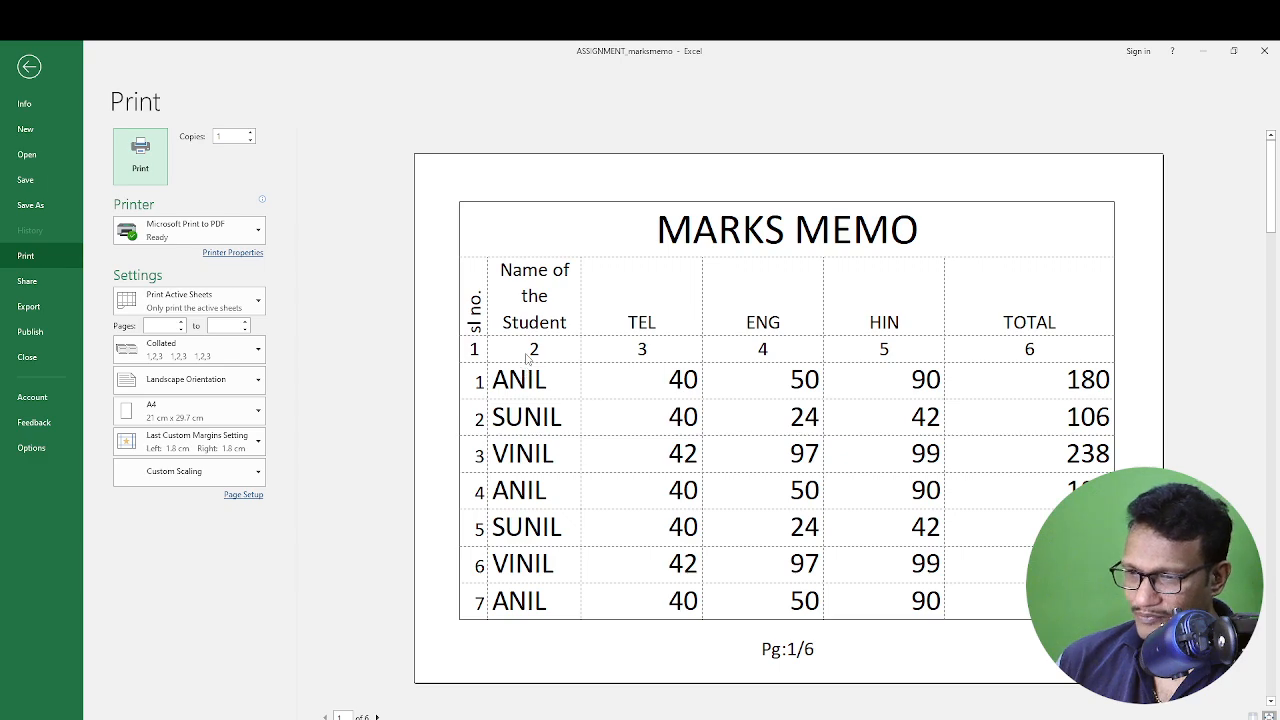
pyautogui.scroll(-2, 527, 358)
pyautogui.scroll(2, 532, 330)
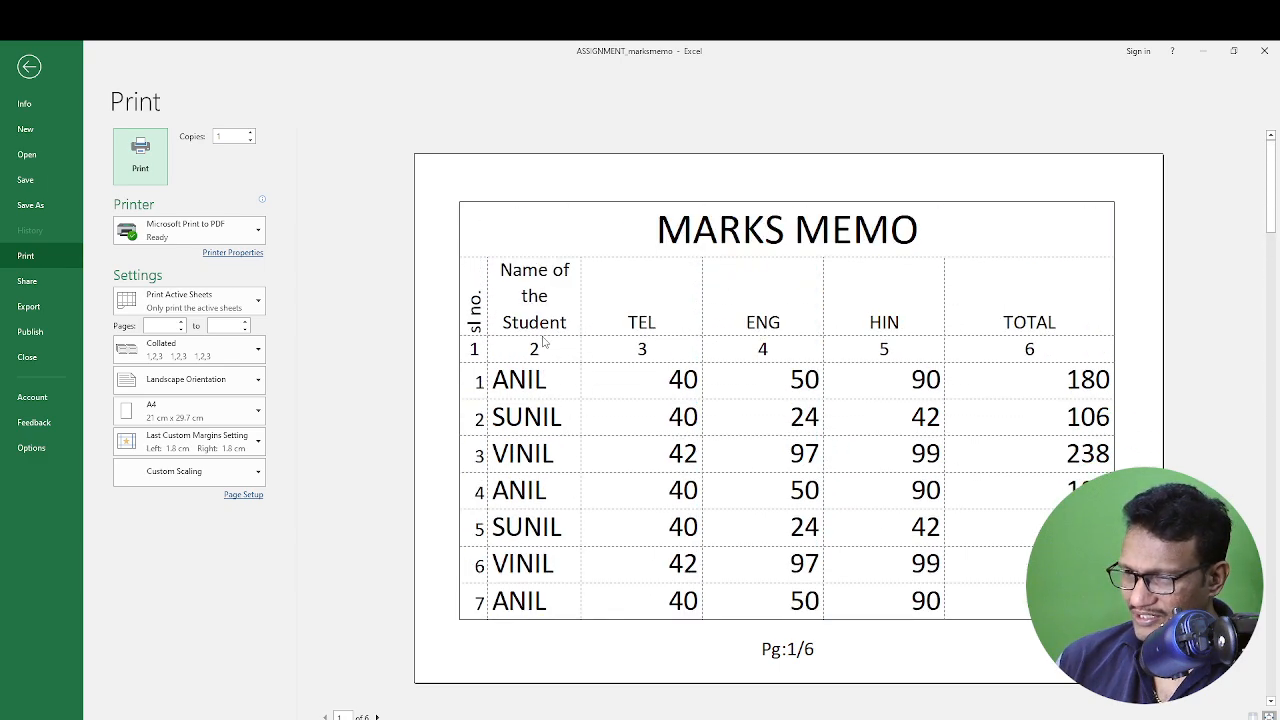
pyautogui.scroll(-1, 543, 343)
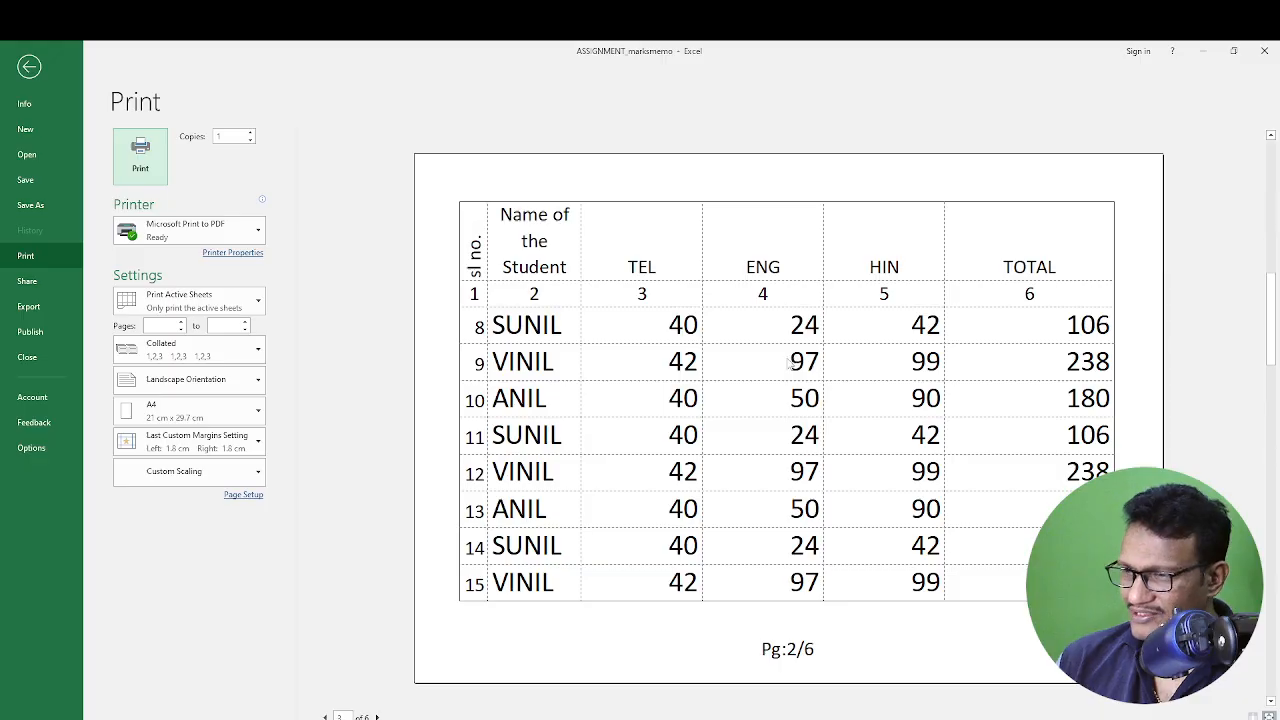
pyautogui.scroll(-4, 788, 365)
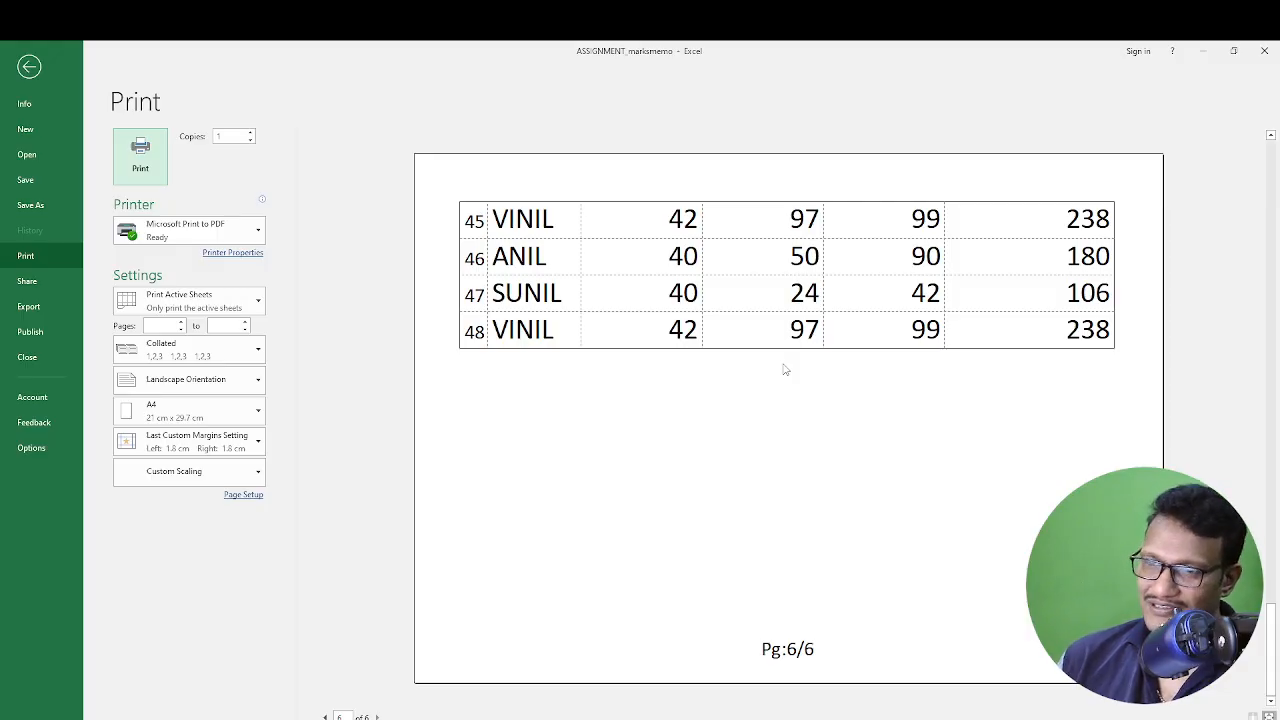
pyautogui.press('Escape')
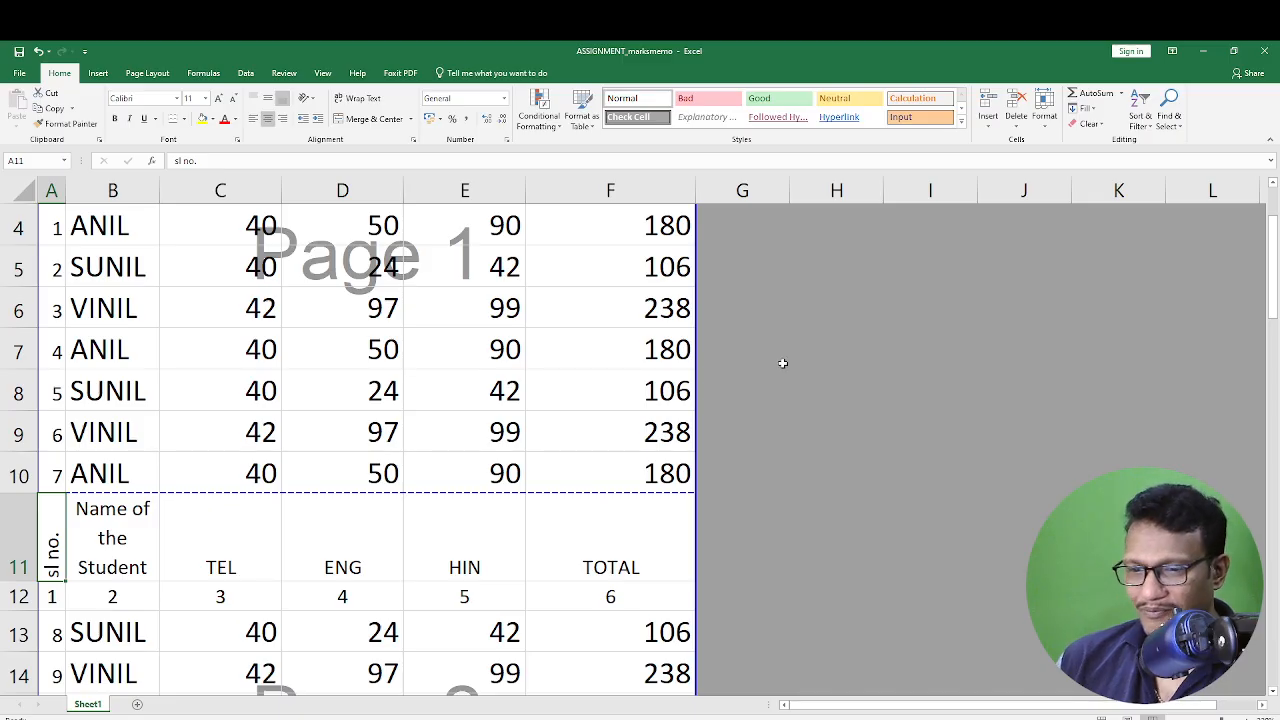
# Set the print scaling of the marks memo to 150% of normal size.
pyautogui.hotkey('ctrl', 'p')
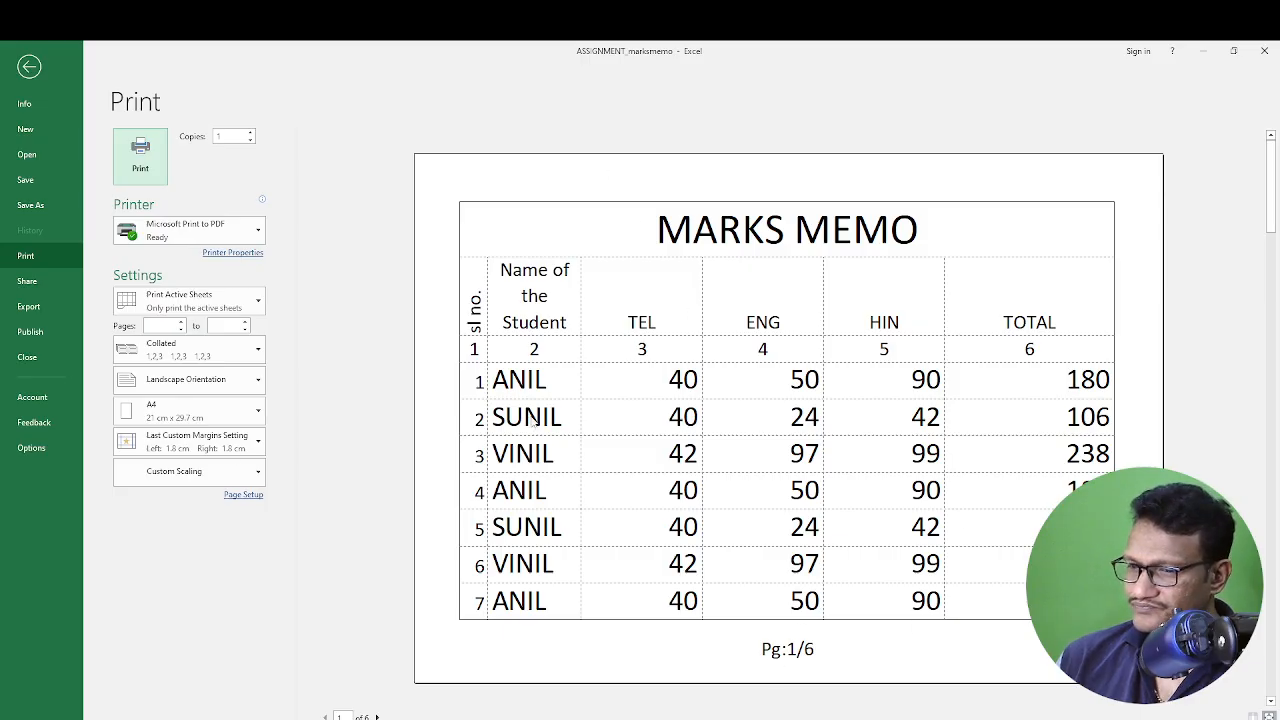
pyautogui.click(242, 495)
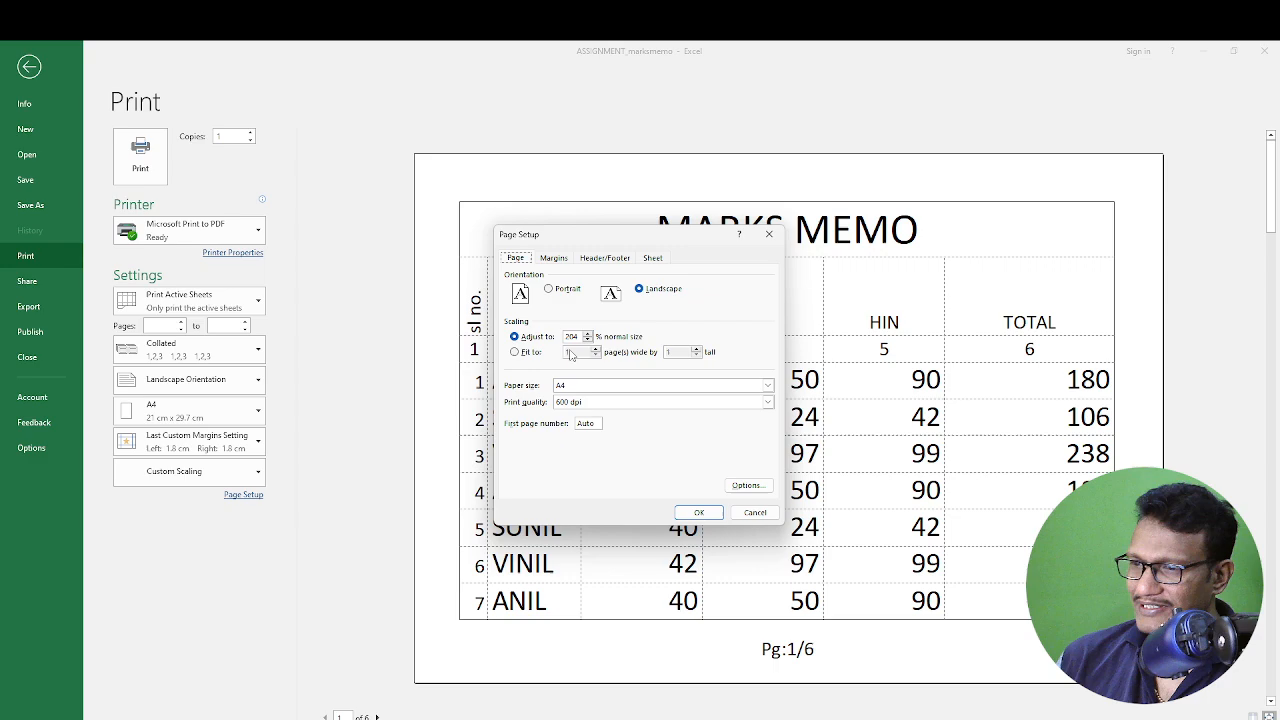
pyautogui.doubleClick(575, 337)
pyautogui.write('150')
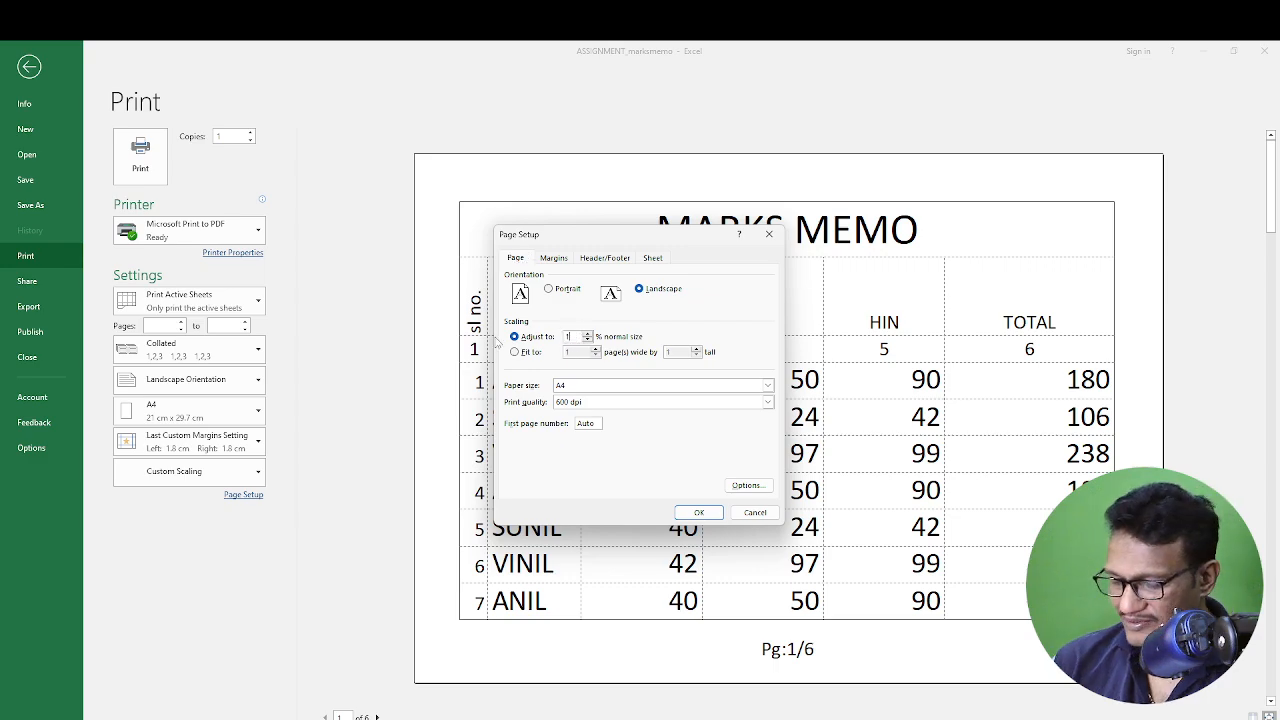
pyautogui.click(690, 513)
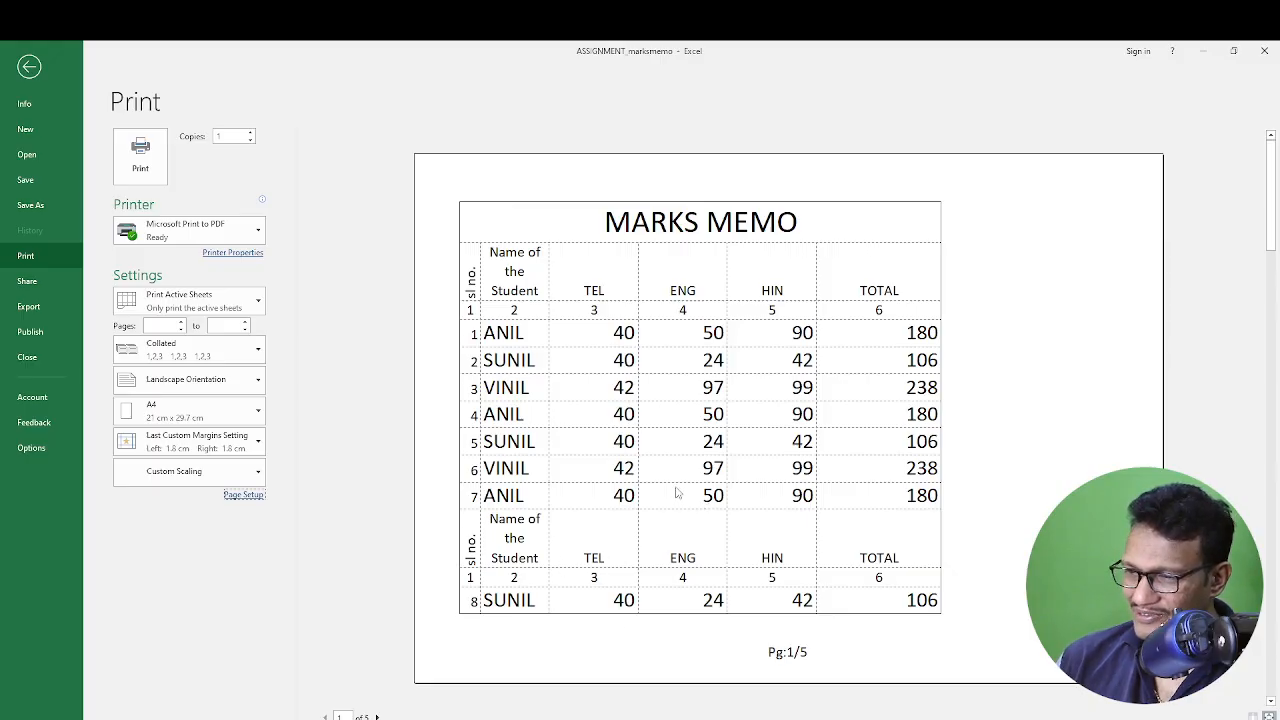
# Check the rescaled pages in the print preview and undo the heading-row insertion at row 11.
pyautogui.scroll(-2, 527, 551)
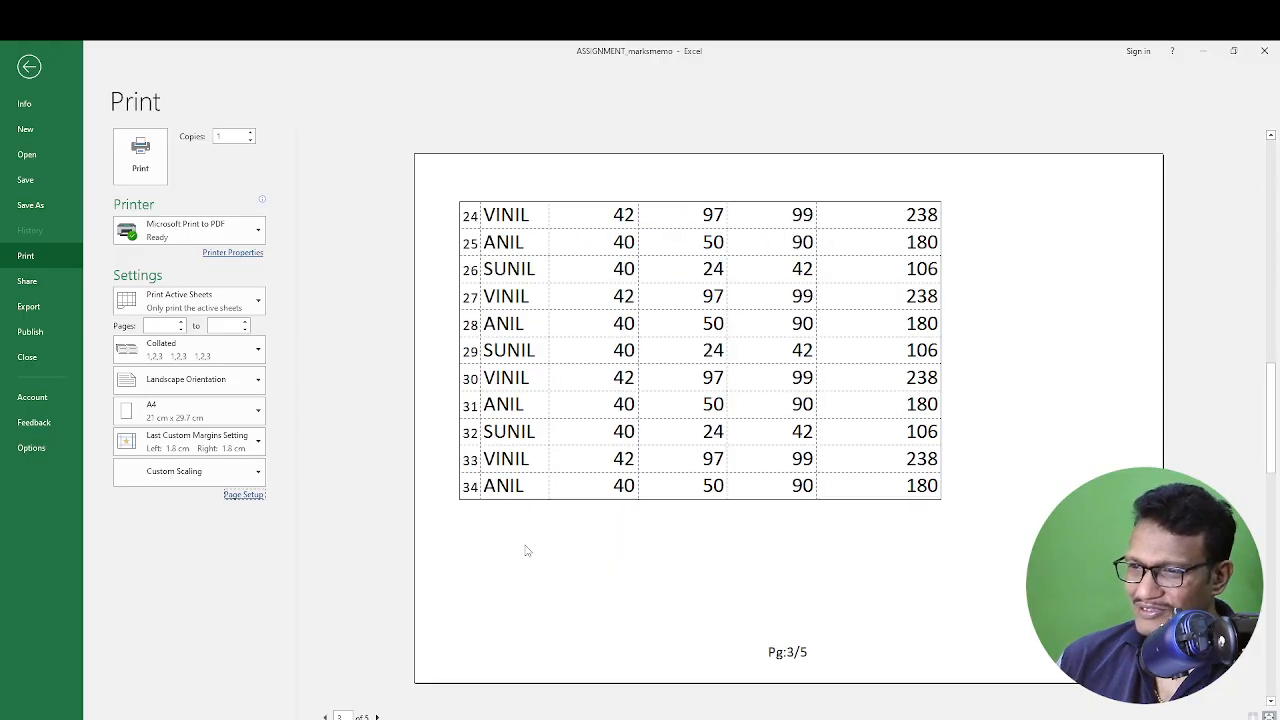
pyautogui.scroll(2, 527, 551)
pyautogui.press('Escape')
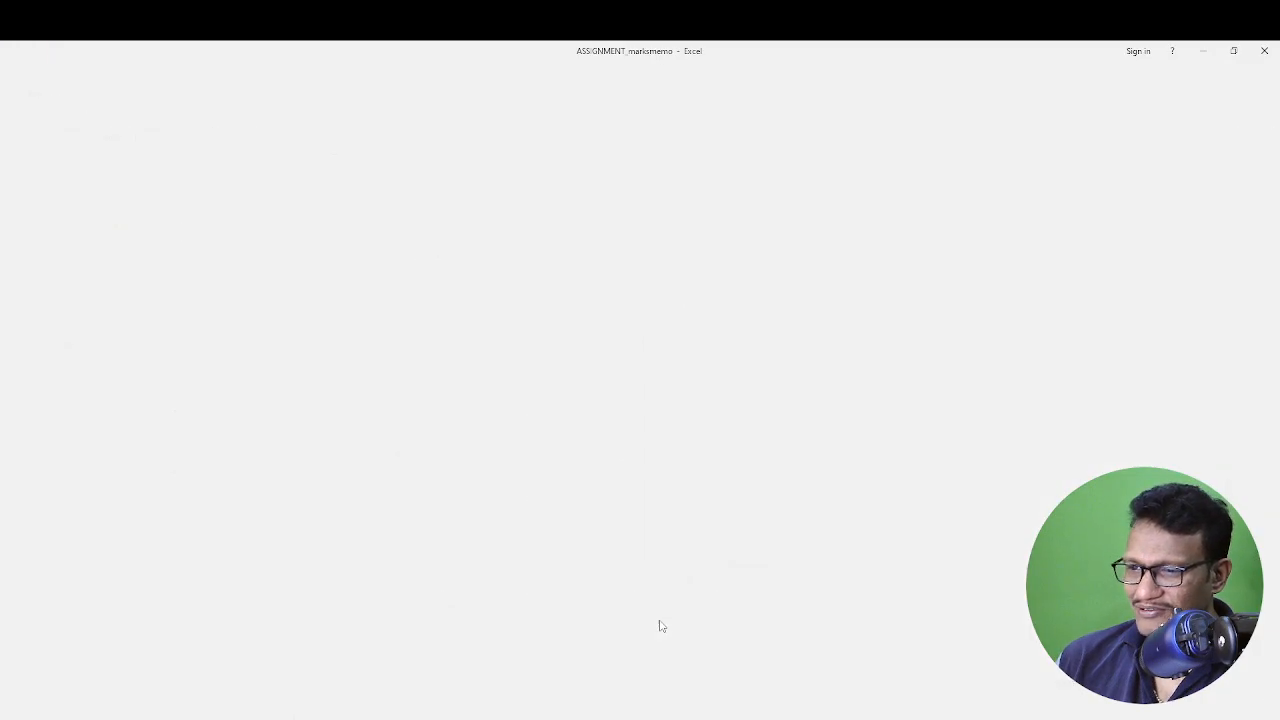
pyautogui.click(510, 521)
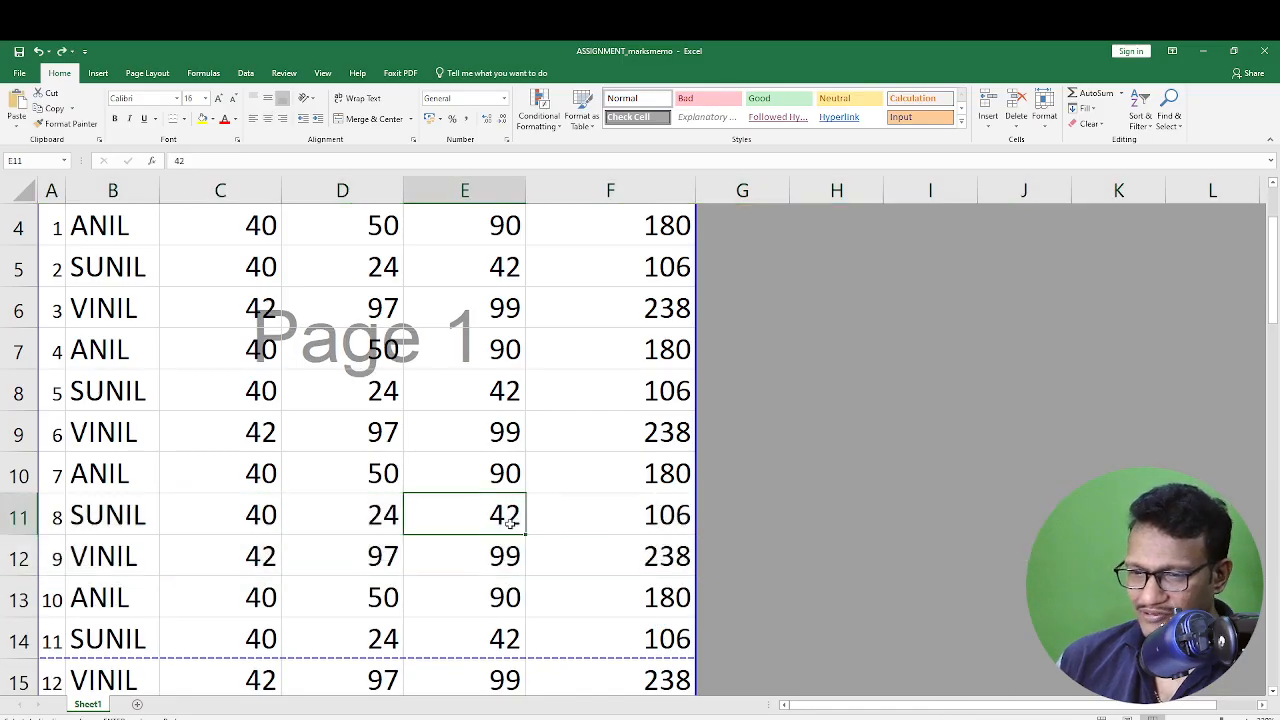
# Set the print scaling of the marks memo to 200% of normal size and check the pages in the print preview.
pyautogui.hotkey('ctrl', 'p')
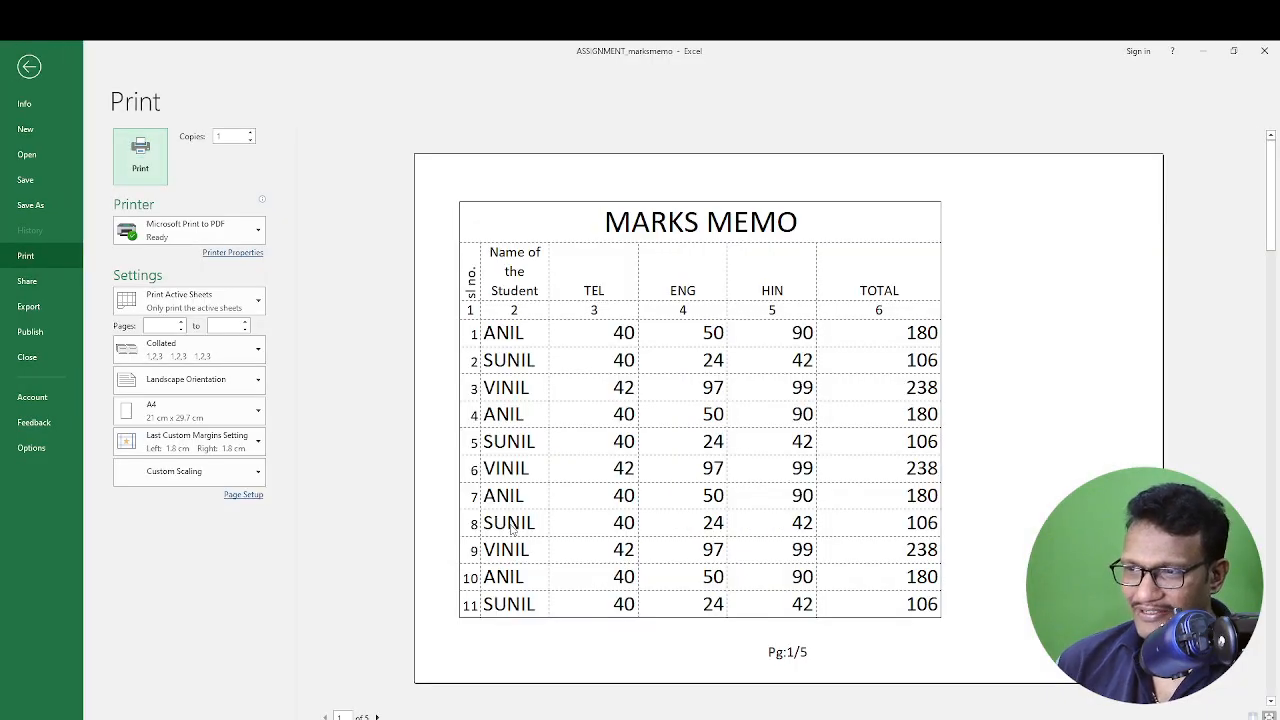
pyautogui.press('Escape')
pyautogui.hotkey('ctrl', 'p')
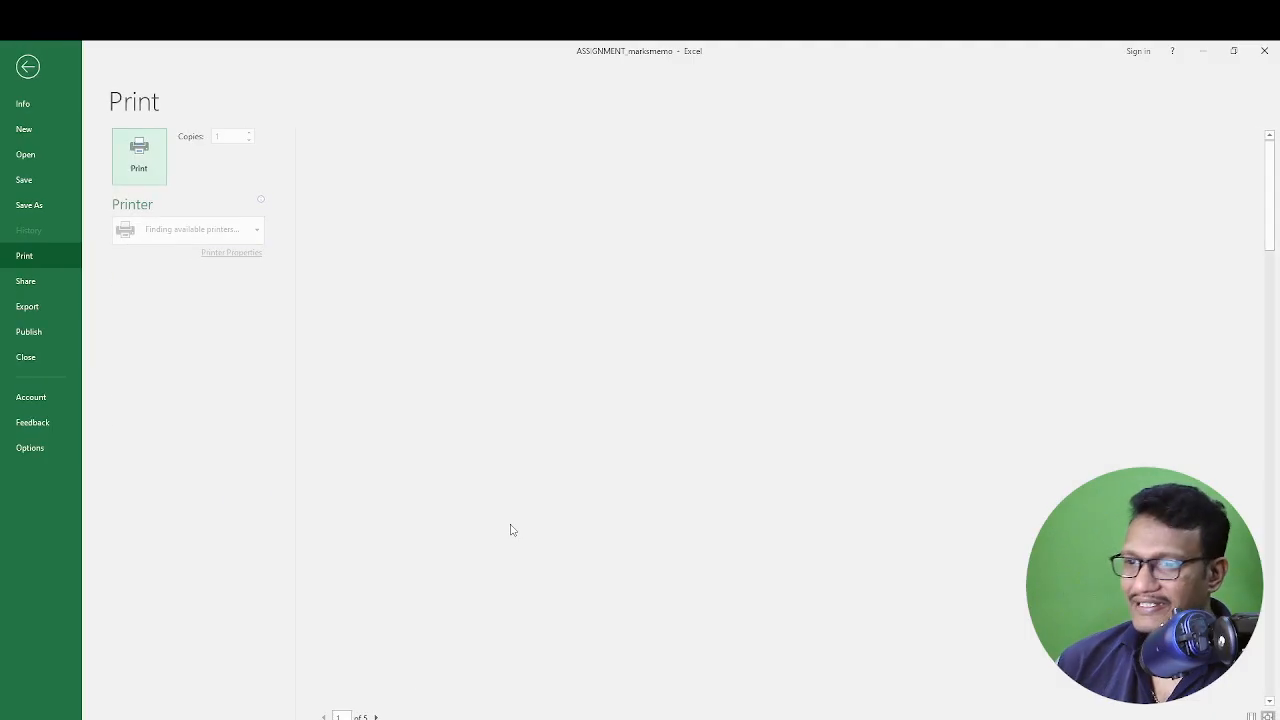
pyautogui.click(231, 496)
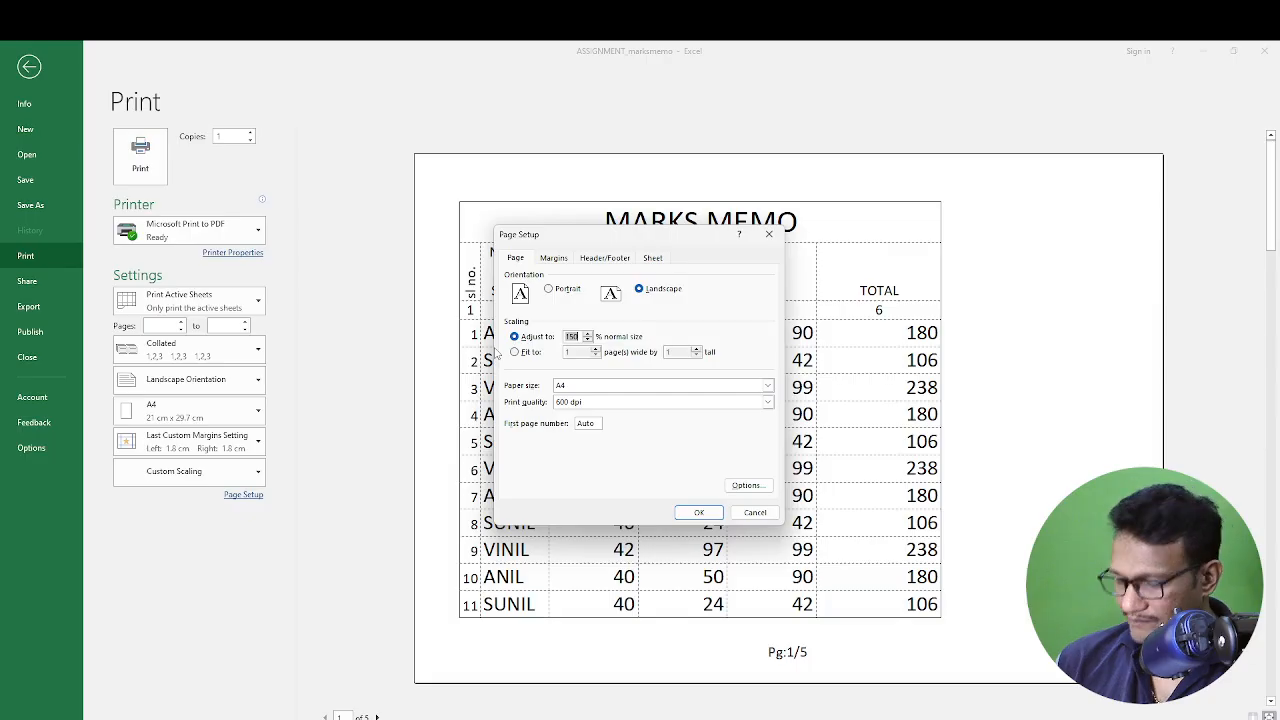
pyautogui.write('7')
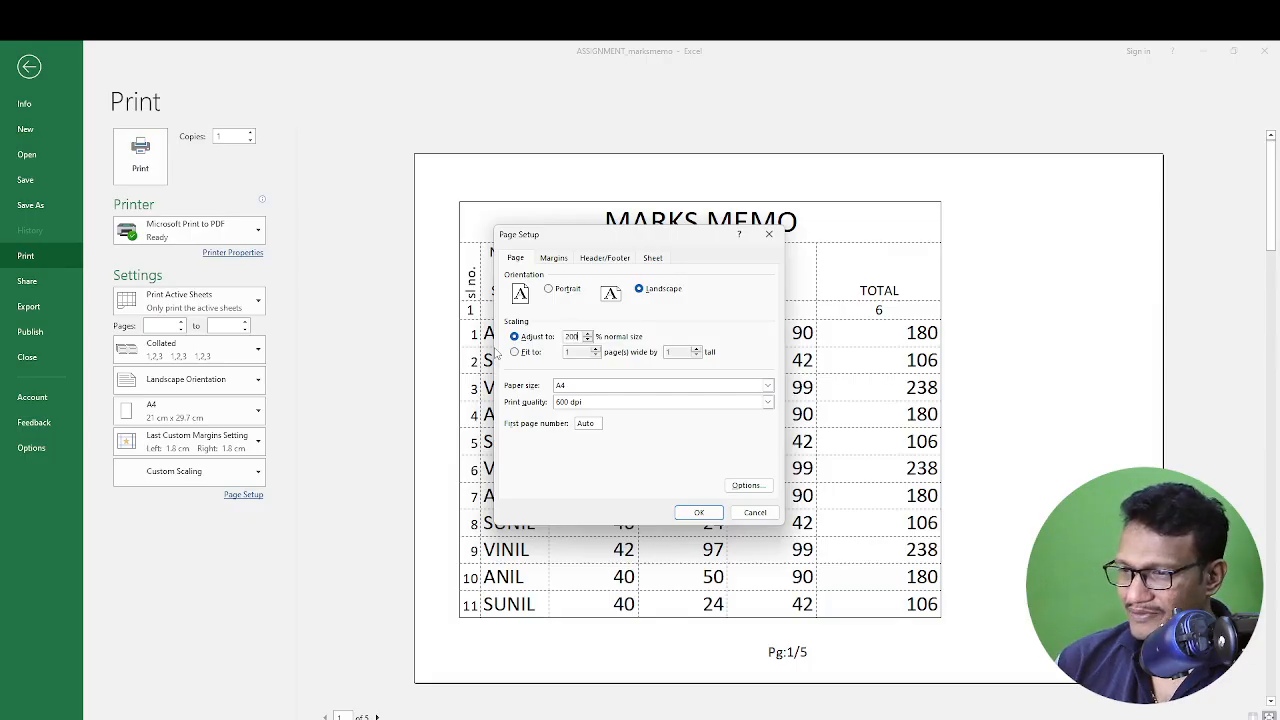
pyautogui.press('Return')
pyautogui.scroll(-2, 808, 437)
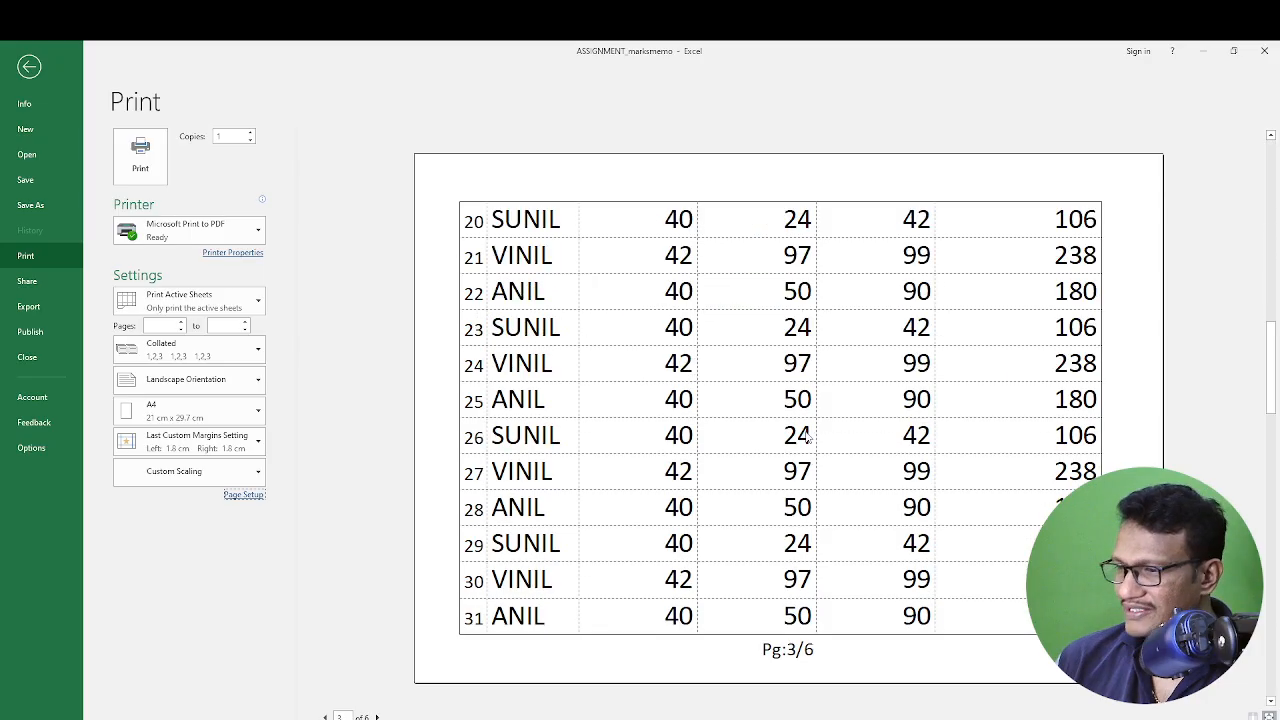
pyautogui.scroll(2, 808, 437)
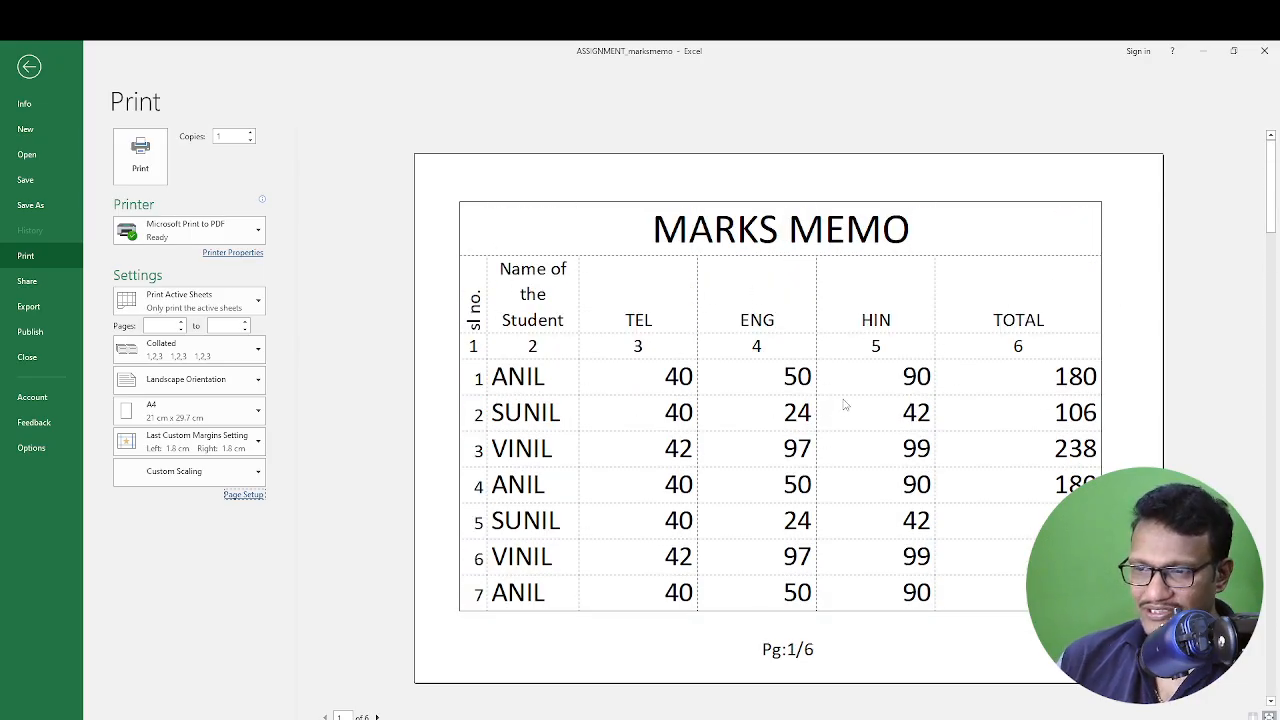
# Return to the start of the sheet and set rows 1 to 3 as the print titles repeated at the top of every page.
pyautogui.press('Escape')
pyautogui.click(551, 329)
pyautogui.hotkey('ctrl', 'Home')
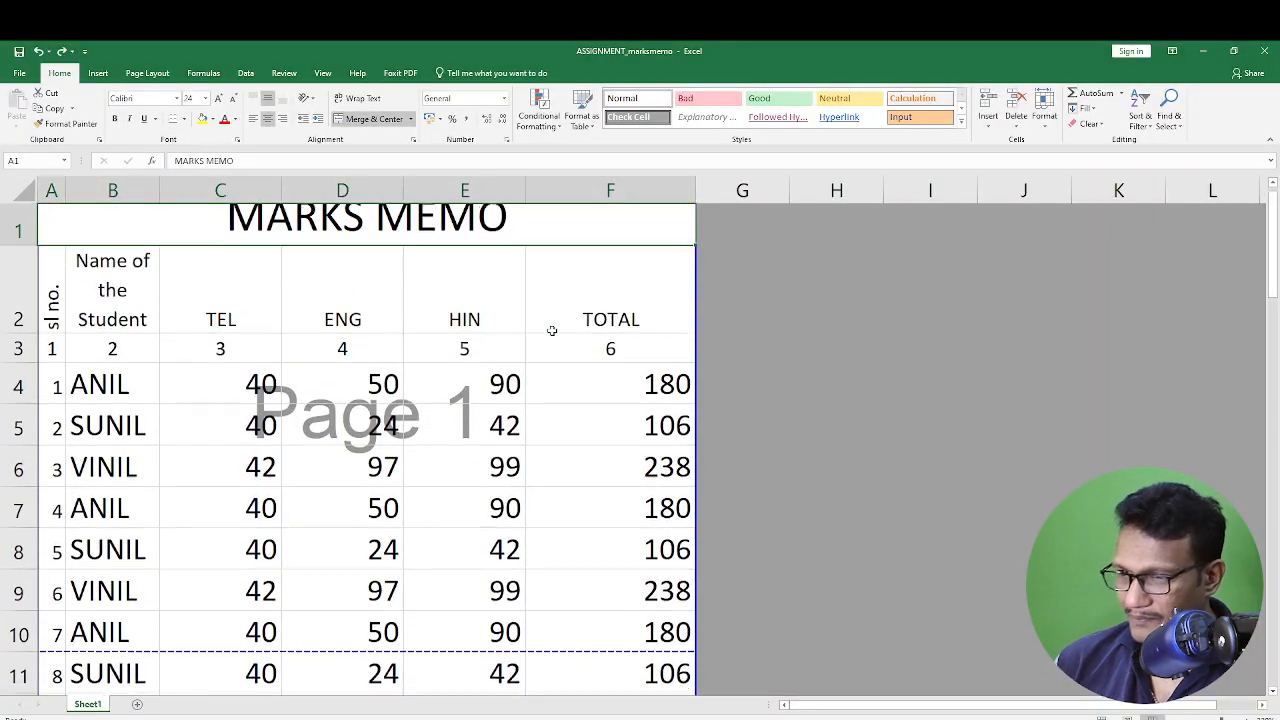
pyautogui.click(150, 76)
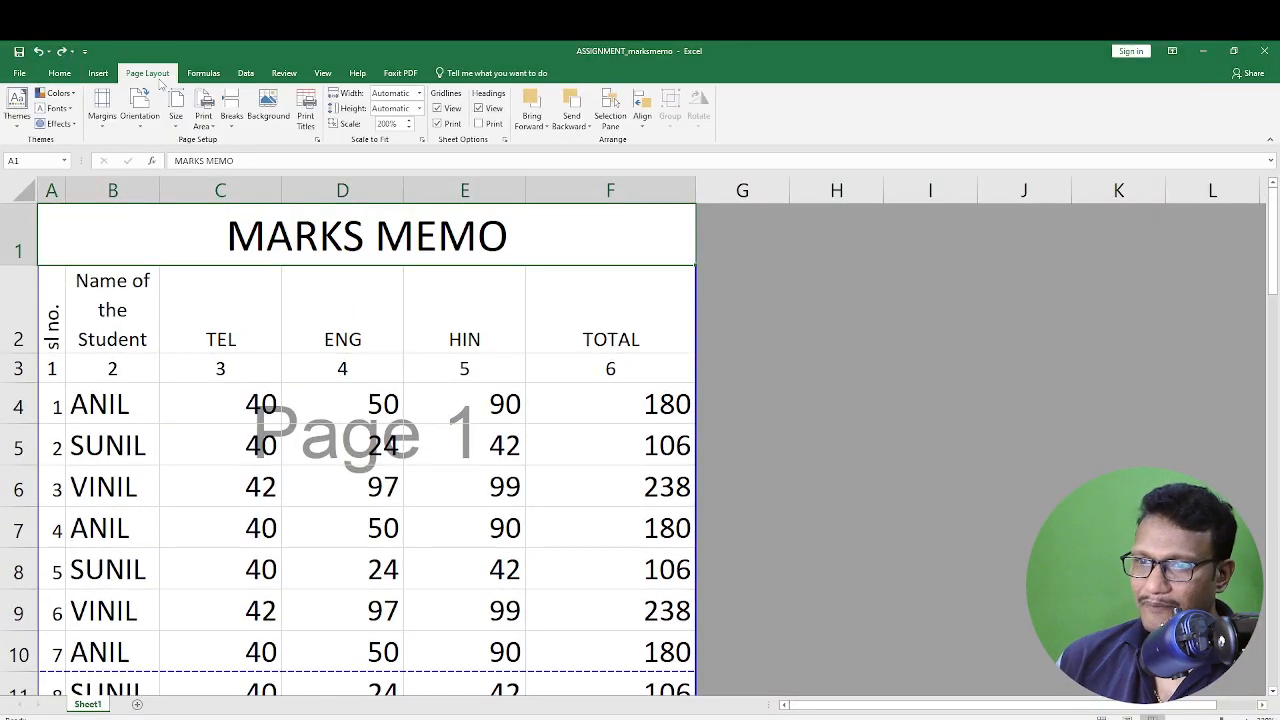
pyautogui.click(306, 115)
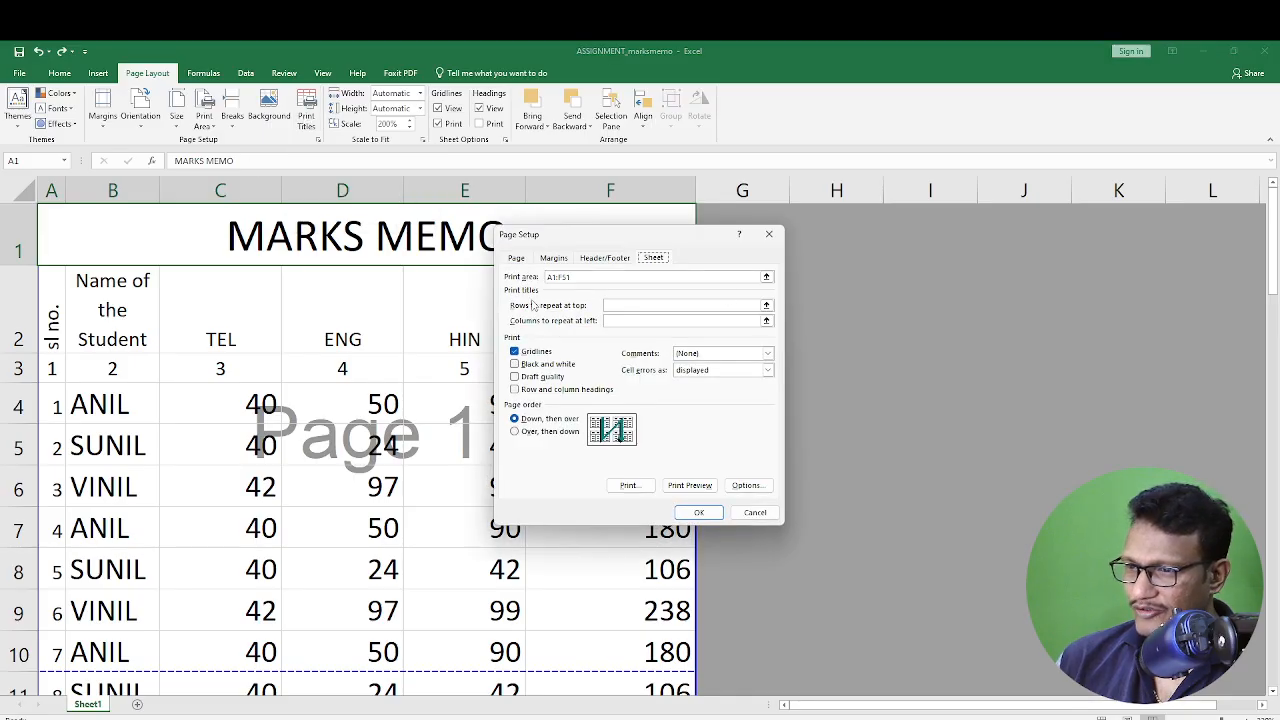
pyautogui.click(614, 320)
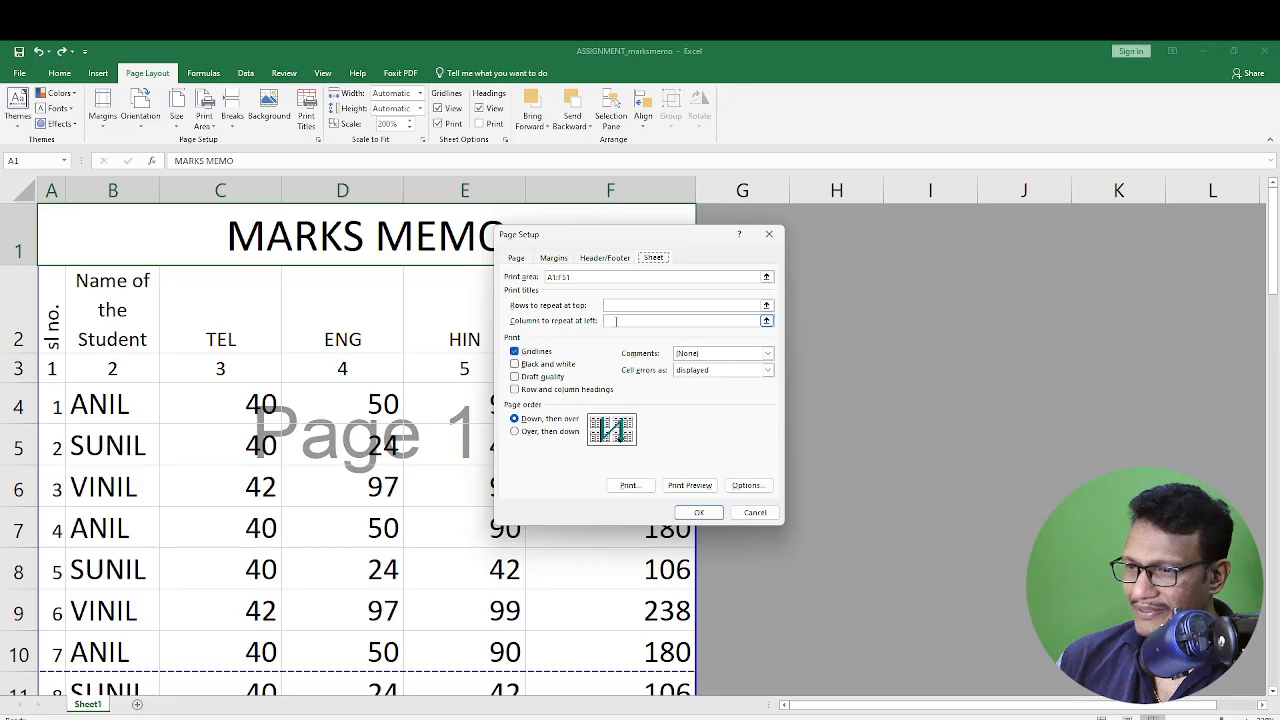
pyautogui.click(766, 305)
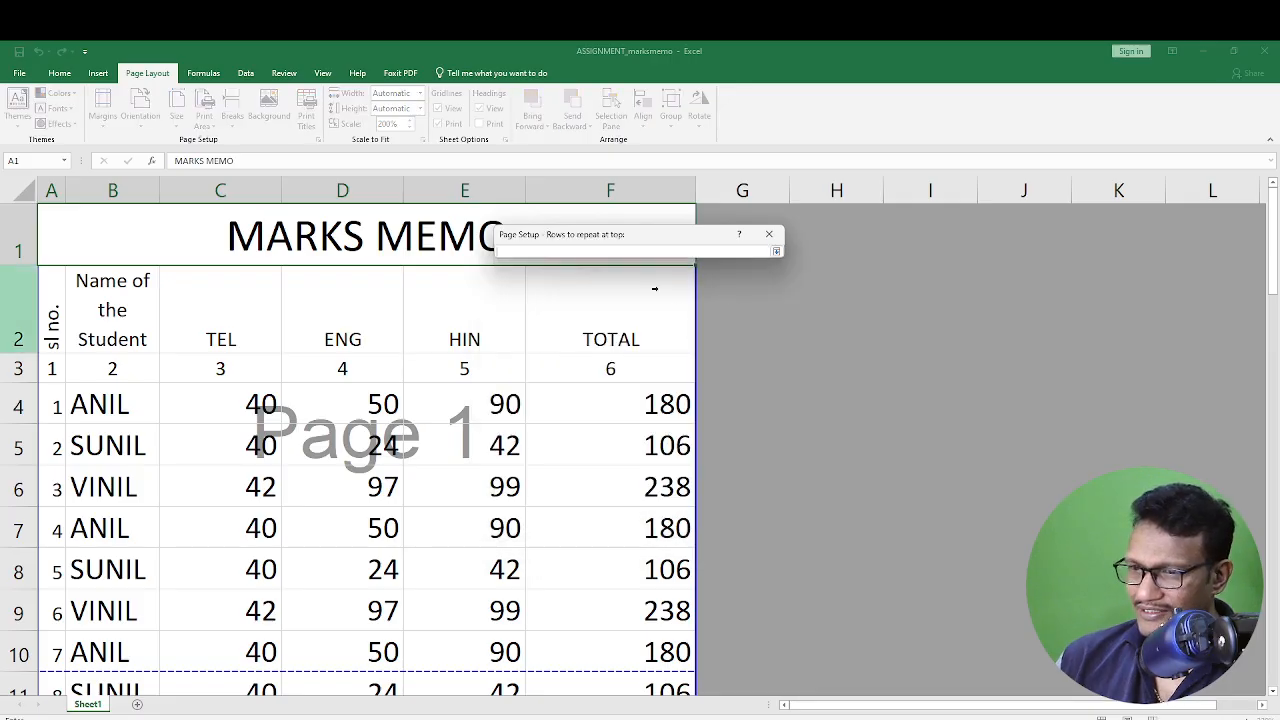
pyautogui.moveTo(646, 238); pyautogui.dragTo(713, 245)
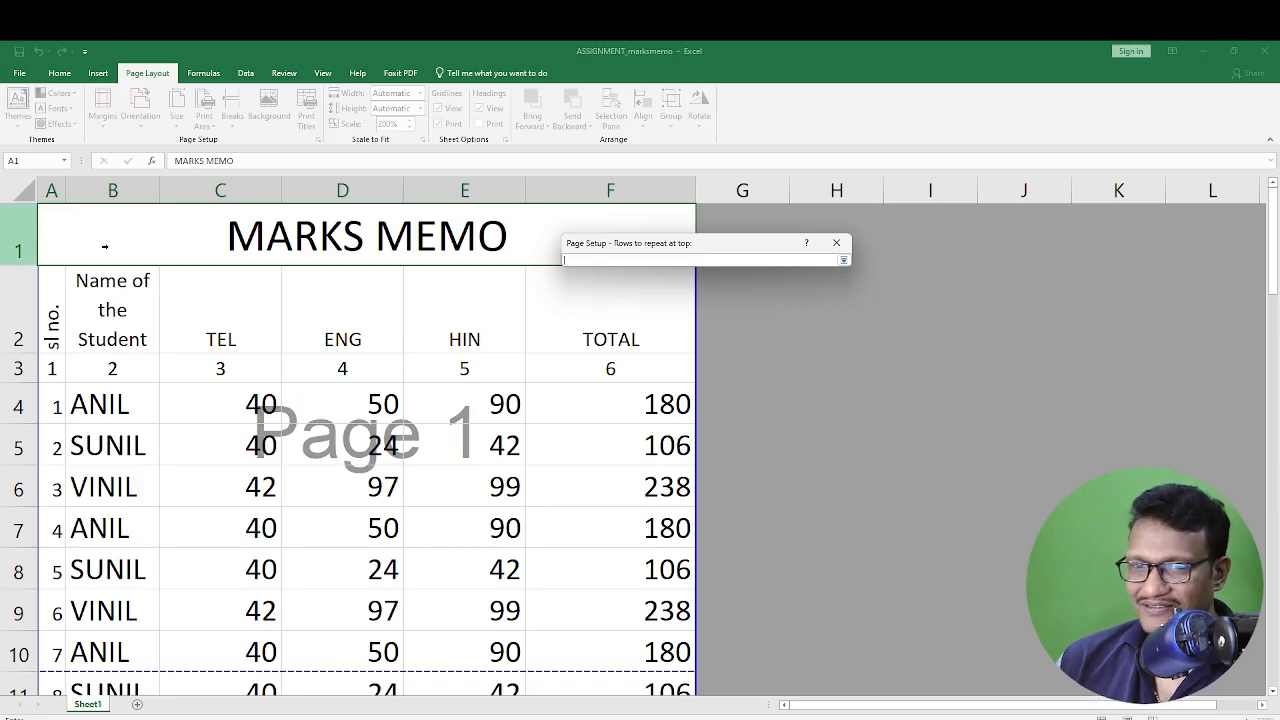
pyautogui.moveTo(18, 250); pyautogui.dragTo(20, 366)
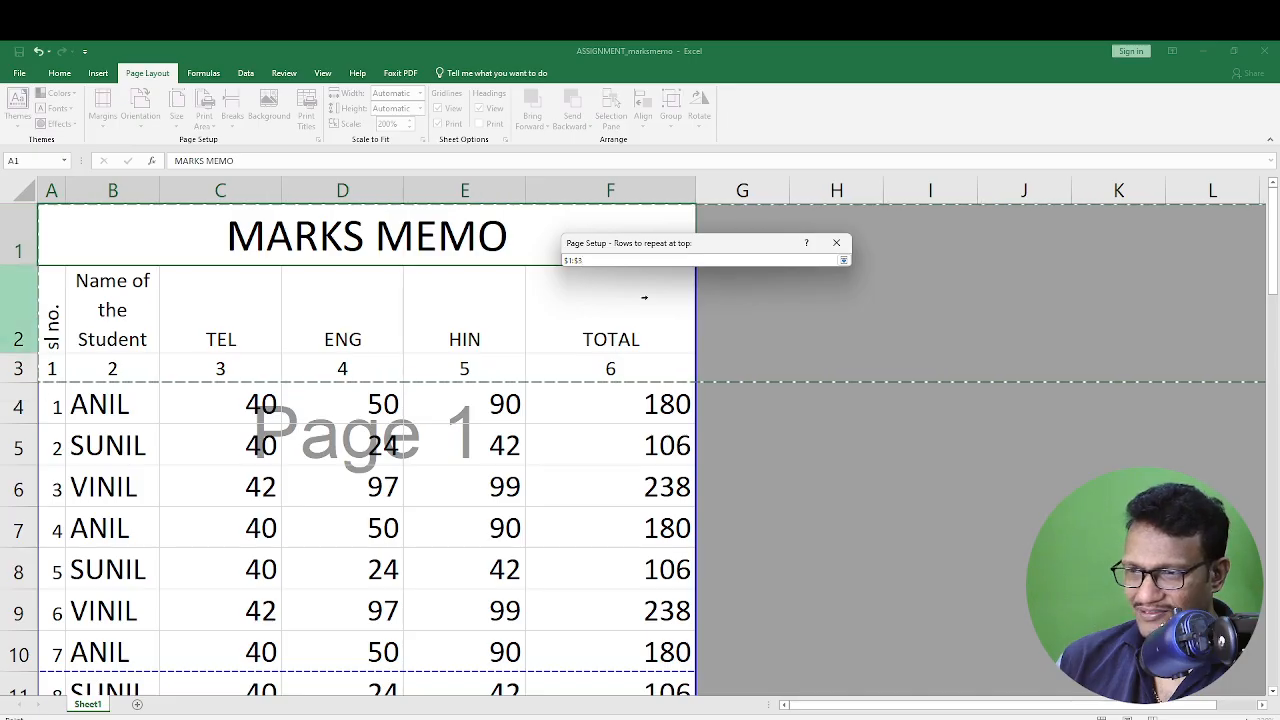
pyautogui.click(844, 260)
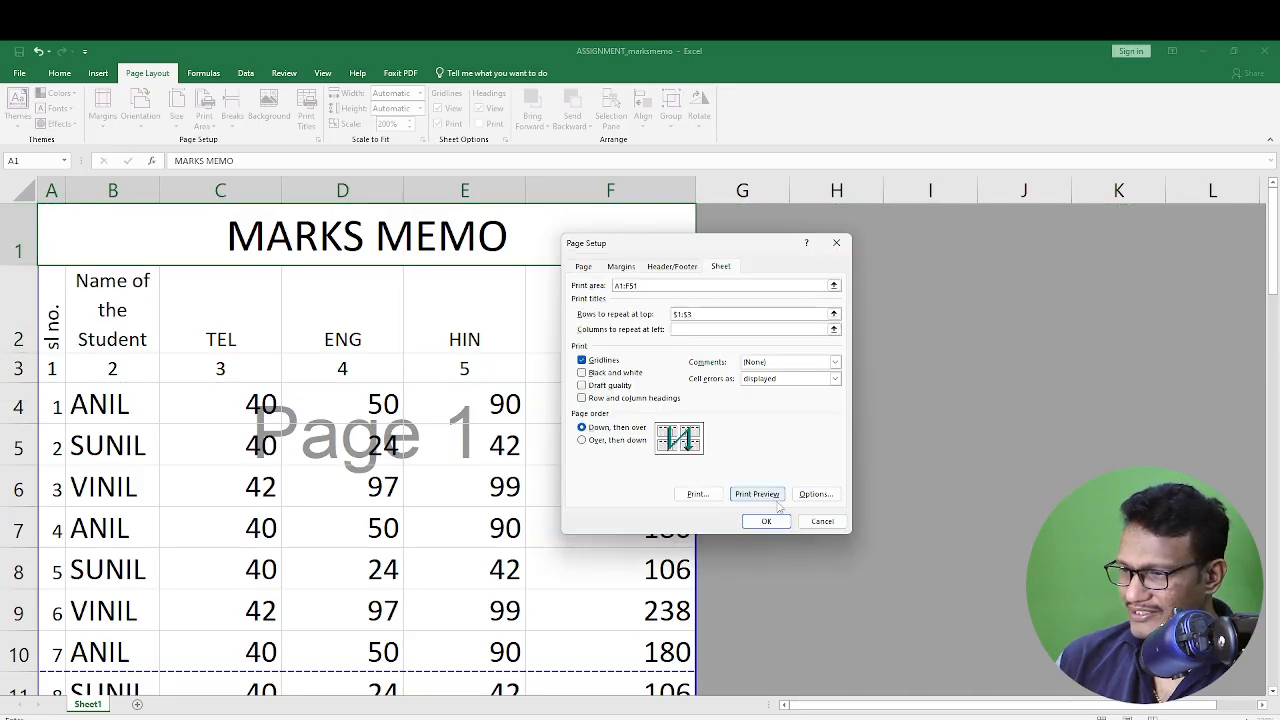
# Examine the print preview from first to last page for the repeated title and heading rows, and return to the sheet.
pyautogui.click(770, 498)
pyautogui.scroll(-6, 670, 378)
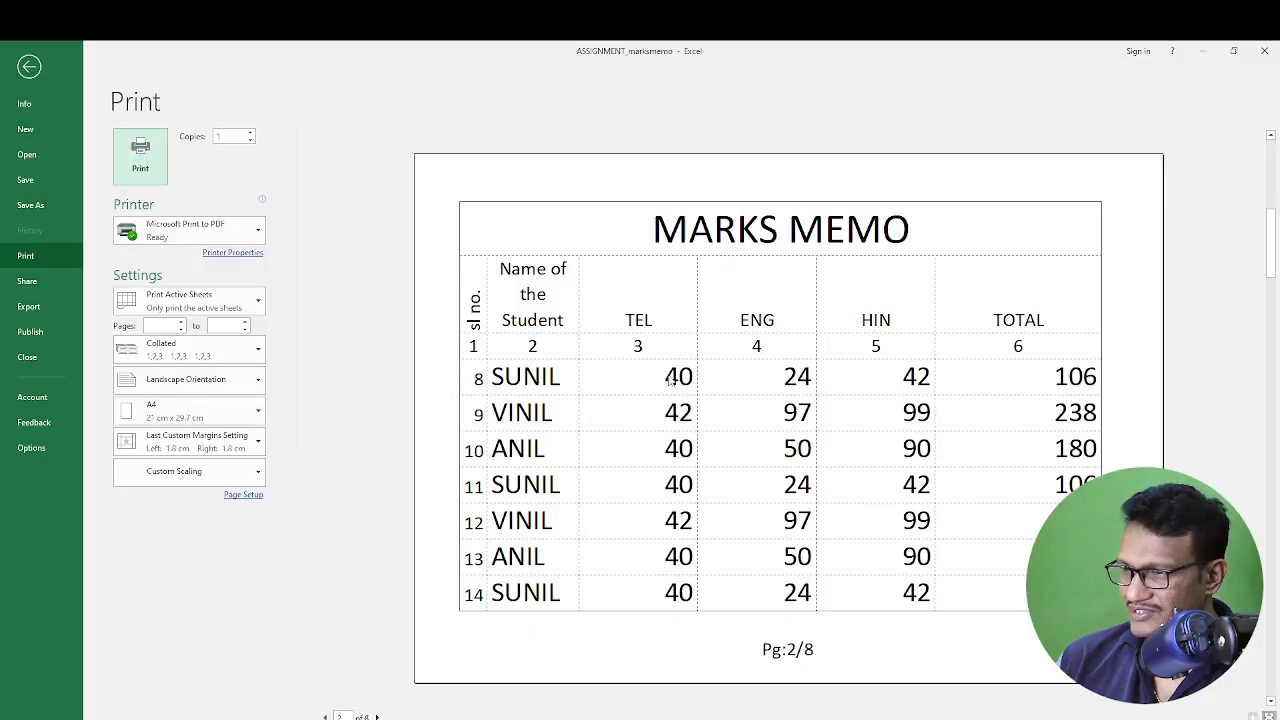
pyautogui.scroll(-1, 670, 378)
pyautogui.scroll(5, 660, 345)
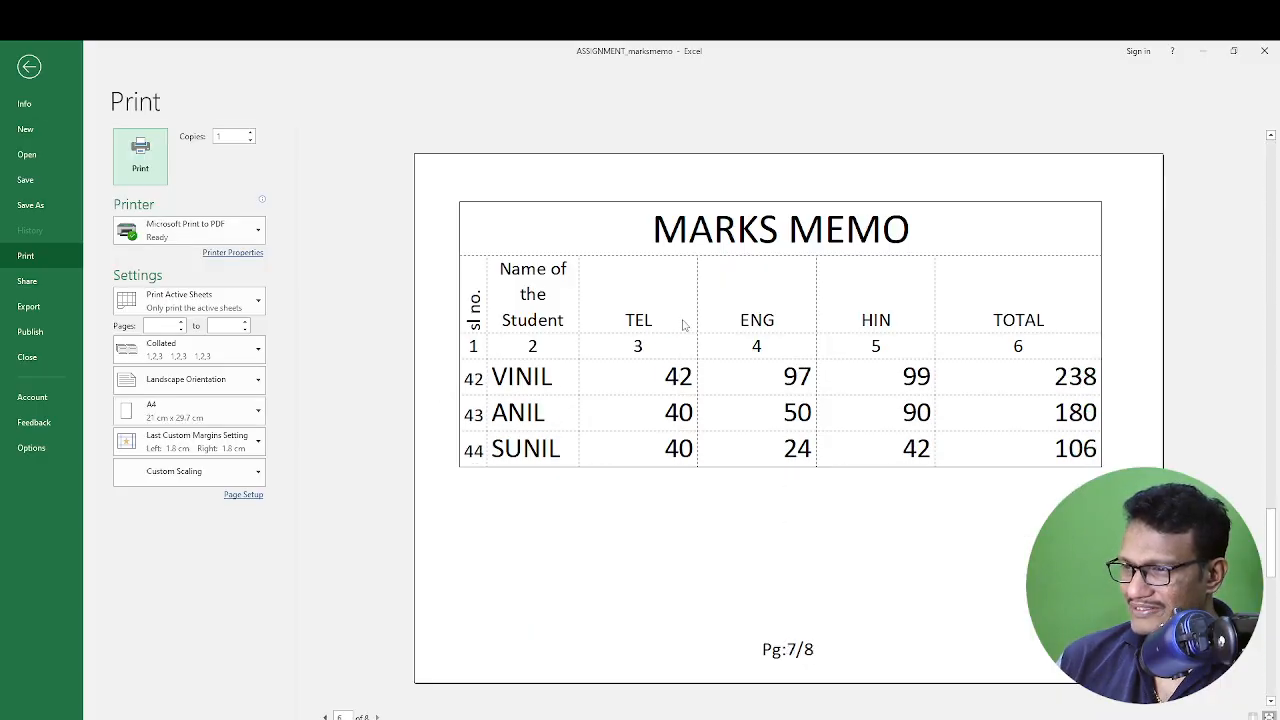
pyautogui.scroll(1, 655, 338)
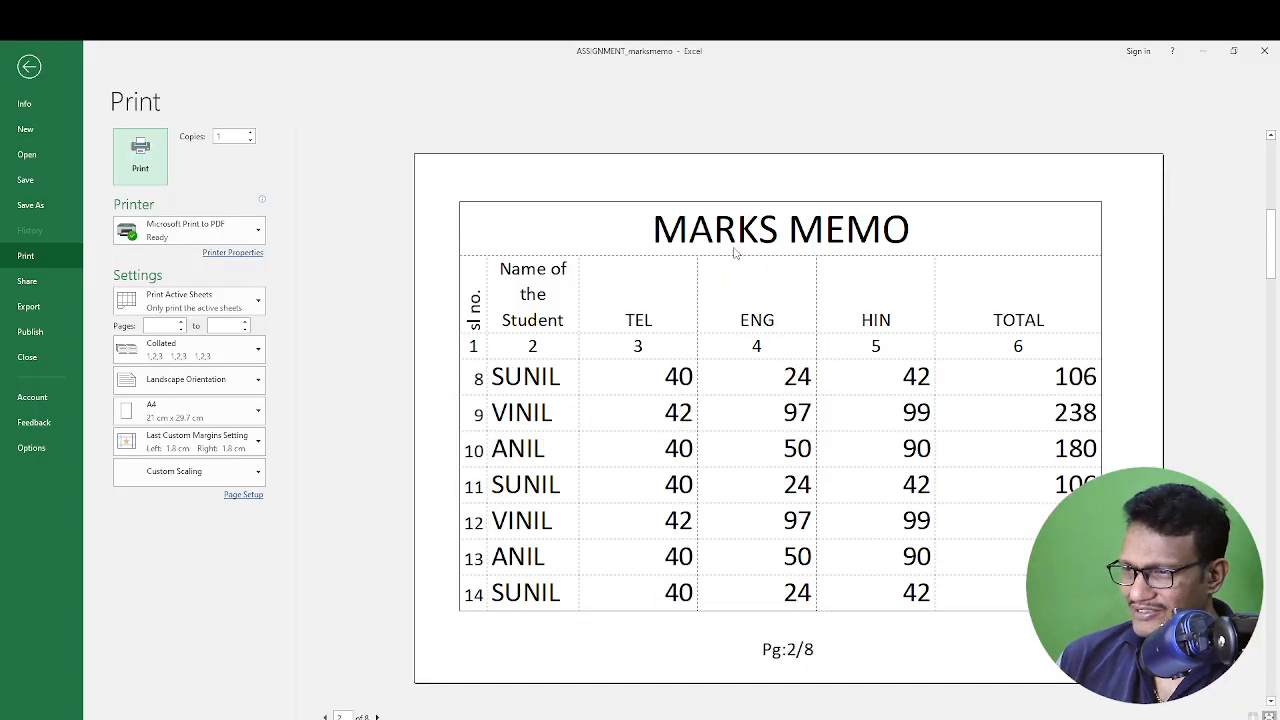
pyautogui.scroll(1, 737, 420)
pyautogui.scroll(-5, 780, 268)
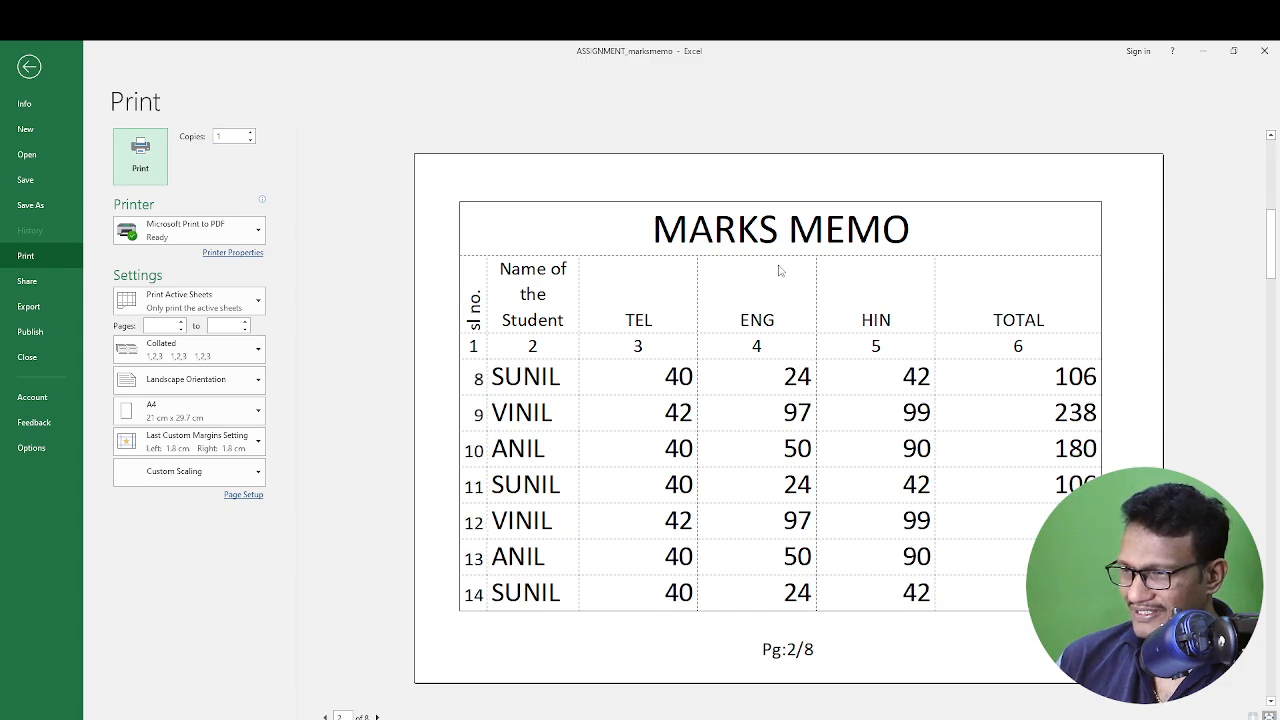
pyautogui.scroll(-2, 770, 280)
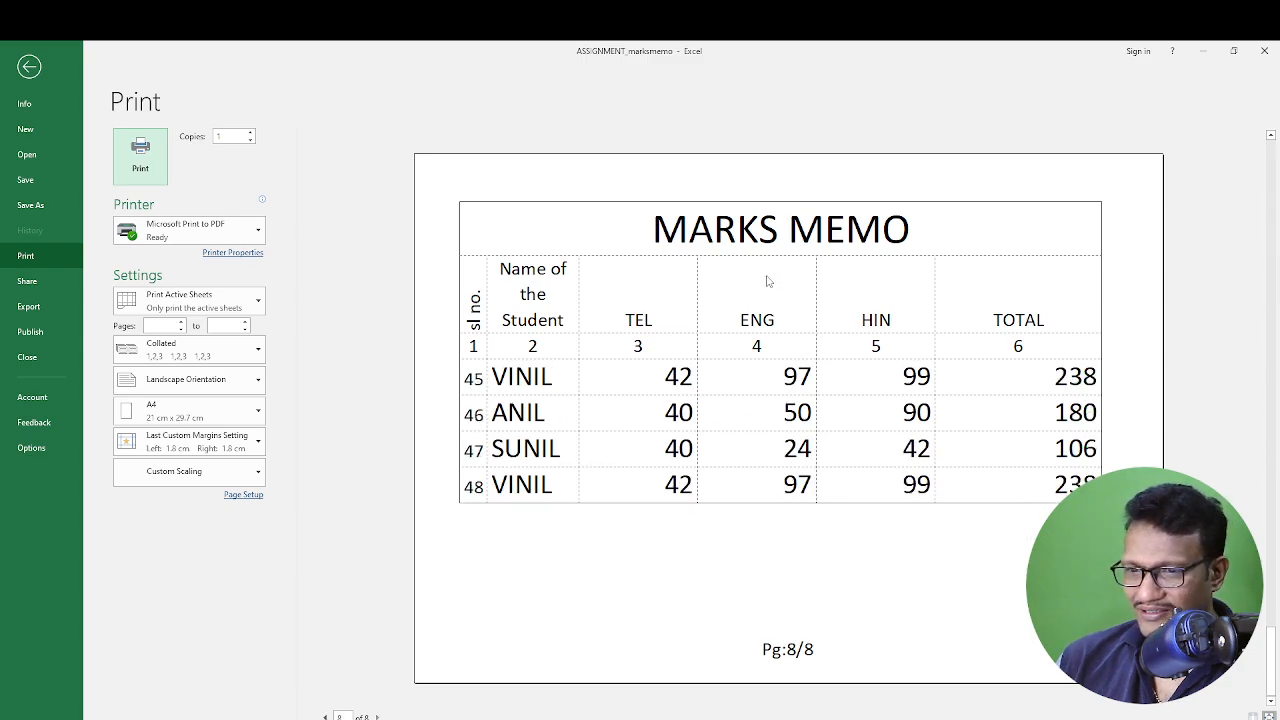
pyautogui.press('Escape')
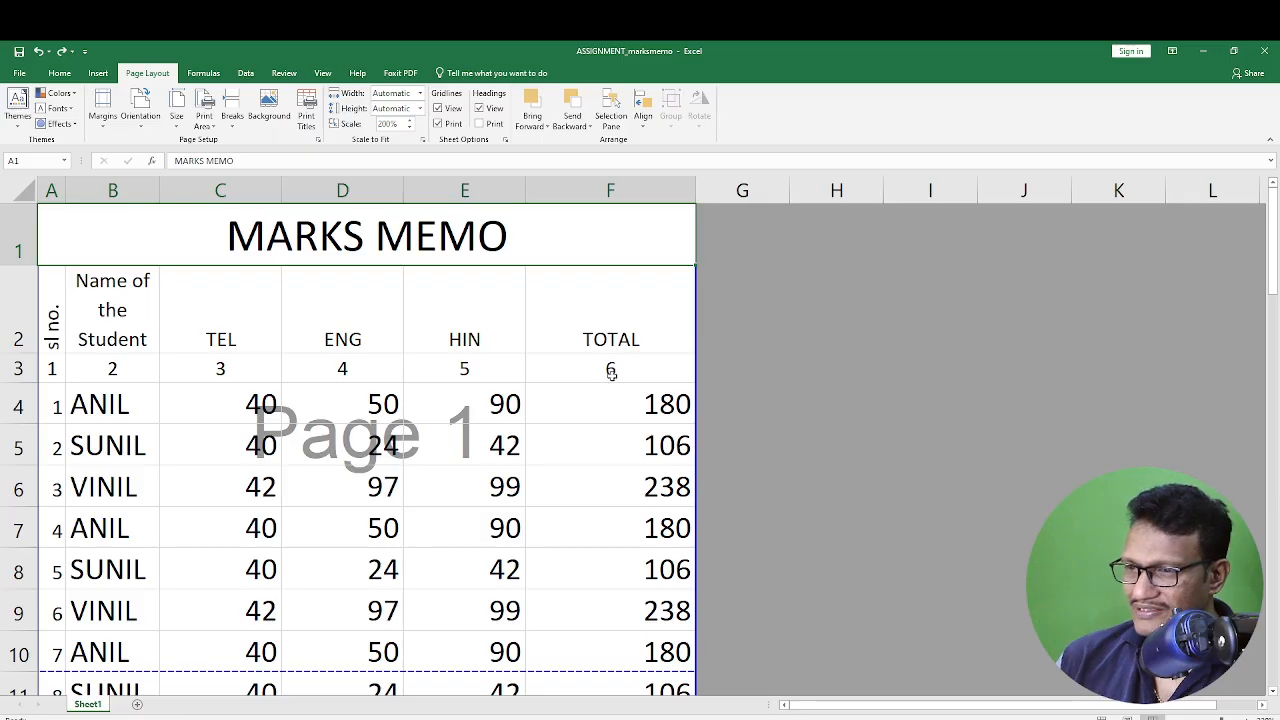
# Centre the printed marks memo horizontally and vertically on the page and set its top and bottom margins to 1.
pyautogui.click(390, 397)
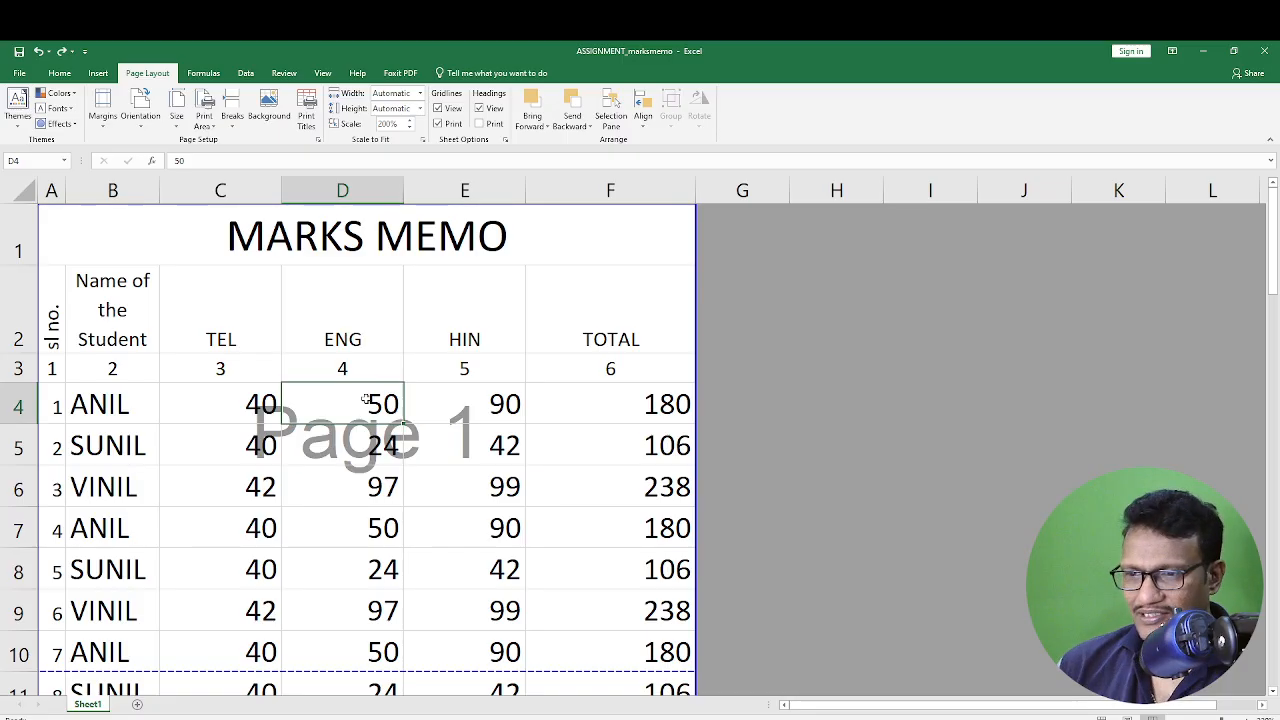
pyautogui.hotkey('ctrl', 'p')
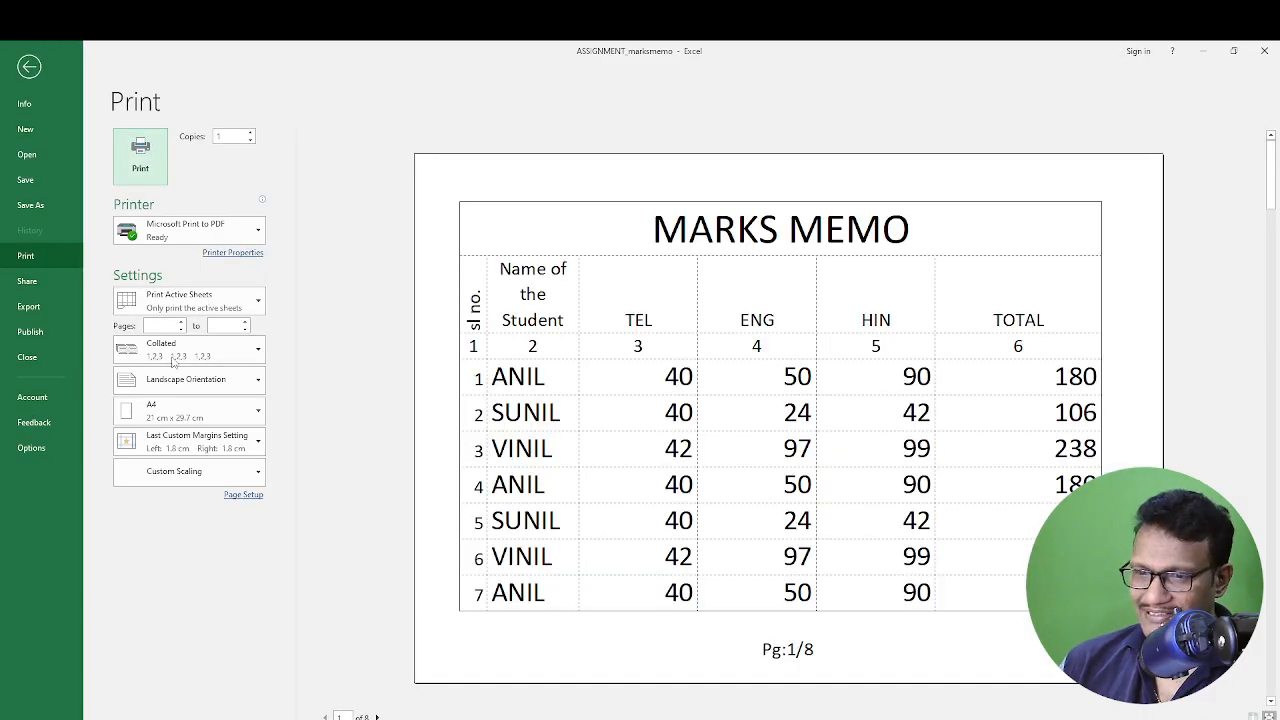
pyautogui.click(245, 495)
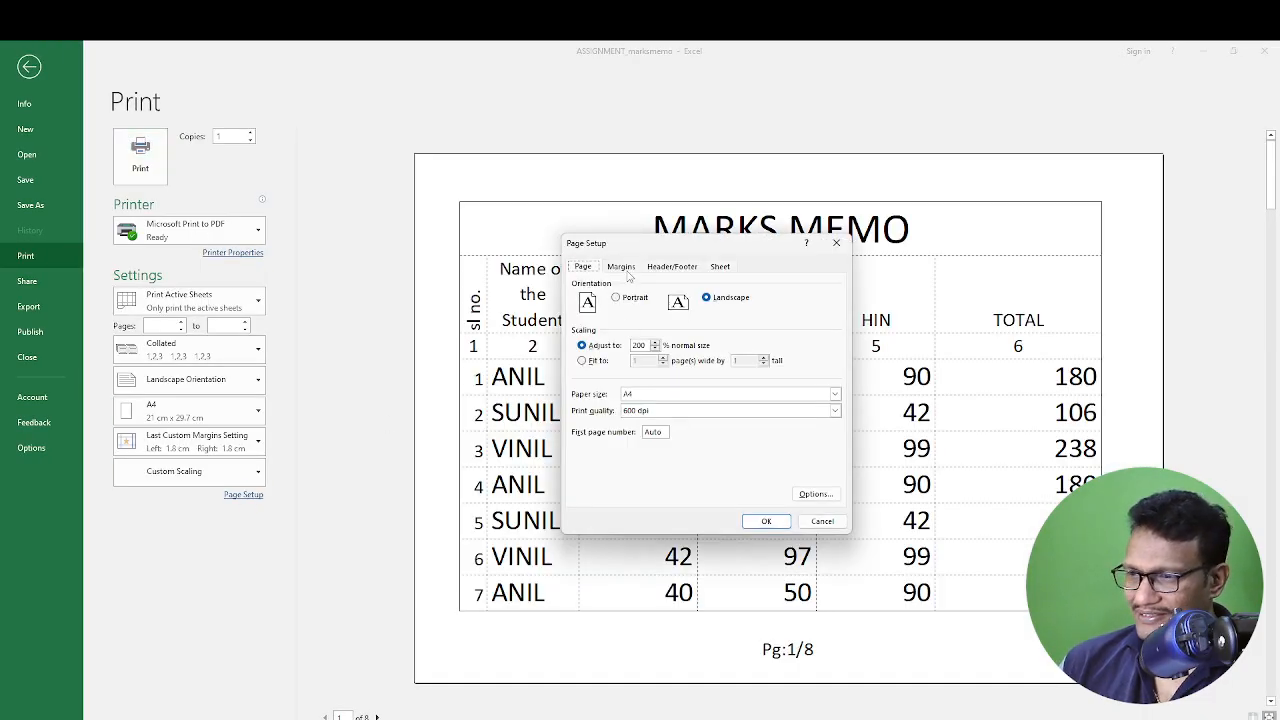
pyautogui.click(624, 267)
pyautogui.click(618, 455)
pyautogui.click(614, 466)
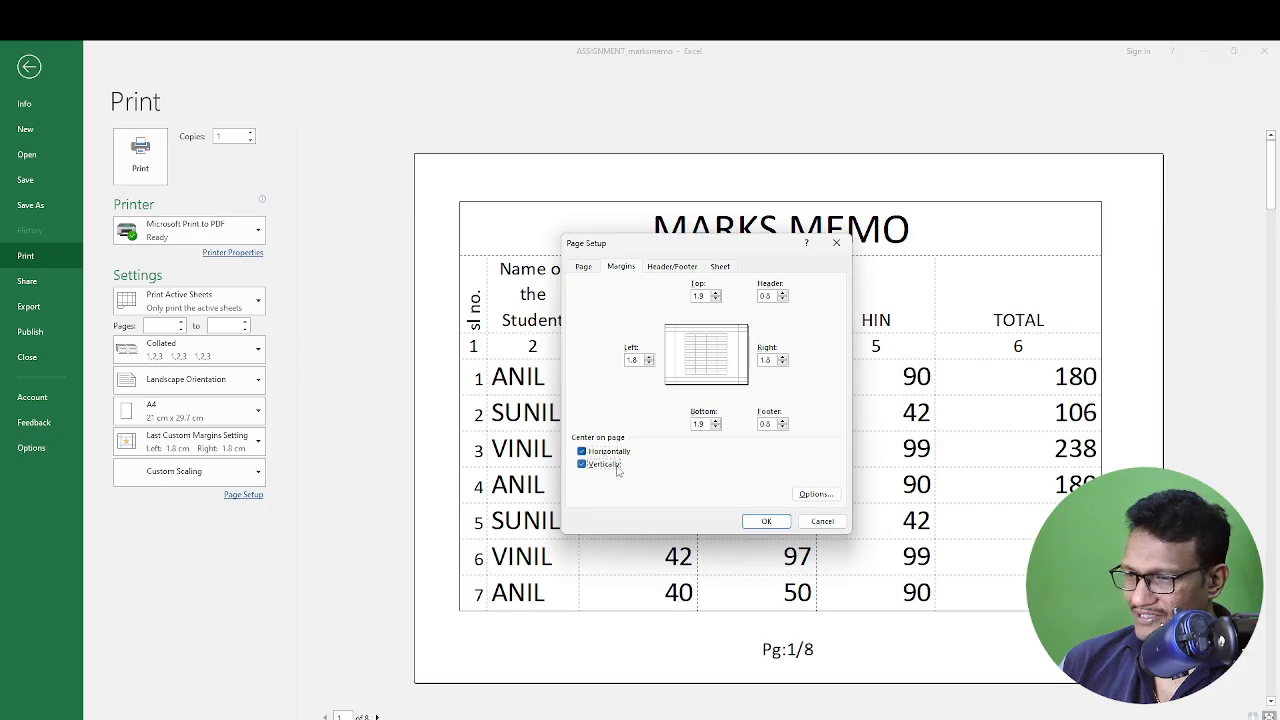
pyautogui.doubleClick(700, 296)
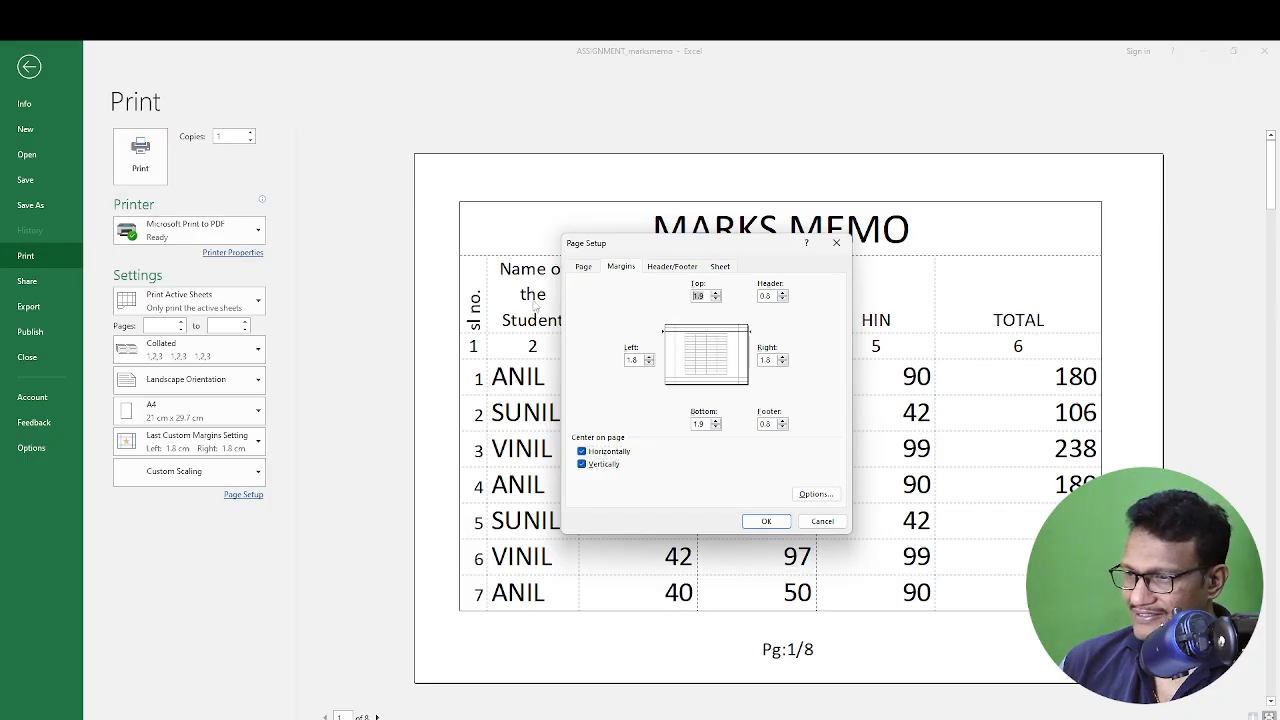
pyautogui.write('1')
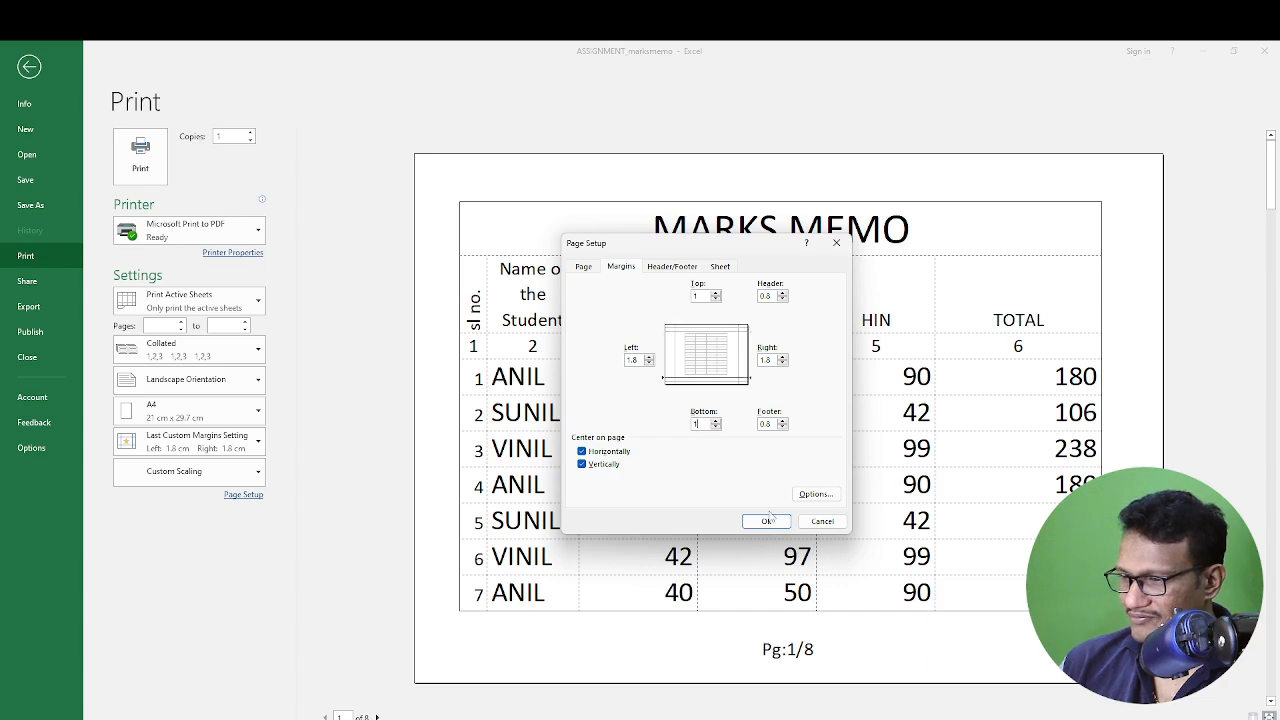
pyautogui.click(768, 520)
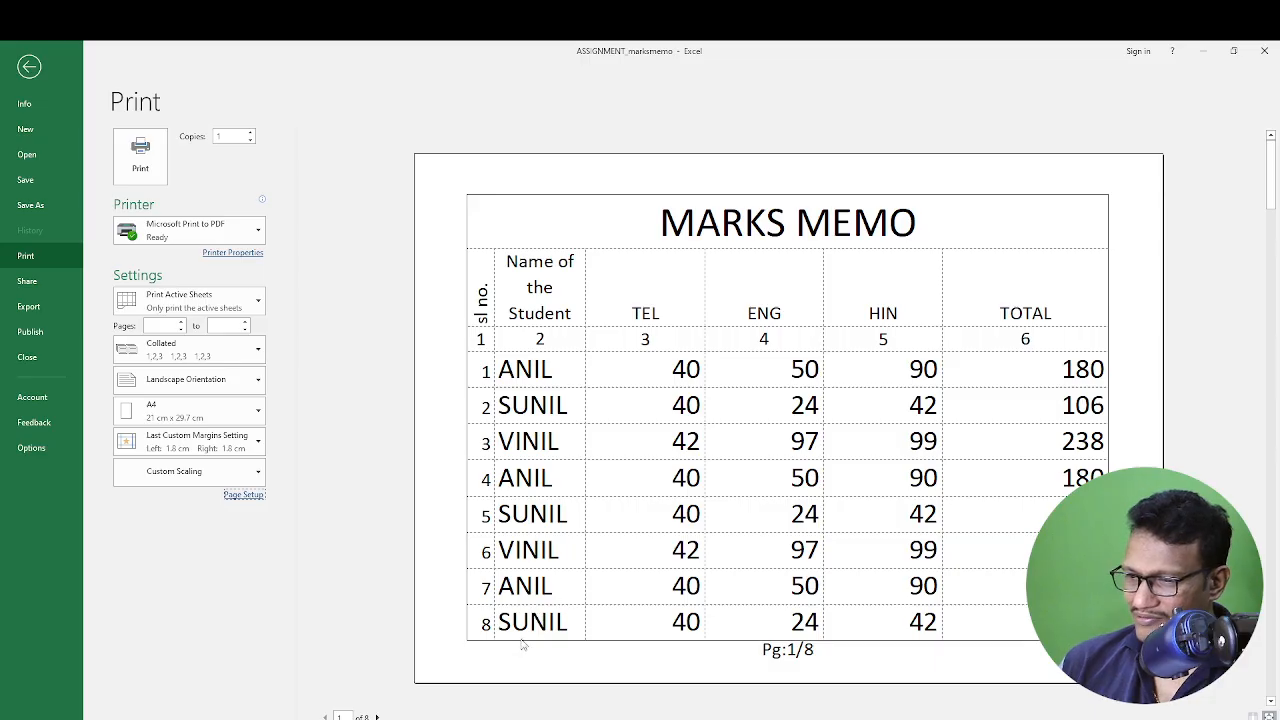
# Check how the rows fit on the first pages of the print preview with the new margins, and return to the sheet.
pyautogui.scroll(-1, 522, 640)
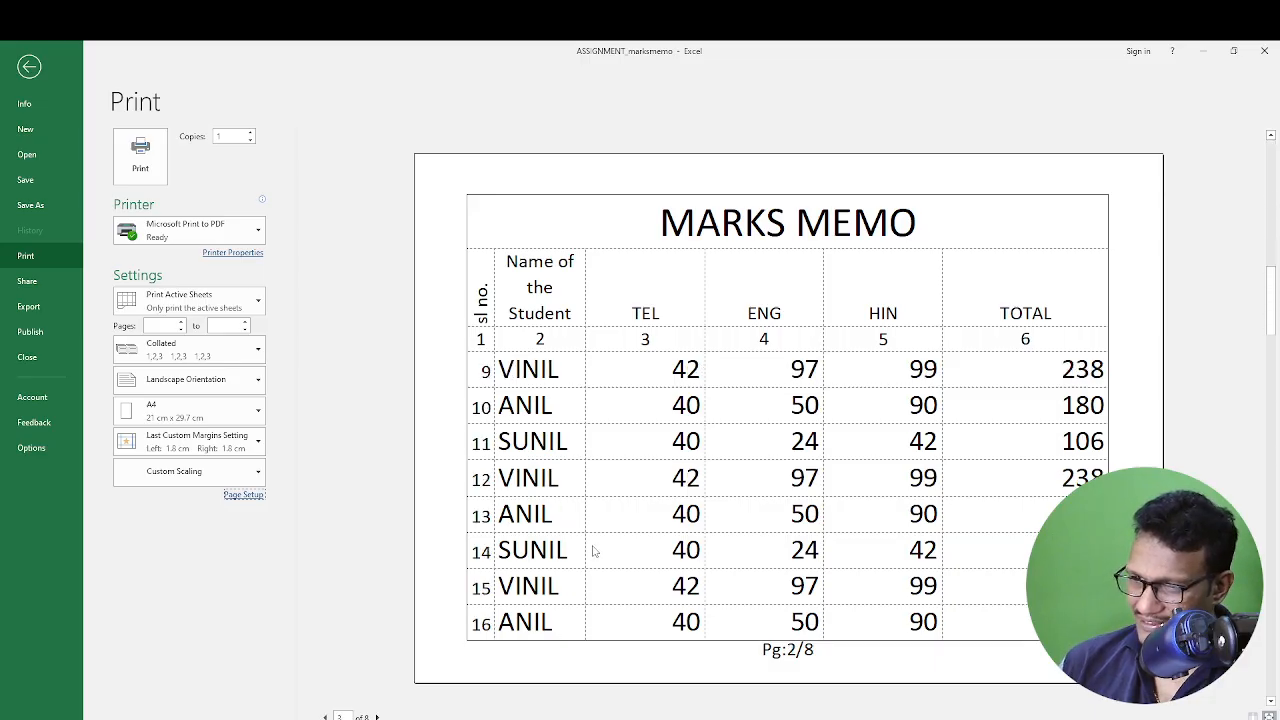
pyautogui.scroll(-2, 594, 549)
pyautogui.scroll(3, 592, 545)
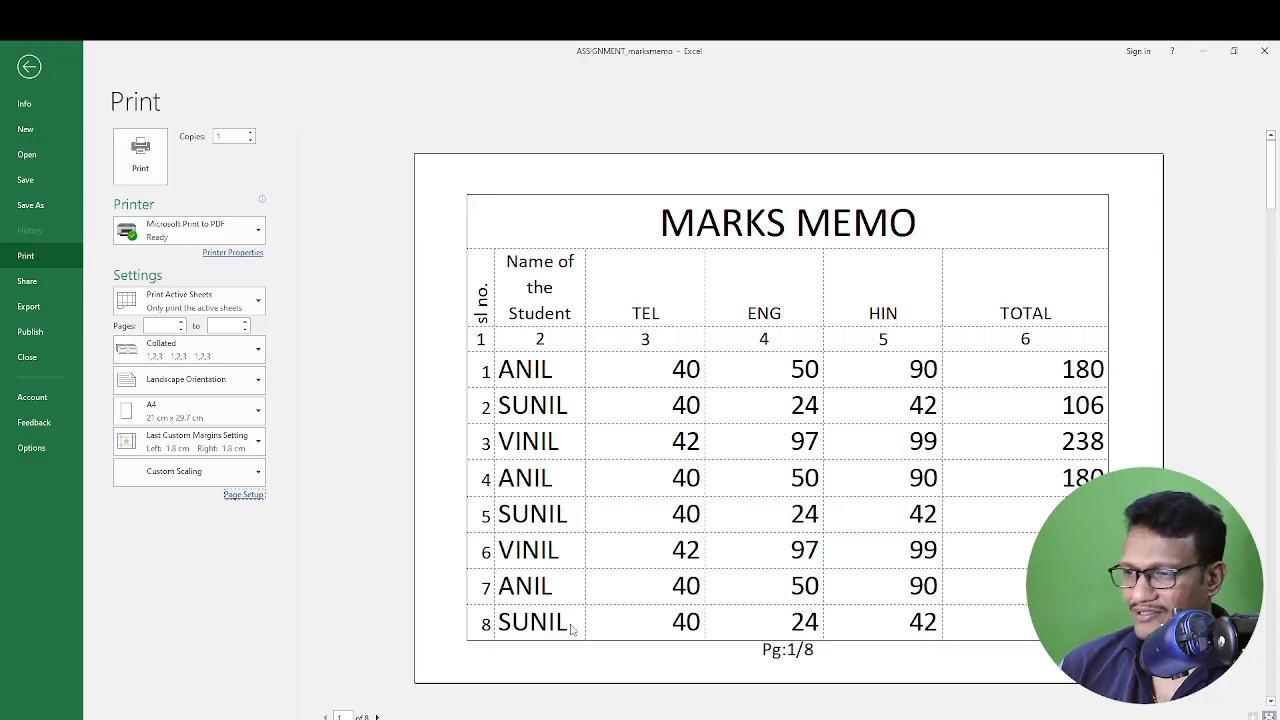
pyautogui.press('Escape')
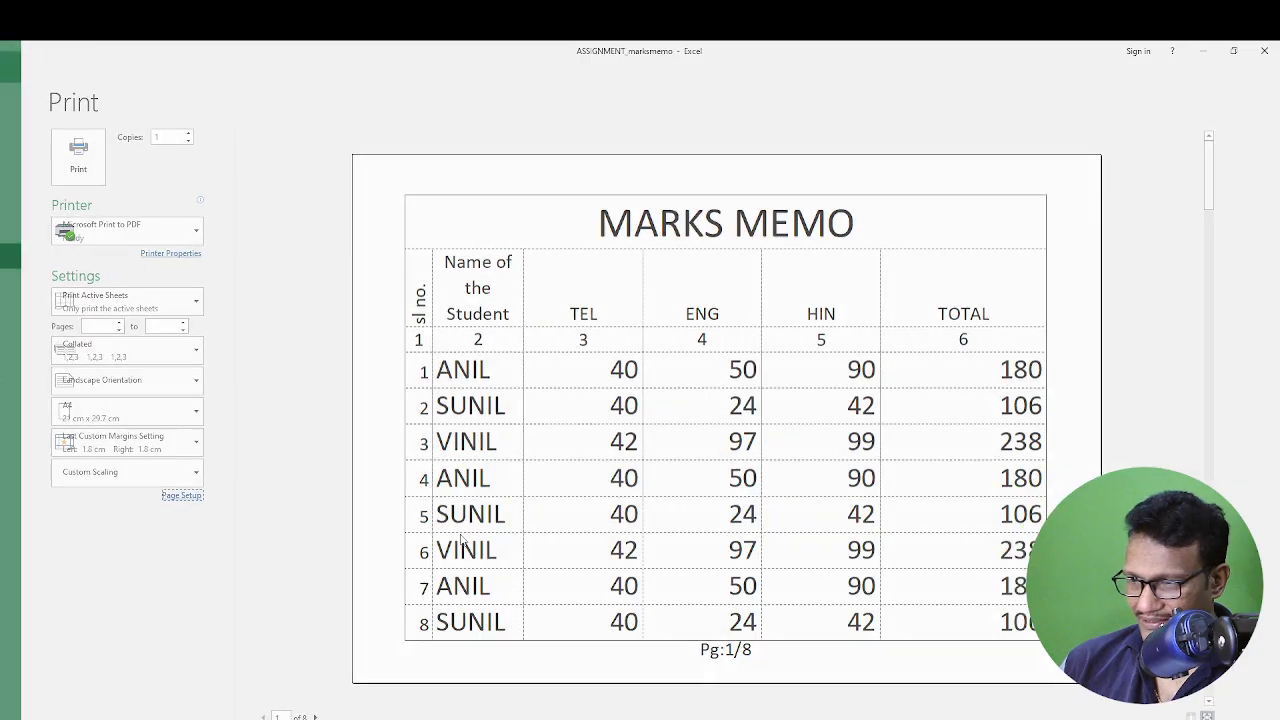
# Switch to the autosum presentation in PowerPoint and start the title of the empty slide 15 with "To".
pyautogui.hotkey('alt', 'Tab')
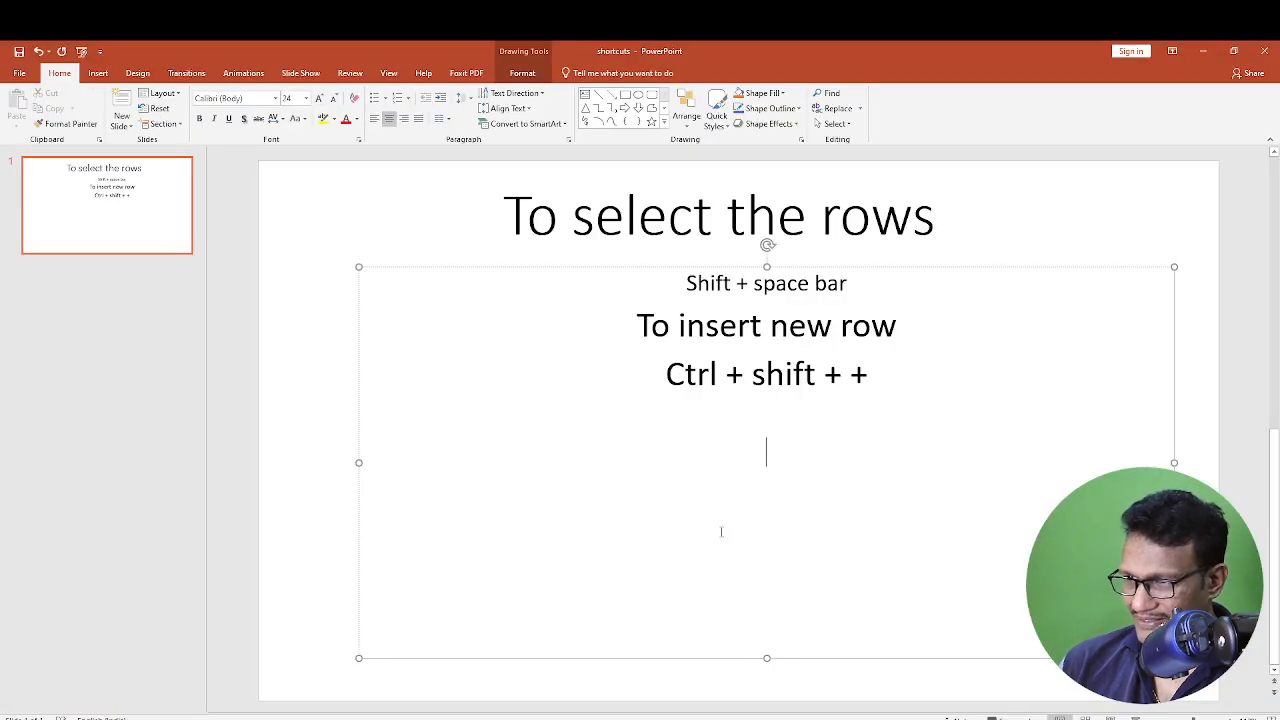
pyautogui.hotkey('alt', 'Tab')
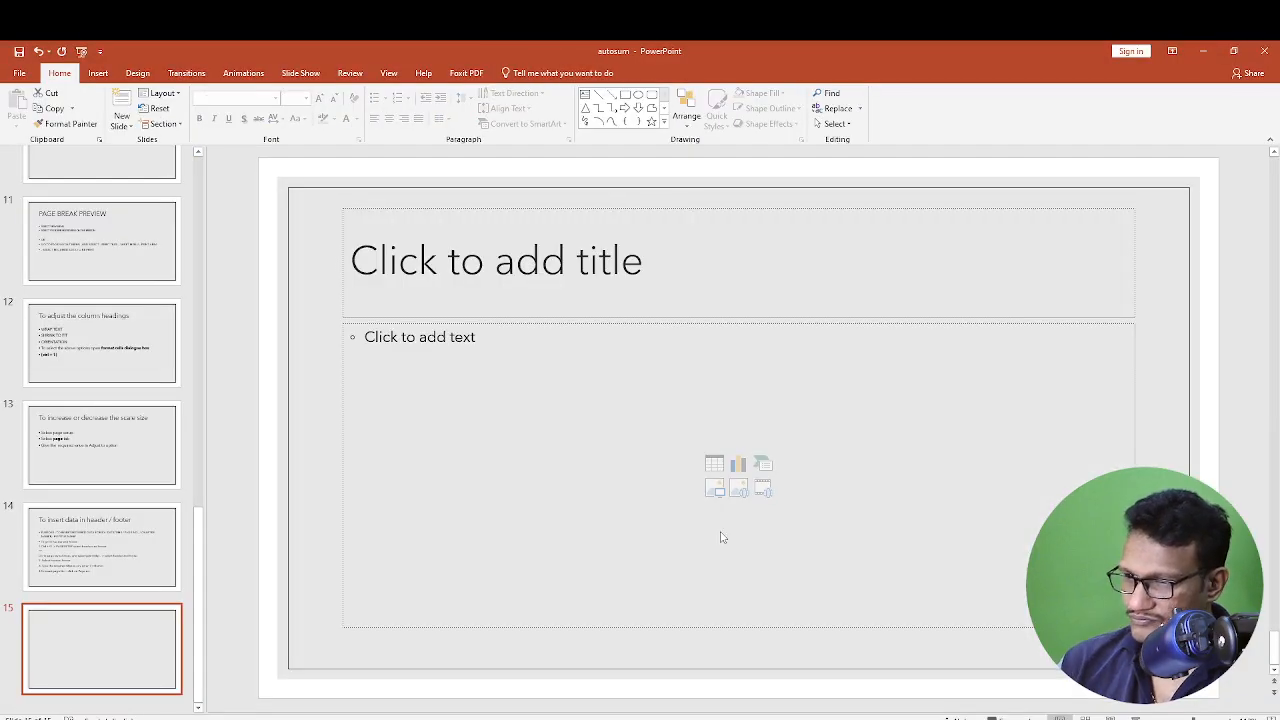
pyautogui.click(606, 251)
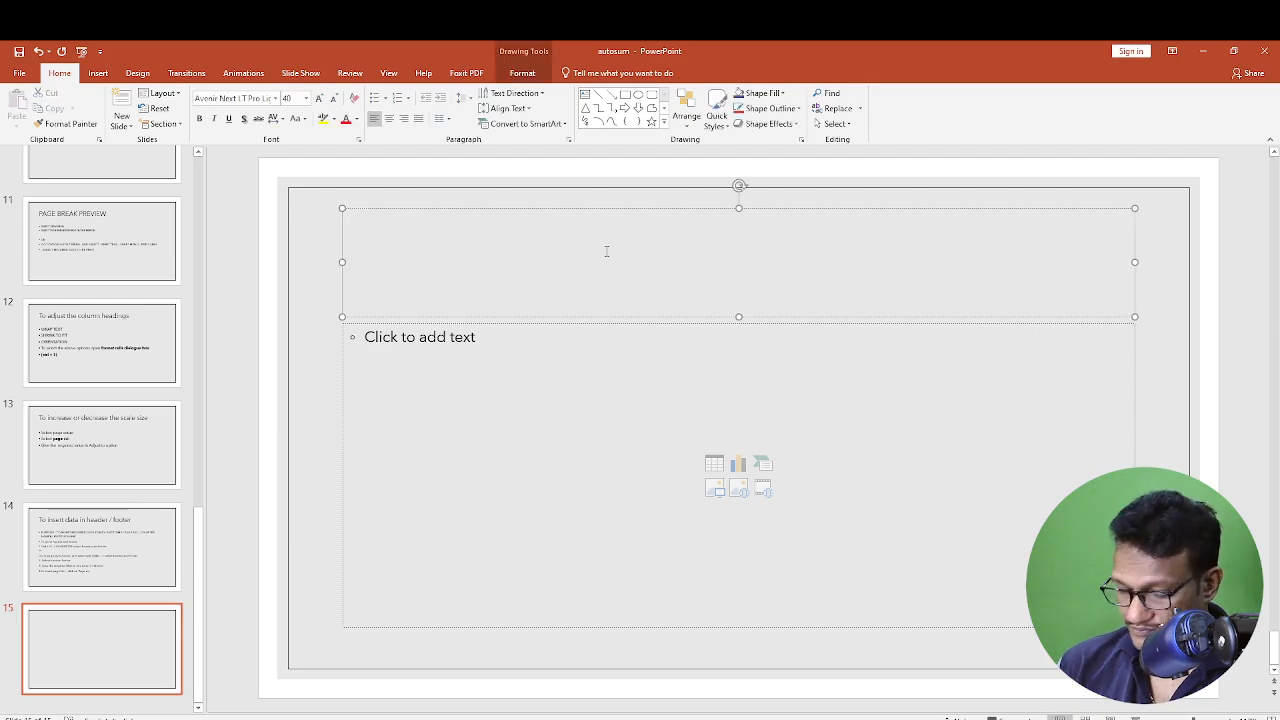
pyautogui.write('to')
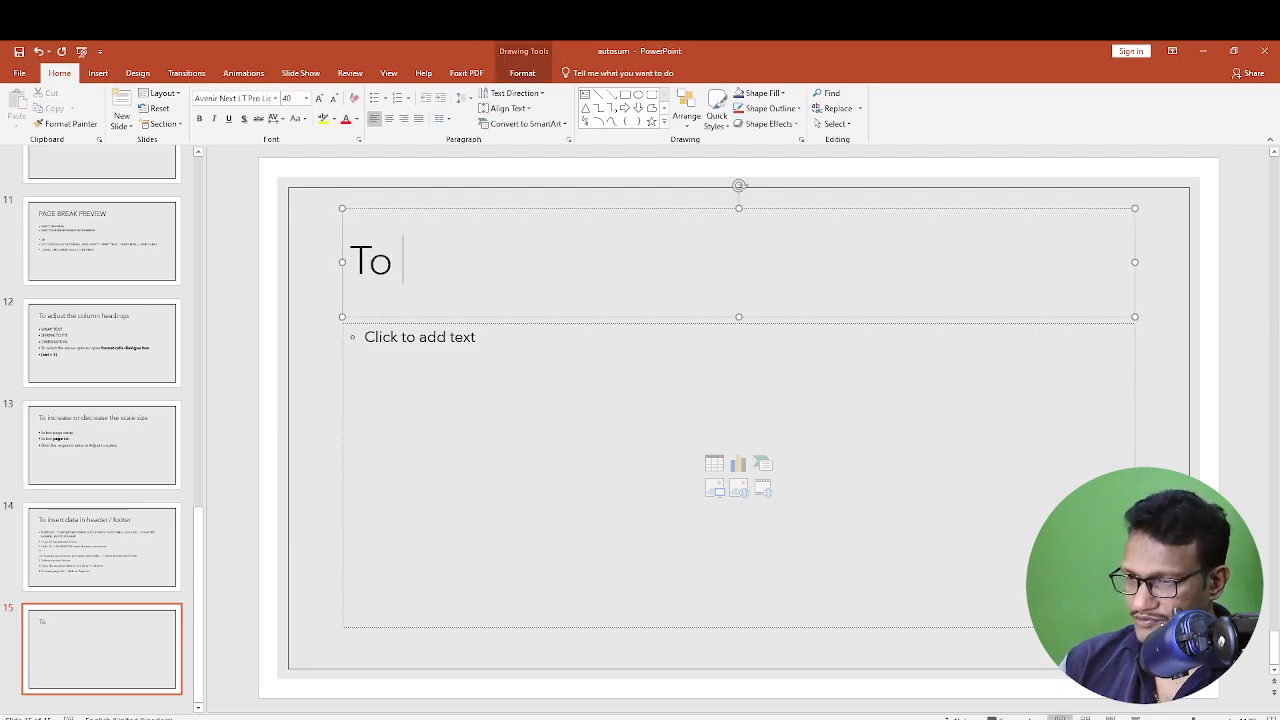
pyautogui.write('se')
pyautogui.press('BackSpace')
pyautogui.press('BackSpace')
# Switch to the marks memo in Excel and check the sheet options of its page setup from the print preview.
pyautogui.hotkey('alt', 'Tab')
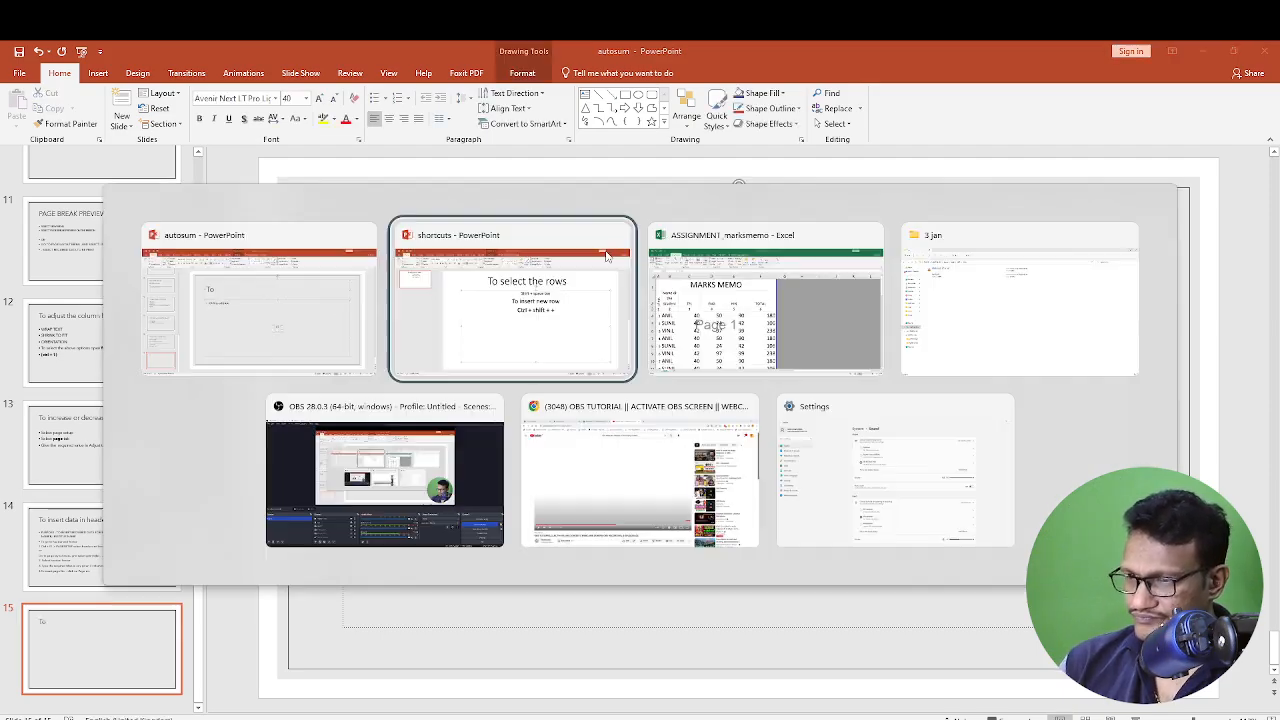
pyautogui.hotkey('alt', 'Tab')
pyautogui.hotkey('alt', 'Tab')
pyautogui.hotkey('ctrl', 'p')
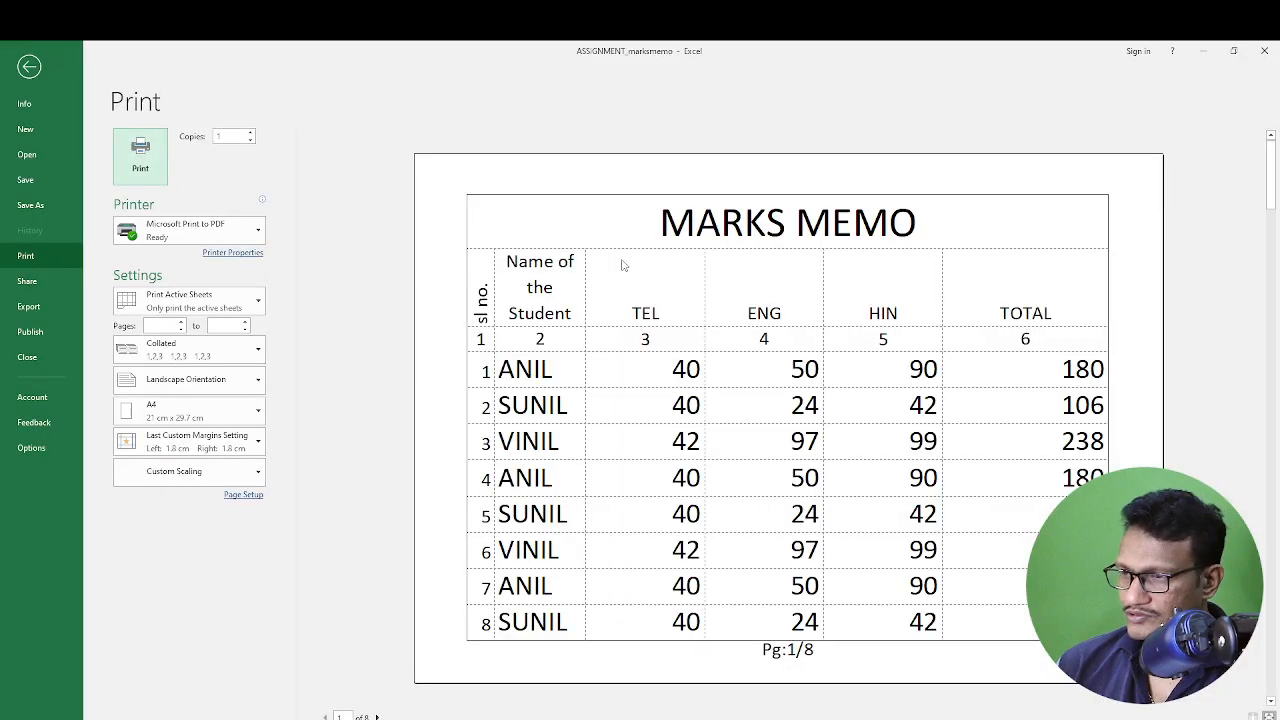
pyautogui.click(253, 259)
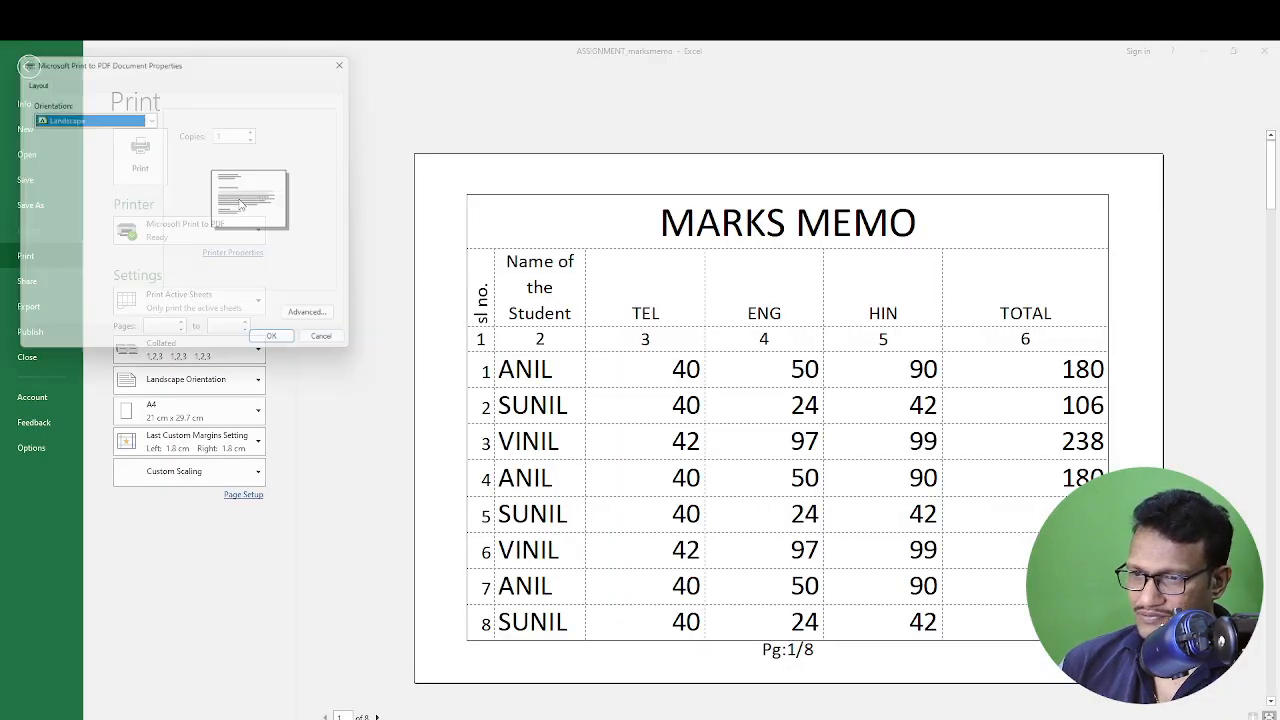
pyautogui.press('Escape')
pyautogui.click(240, 494)
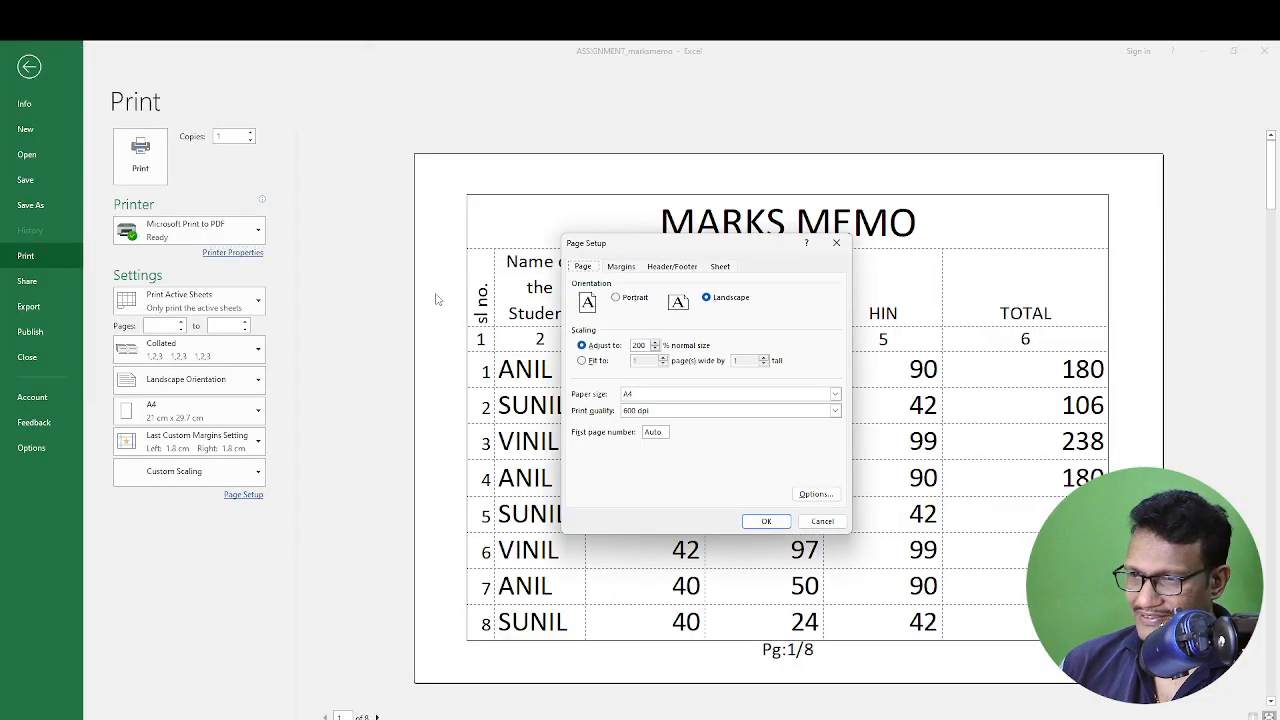
pyautogui.click(721, 267)
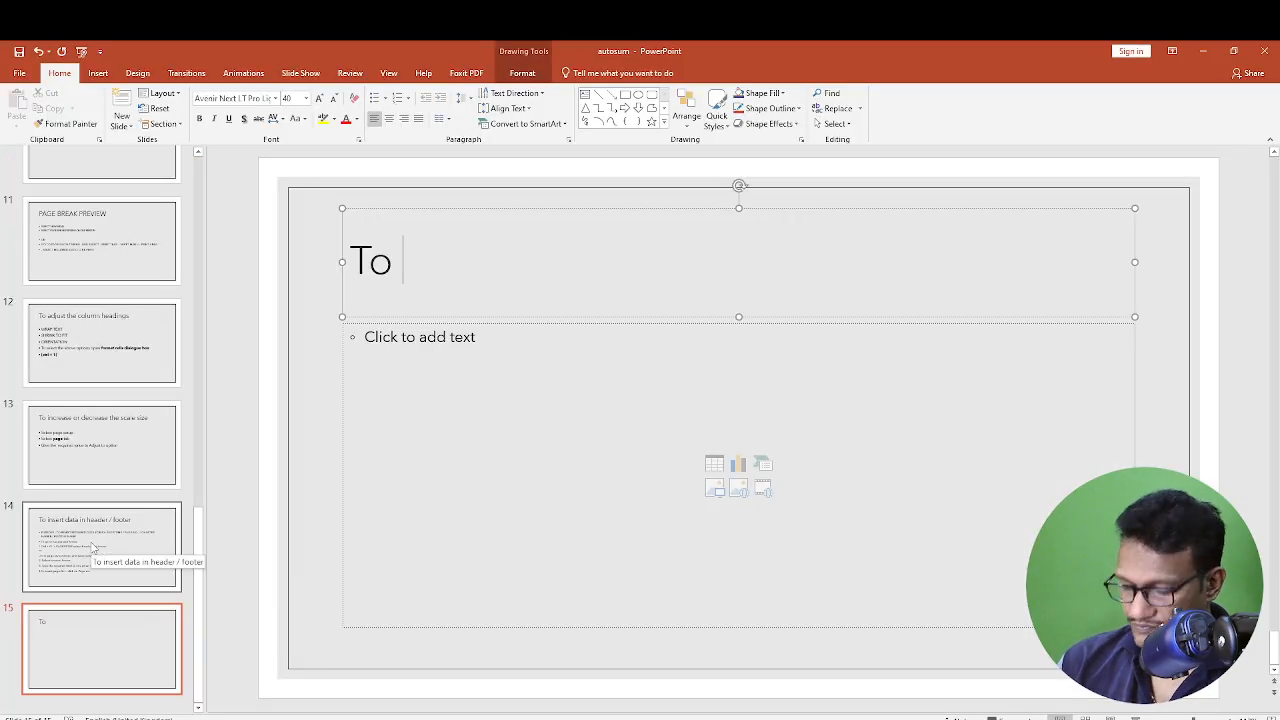
# Complete the slide 15 title in the autosum presentation as "To repeat the required rows at top for each and every page".
pyautogui.write('repea')
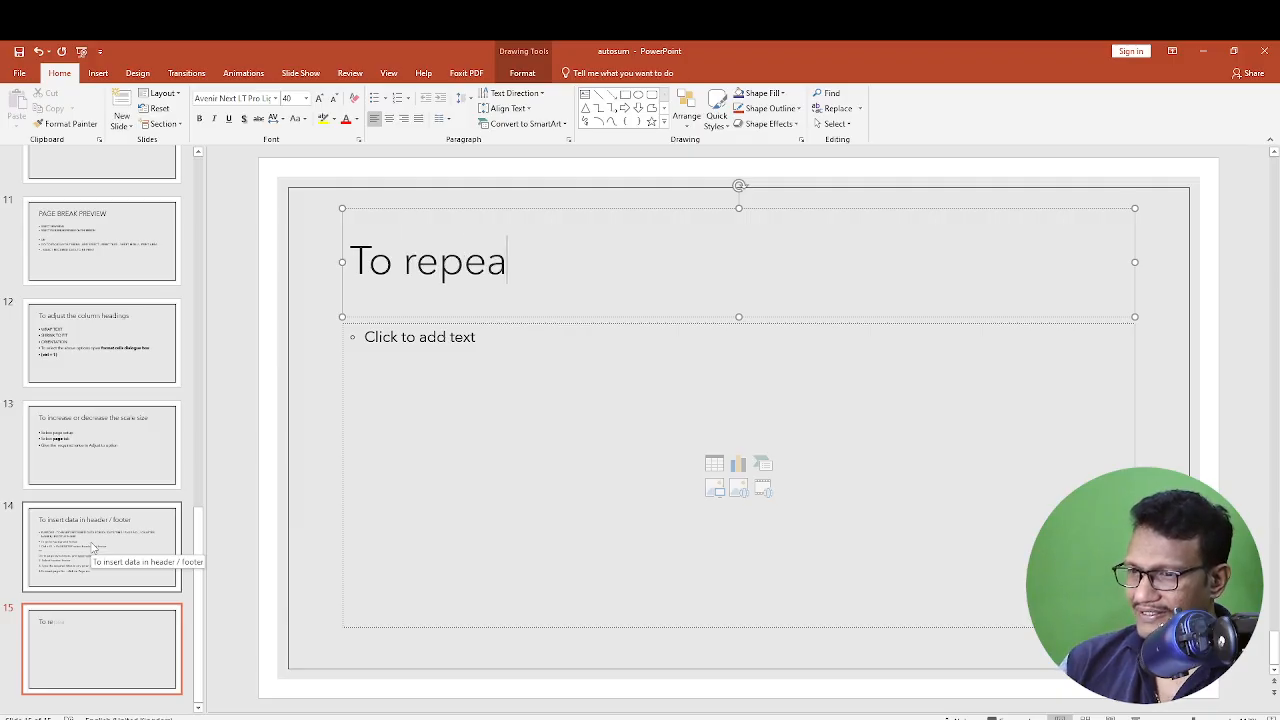
pyautogui.write('t the re')
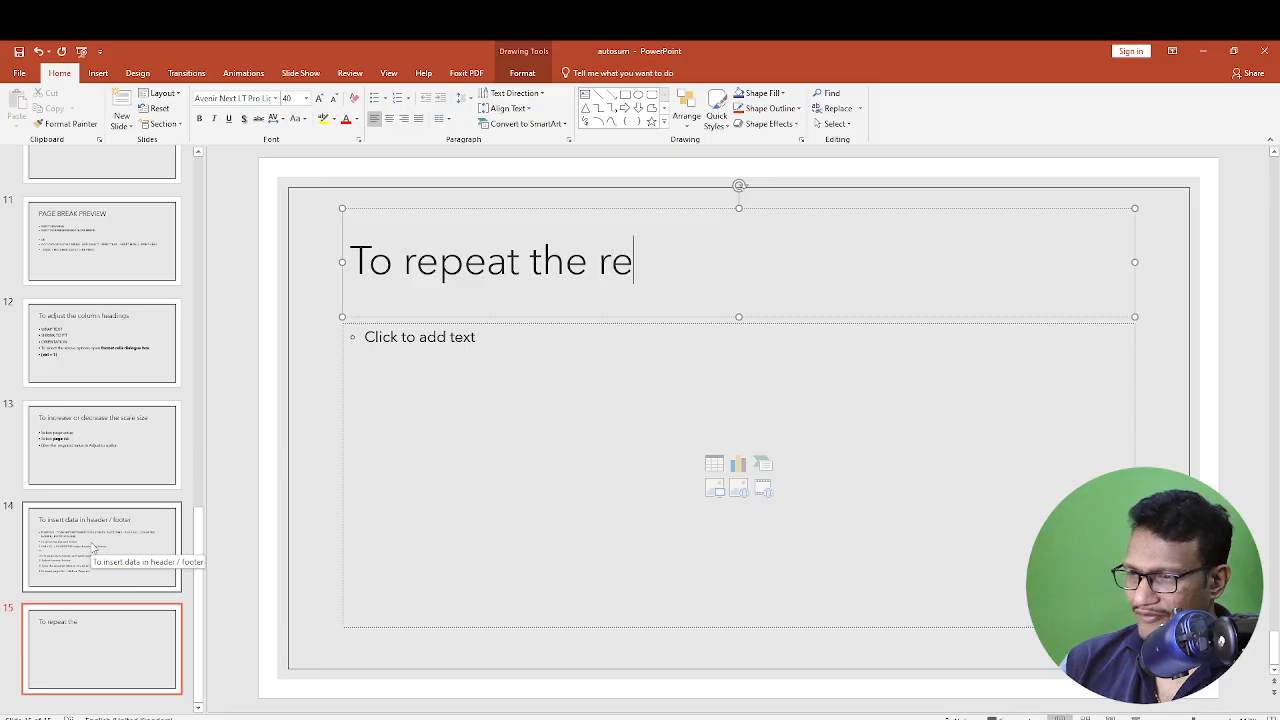
pyautogui.write('quired r')
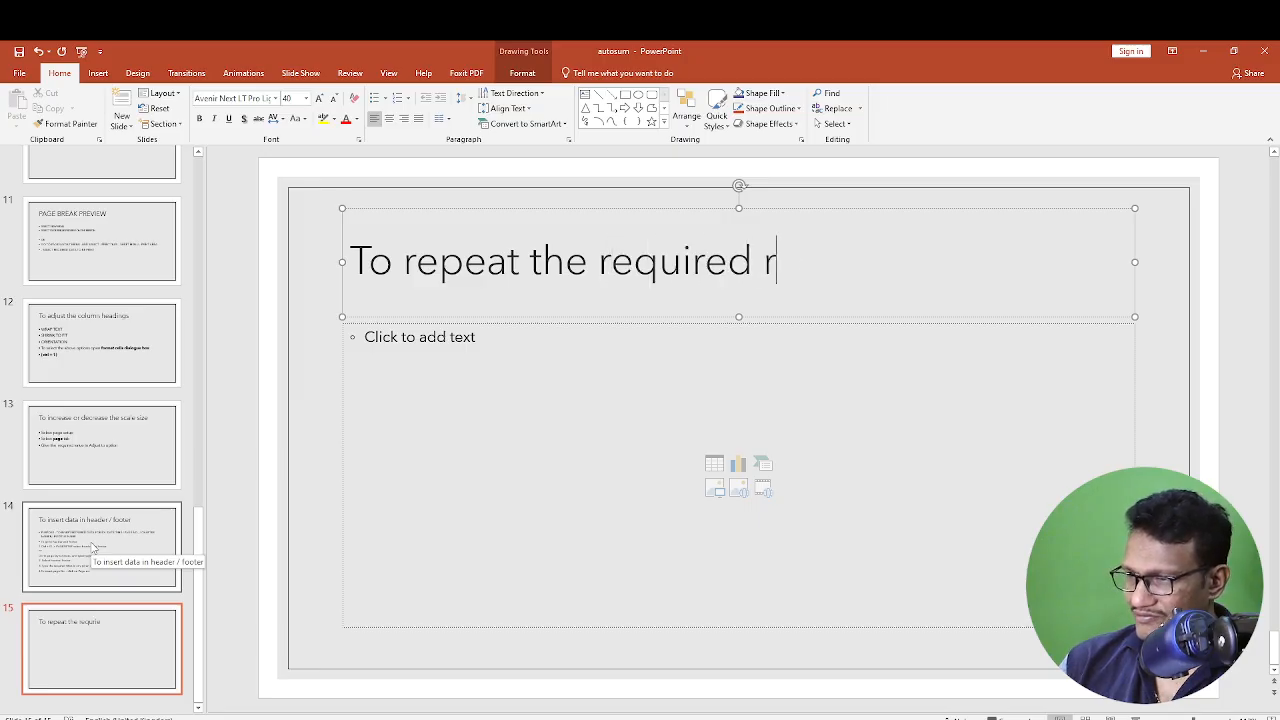
pyautogui.write('oew')
pyautogui.press('BackSpace')
pyautogui.press('BackSpace')
pyautogui.write('ws')
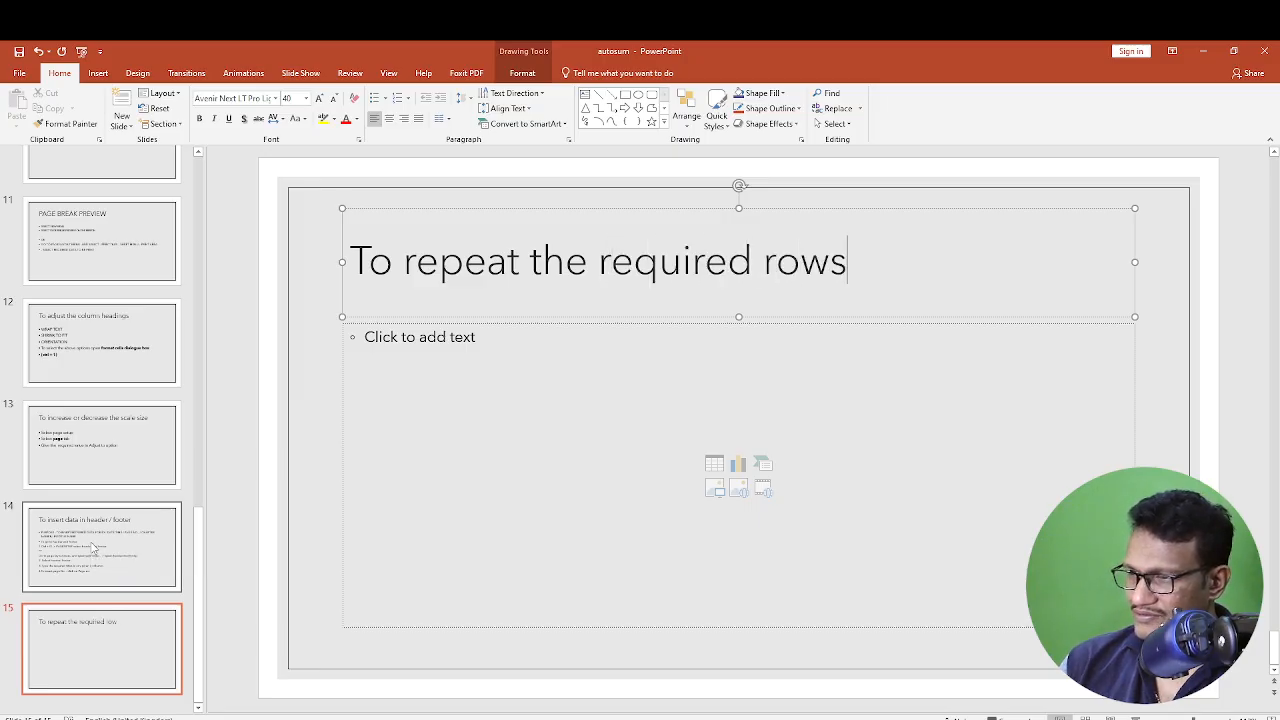
pyautogui.write(' at top')
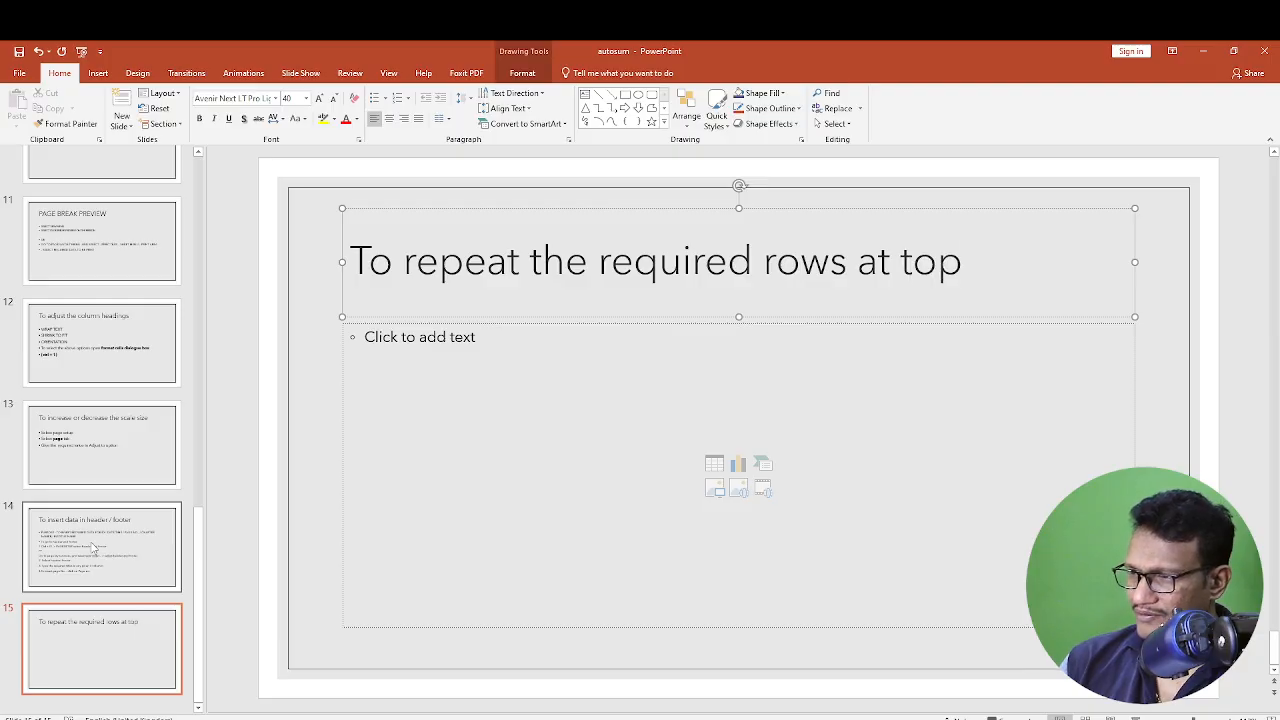
pyautogui.write(' for each')
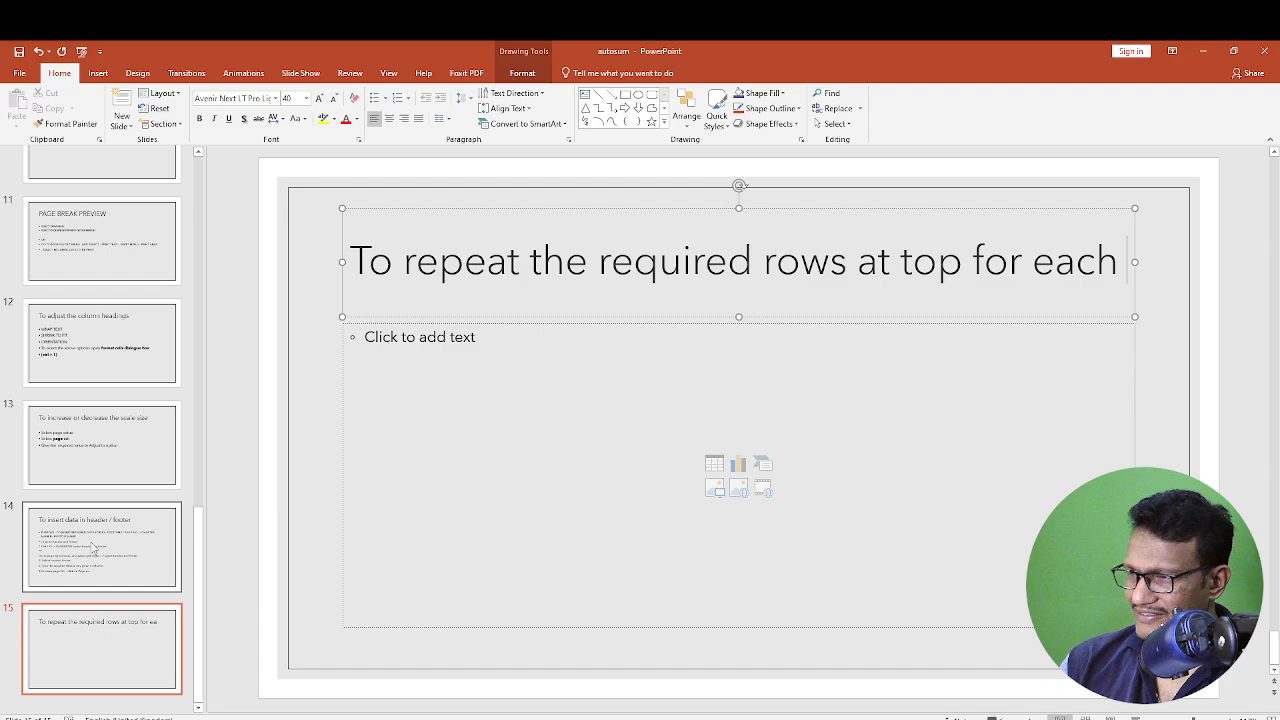
pyautogui.write(' and every page')
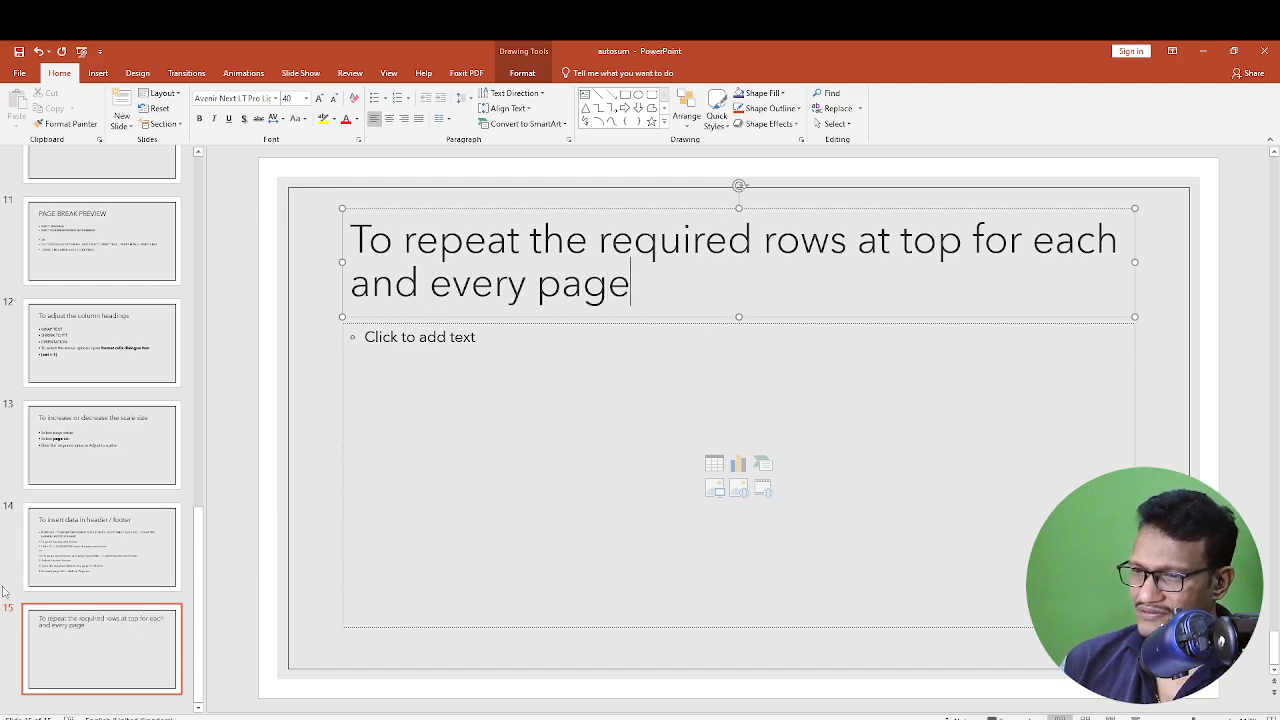
# Start the first instruction in the slide's body text with "1. goto".
pyautogui.click(420, 354)
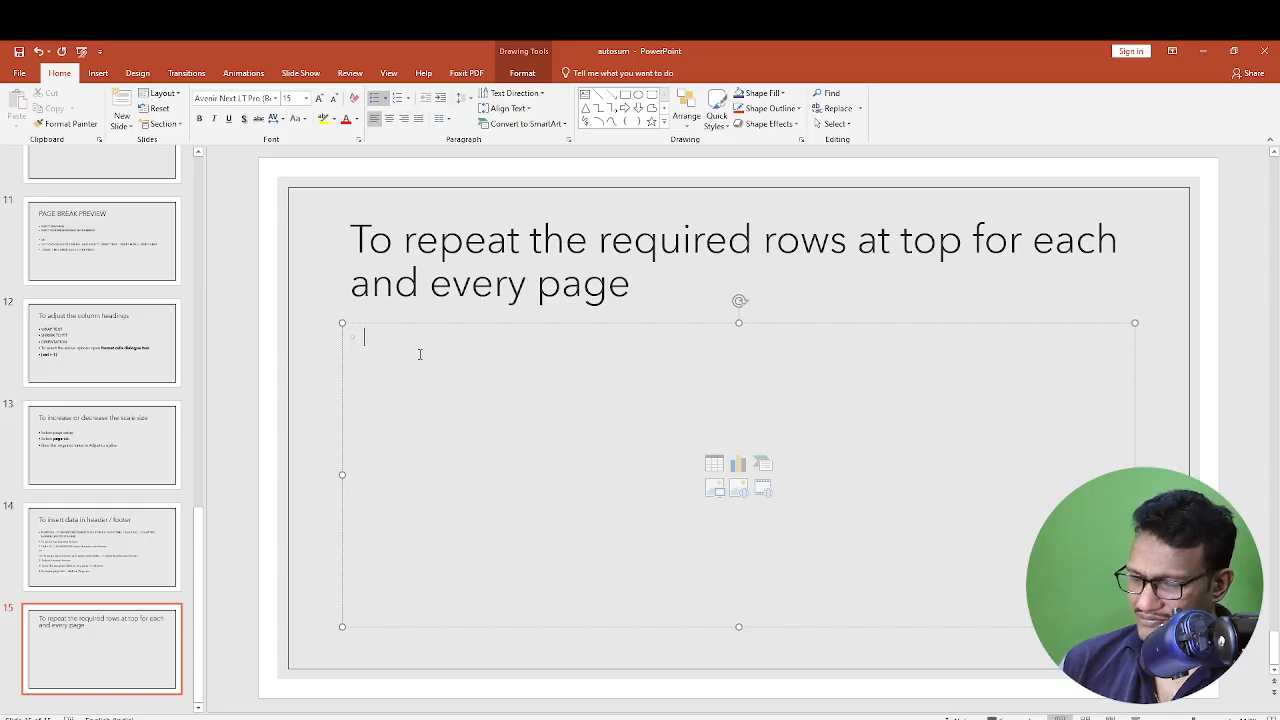
pyautogui.write('go')
pyautogui.press('BackSpace')
pyautogui.press('BackSpace')
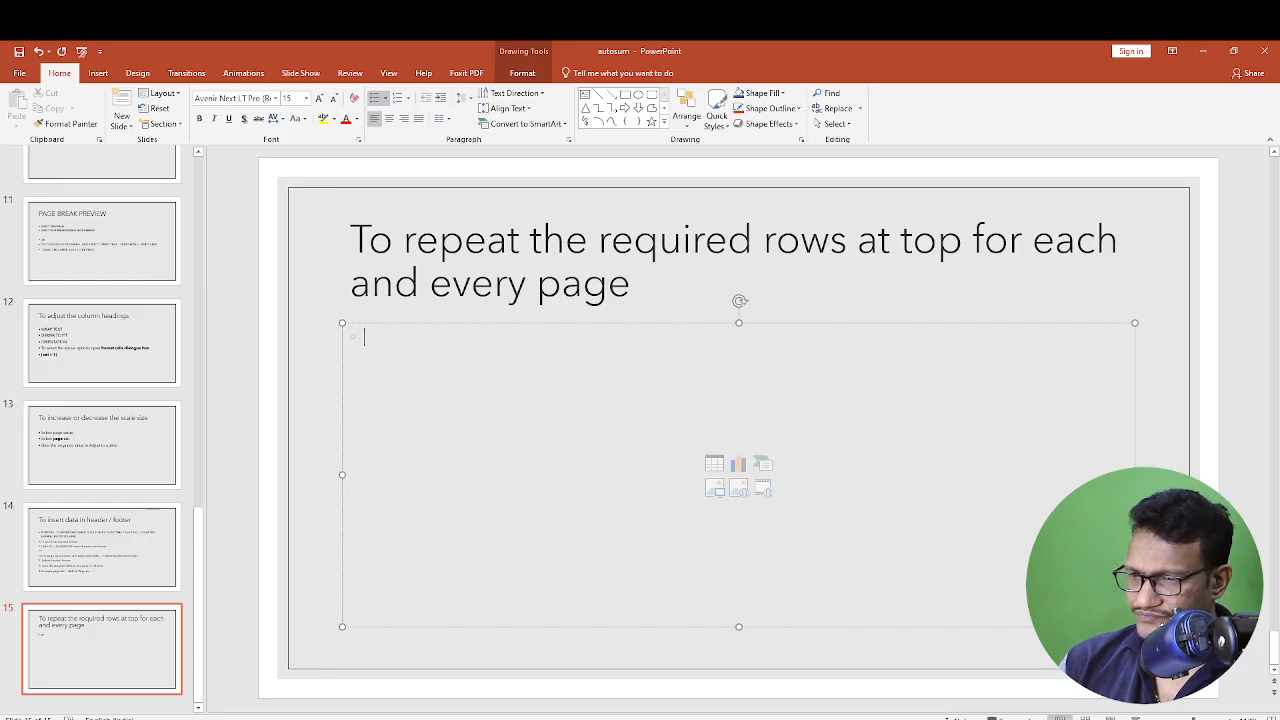
pyautogui.write('1. goto')
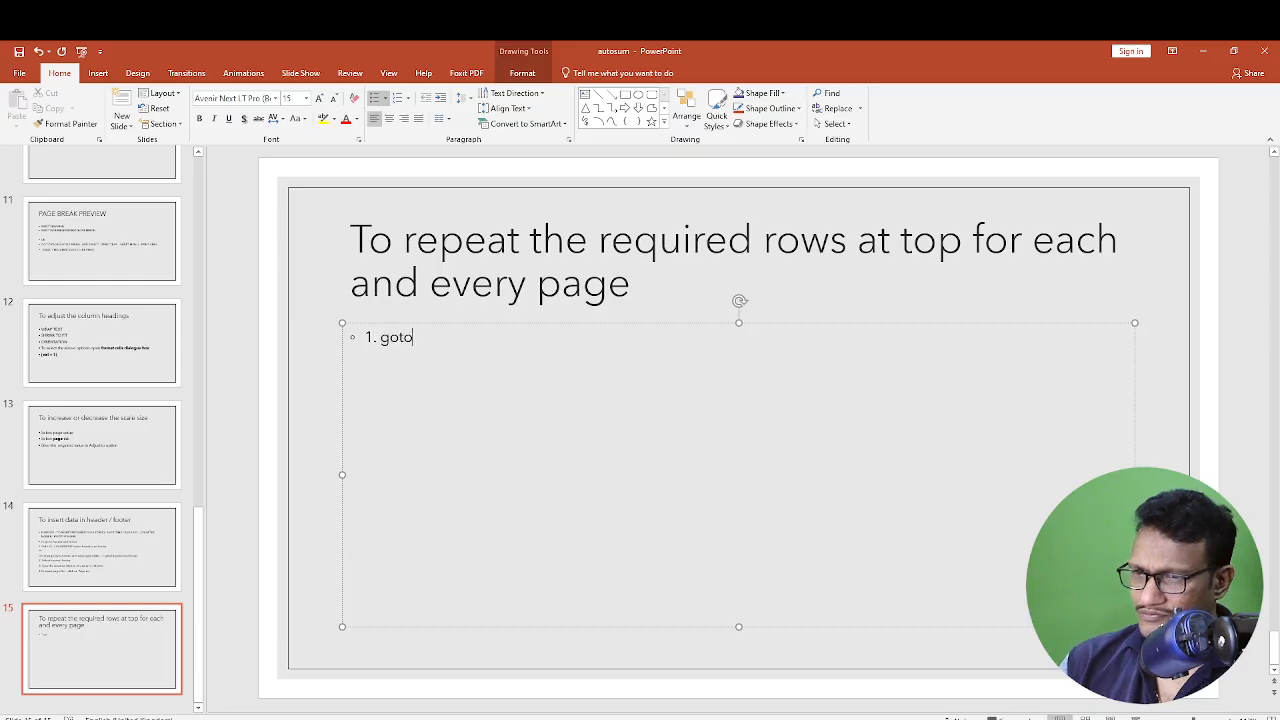
# Switch to the marks memo in Excel, leave its print preview to check the page layout commands, and return to the autosum presentation.
pyautogui.hotkey('alt', 'Tab')
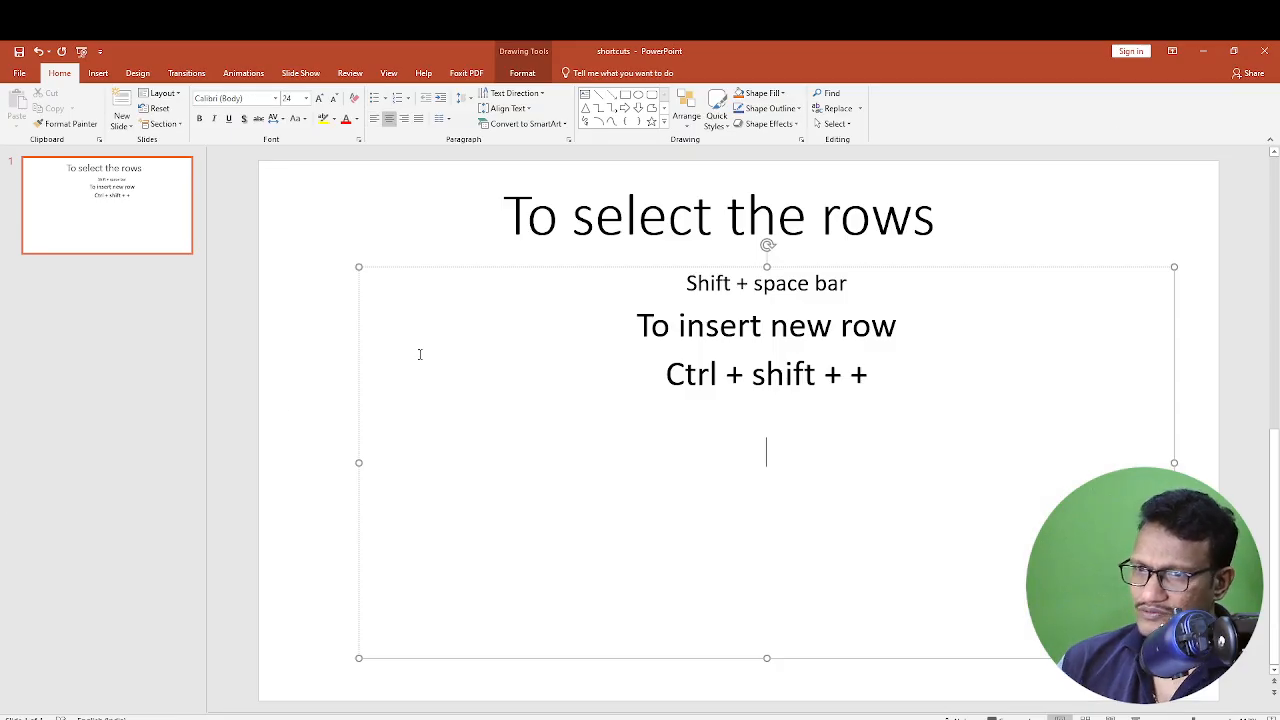
pyautogui.hotkey('alt', 'Tab')
pyautogui.hotkey('alt', 'Tab')
pyautogui.press('Escape')
pyautogui.press('Escape')
pyautogui.press('Escape')
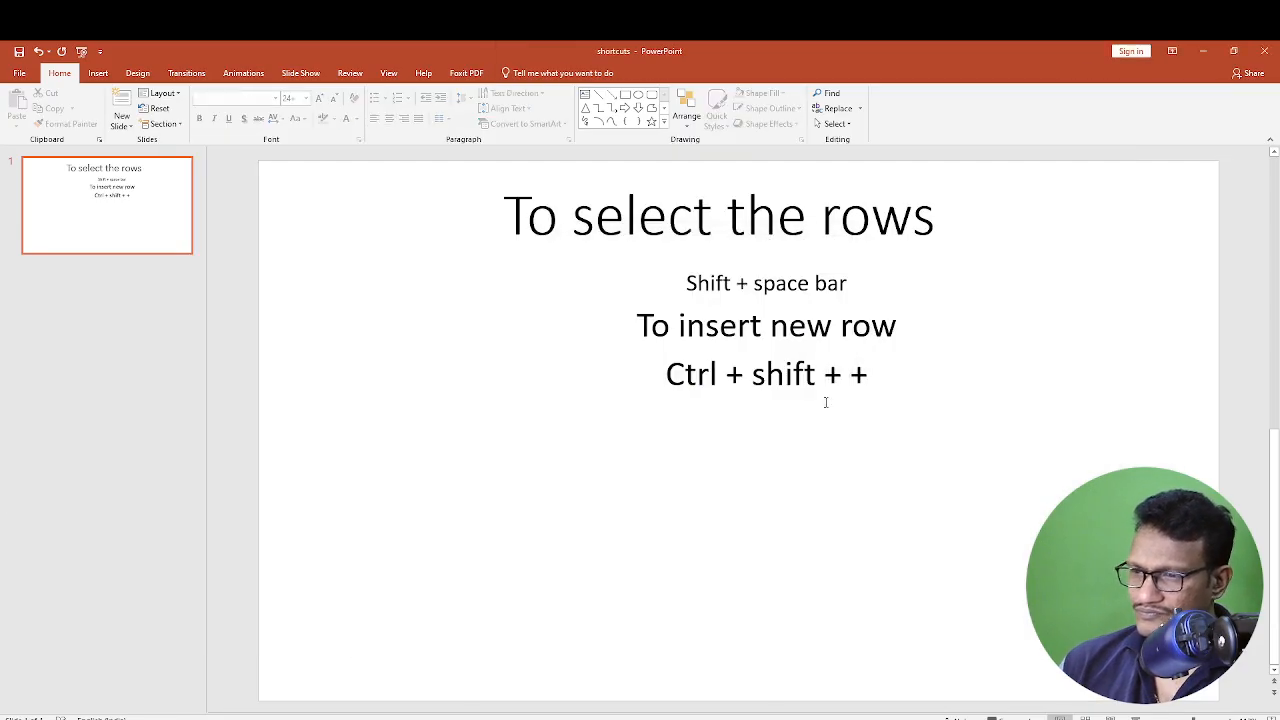
pyautogui.hotkey('alt', 'Tab')
pyautogui.press('Escape')
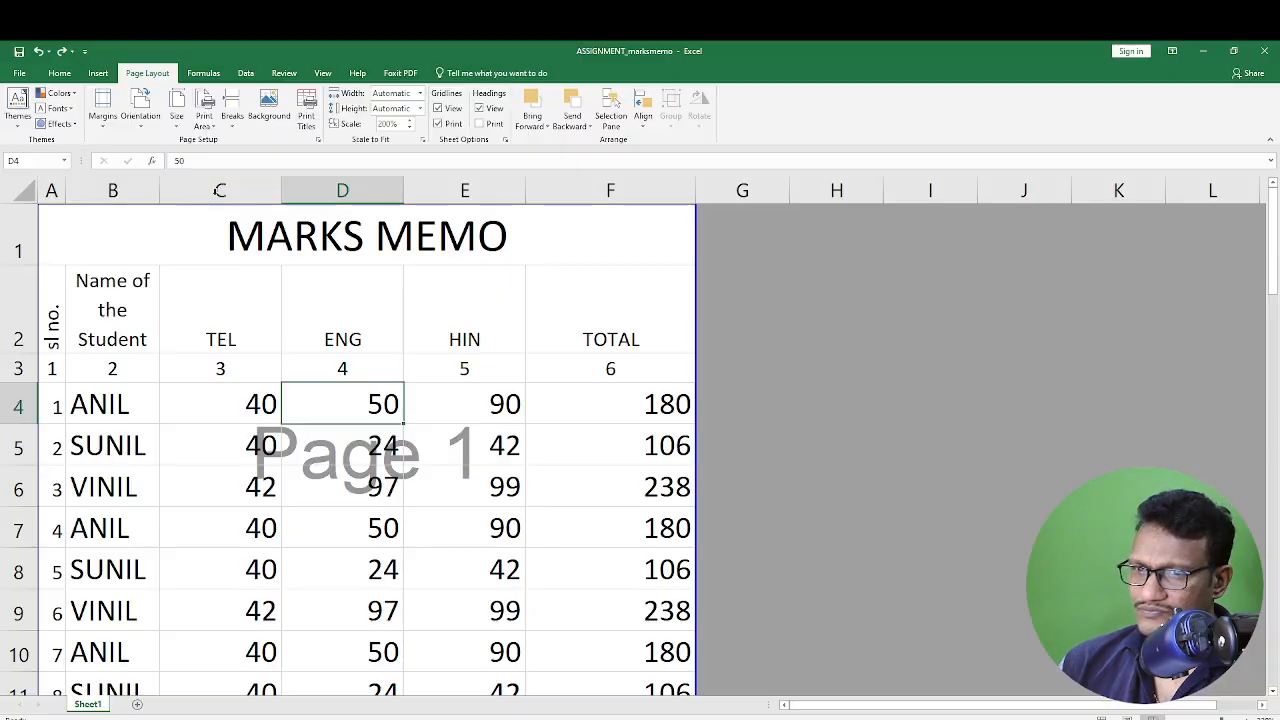
pyautogui.hotkey('alt', 'Tab')
pyautogui.hotkey('alt', 'Tab')
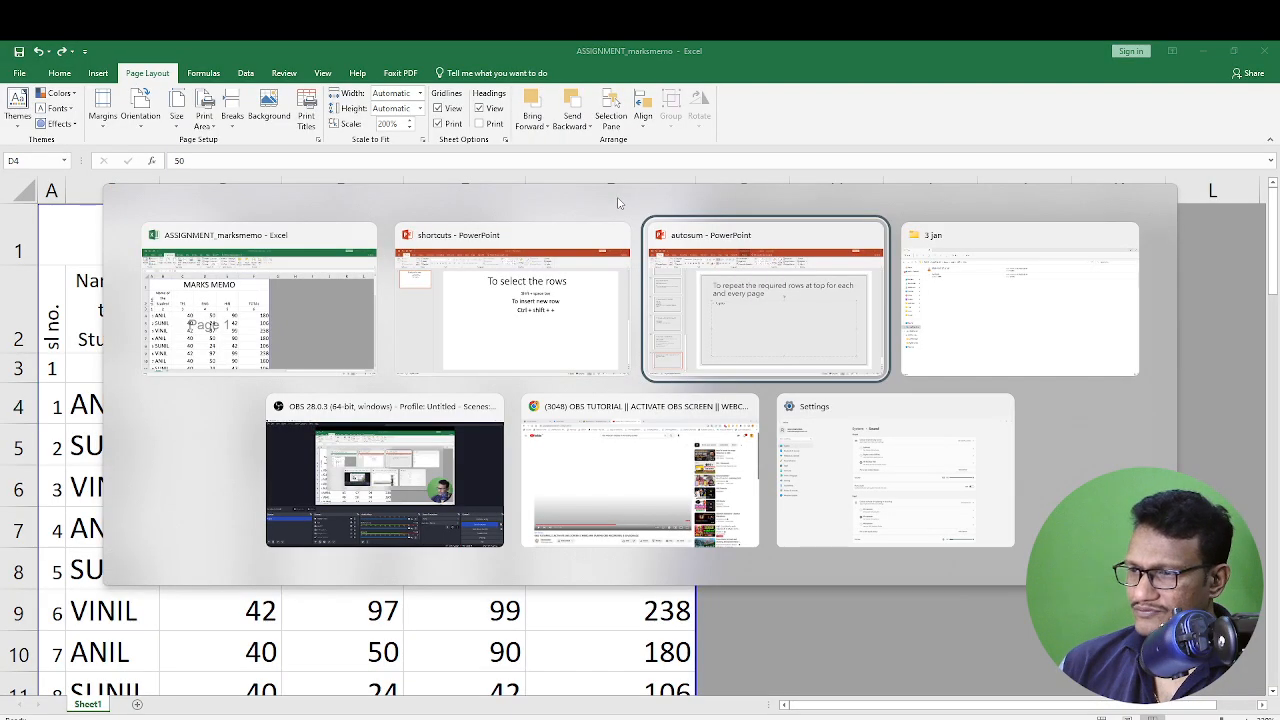
# Complete the first instruction as "1. goto pagelayout menu" and begin a new bullet below it.
pyautogui.write('pagelay')
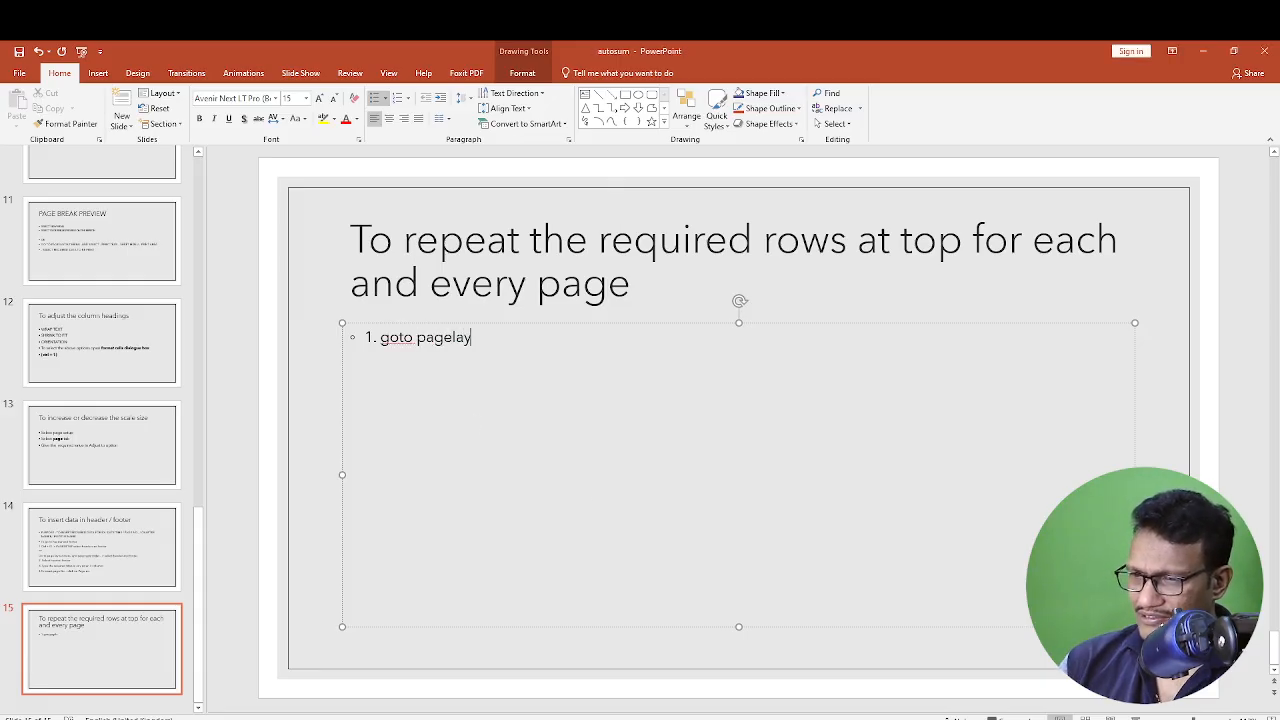
pyautogui.write('out')
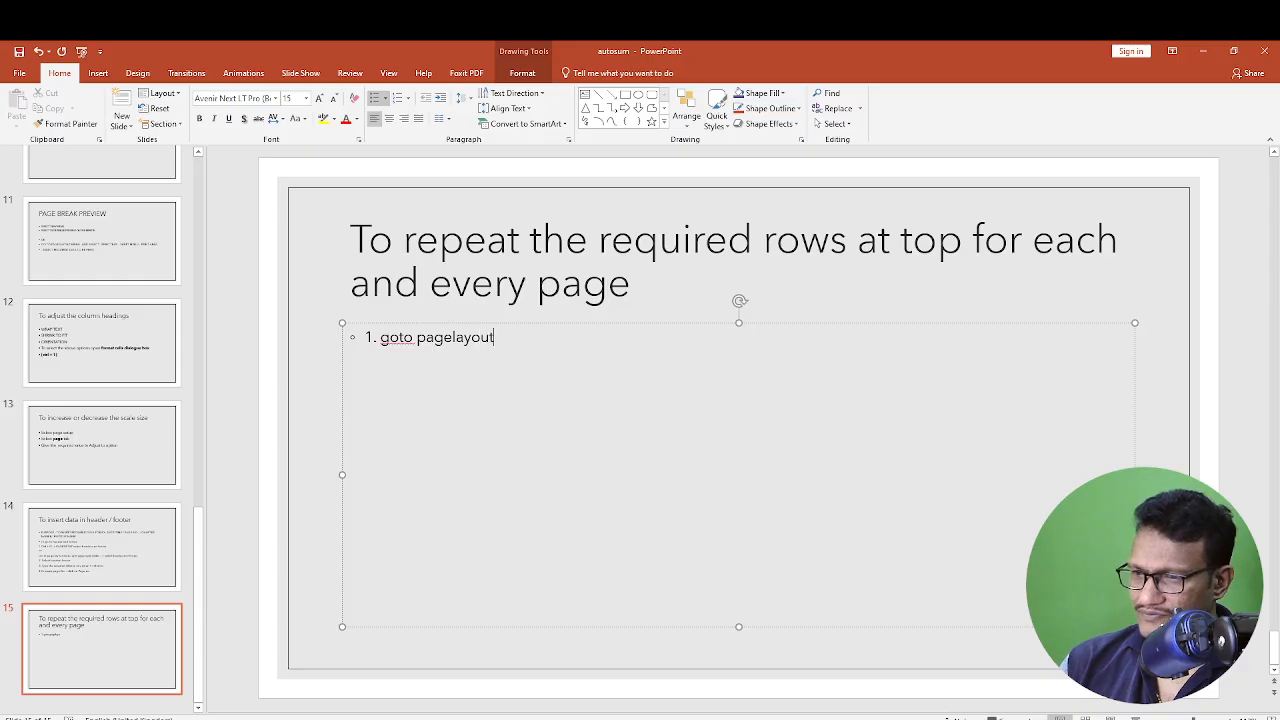
pyautogui.write(' menu')
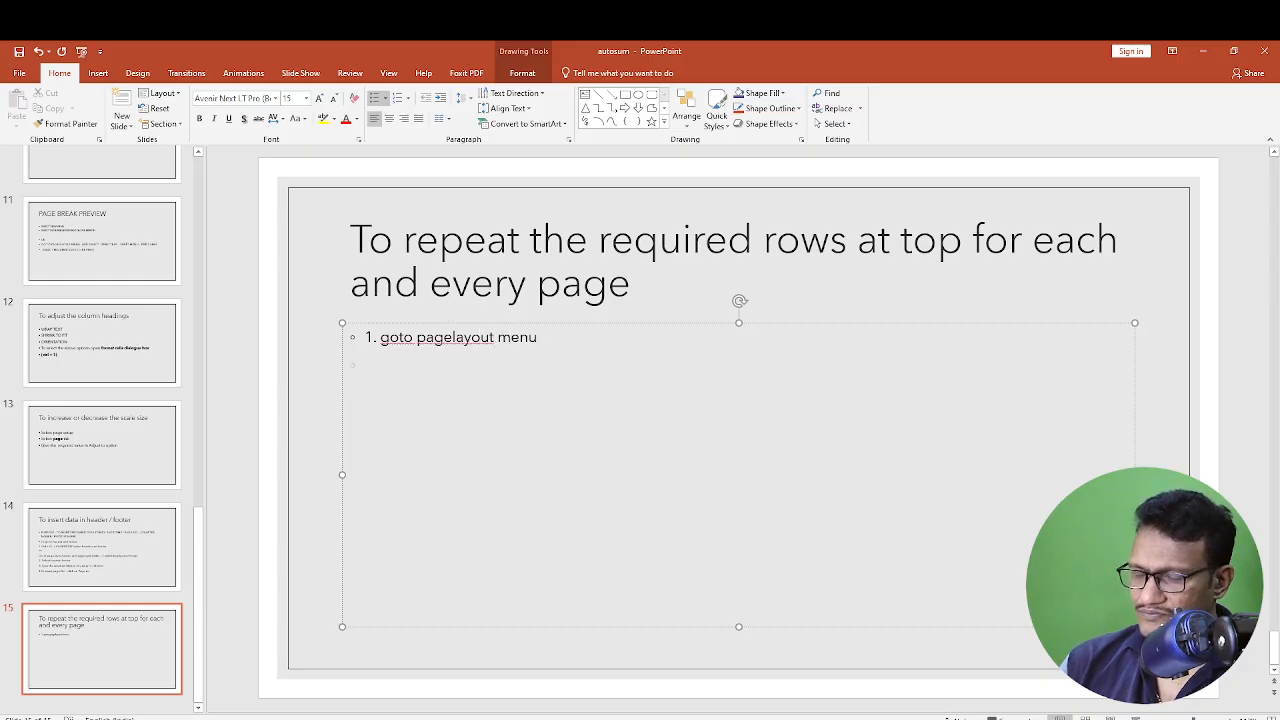
# Switch to the marks memo in Excel, check the print title options in its page setup from the print preview, and return to the sheet.
pyautogui.hotkey('alt', 'Tab')
pyautogui.click(600, 515)
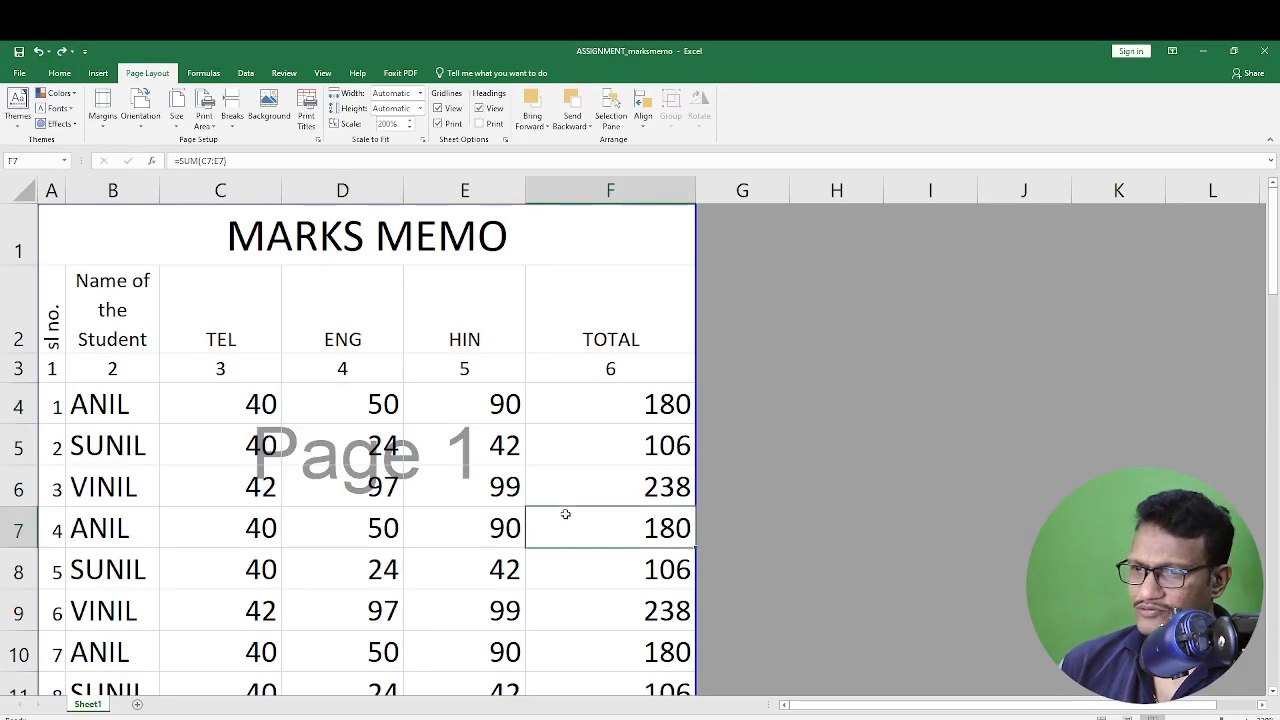
pyautogui.hotkey('ctrl', 'p')
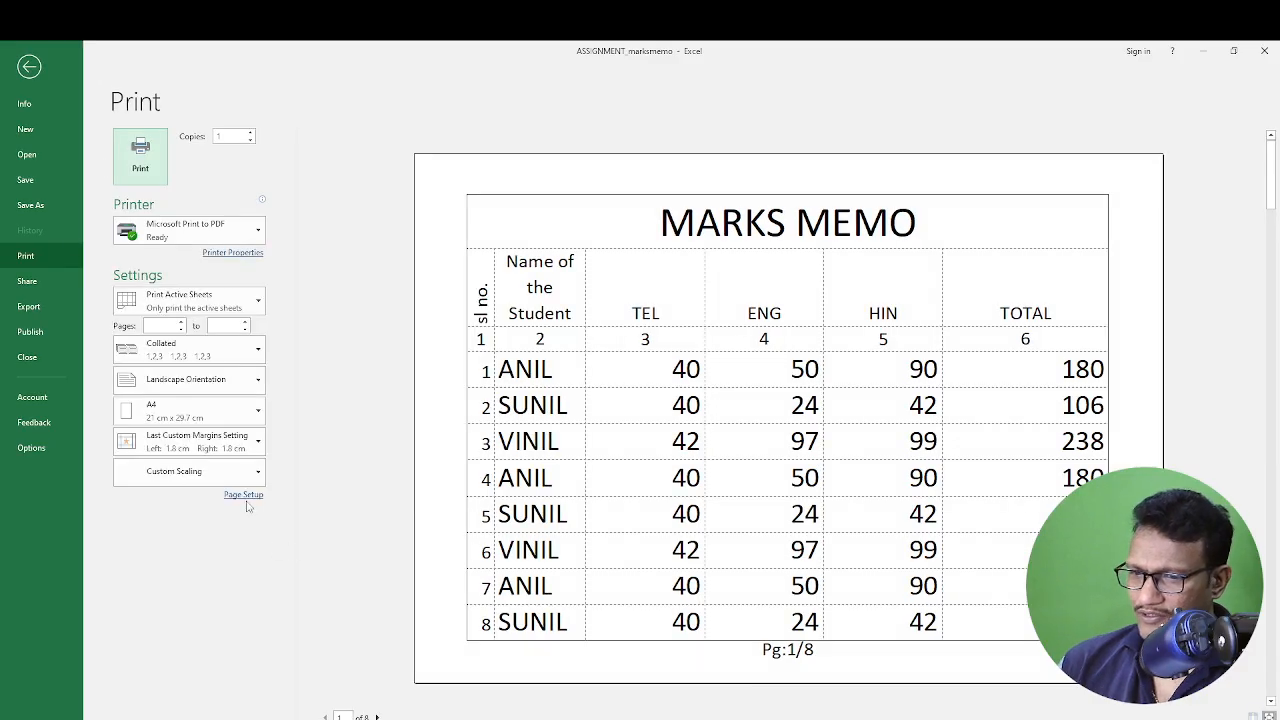
pyautogui.click(244, 495)
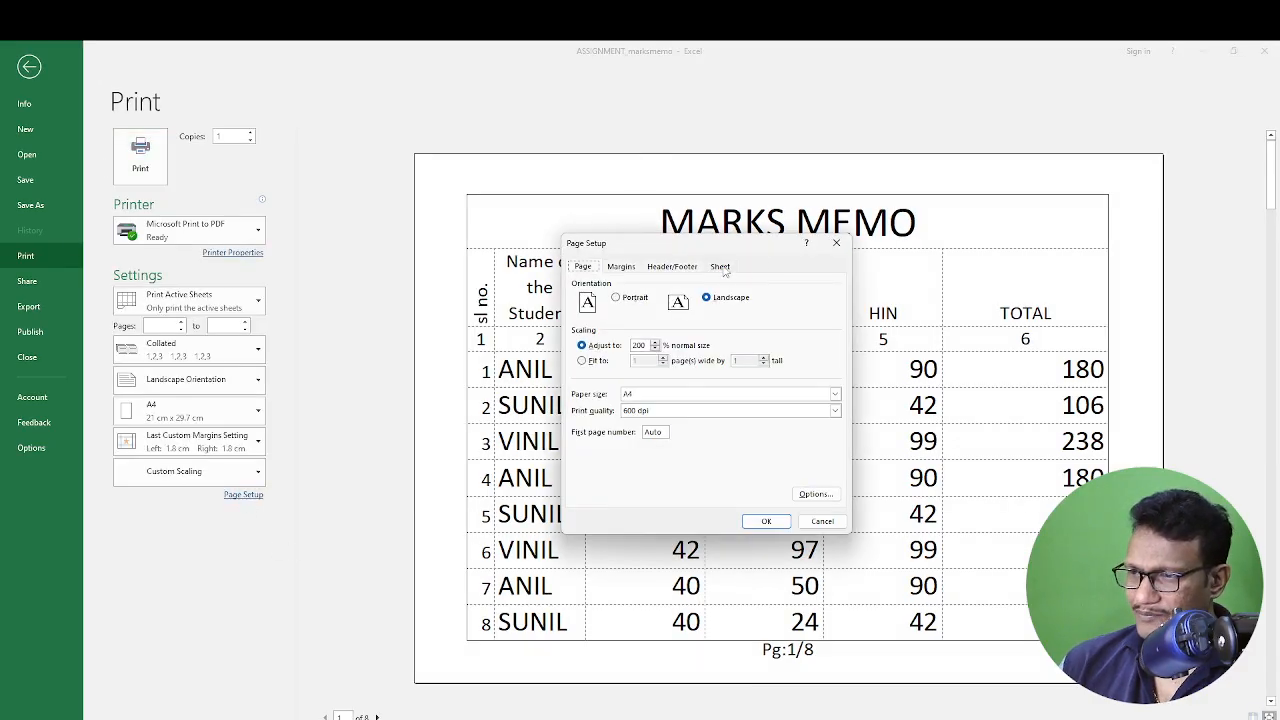
pyautogui.click(723, 268)
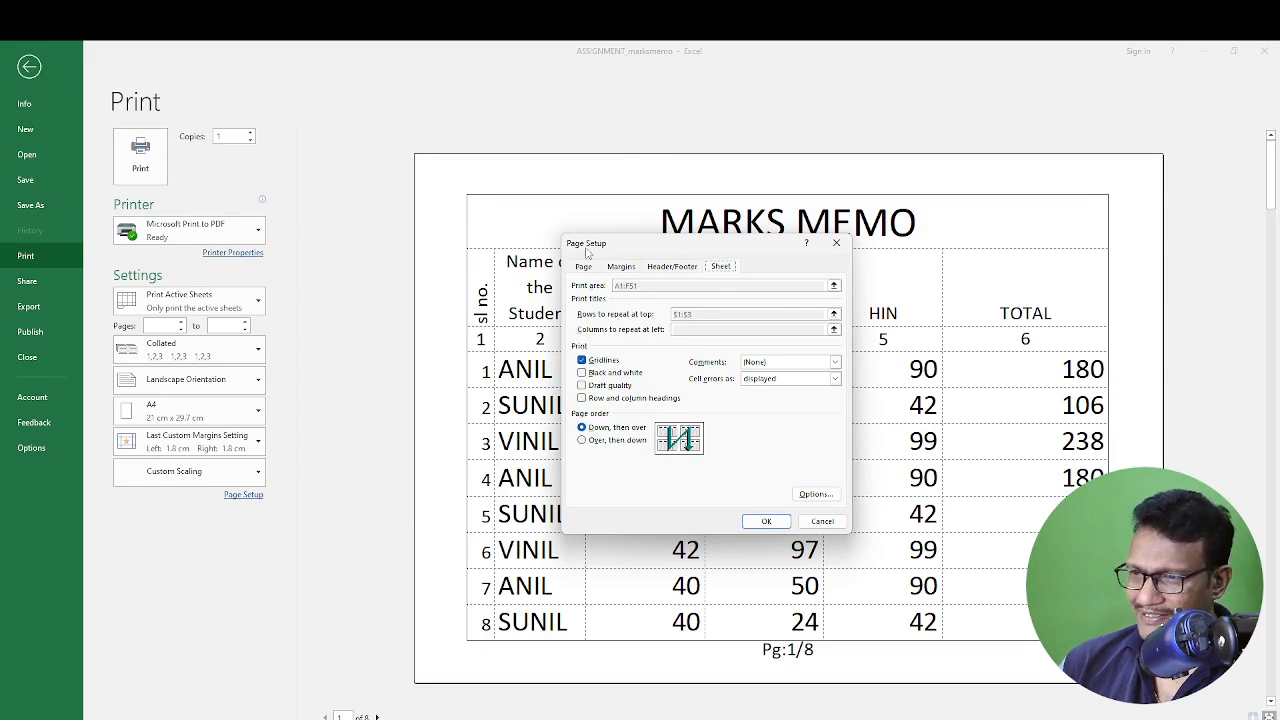
pyautogui.press('Escape')
pyautogui.press('Escape')
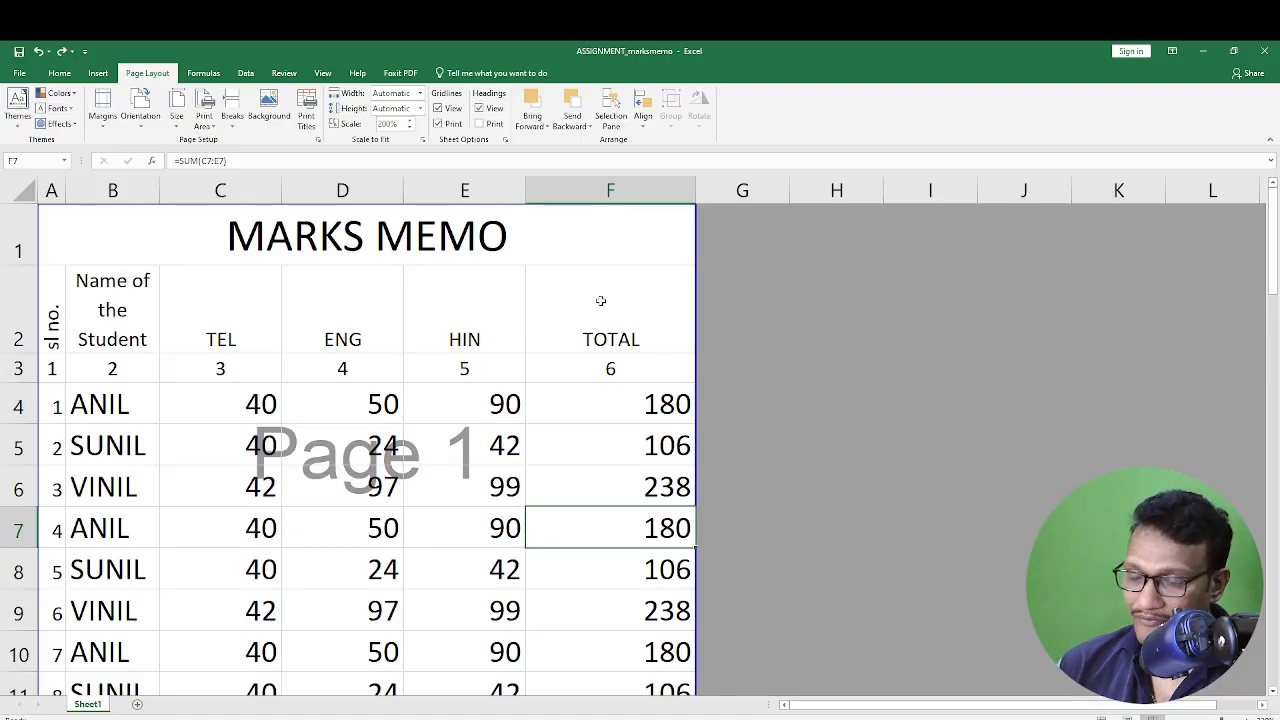
# Reopen the page setup from the print preview, move the dialog beside the previewed page, and examine the rows to repeat at top setting.
pyautogui.hotkey('ctrl', 'p')
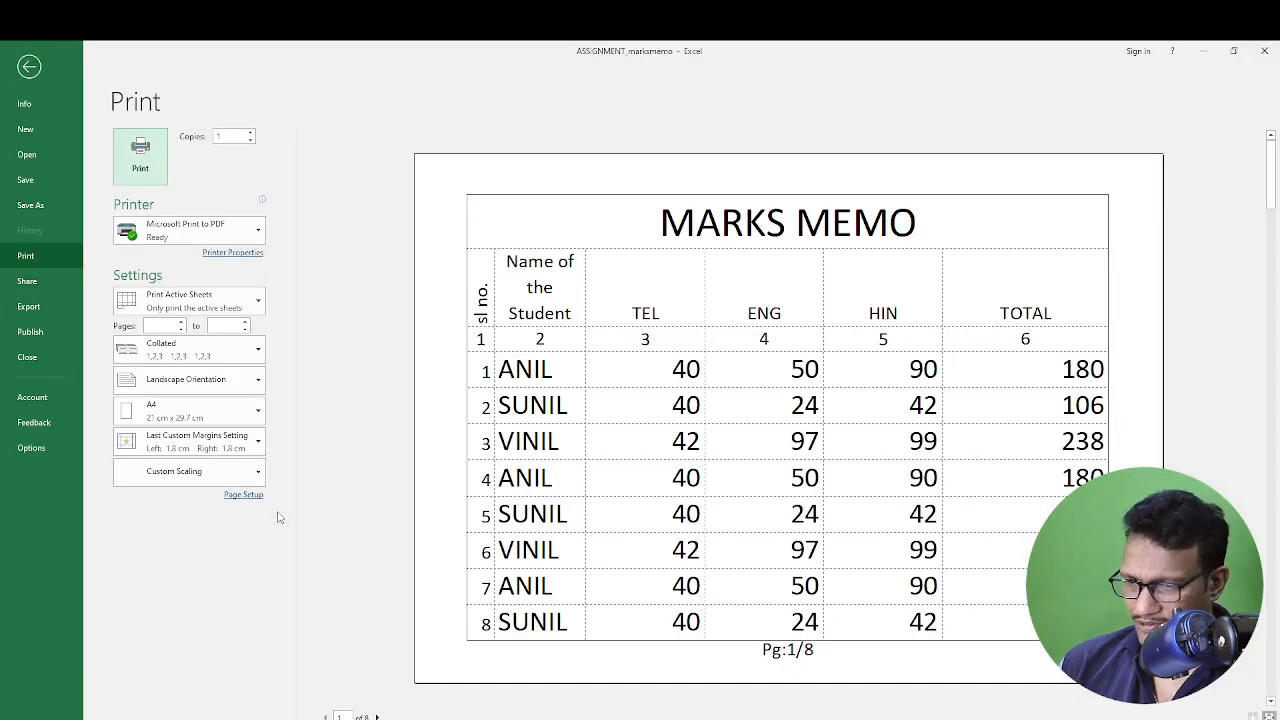
pyautogui.click(244, 494)
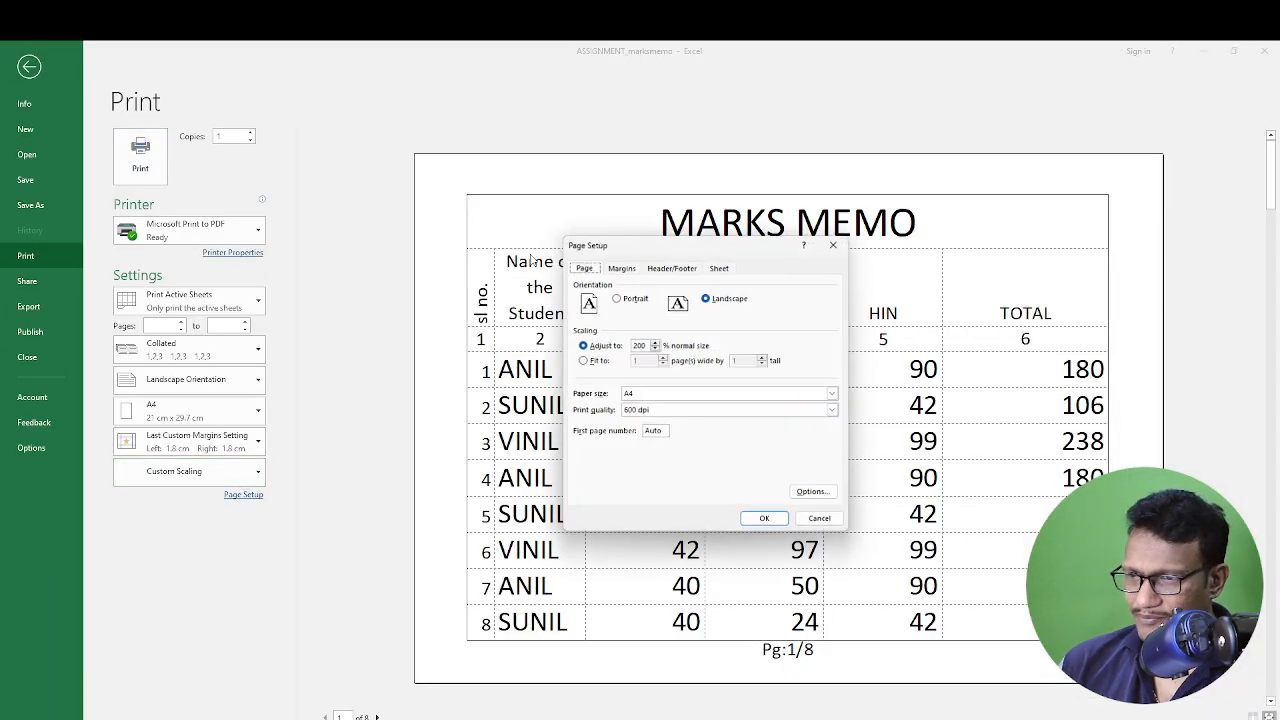
pyautogui.moveTo(606, 243); pyautogui.dragTo(364, 207)
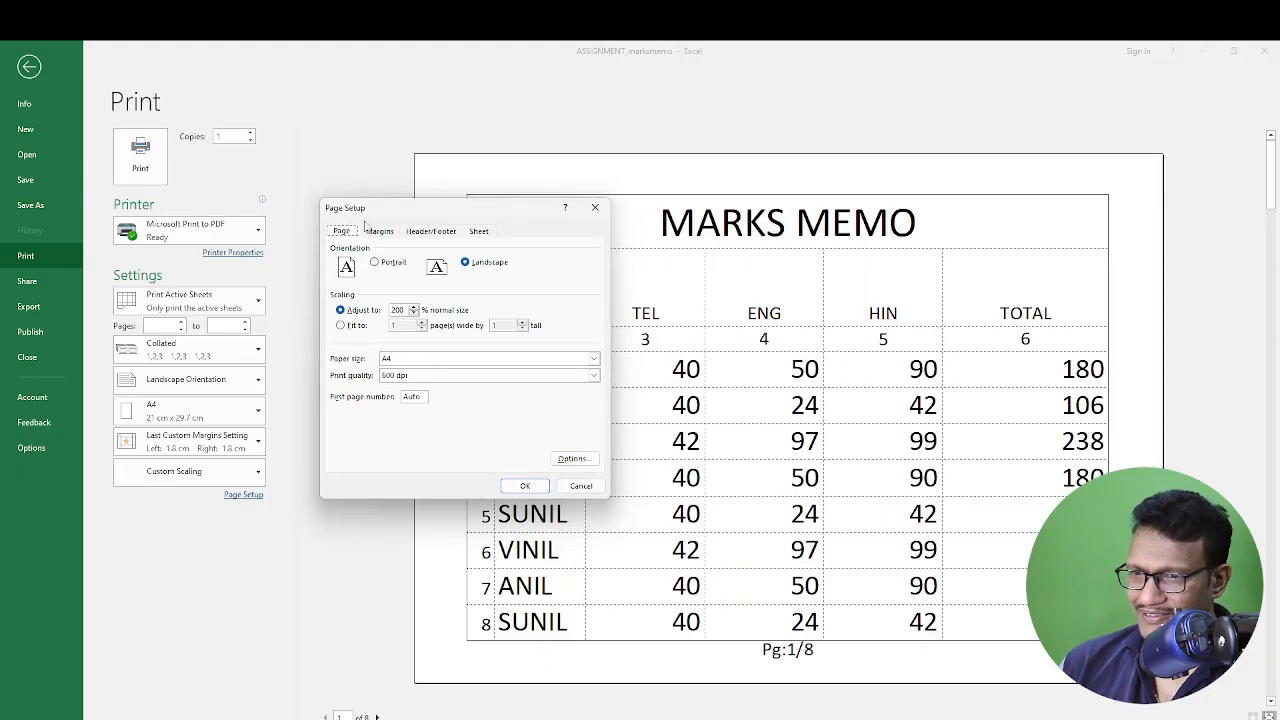
pyautogui.click(479, 232)
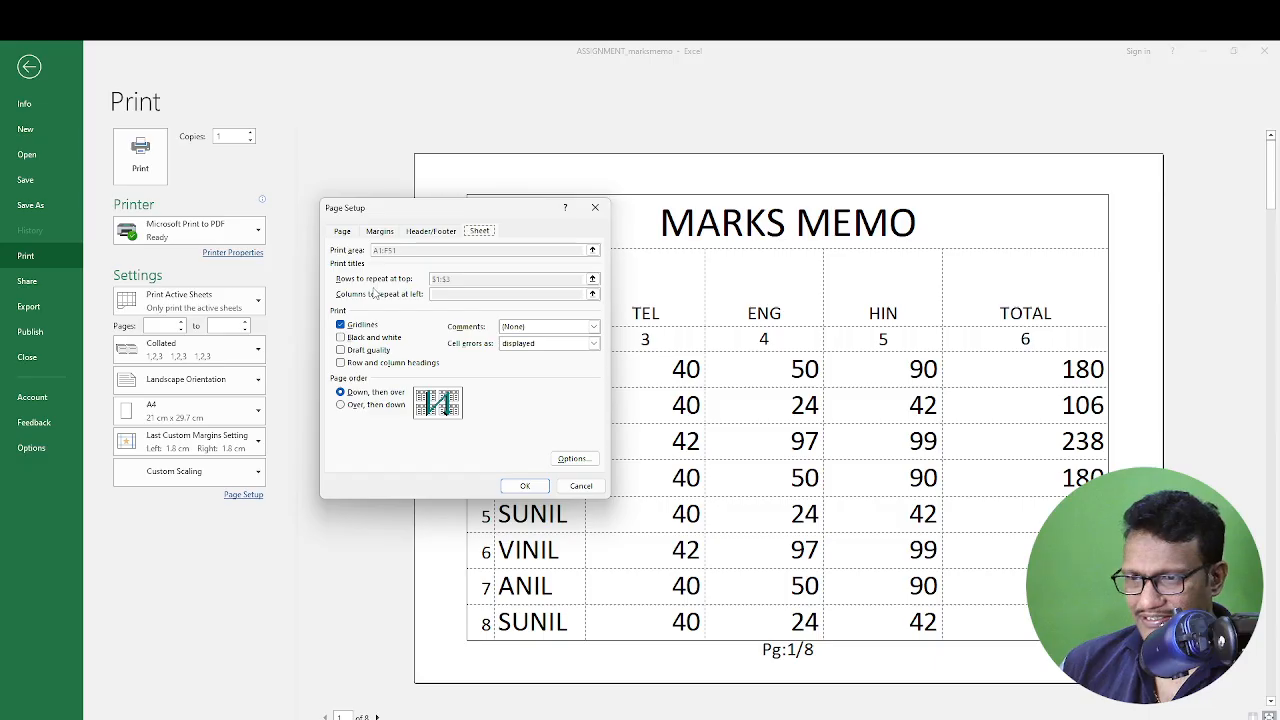
# Check the header and footer page setup, return from the print preview to the marks memo sheet, and open its print titles settings.
pyautogui.click(430, 230)
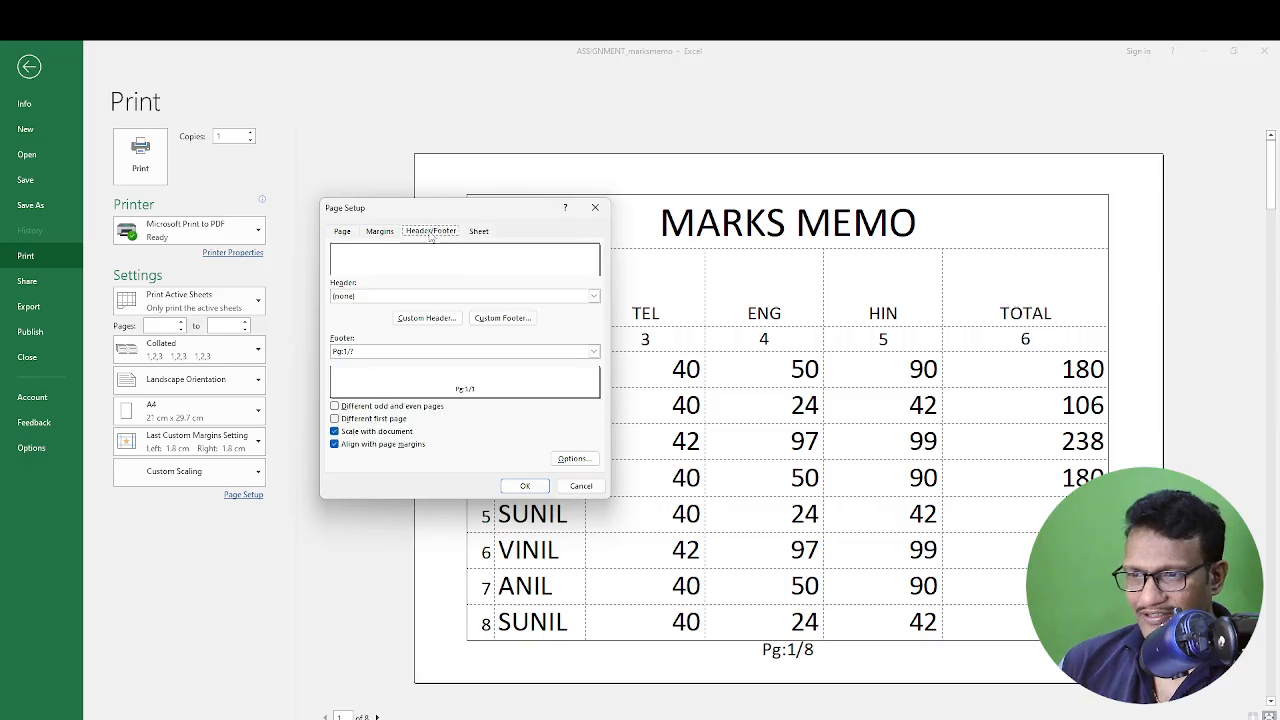
pyautogui.click(574, 459)
pyautogui.press('Escape')
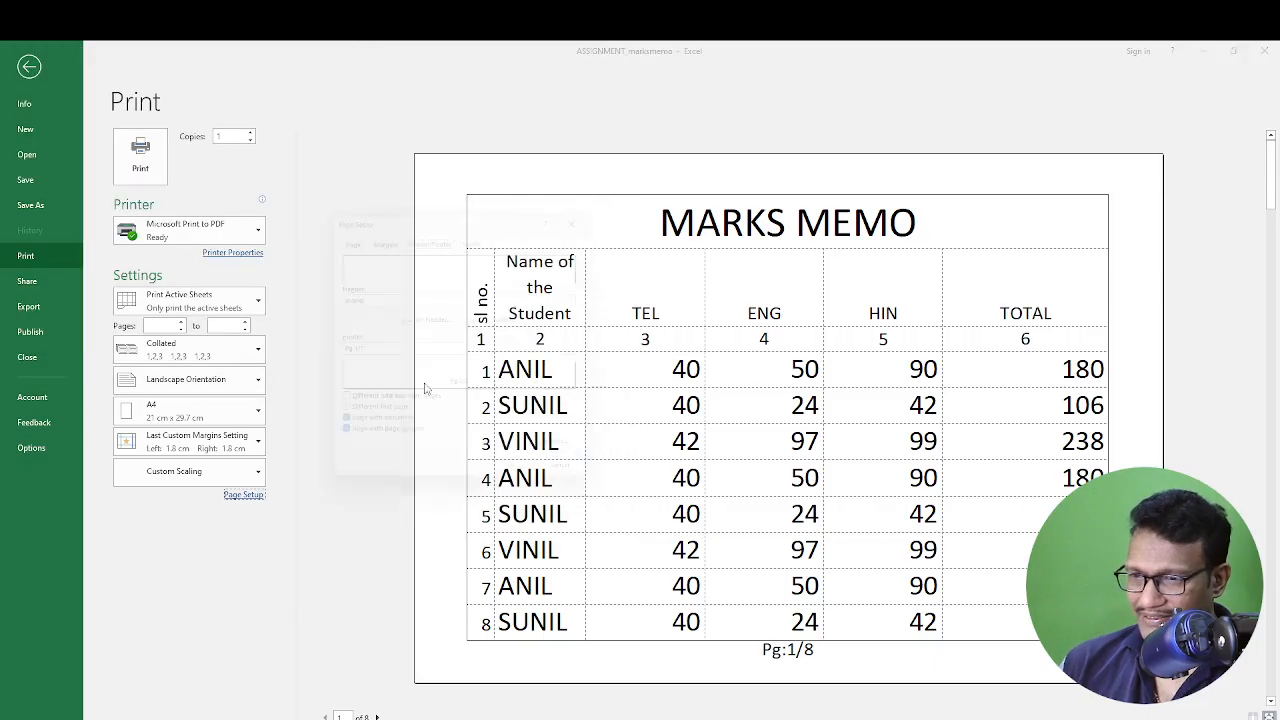
pyautogui.press('Escape')
pyautogui.click(386, 377)
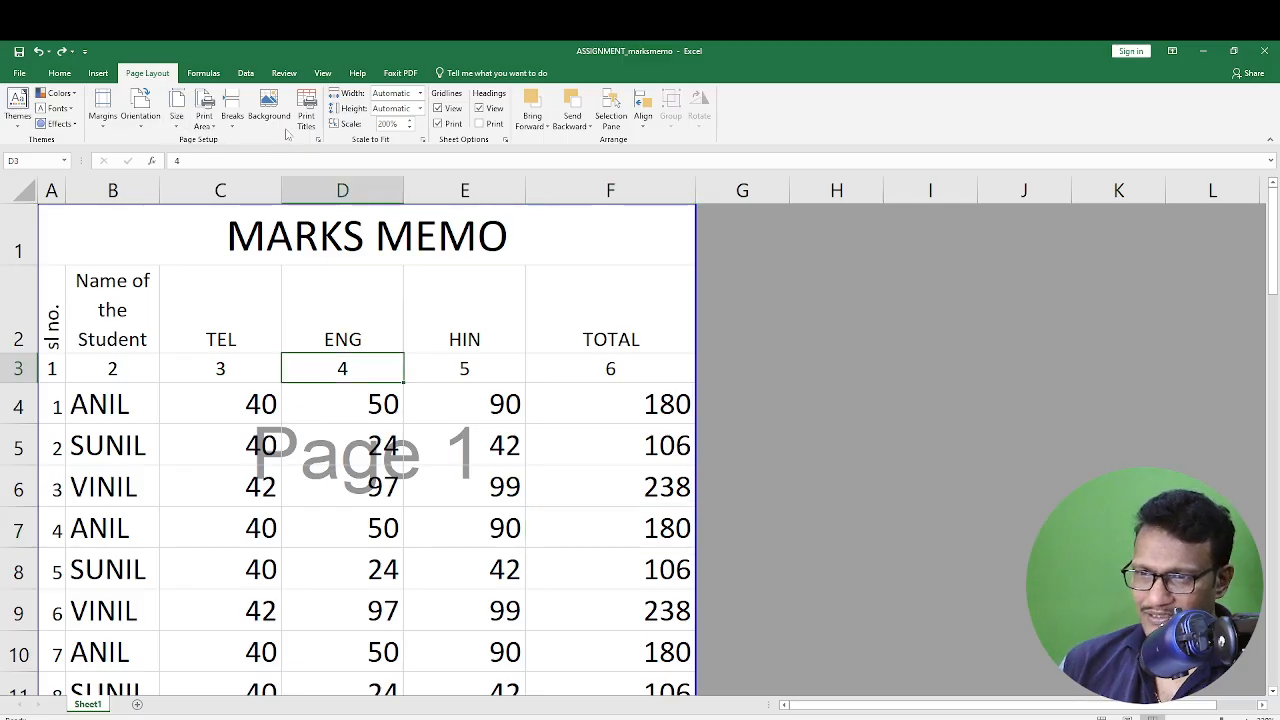
pyautogui.click(309, 116)
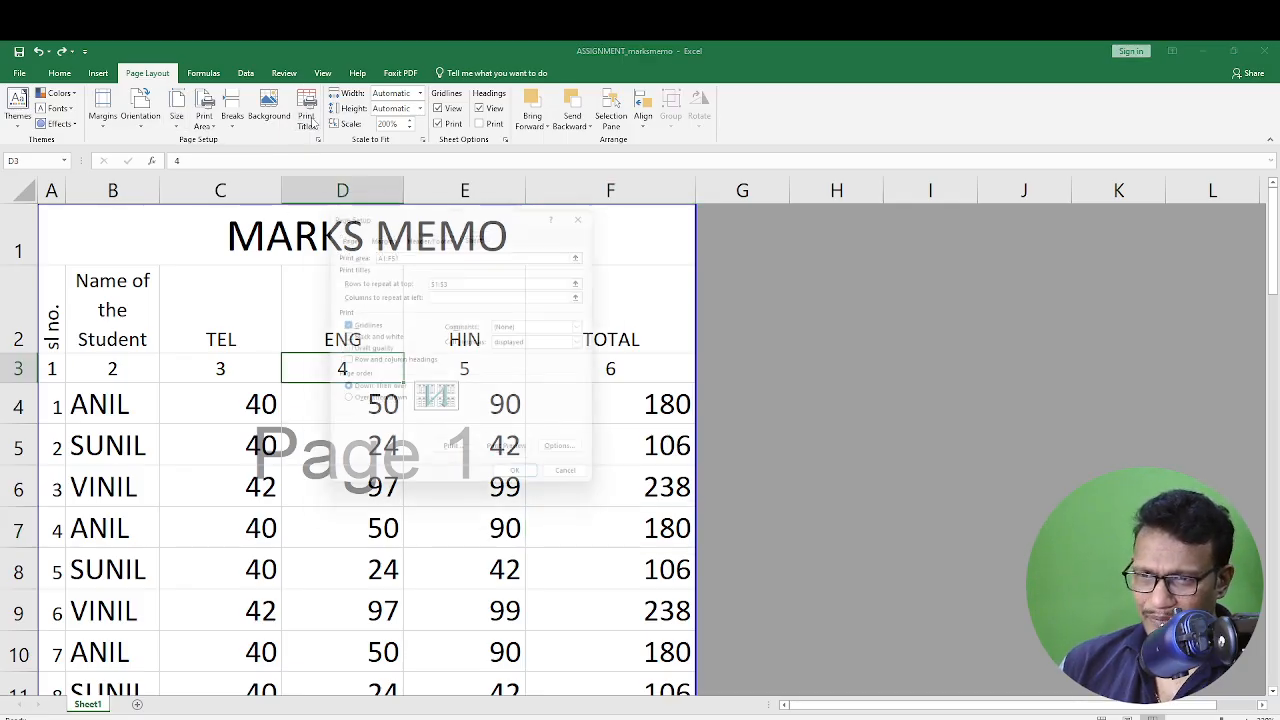
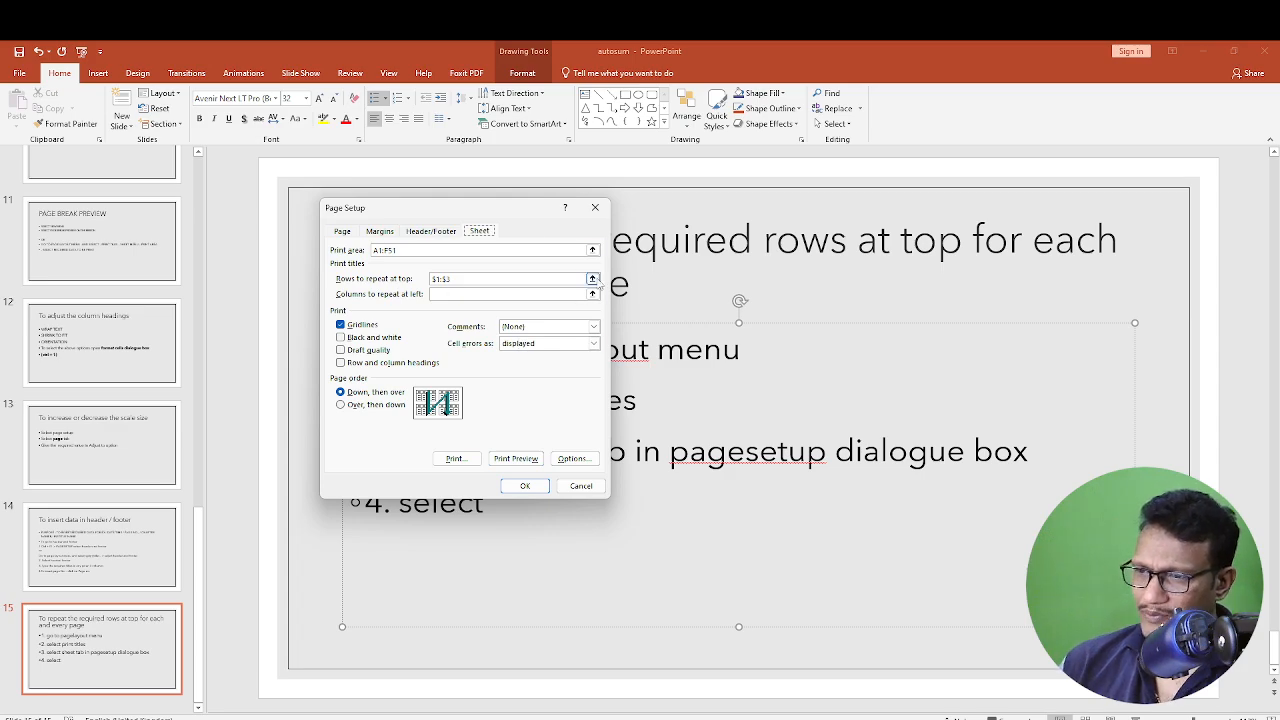
# Examine the range selector of the rows to repeat at top setting and return to slide 15 of the autosum presentation.
pyautogui.click(592, 279)
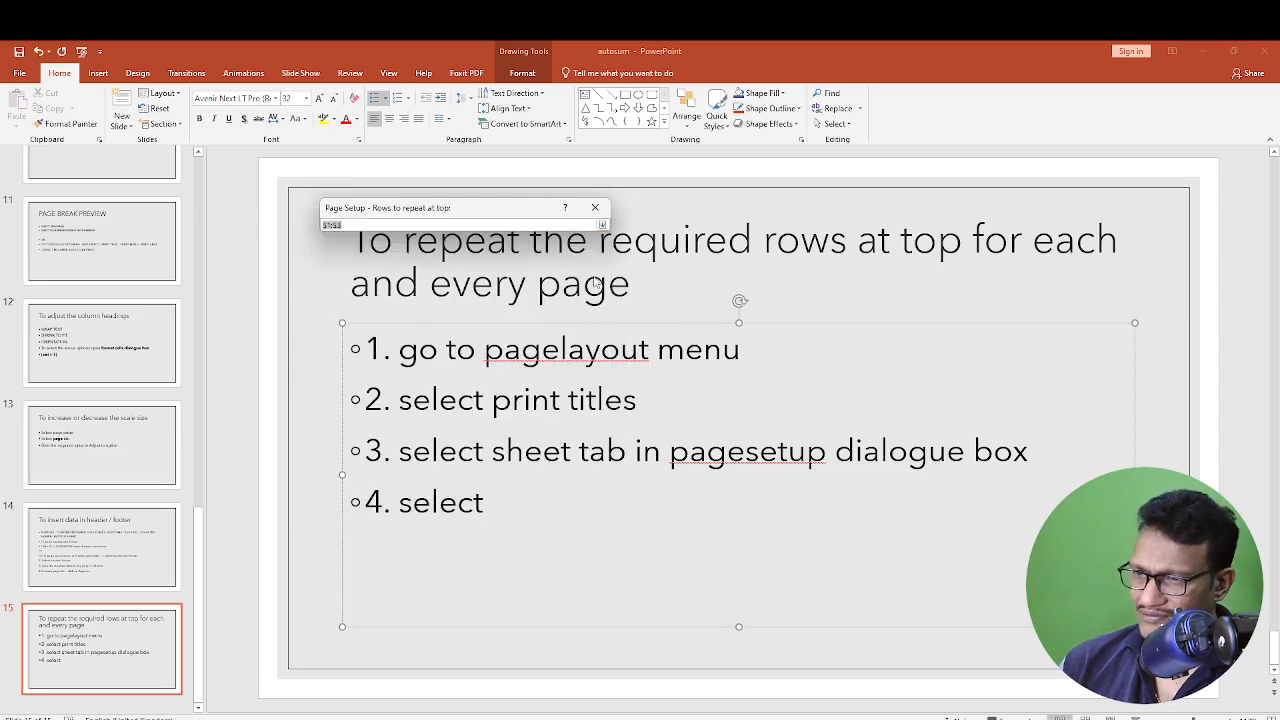
pyautogui.click(602, 225)
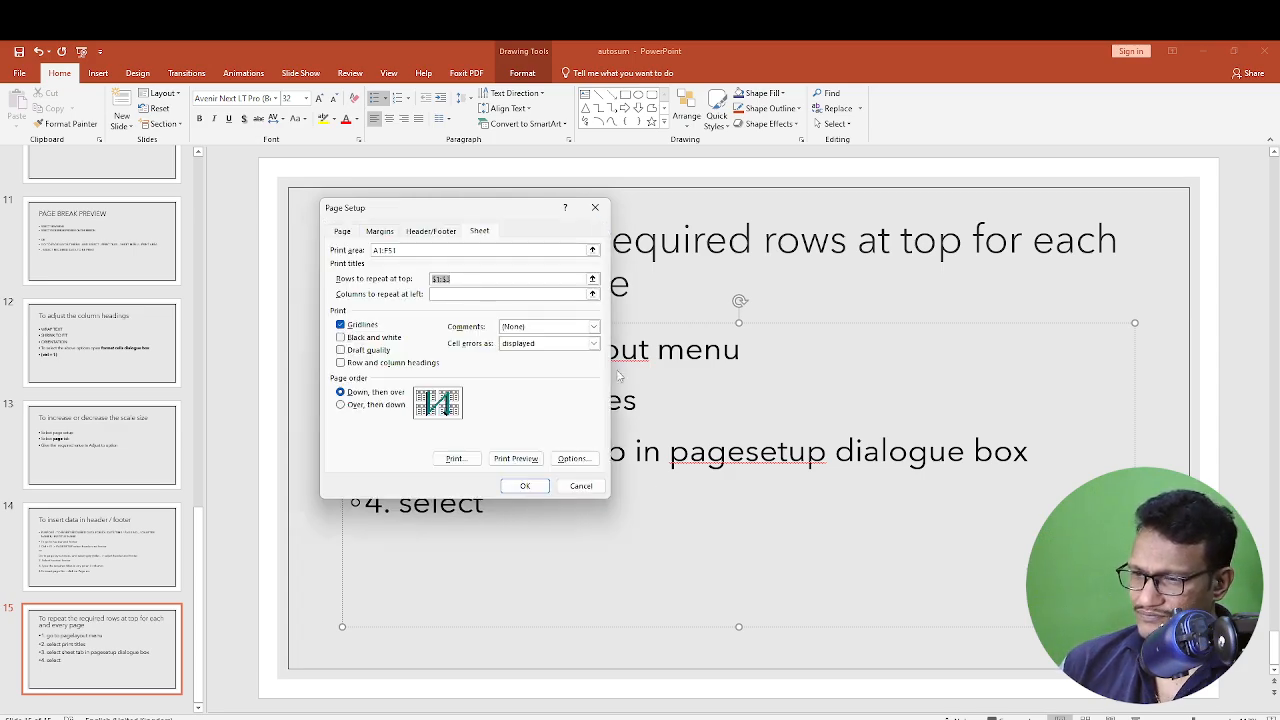
pyautogui.click(692, 492)
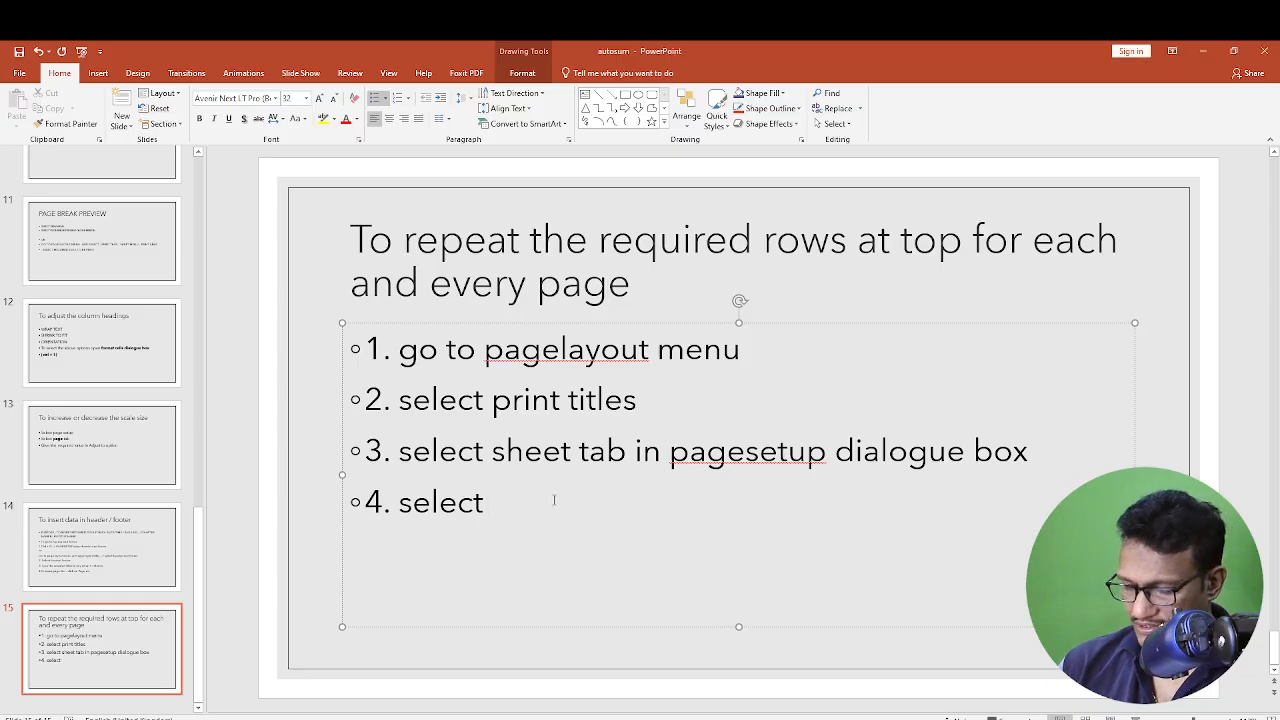
# Complete the fourth instruction as "4. select “rows to repeat at top” option and select the desired rows" and begin a new bullet below it.
pyautogui.write('r')
pyautogui.press('BackSpace')
pyautogui.write('"rows')
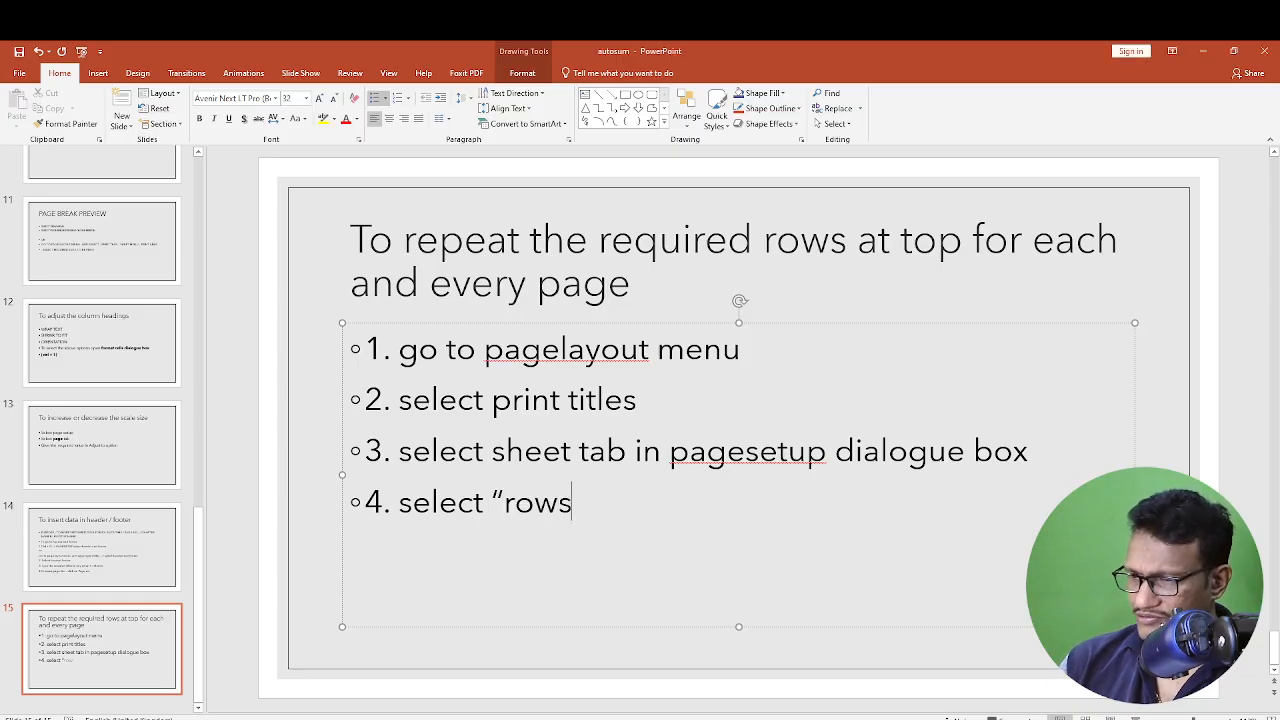
pyautogui.write(' to repea')
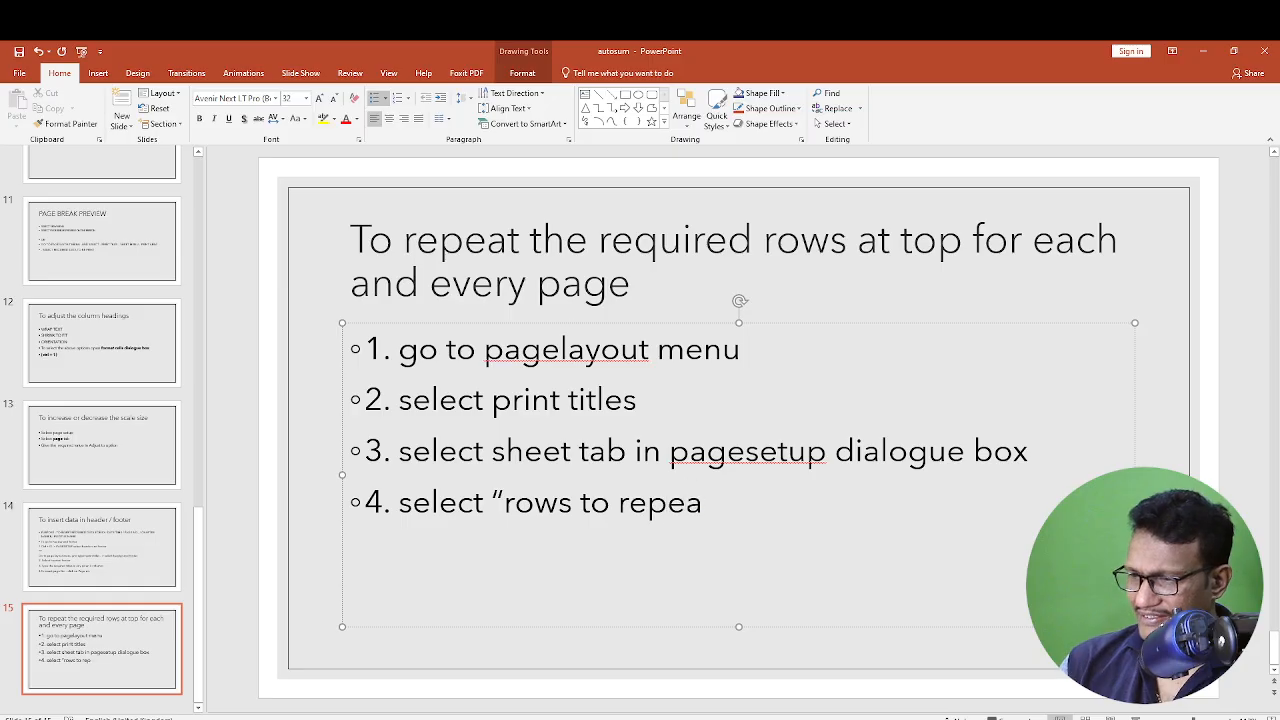
pyautogui.write('t at top')
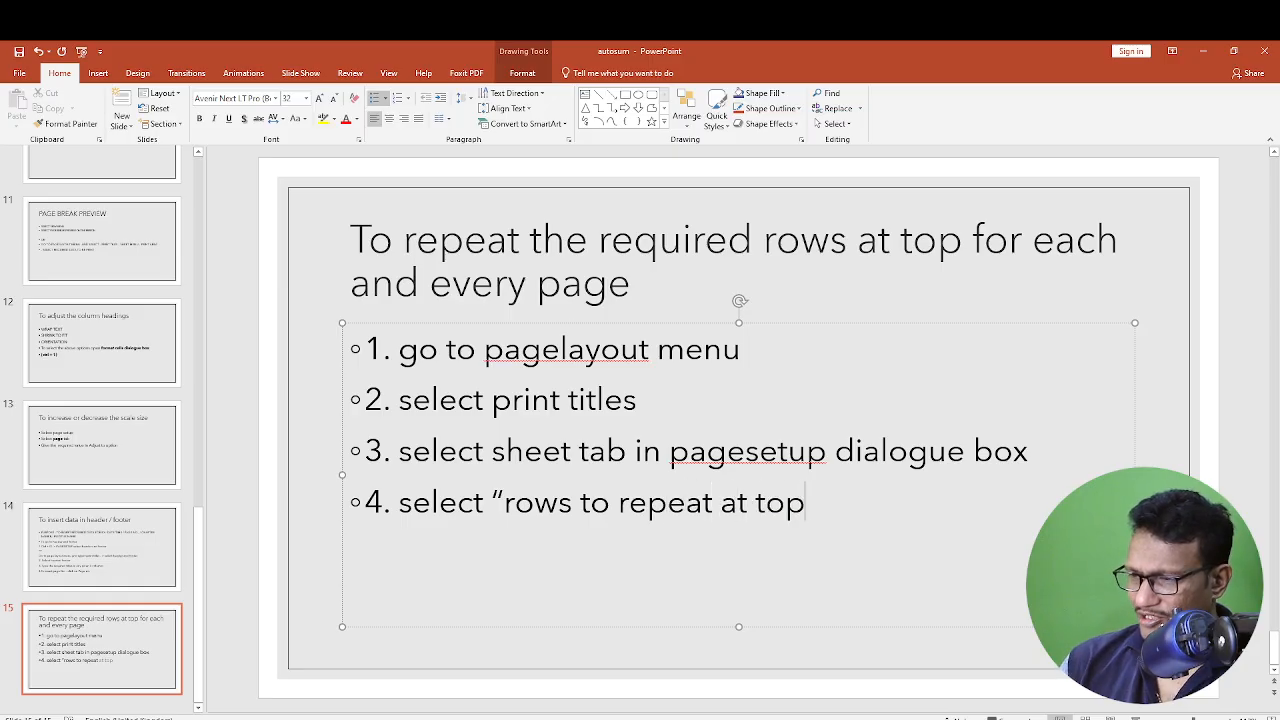
pyautogui.write('" option and')
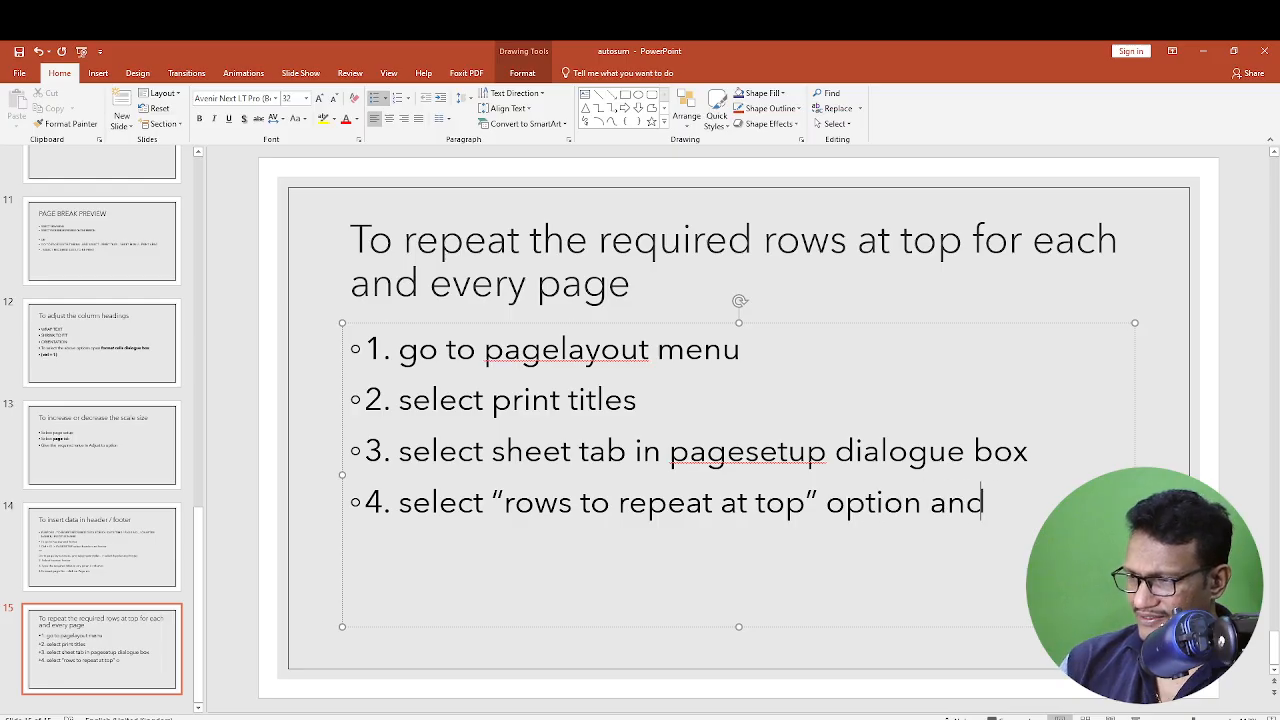
pyautogui.write(' select')
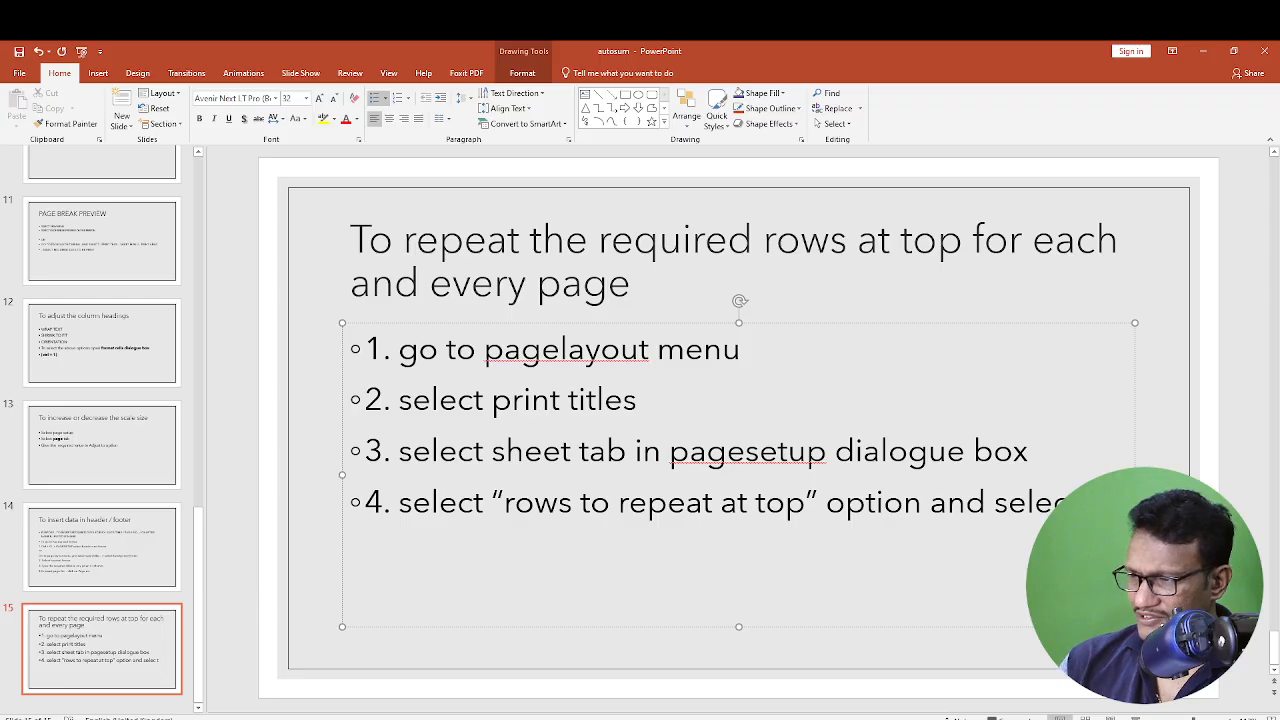
pyautogui.write(' the desi')
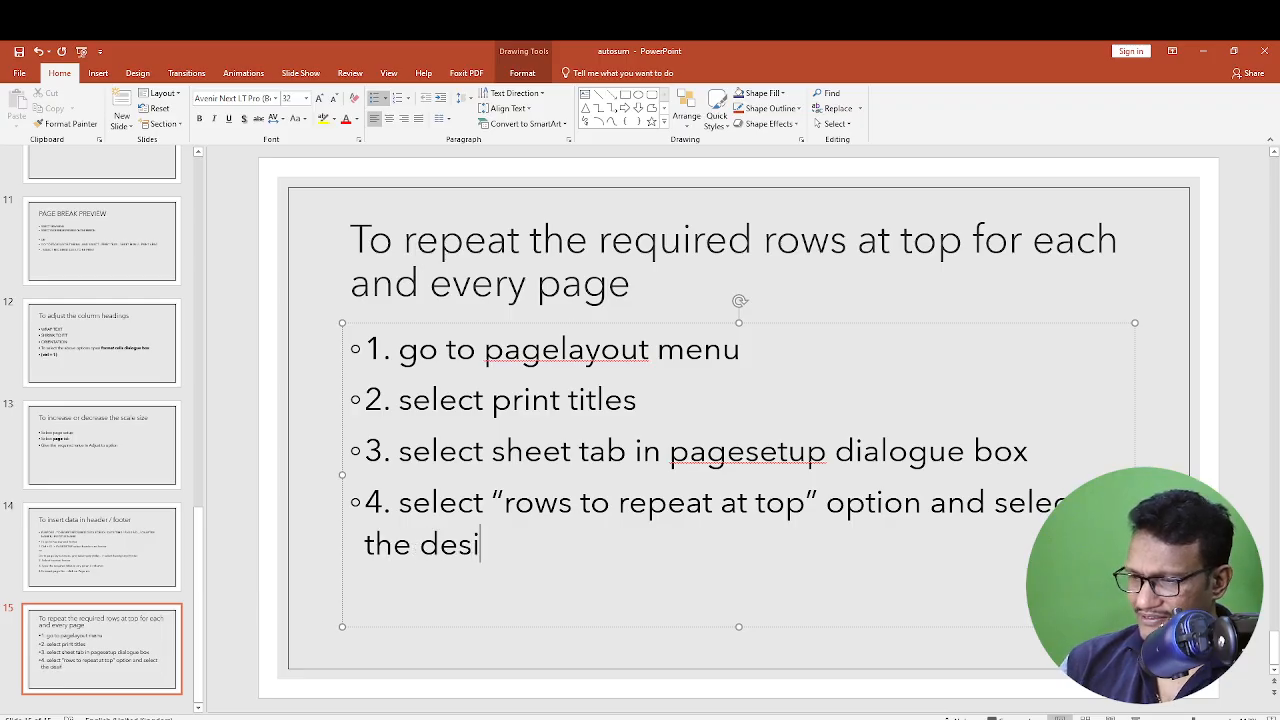
pyautogui.write('red rows')
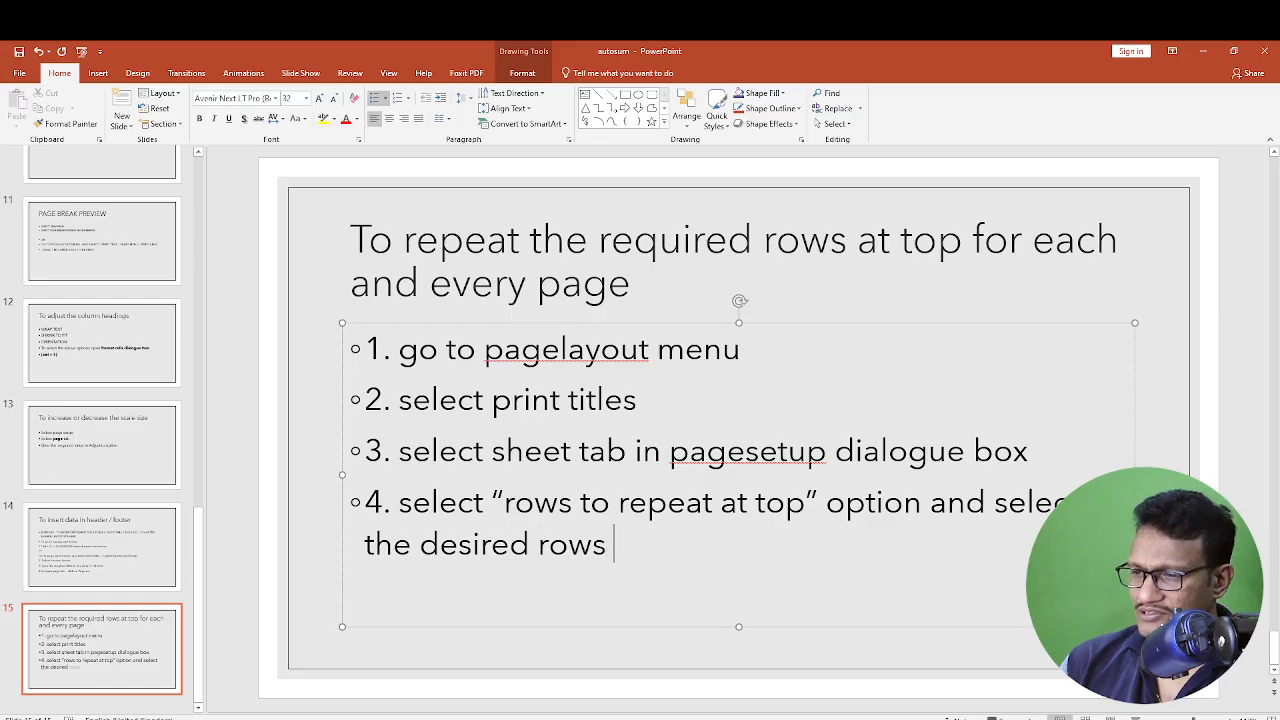
pyautogui.press('Return')
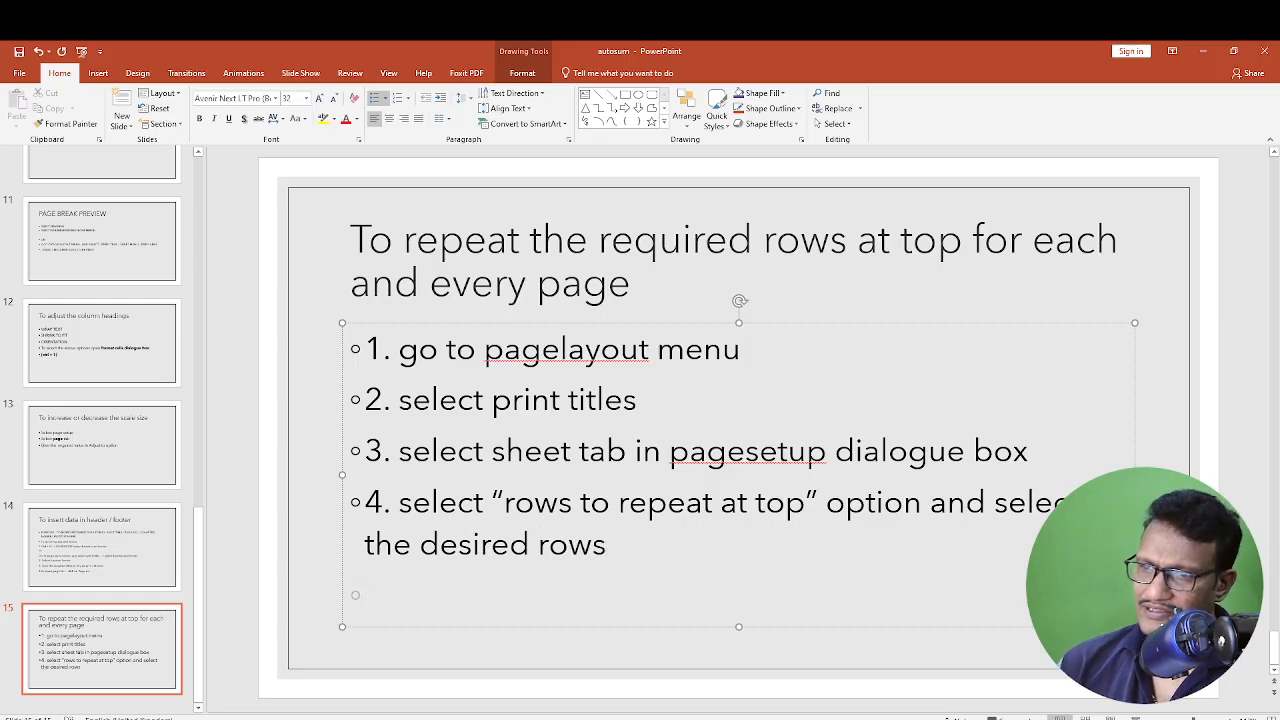
# Close the open page setup, switch to the marks memo in Excel, and look over its pages in the print preview.
pyautogui.click(534, 502)
pyautogui.hotkey('alt', 'Tab')
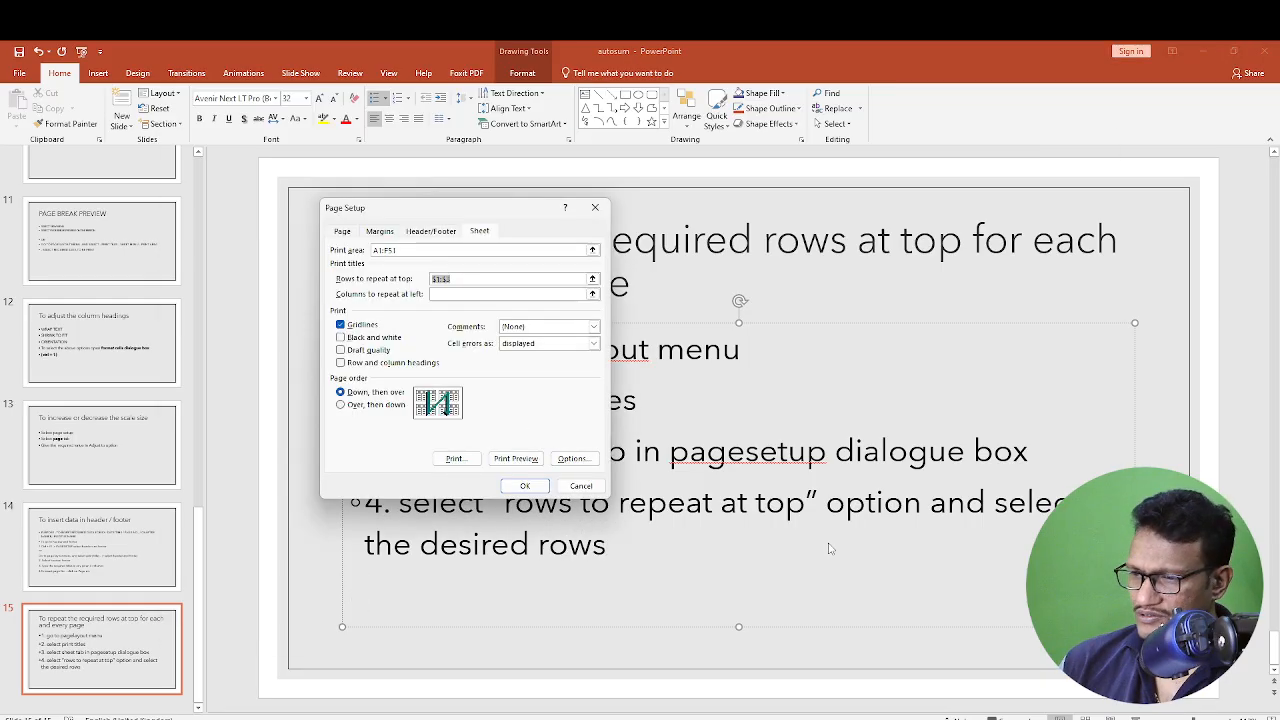
pyautogui.click(909, 548)
pyautogui.press('Escape')
pyautogui.hotkey('alt', 'Tab')
pyautogui.press('Tab')
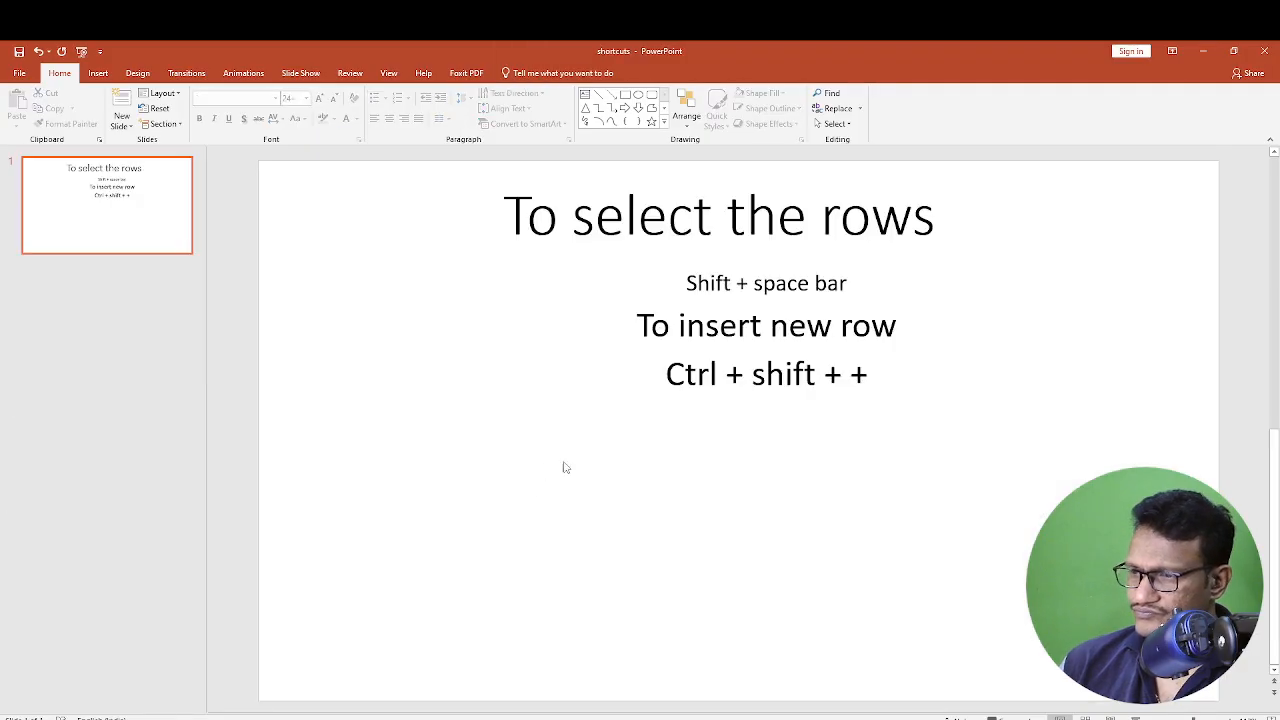
pyautogui.hotkey('alt', 'Tab')
pyautogui.press('Tab')
pyautogui.hotkey('ctrl', 'p')
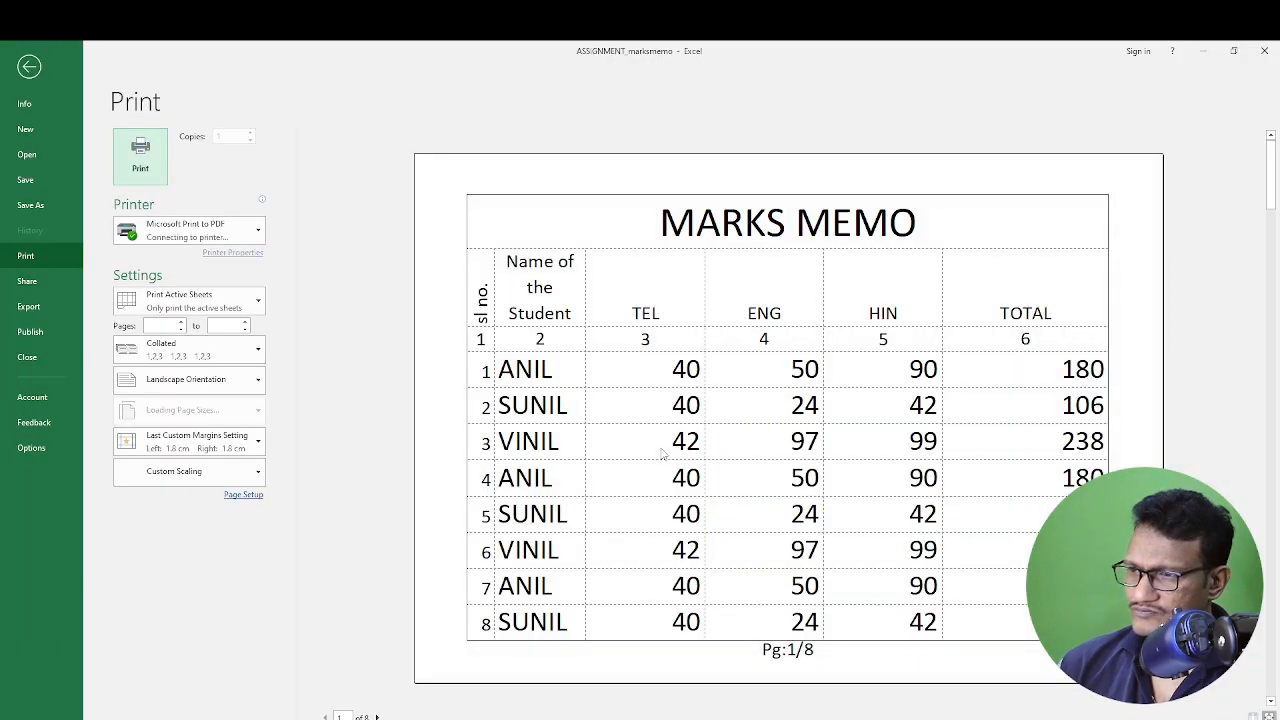
pyautogui.scroll(-2, 670, 443)
pyautogui.scroll(1, 670, 442)
pyautogui.scroll(1, 670, 443)
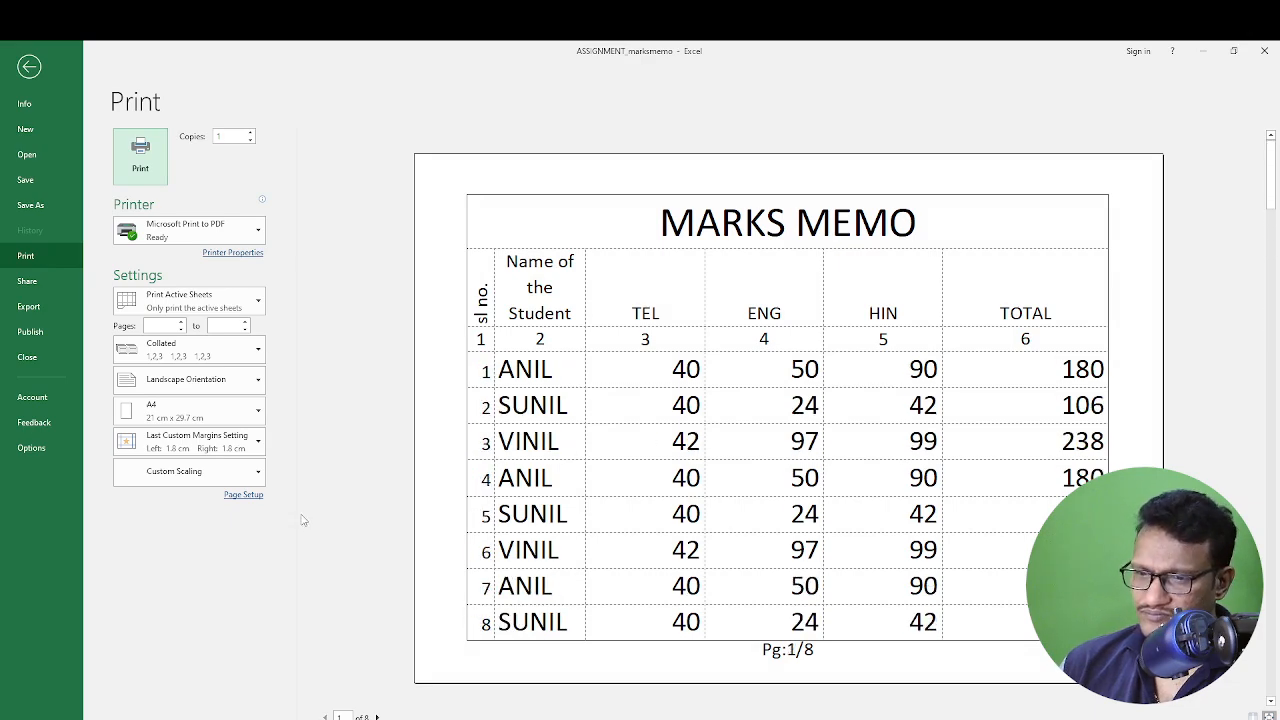
# Check the print title options in the page setup reached from the print preview, and return to the sheet.
pyautogui.click(244, 494)
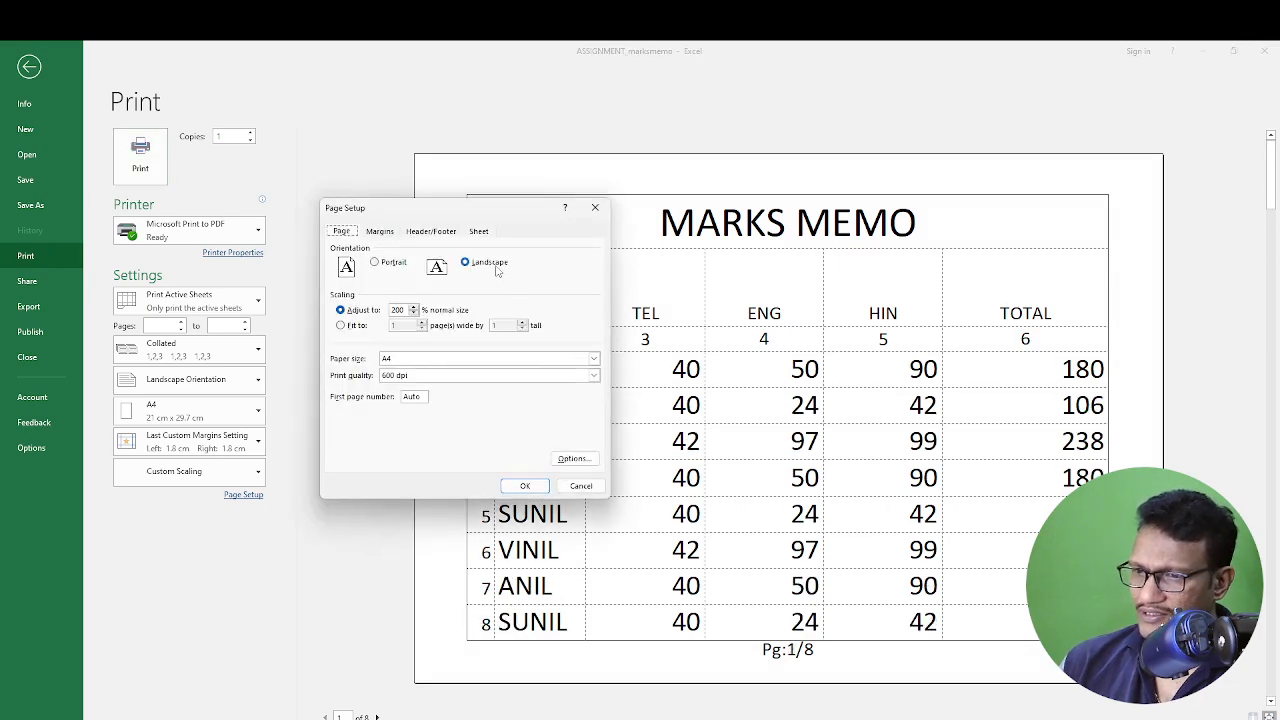
pyautogui.click(479, 232)
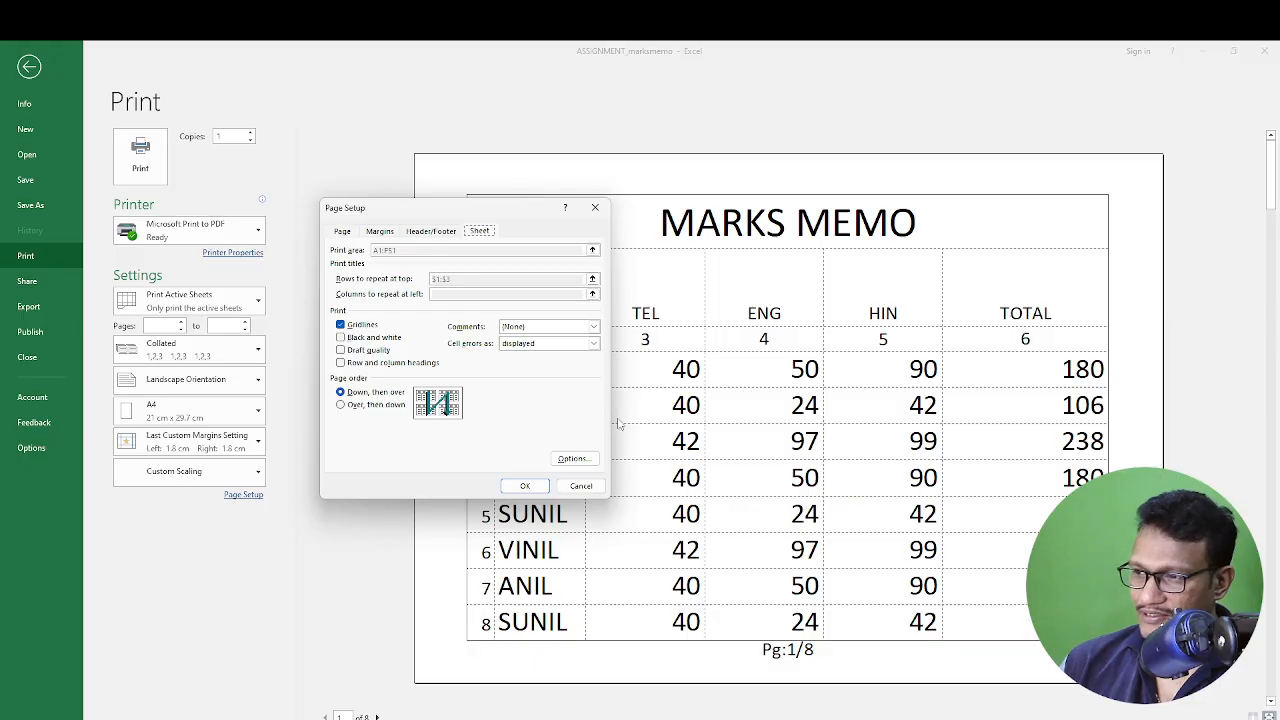
pyautogui.press('Return')
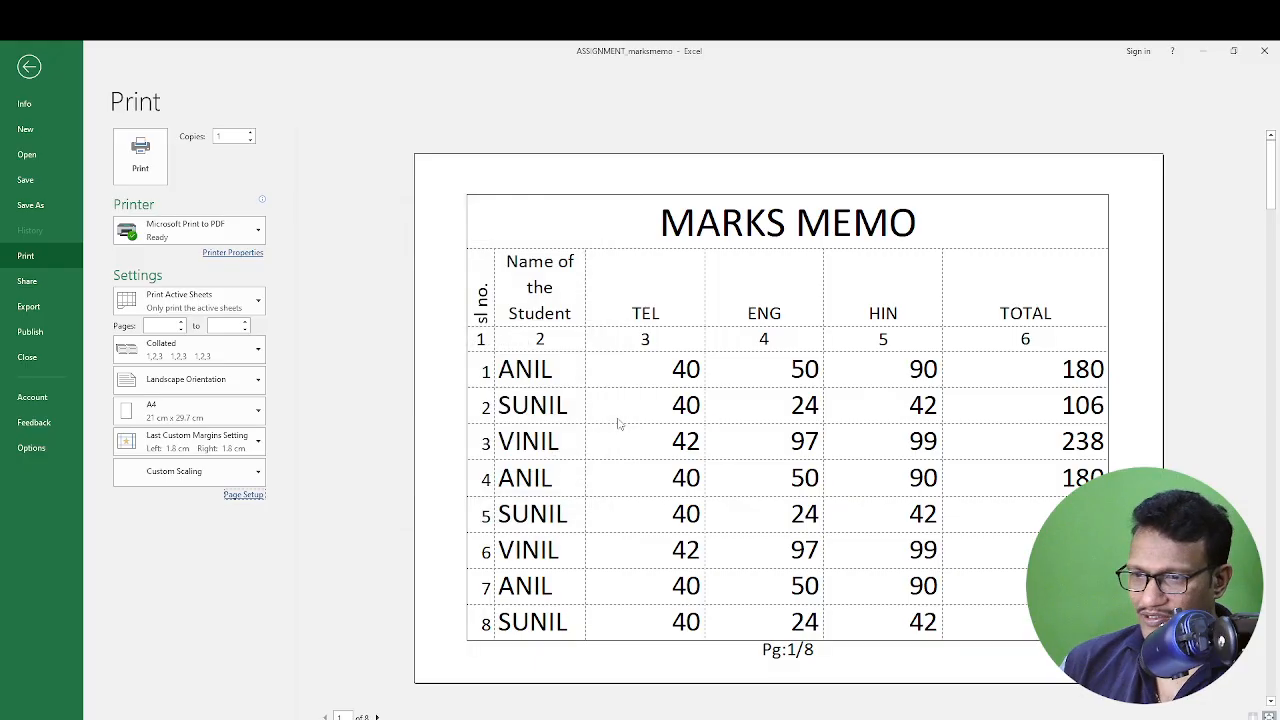
pyautogui.press('Escape')
pyautogui.keyDown('ctrl'); pyautogui.scroll(-1, 520, 408); pyautogui.keyUp('ctrl')
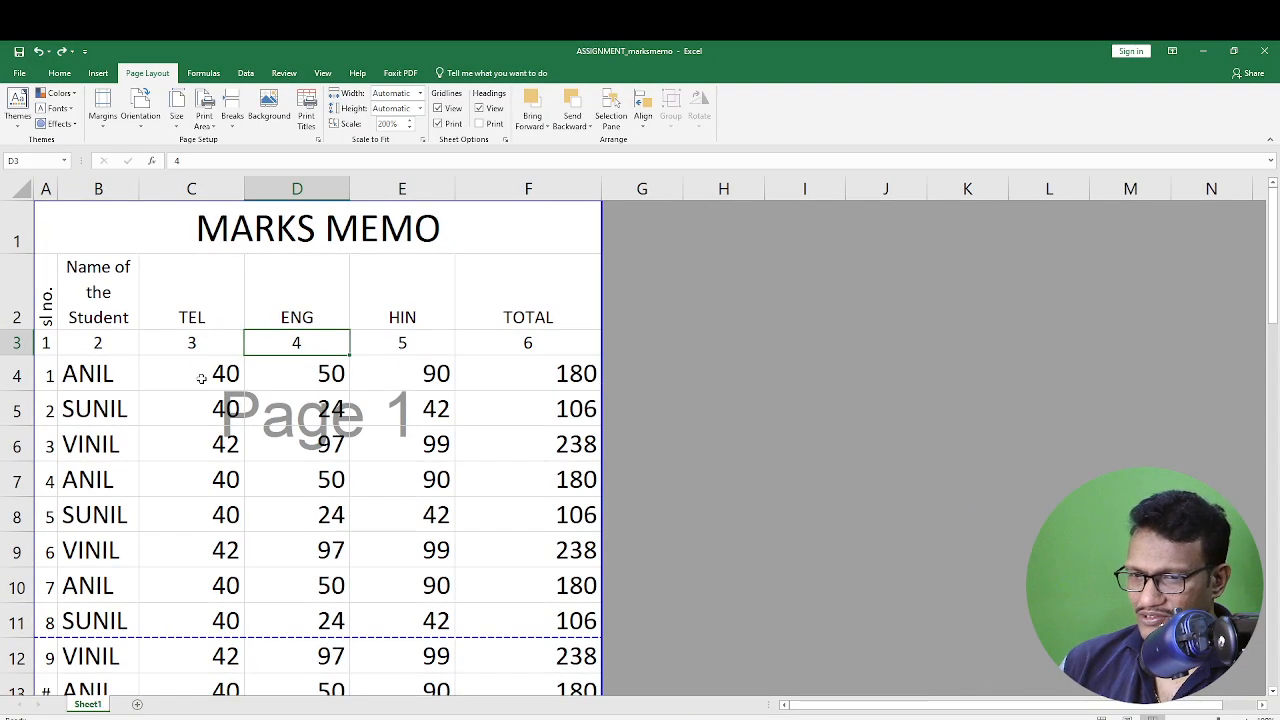
# Open the print titles settings directly from the sheet, examine the row and column repeat options, and accept the dialog.
pyautogui.click(230, 319)
pyautogui.hotkey('ctrl', 'p')
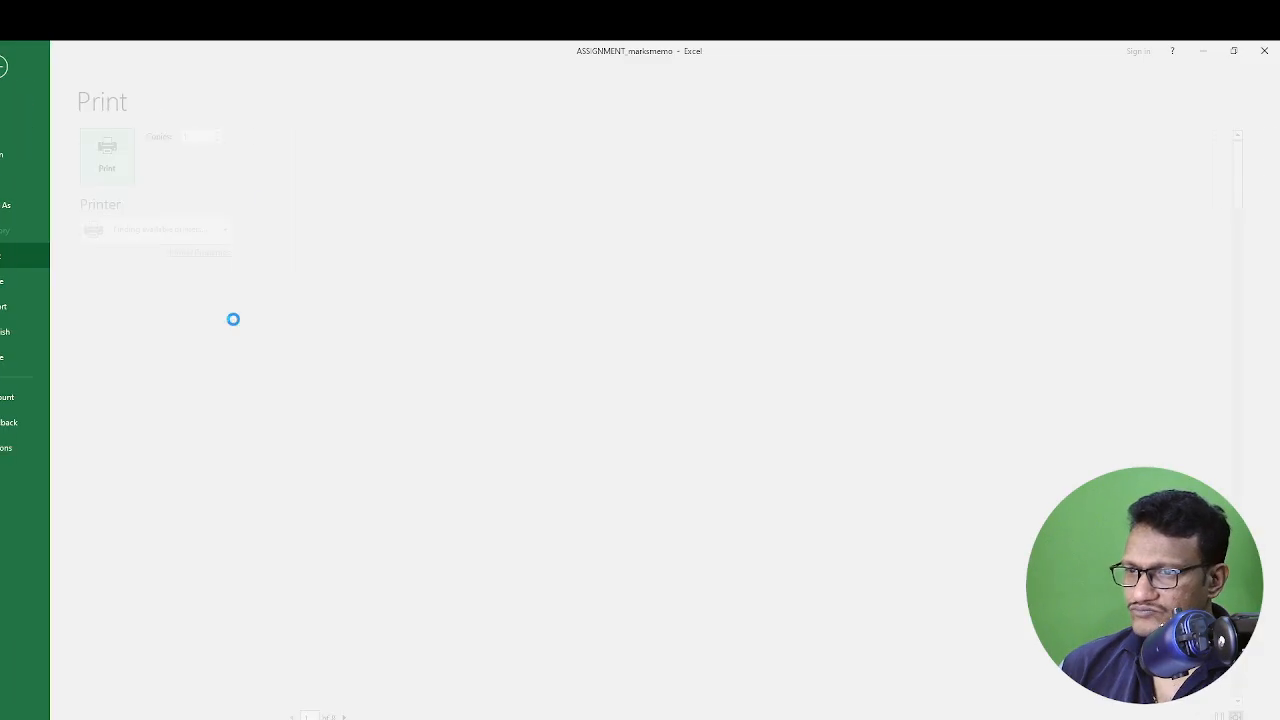
pyautogui.press('Escape')
pyautogui.click(306, 110)
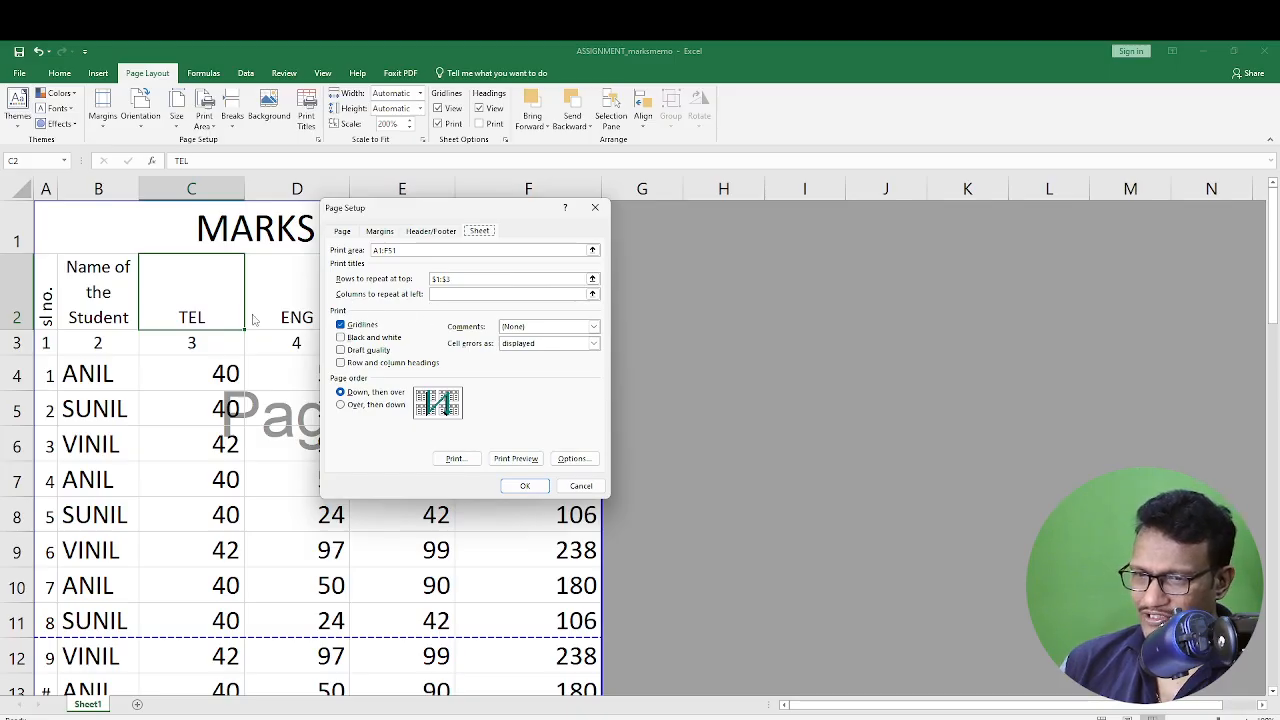
pyautogui.press('Return')
# Copy the TEL, ENG, HIN and TOTAL columns of the marks memo, from C2 down to F51.
pyautogui.click(104, 373)
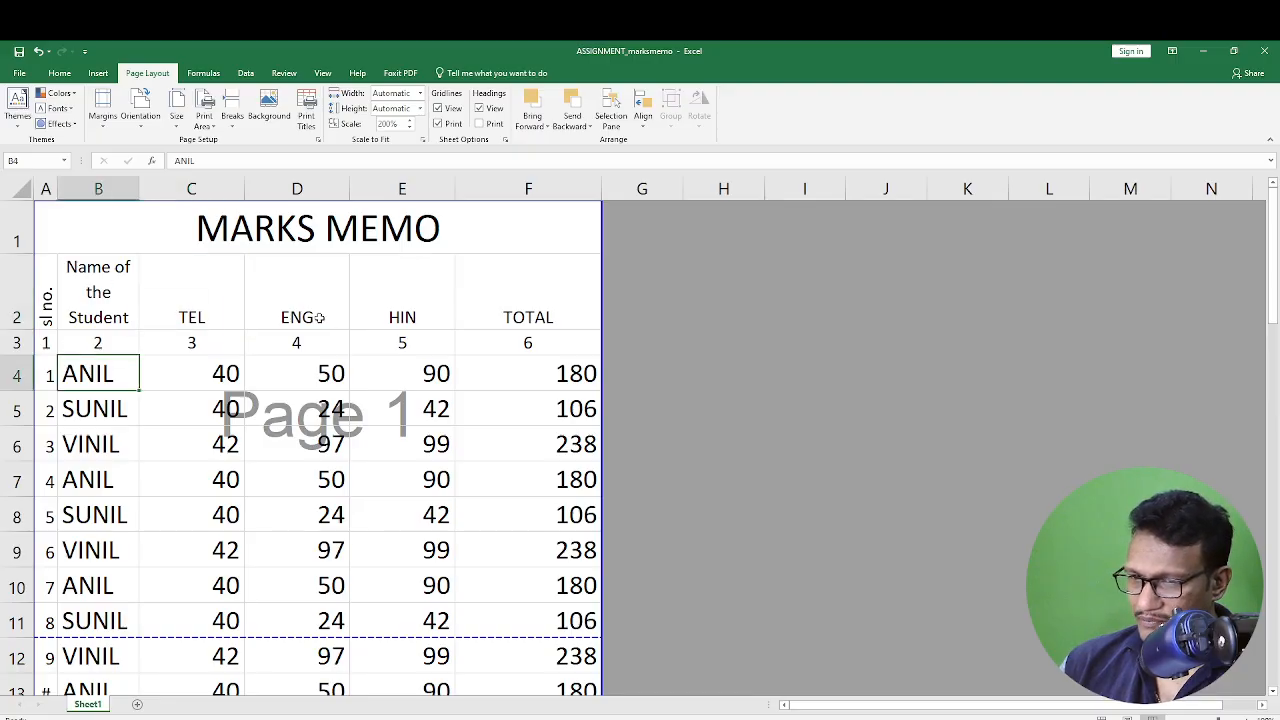
pyautogui.moveTo(100, 300); pyautogui.dragTo(530, 550)
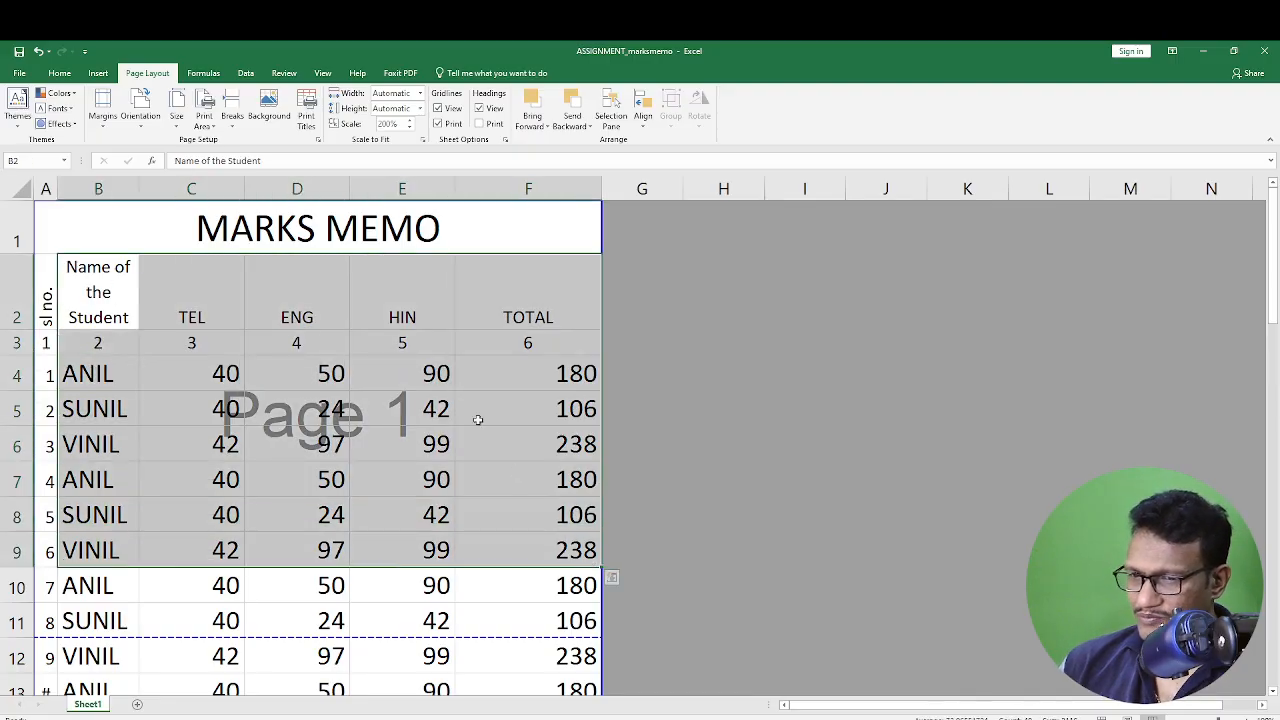
pyautogui.click(371, 316)
pyautogui.moveTo(201, 313); pyautogui.dragTo(558, 702)
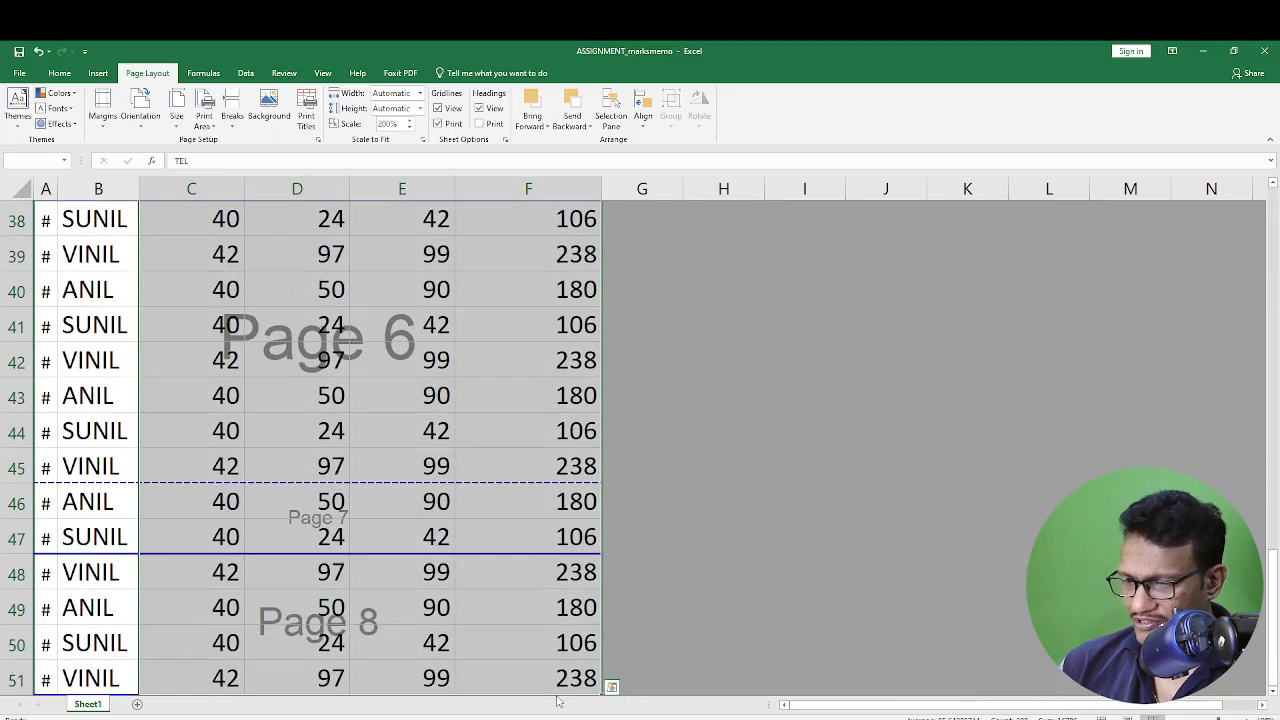
pyautogui.hotkey('ctrl', 'c')
pyautogui.scroll(12, 529, 606)
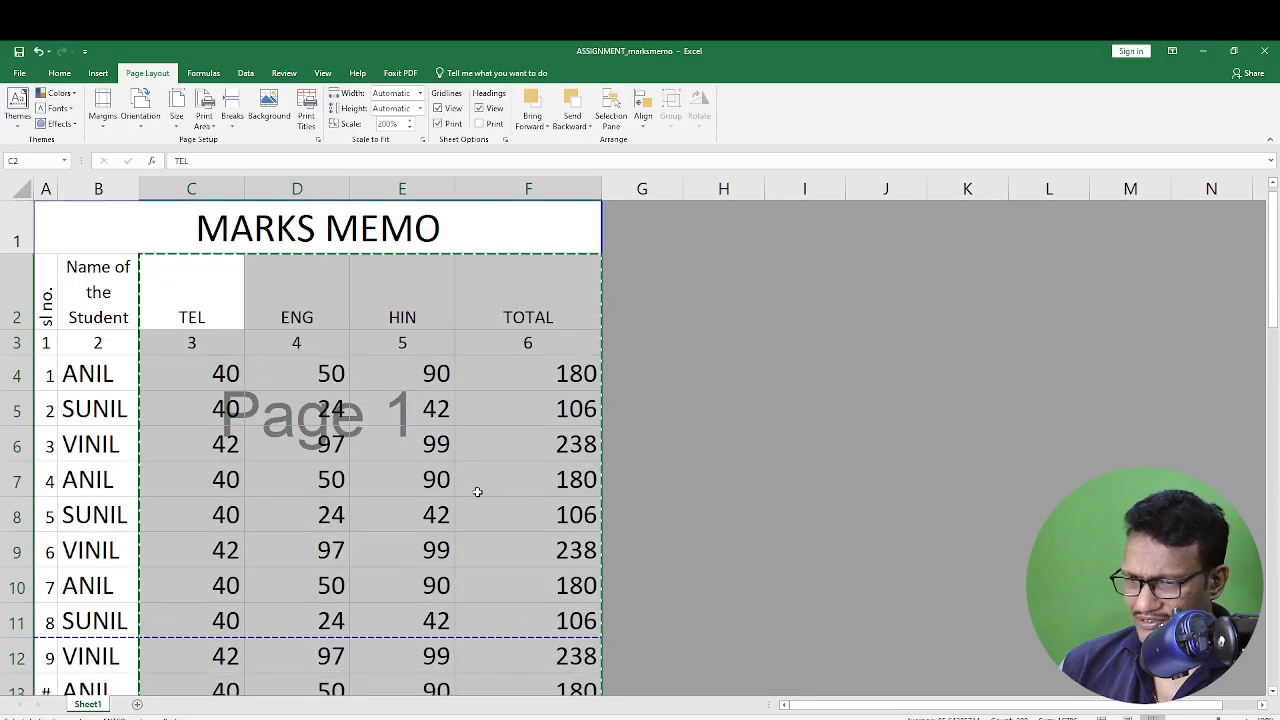
pyautogui.click(202, 312)
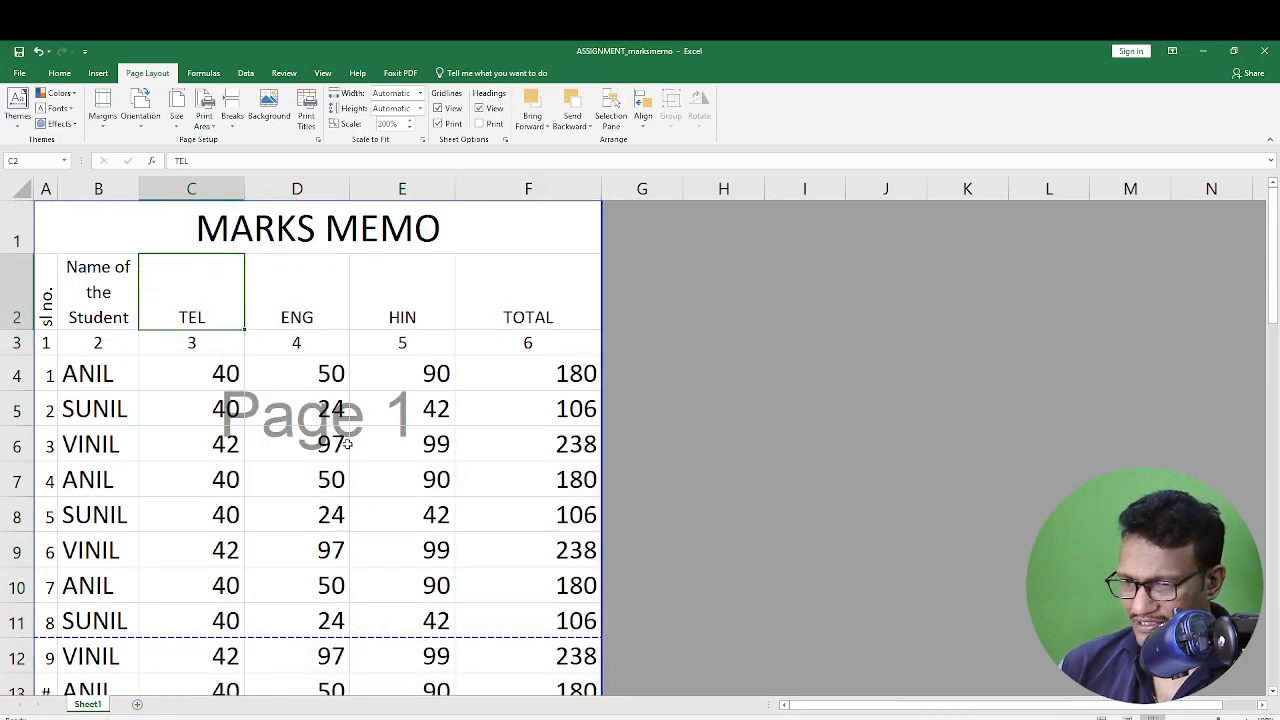
pyautogui.hotkey('ctrl', 'shift', 'End')
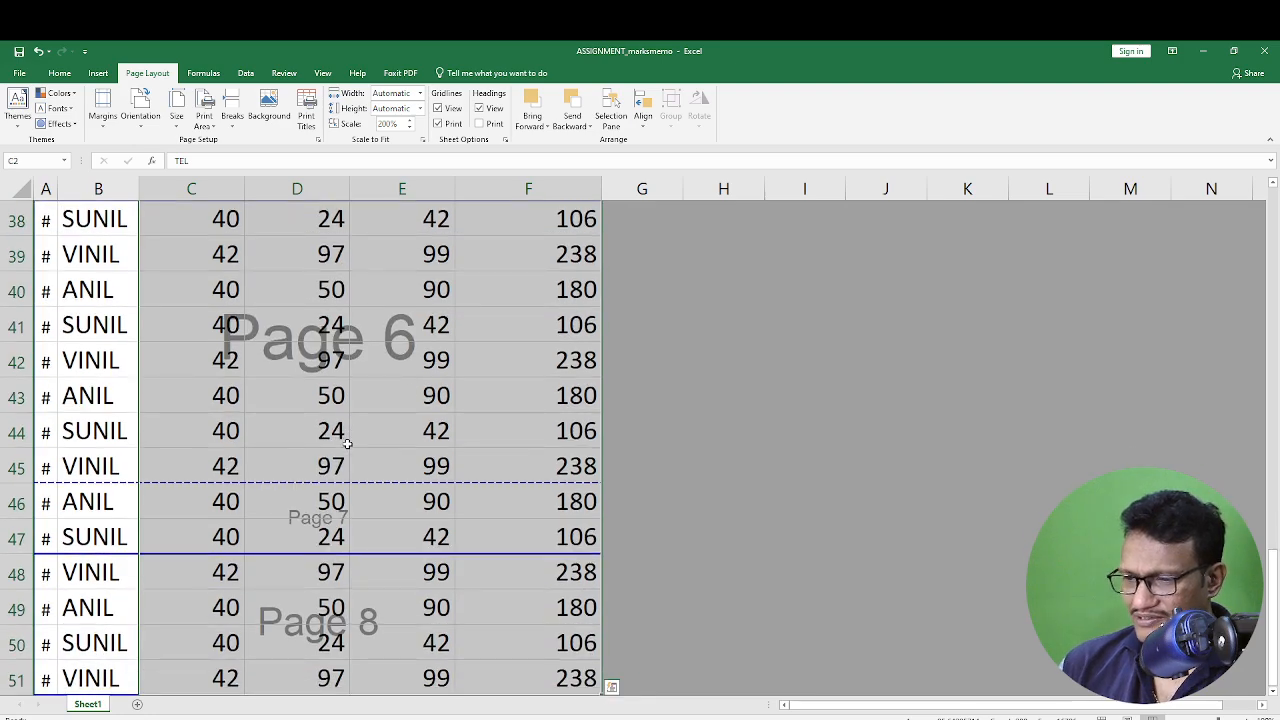
pyautogui.scroll(12, 714, 363)
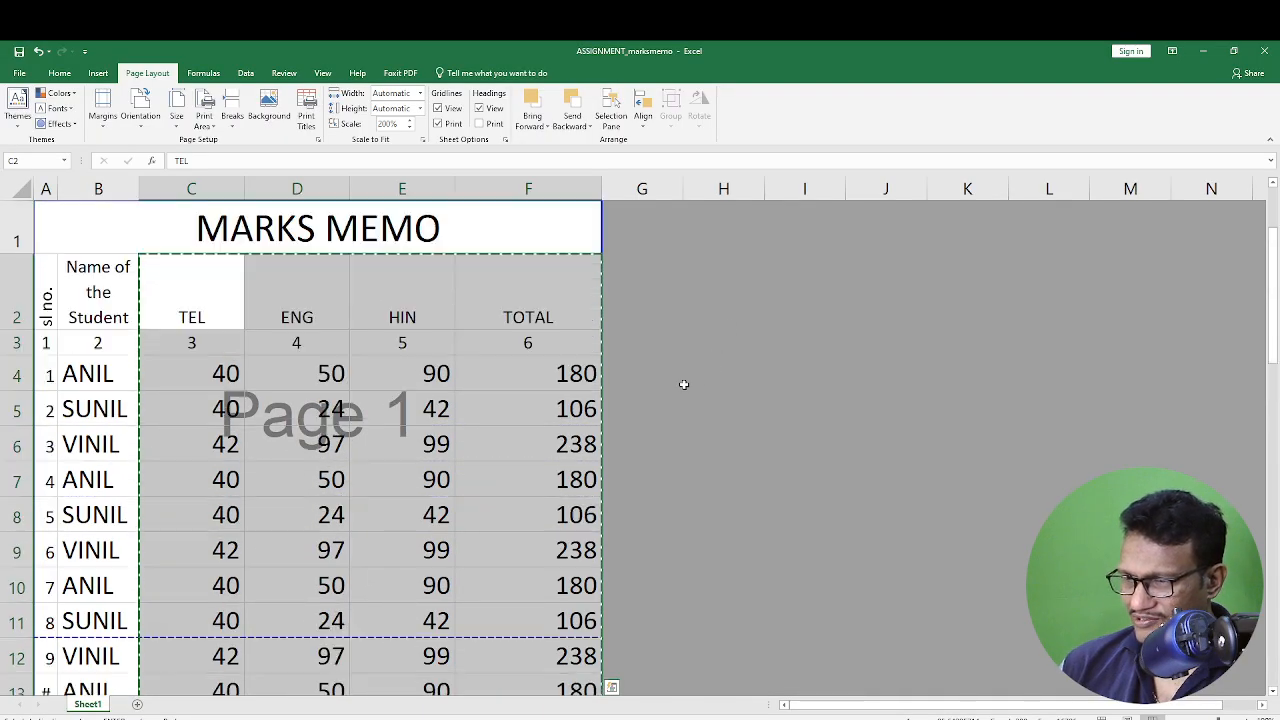
# Paste the copied subject and total columns beside the table, starting at cell G2.
pyautogui.click(608, 262)
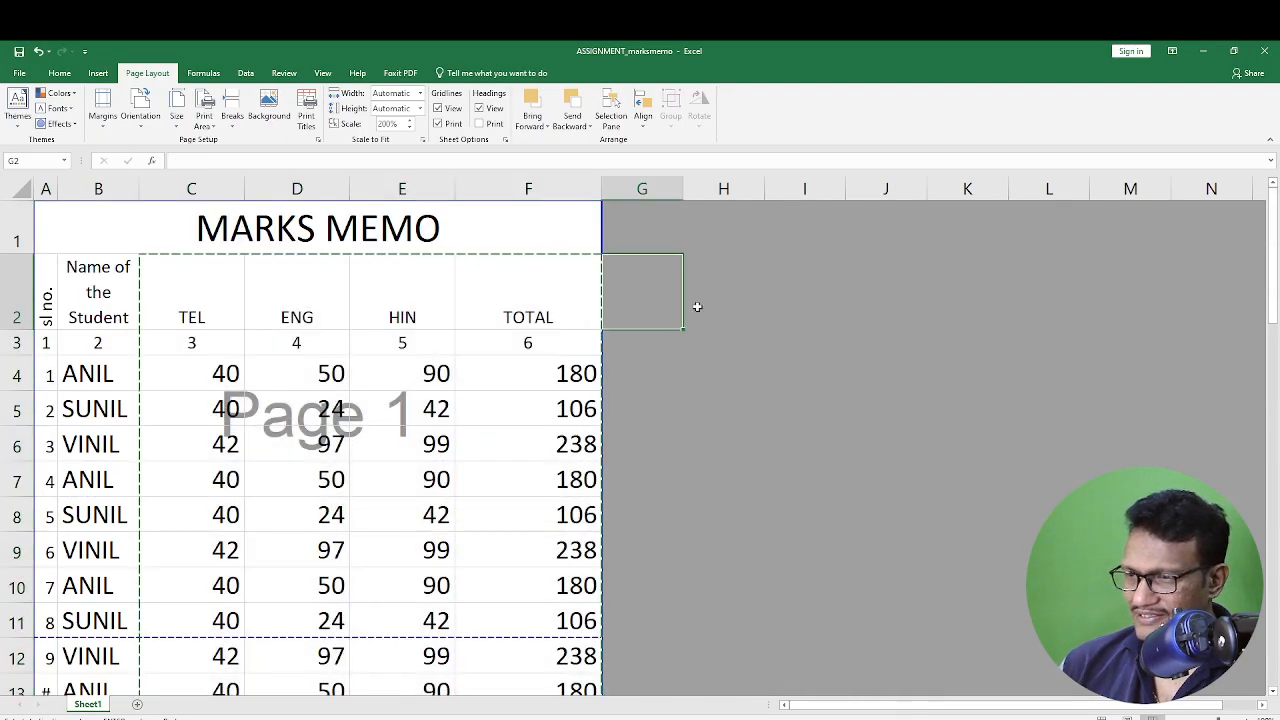
pyautogui.hotkey('ctrl', 'v')
pyautogui.press('Left')
pyautogui.press('Right')
pyautogui.press('Right')
pyautogui.press('Right')
pyautogui.press('Right')
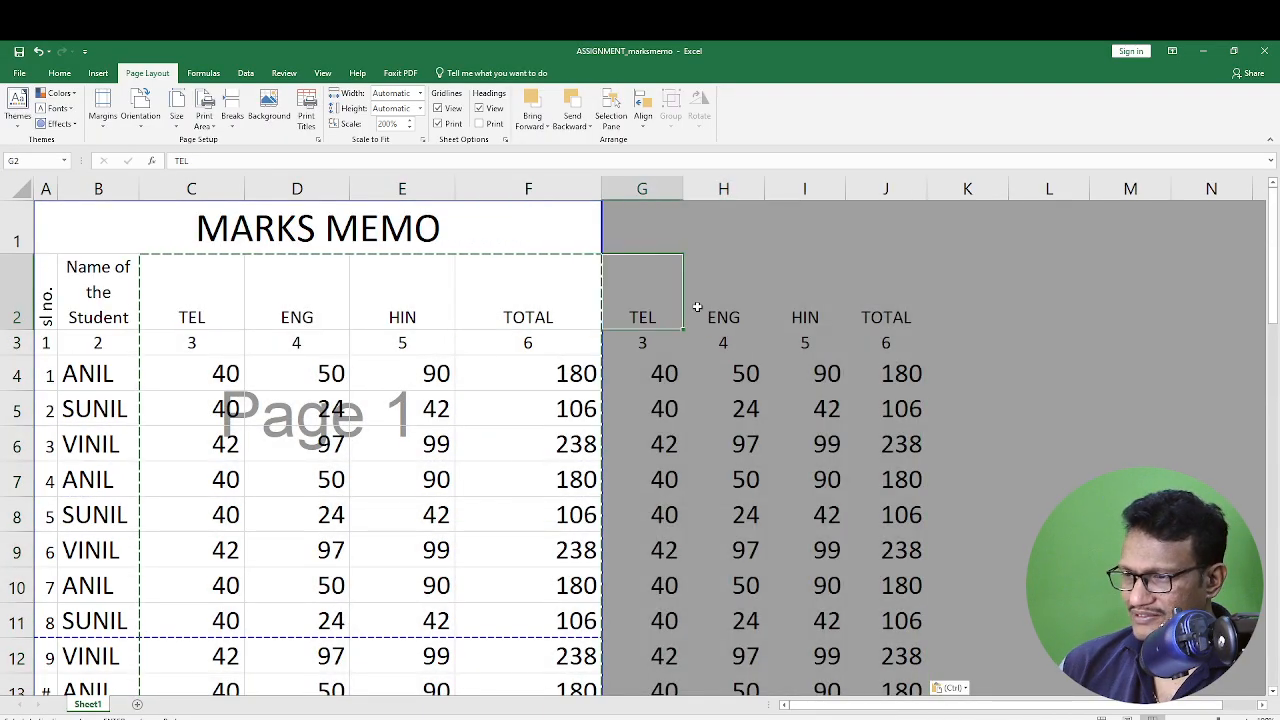
# Paste the copied subject and total columns twice more, starting at cells K2 and O2.
pyautogui.press('Right')
pyautogui.hotkey('ctrl', 'v')
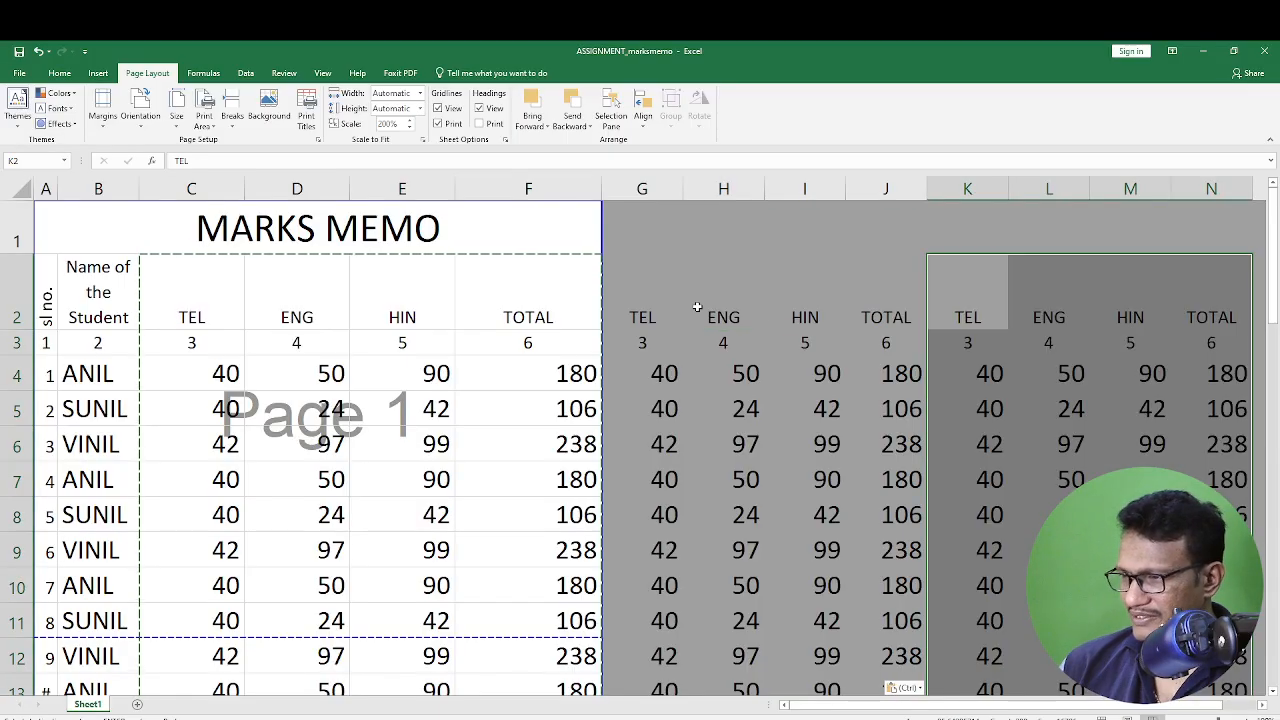
pyautogui.press('Left')
pyautogui.press('Right')
pyautogui.press('Right')
pyautogui.press('Right')
pyautogui.press('Right')
pyautogui.press('Right')
pyautogui.press('Right')
pyautogui.press('Right')
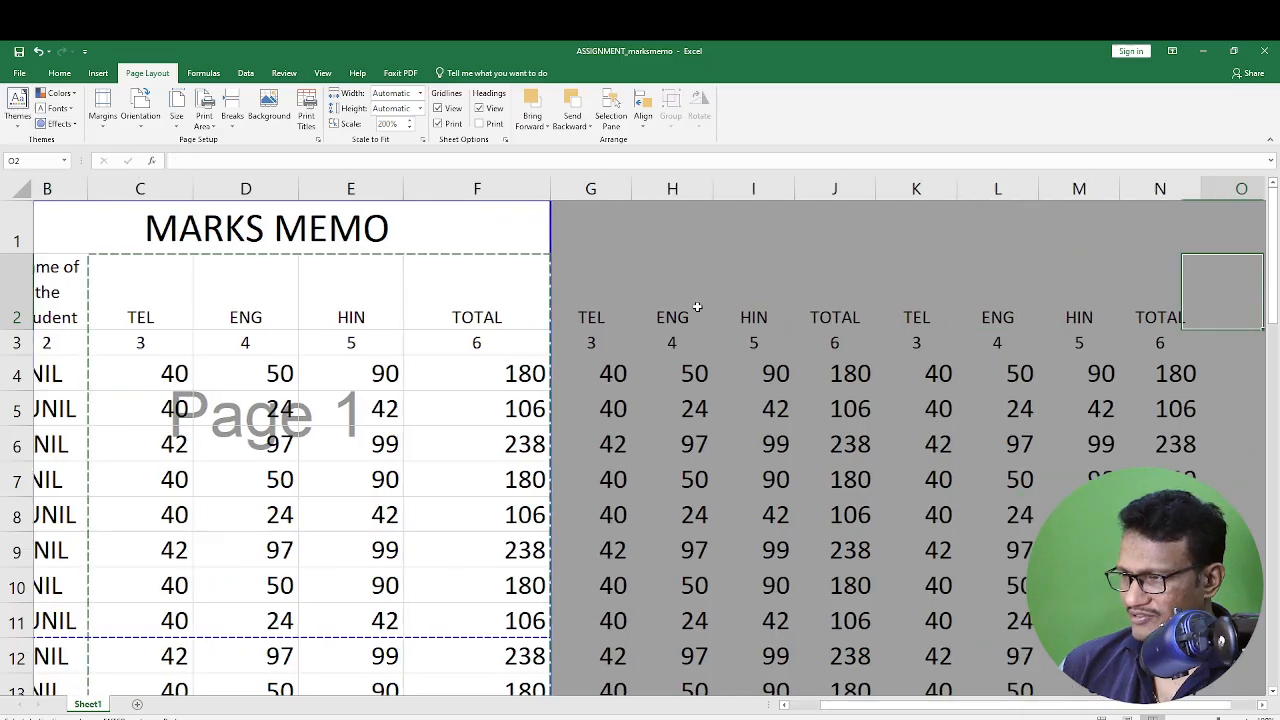
pyautogui.press('Left')
pyautogui.press('Left')
pyautogui.press('Left')
pyautogui.press('Right')
pyautogui.hotkey('ctrl', 'v')
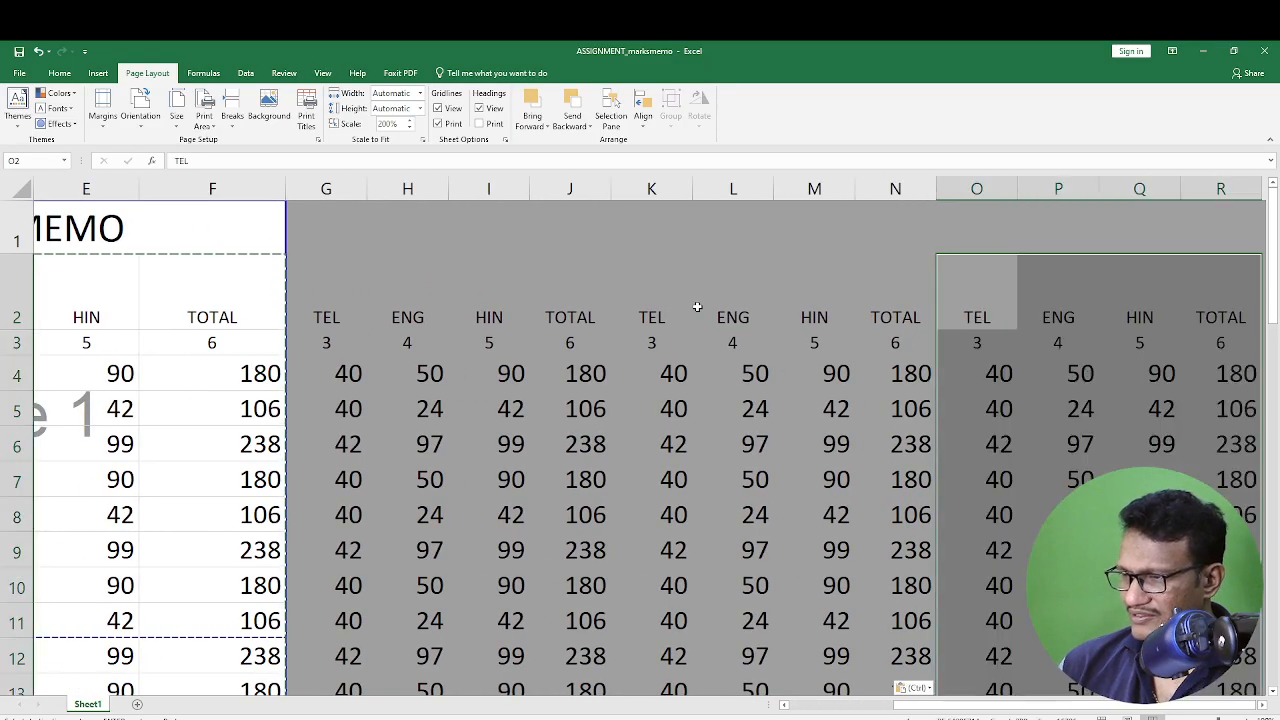
# Extend the sheet's print area over the pasted columns so that it ends after column R.
pyautogui.press('Left')
pyautogui.press('Left')
pyautogui.press('Left')
pyautogui.press('Left')
pyautogui.press('Left')
pyautogui.press('Left')
pyautogui.press('Left')
pyautogui.press('Left')
pyautogui.press('Left')
pyautogui.press('Left')
pyautogui.press('Left')
pyautogui.press('Left')
pyautogui.press('Left')
pyautogui.press('Left')
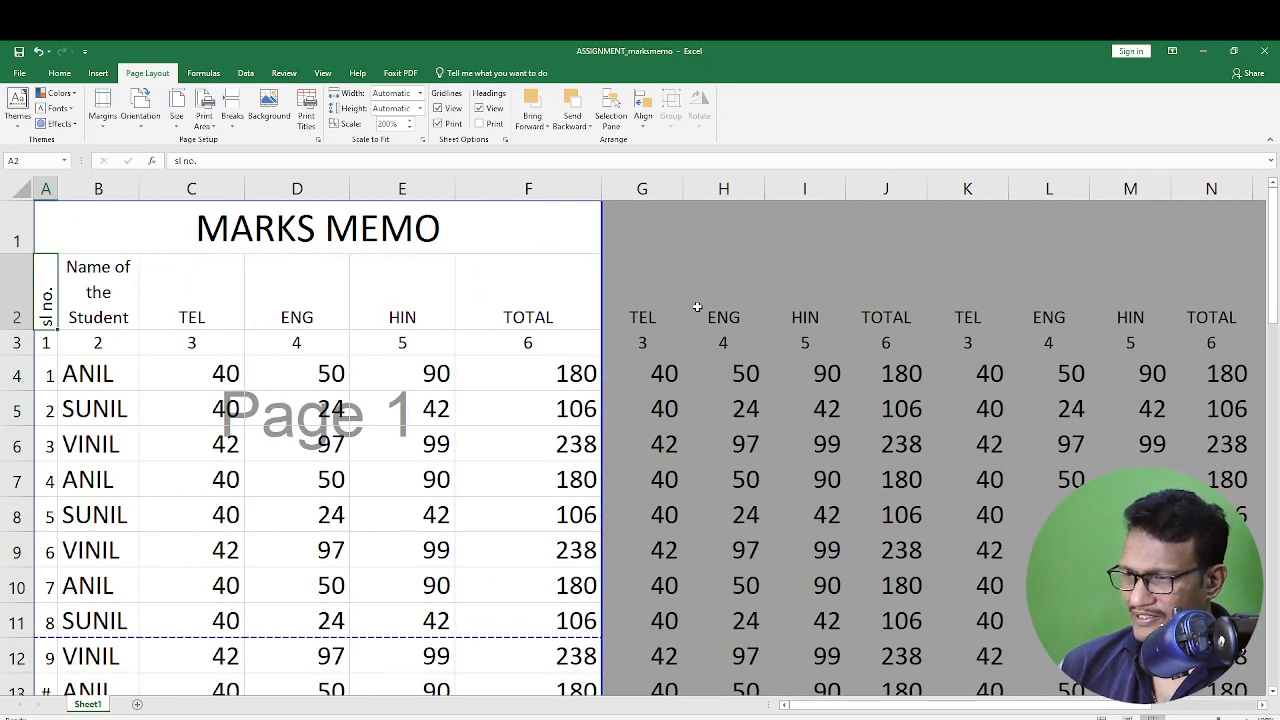
pyautogui.moveTo(601, 397); pyautogui.dragTo(1272, 408)
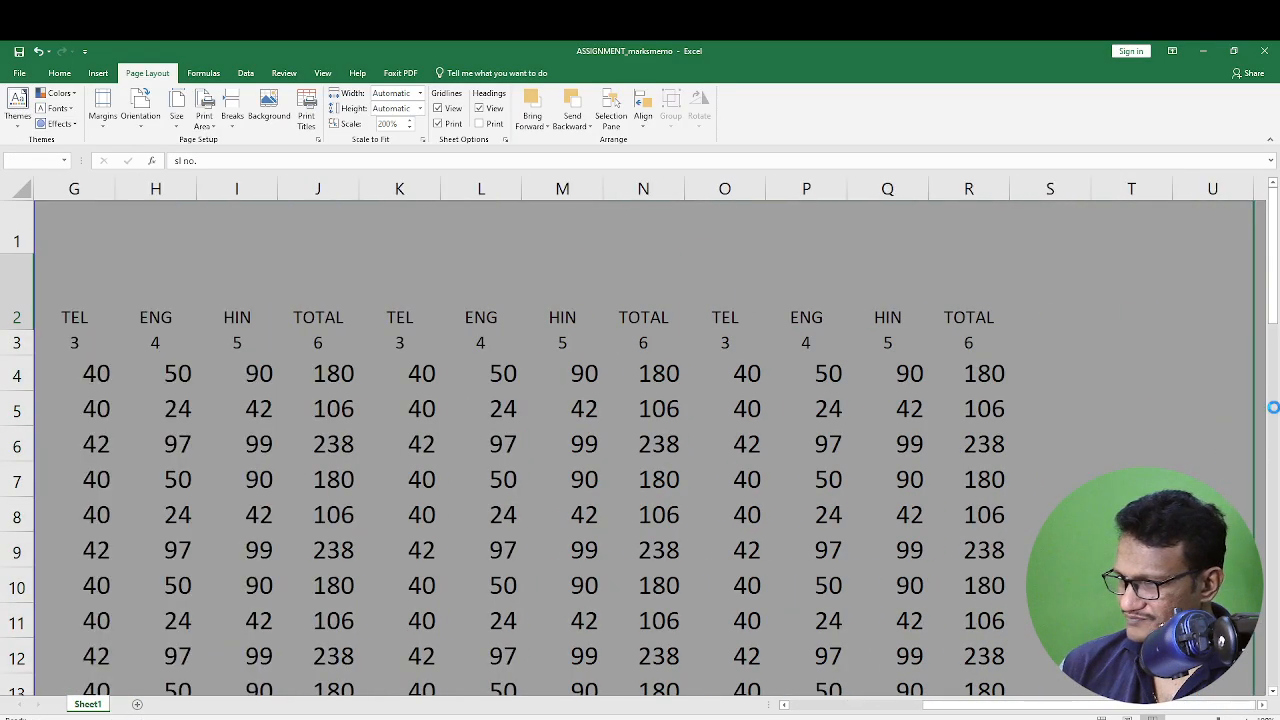
pyautogui.scroll(-4, 1010, 420)
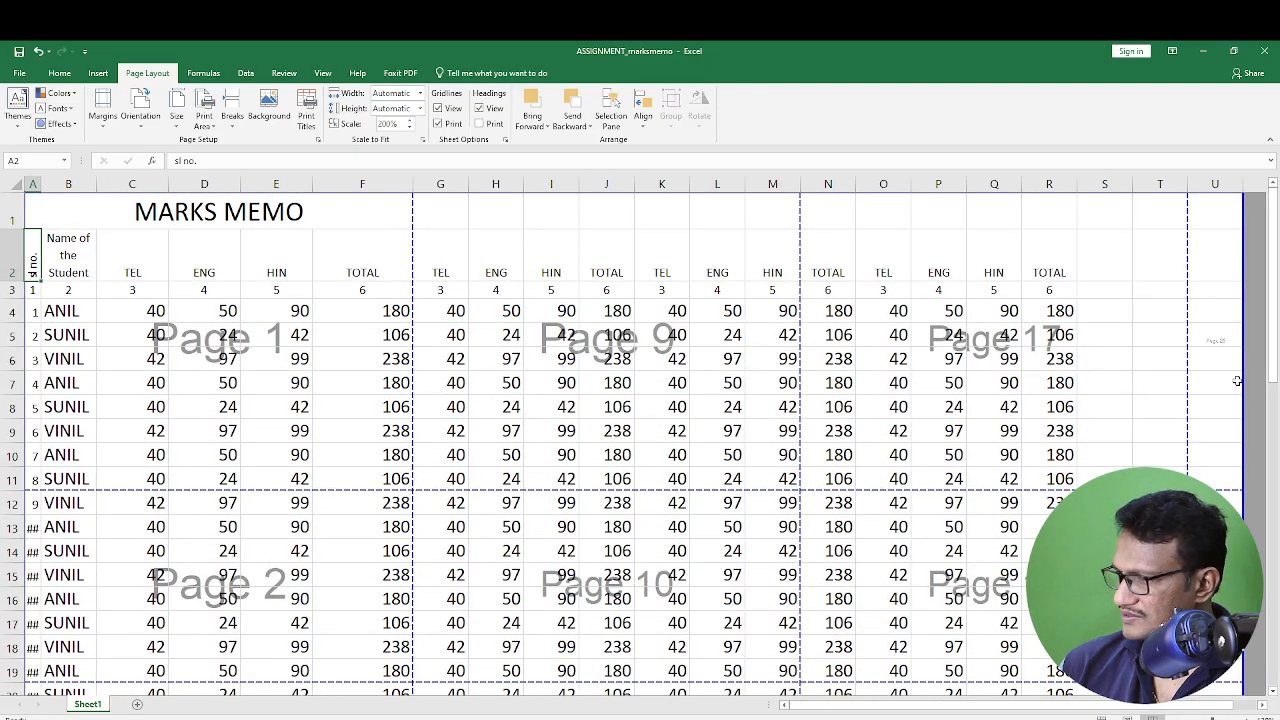
pyautogui.moveTo(1240, 381); pyautogui.dragTo(1077, 370)
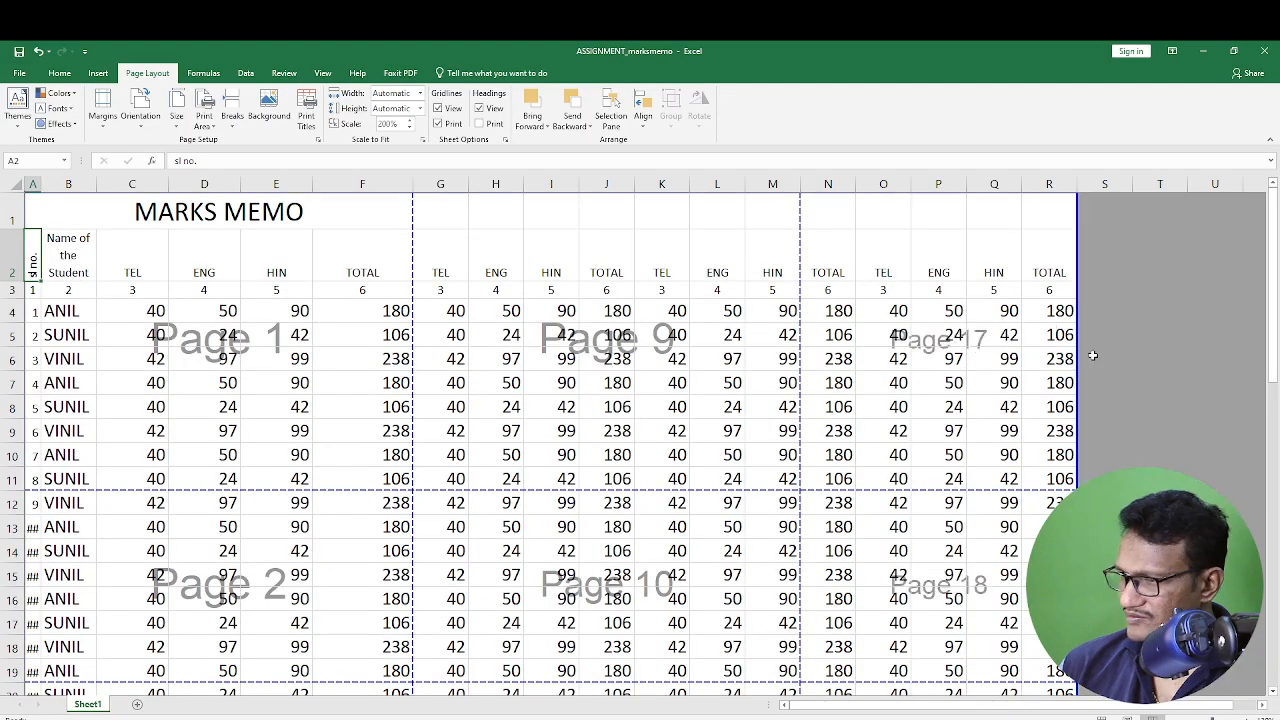
# Delete the entire original TOTAL column, column F, from the marks memo.
pyautogui.click(680, 331)
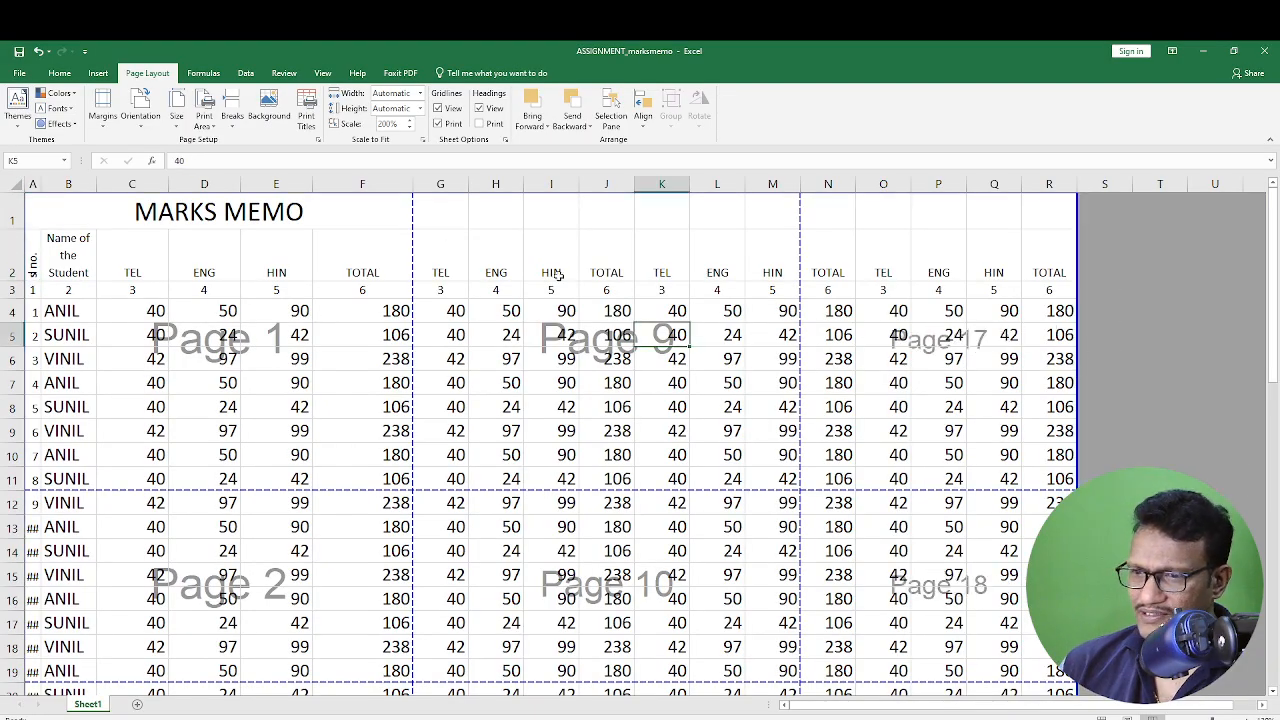
pyautogui.click(428, 290)
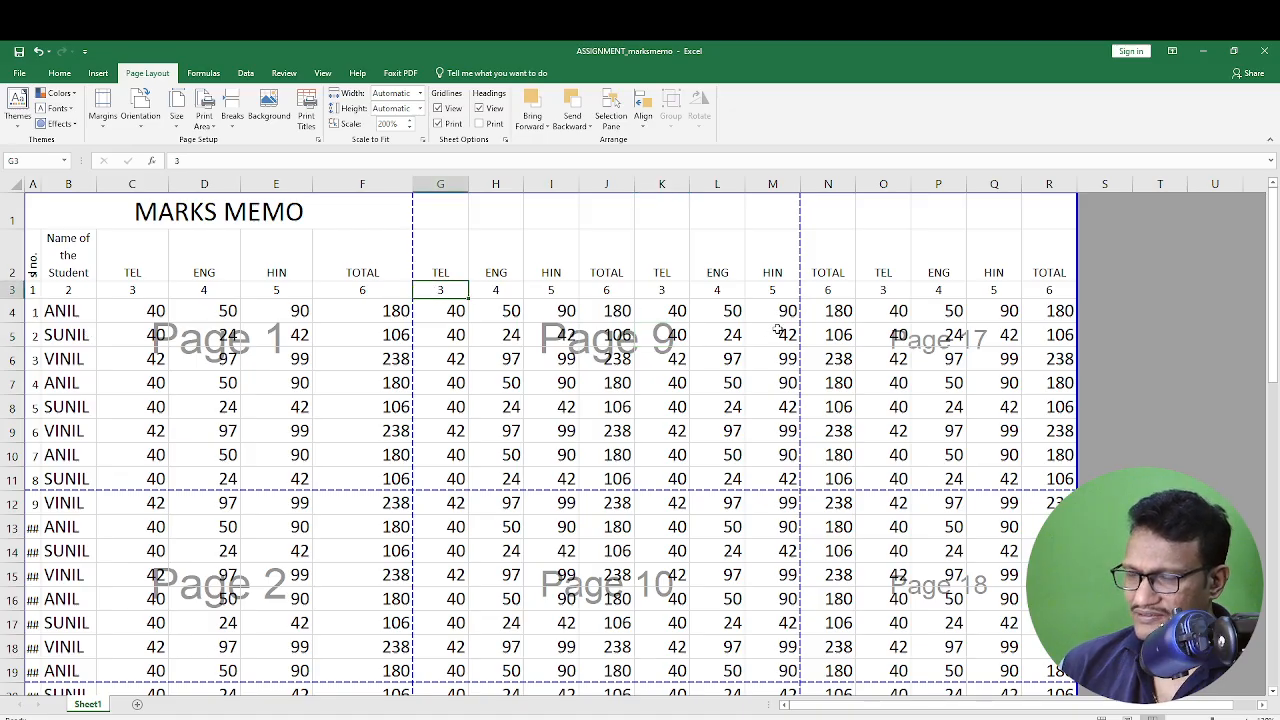
pyautogui.press('Up')
pyautogui.press('Left')
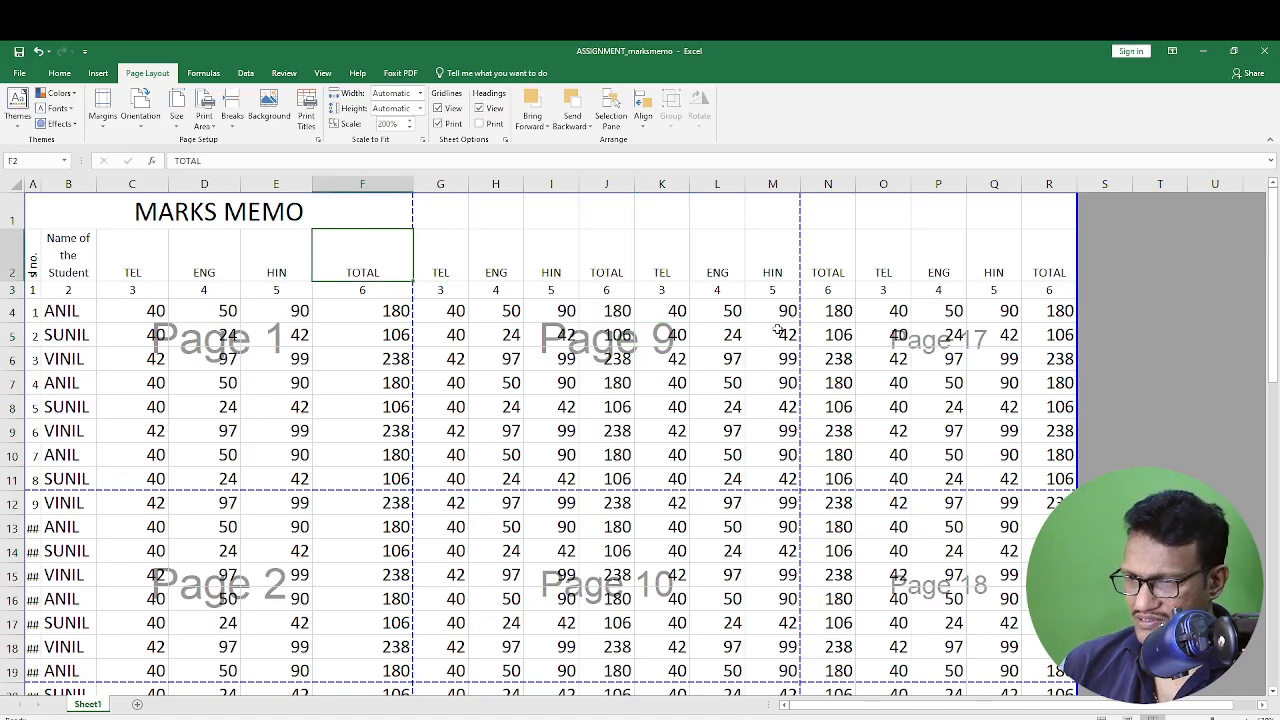
pyautogui.press('Right')
pyautogui.press('Left')
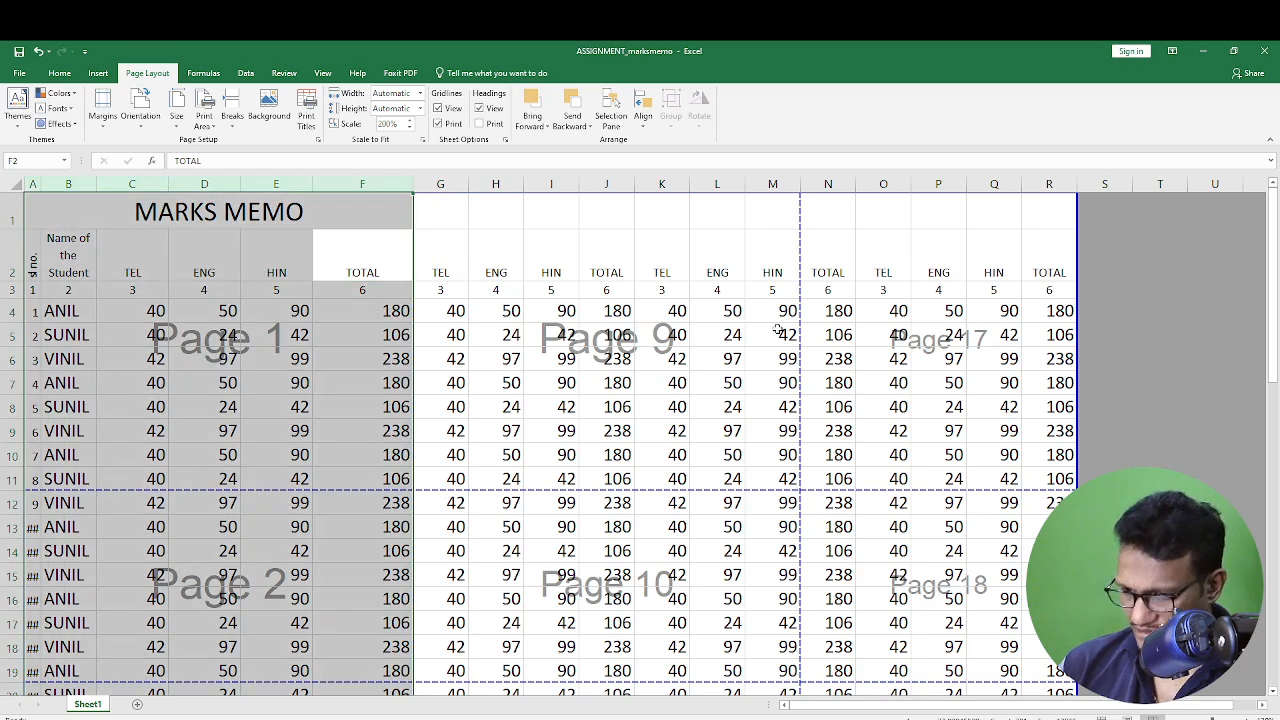
pyautogui.press('Down')
pyautogui.hotkey('ctrl', '-')
pyautogui.press('c')
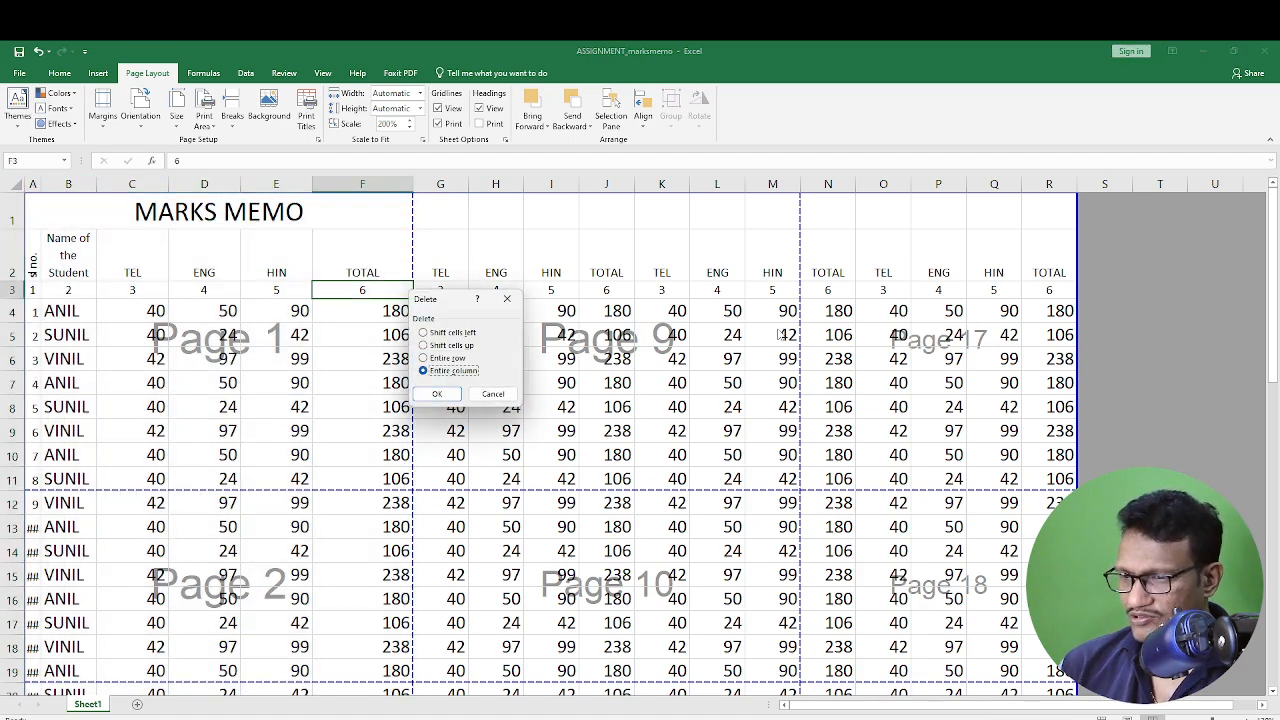
pyautogui.press('Return')
# Delete the entire TOTAL column of the first pasted block, column I.
pyautogui.press('Right')
pyautogui.press('Right')
pyautogui.press('Right')
pyautogui.hotkey('ctrl', '-')
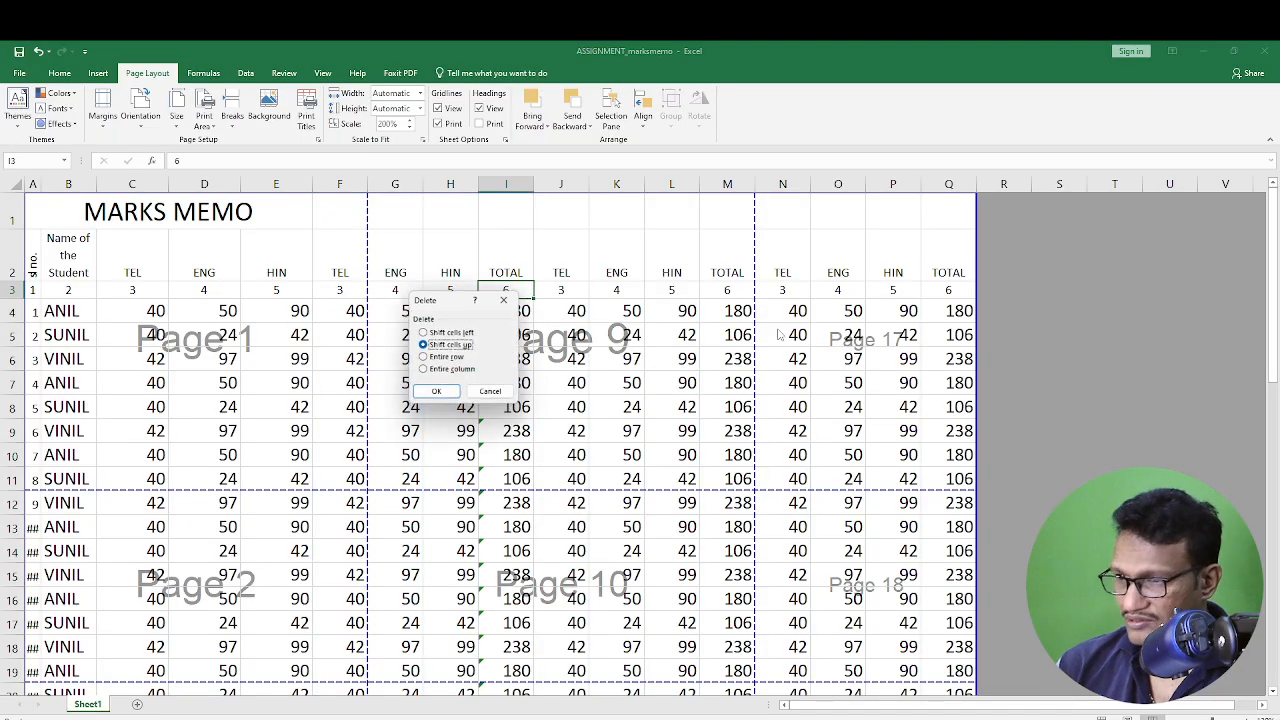
pyautogui.press('c')
pyautogui.press('Return')
# Delete the entire TOTAL column of the second pasted block, column L.
pyautogui.press('Right')
pyautogui.press('Right')
pyautogui.press('Right')
pyautogui.press('Right')
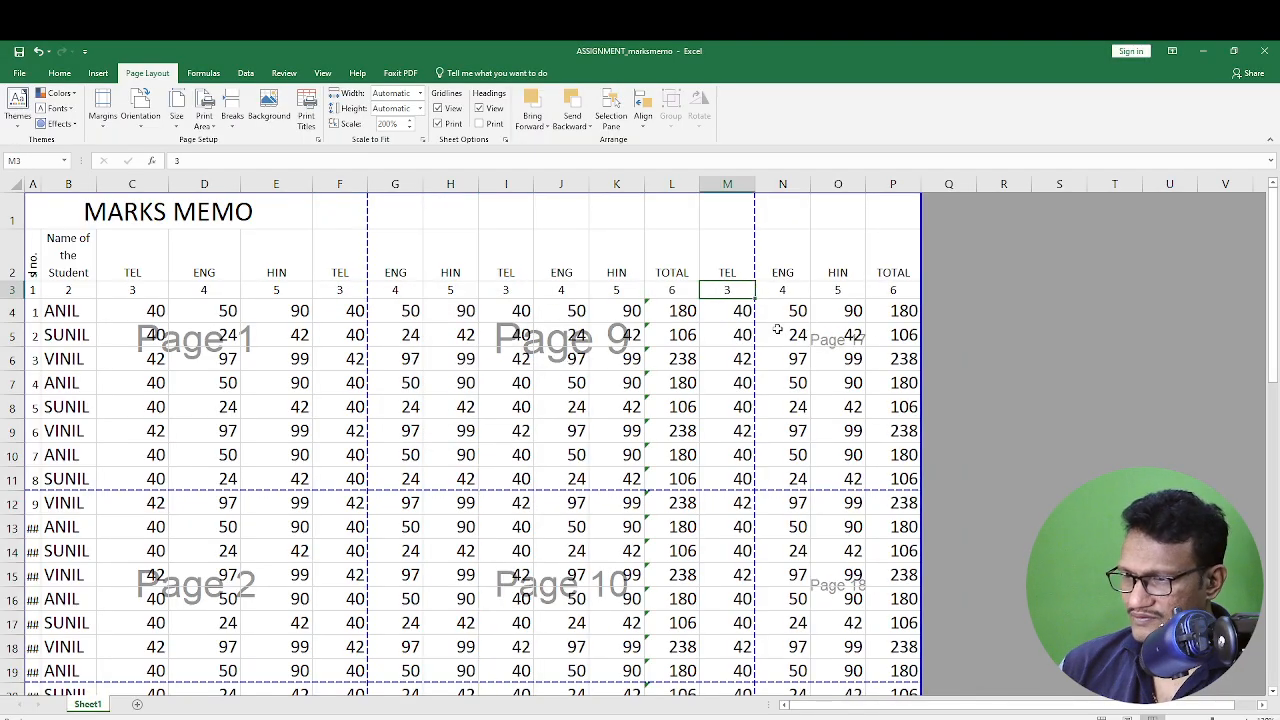
pyautogui.press('Left')
pyautogui.hotkey('ctrl', '-')
pyautogui.press('c')
pyautogui.press('Return')
# Delete the last remaining TOTAL column, column O, as an entire column.
pyautogui.press('Right')
pyautogui.press('Right')
pyautogui.press('Right')
pyautogui.press('Right')
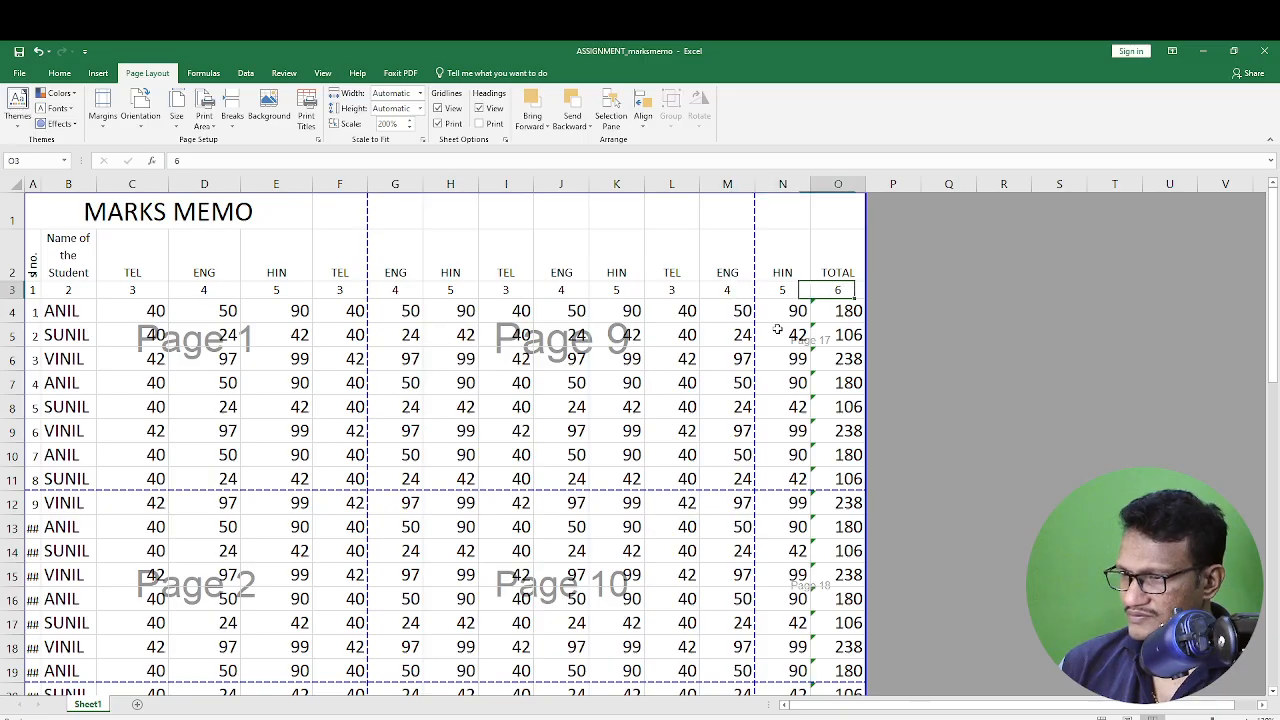
pyautogui.press('Left')
pyautogui.hotkey('ctrl', '-')
pyautogui.press('c')
pyautogui.press('Return')
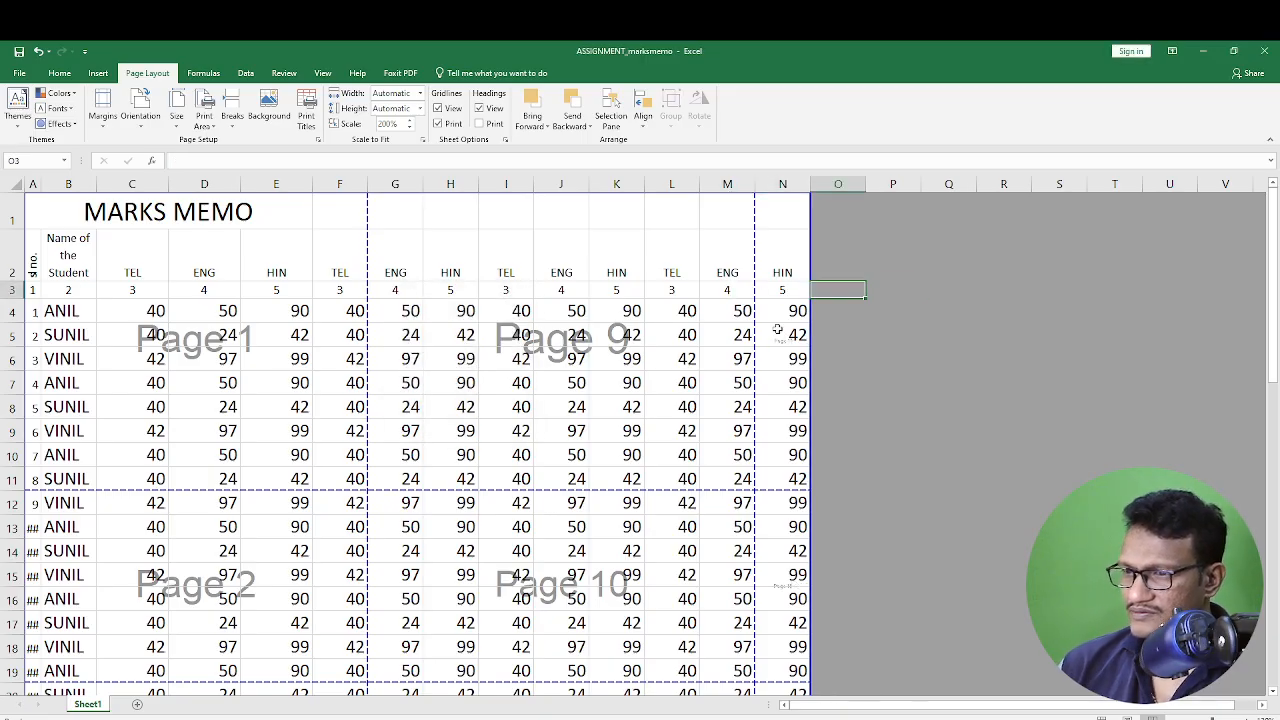
pyautogui.press('Left')
pyautogui.press('Left')
pyautogui.press('Left')
pyautogui.press('Left')
pyautogui.press('Left')
pyautogui.press('Left')
pyautogui.press('Left')
pyautogui.press('Left')
pyautogui.press('Left')
pyautogui.press('Left')
pyautogui.press('Left')
pyautogui.press('Left')
pyautogui.press('Left')
pyautogui.press('Right')
pyautogui.press('Right')
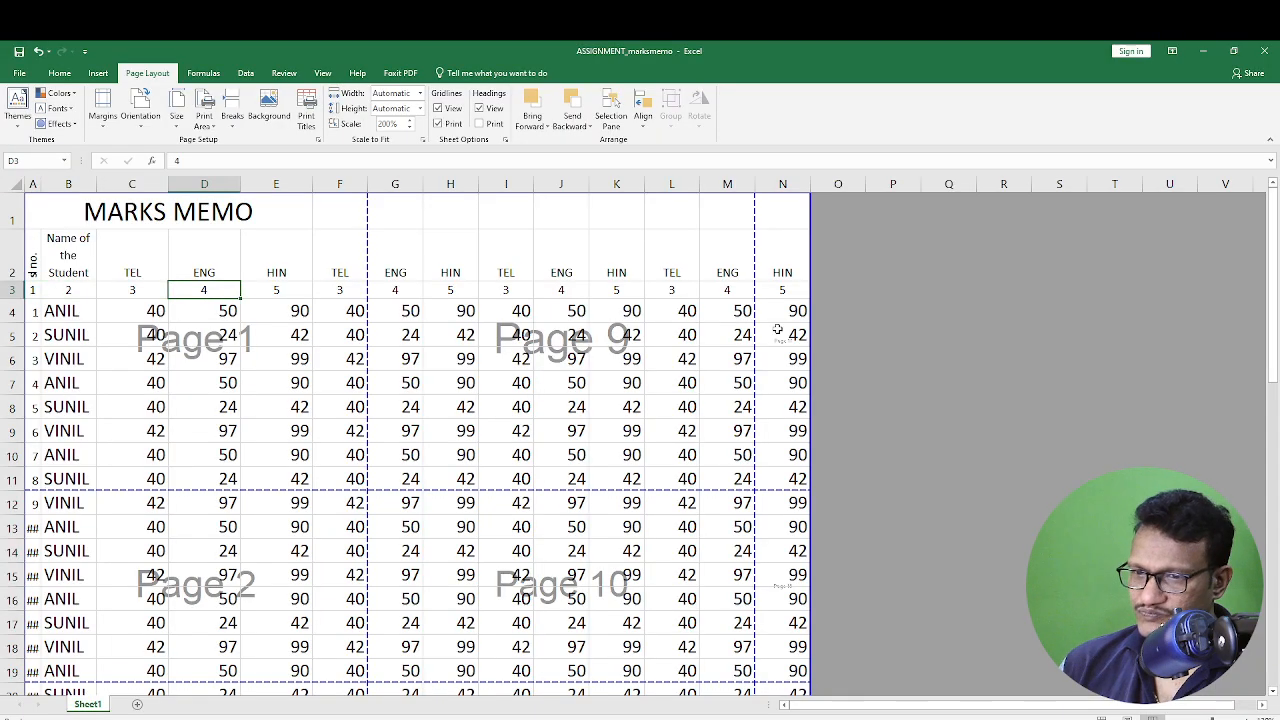
pyautogui.press('Up')
pyautogui.press('Up')
pyautogui.press('Down')
pyautogui.press('Right')
pyautogui.press('Right')
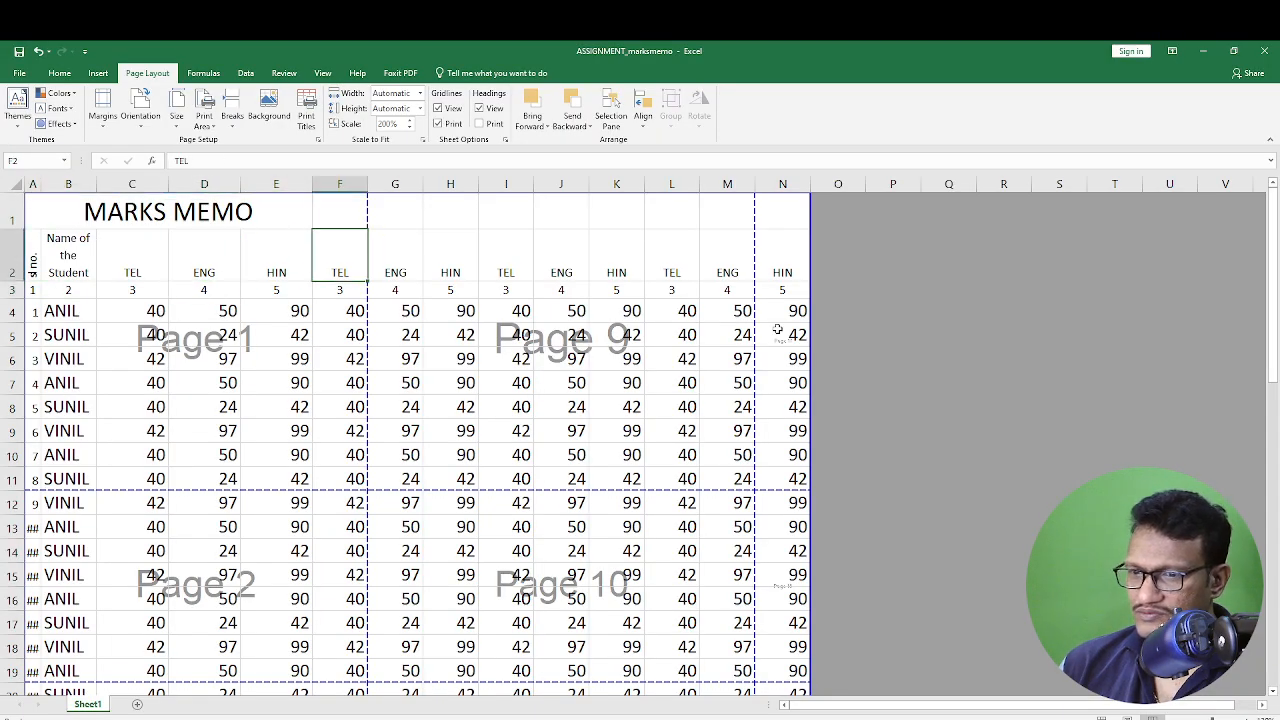
pyautogui.press('Left')
pyautogui.press('Right')
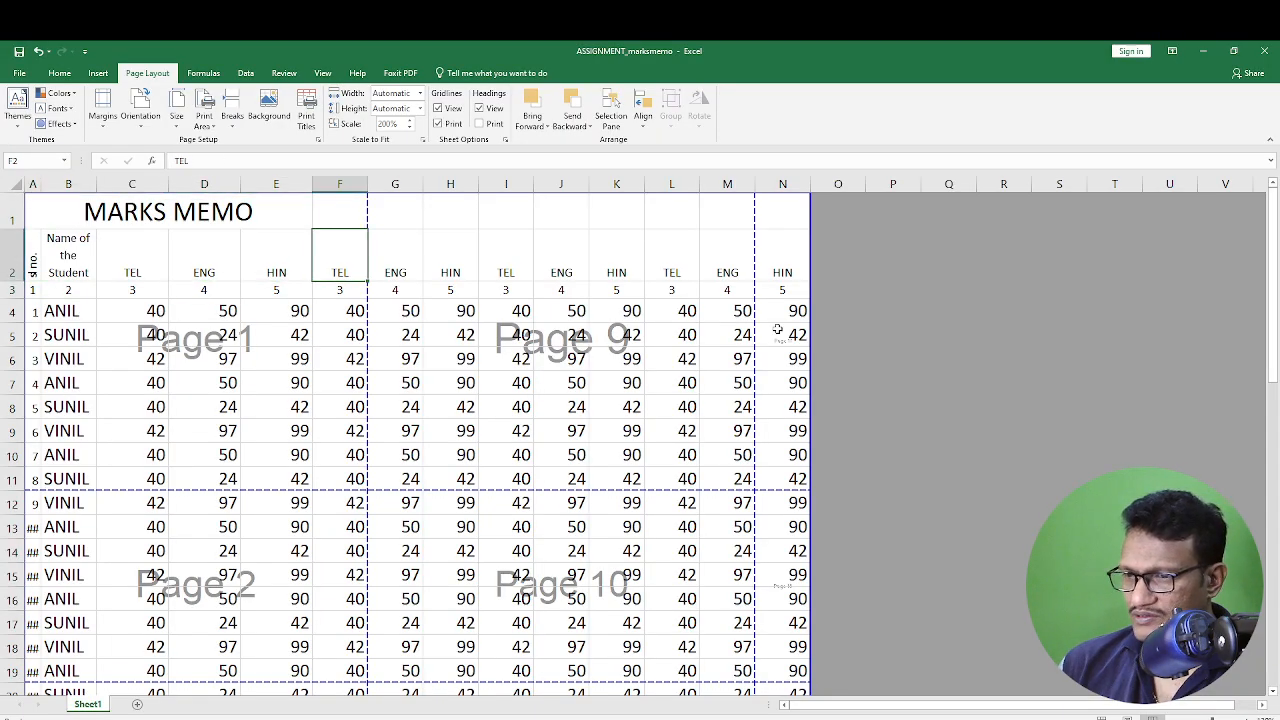
pyautogui.write('s')
pyautogui.press('Escape')
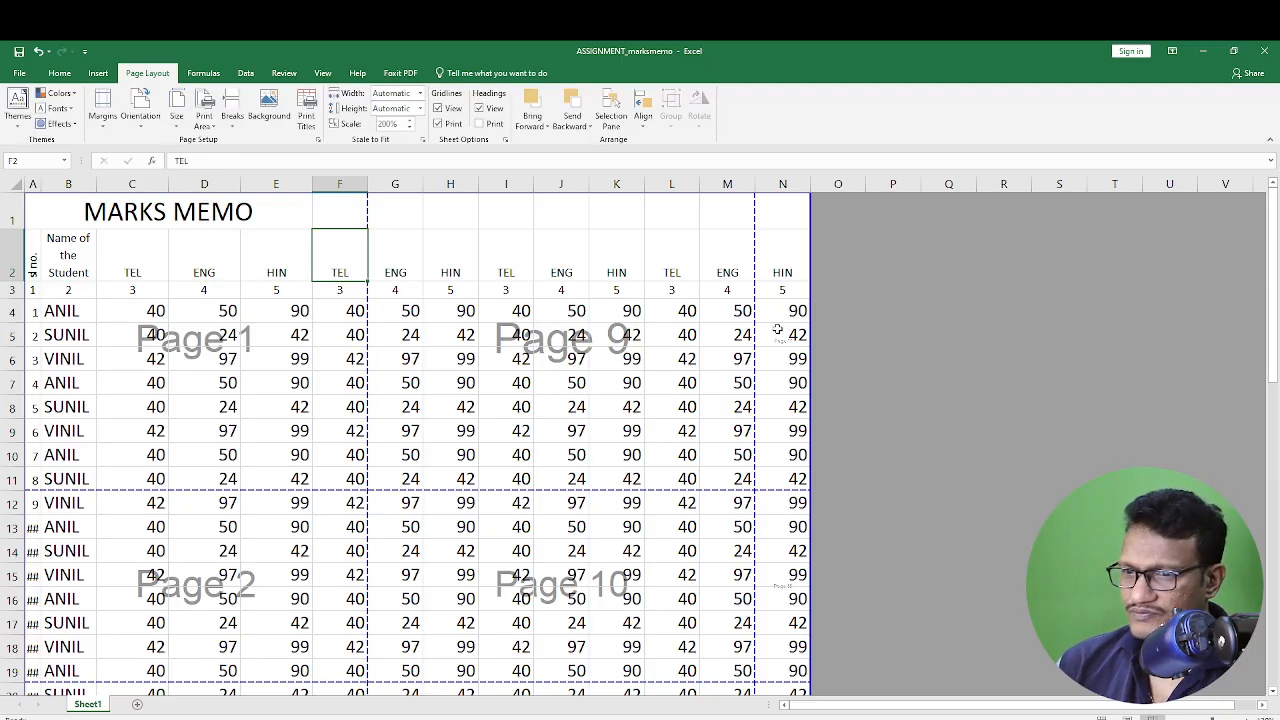
# Fill the column numbers in row 3 as a continuous series across to 14 in column N.
pyautogui.press('Down')
pyautogui.press('Left')
pyautogui.press('Left')
pyautogui.press('Left')
pyautogui.press('Left')
pyautogui.press('Left')
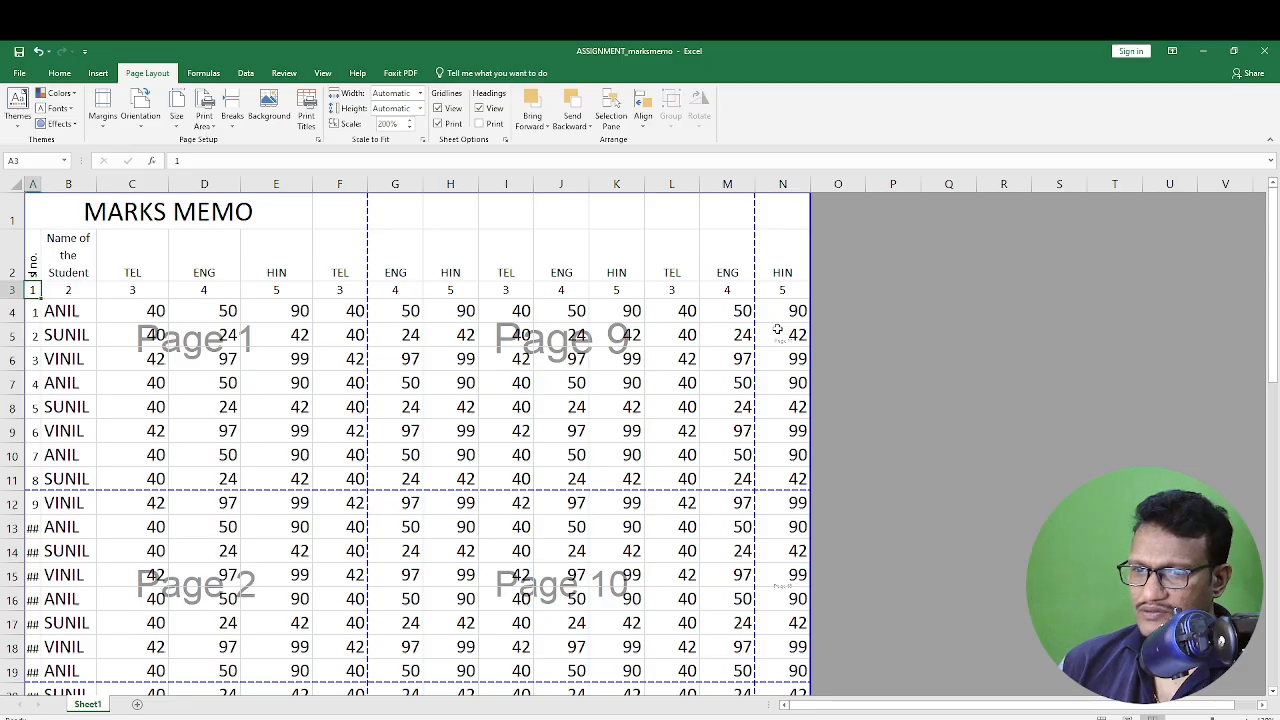
pyautogui.hotkey('shift', 'Right')
pyautogui.hotkey('shift', 'Right')
pyautogui.hotkey('shift', 'Right')
pyautogui.hotkey('shift', 'Right')
pyautogui.press('Left')
pyautogui.press('Right')
pyautogui.press('Right')
pyautogui.press('Right')
pyautogui.press('Right')
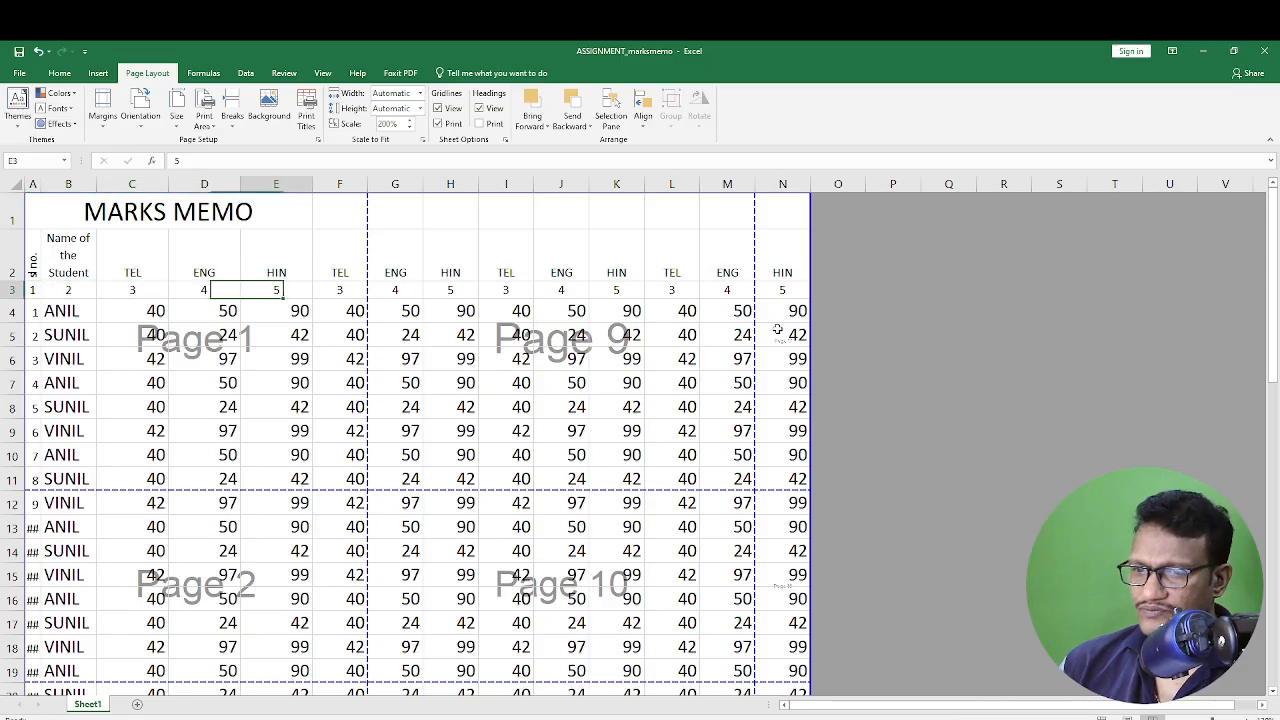
pyautogui.hotkey('shift', 'Left')
pyautogui.hotkey('shift', 'Left')
pyautogui.hotkey('shift', 'Right')
pyautogui.rightClick(778, 330)
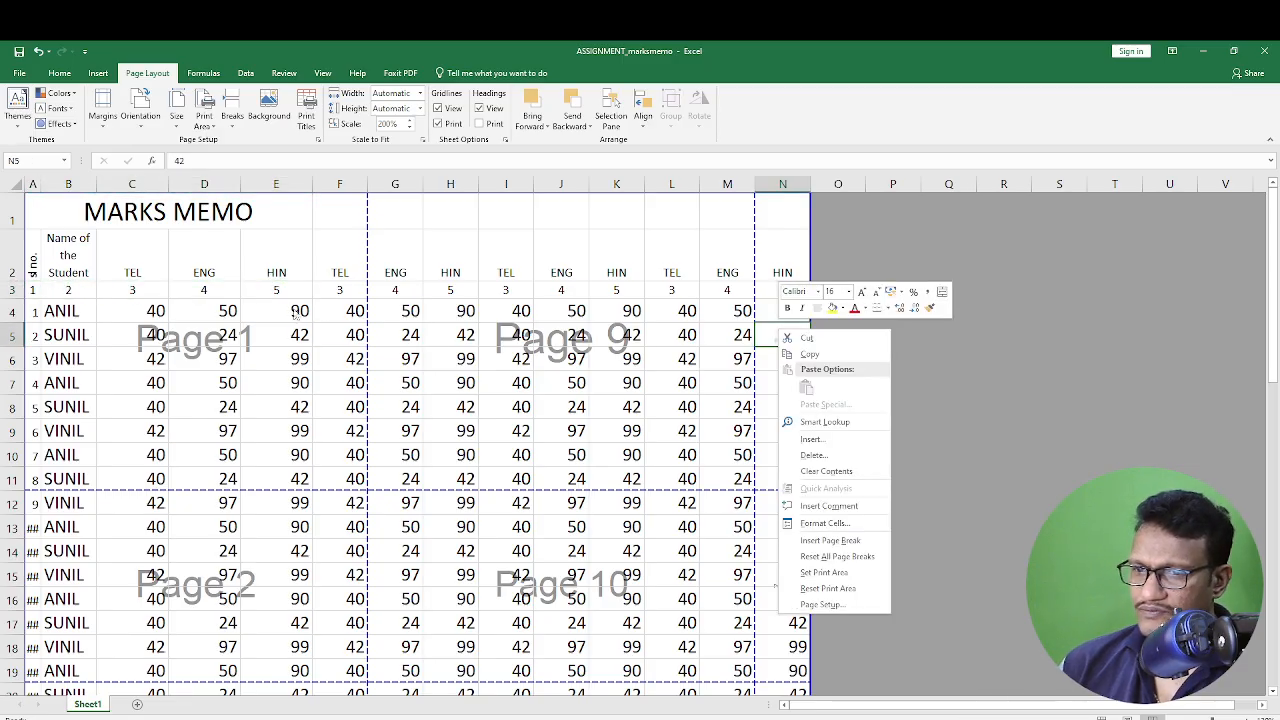
pyautogui.press('Escape')
pyautogui.moveTo(214, 287); pyautogui.dragTo(812, 297)
pyautogui.click(612, 311)
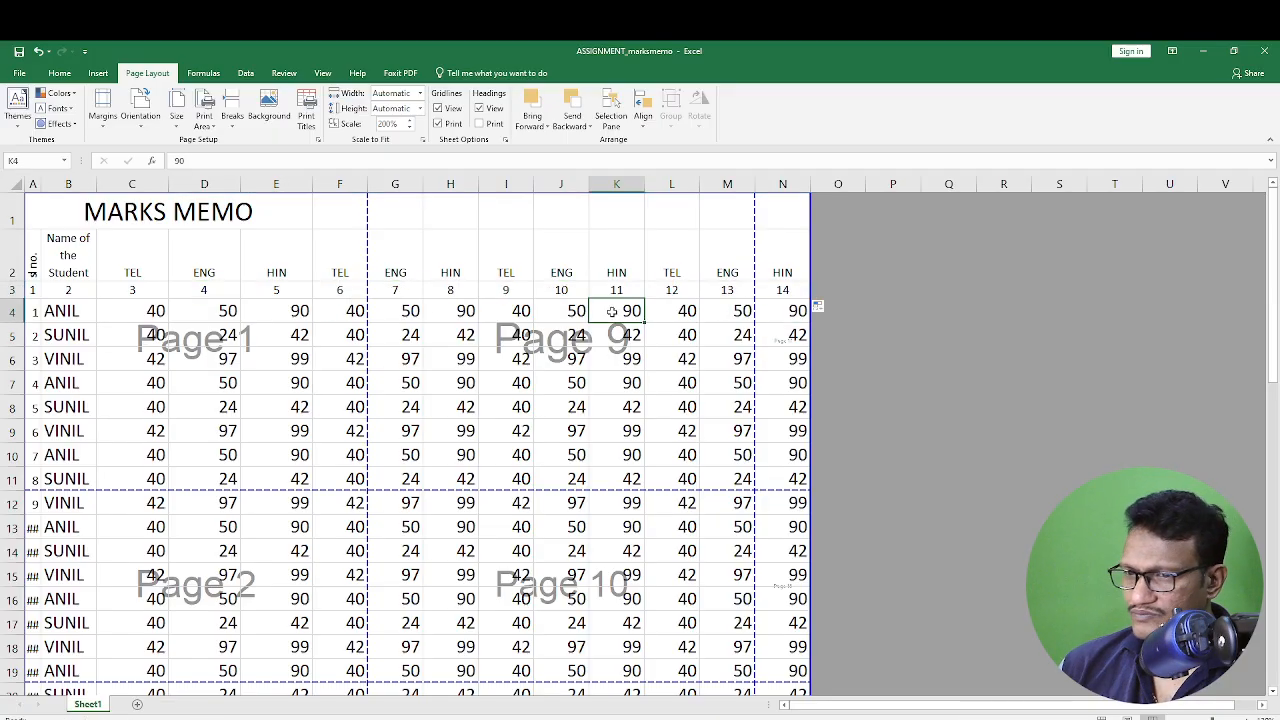
# Check the first pages of the widened marks memo in the print preview, and return to the sheet.
pyautogui.hotkey('ctrl', 'p')
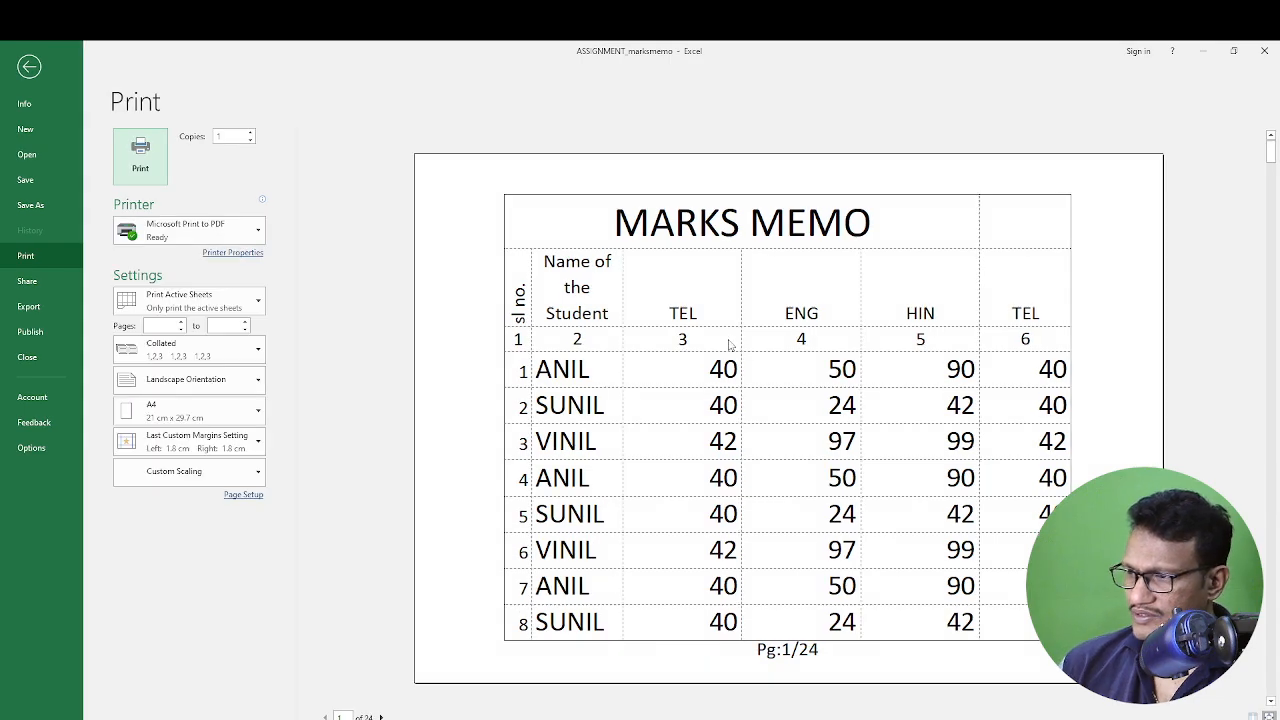
pyautogui.scroll(-4, 844, 368)
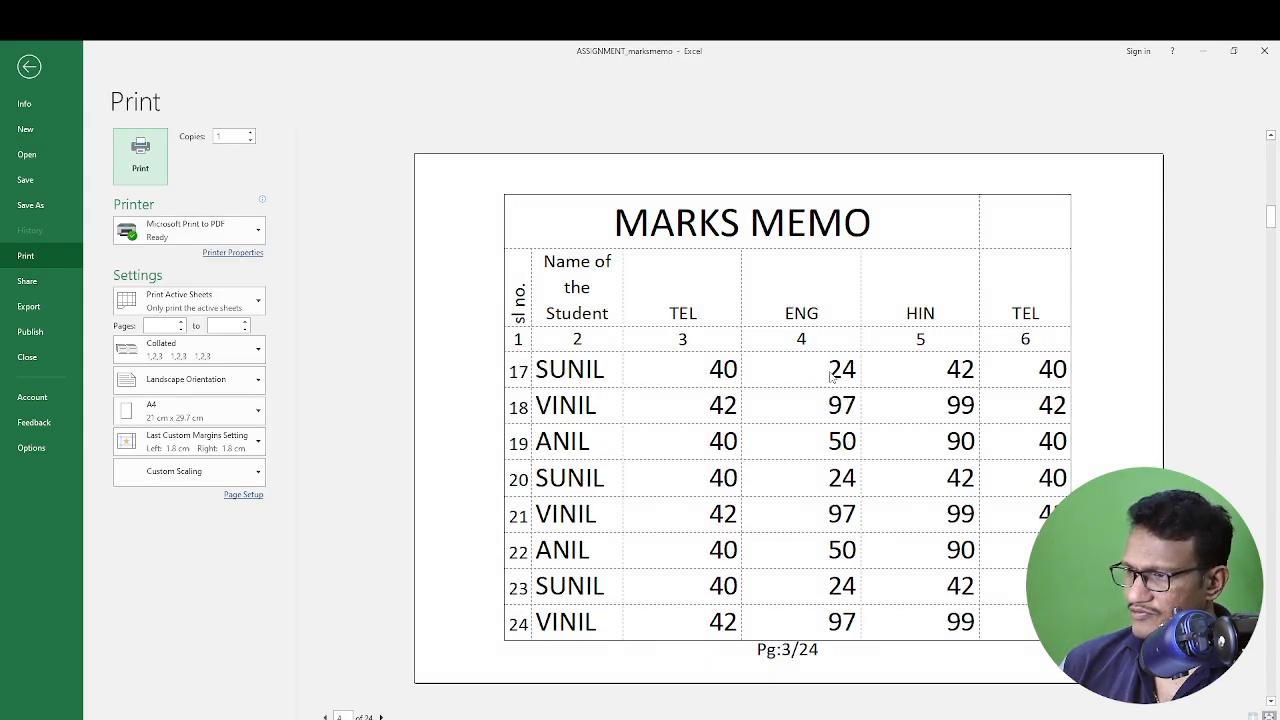
pyautogui.scroll(4, 812, 382)
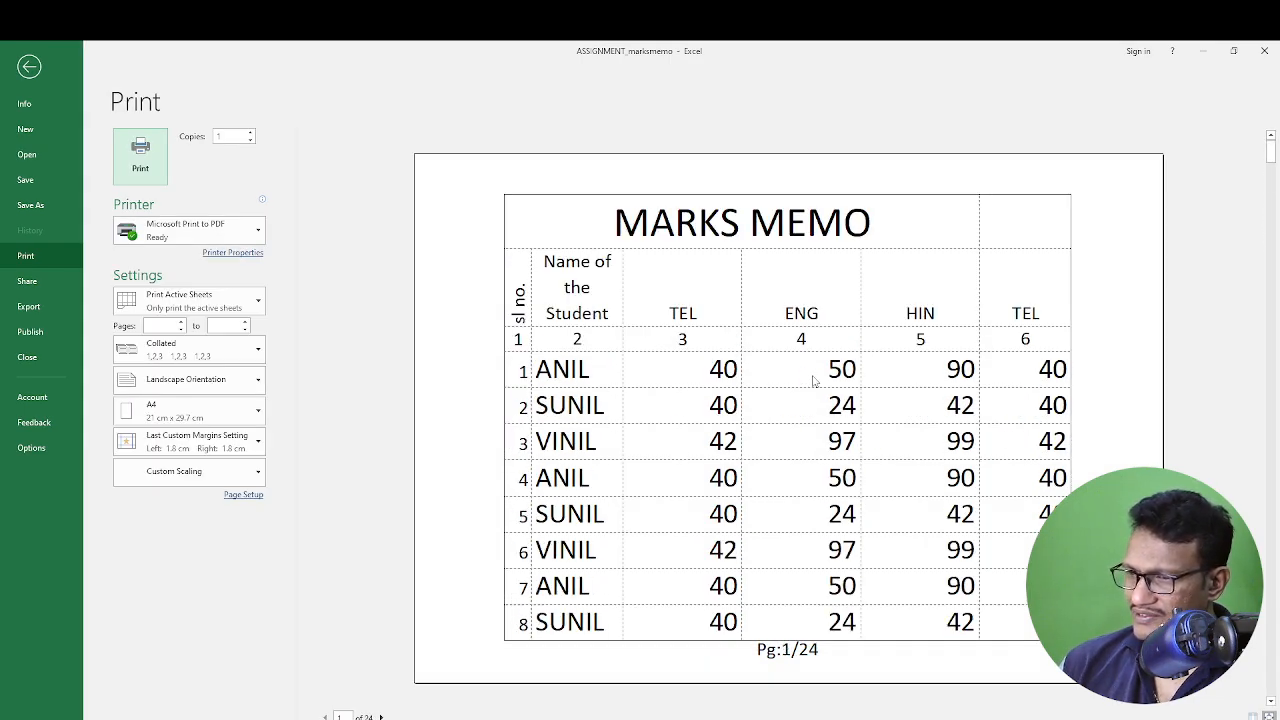
pyautogui.press('Escape')
# Widen the serial number column A slightly so that its two-digit numbers fit.
pyautogui.click(395, 334)
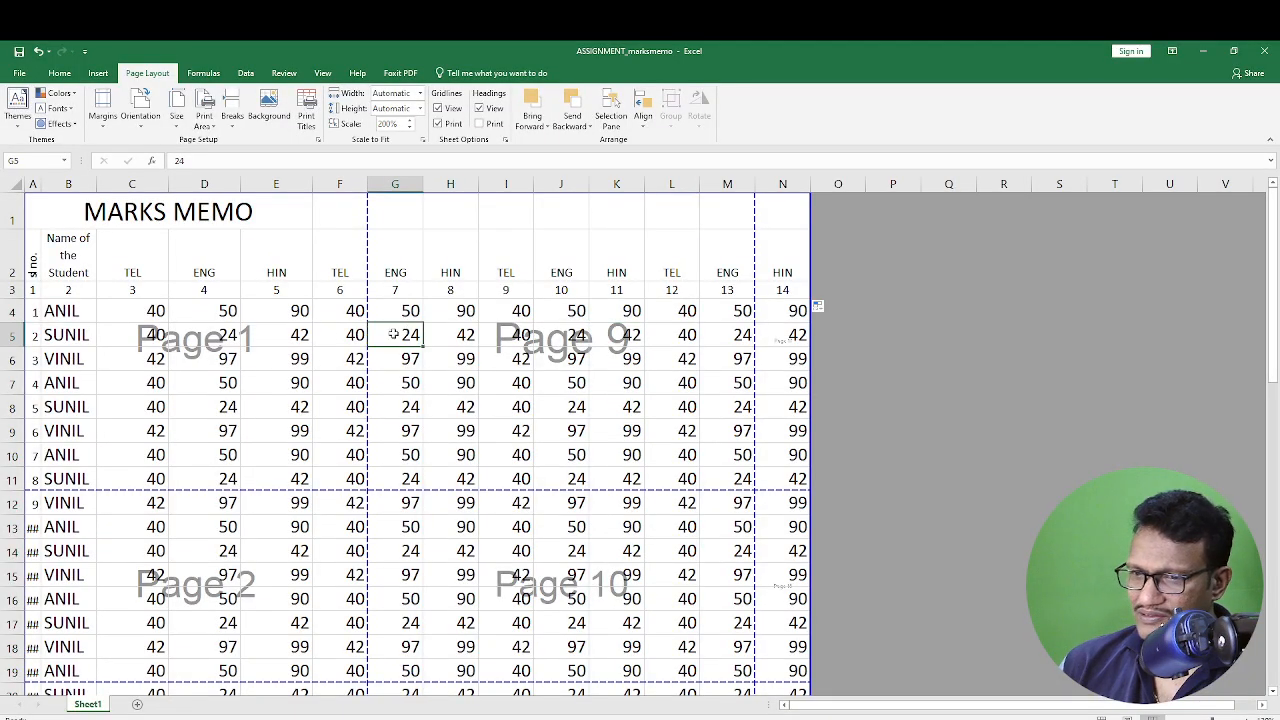
pyautogui.click(152, 310)
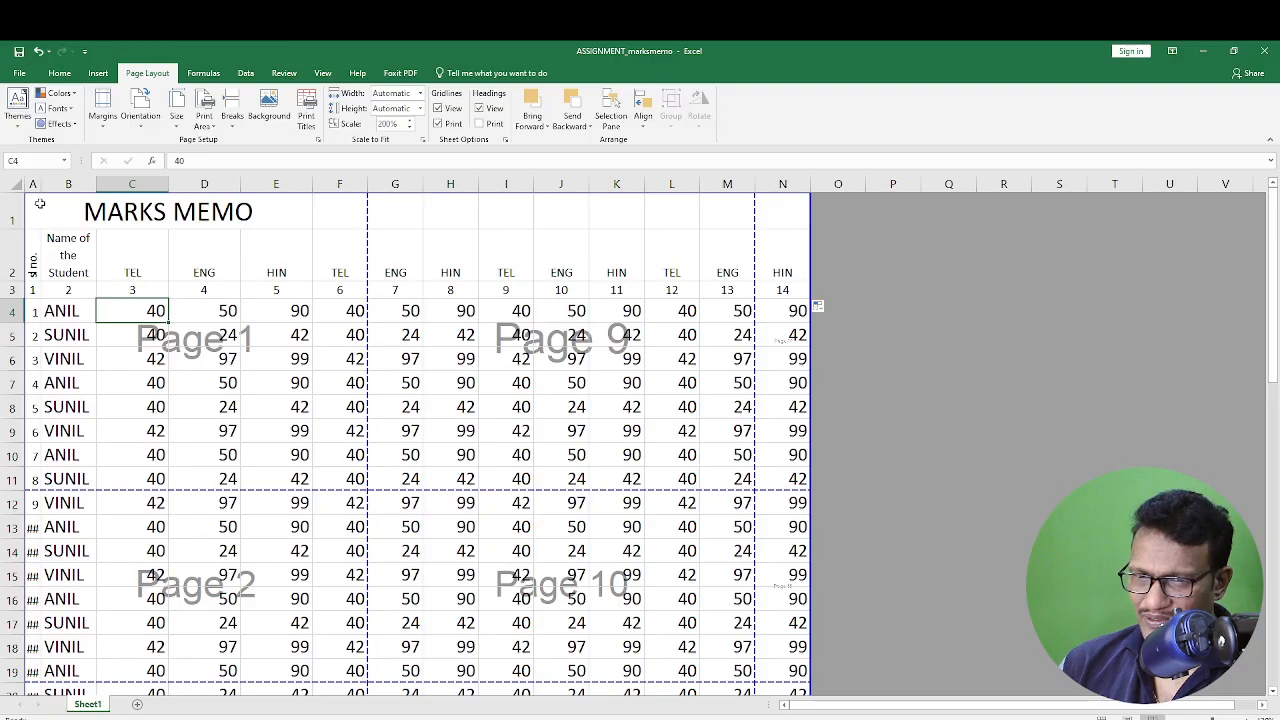
pyautogui.moveTo(40, 186); pyautogui.dragTo(50, 186)
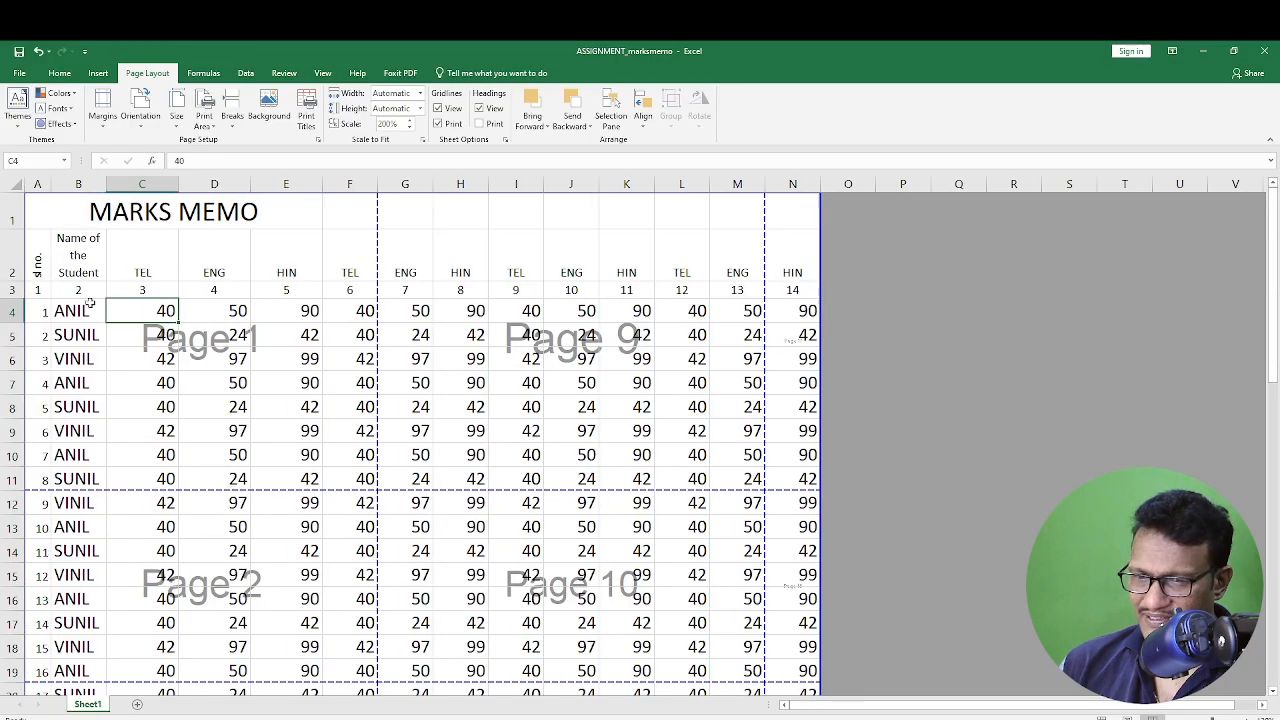
# Check in the print preview how the marks memo's columns and rows split across pages, and return to the sheet.
pyautogui.click(252, 338)
pyautogui.click(620, 356)
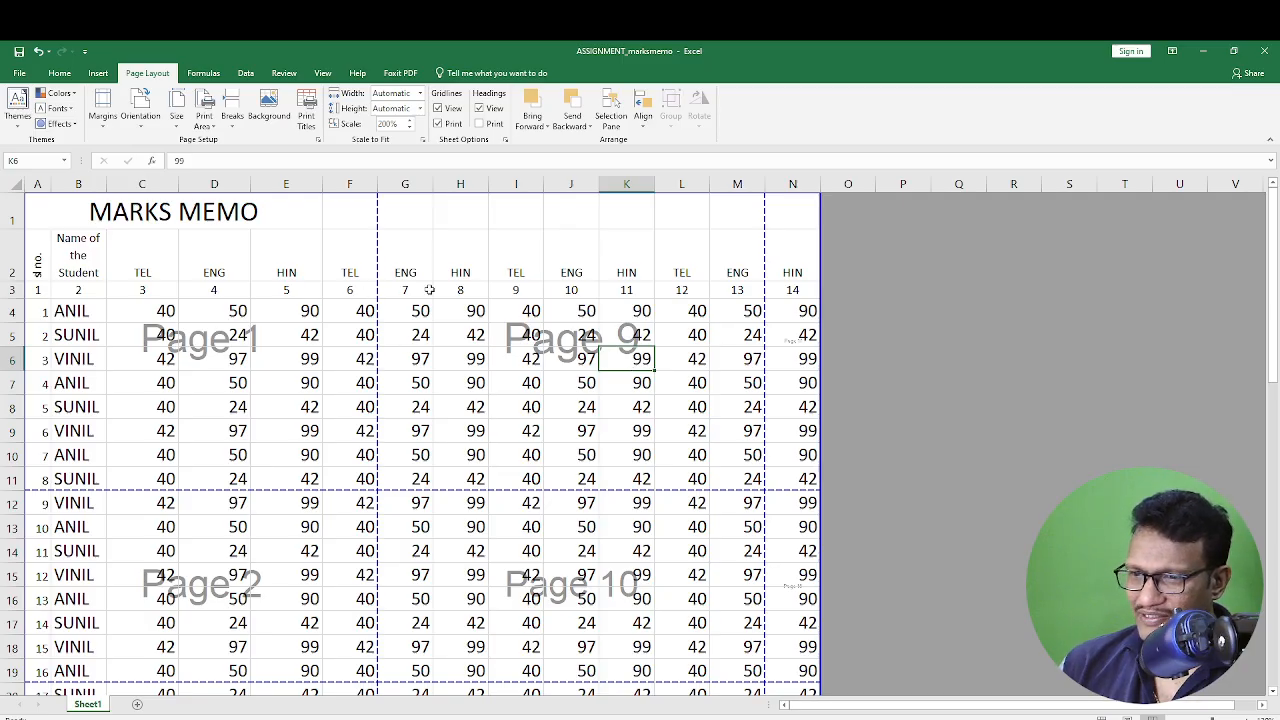
pyautogui.click(137, 314)
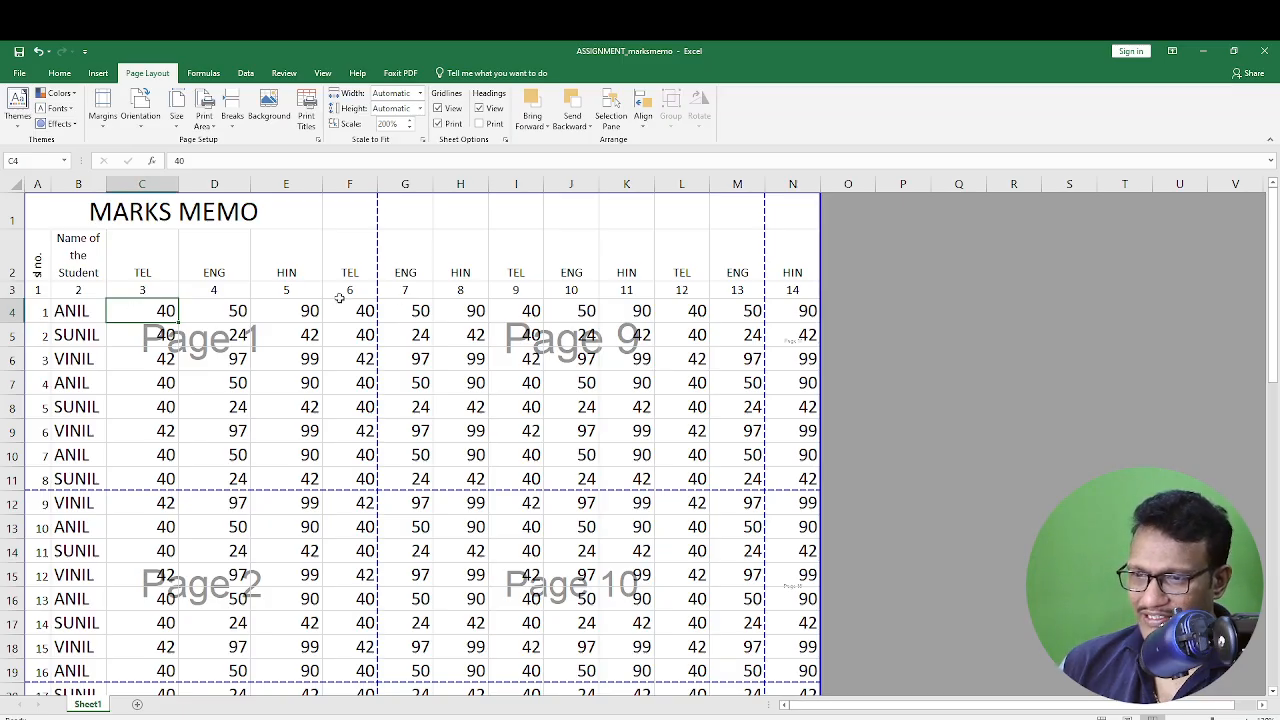
pyautogui.click(368, 310)
pyautogui.hotkey('ctrl', 'p')
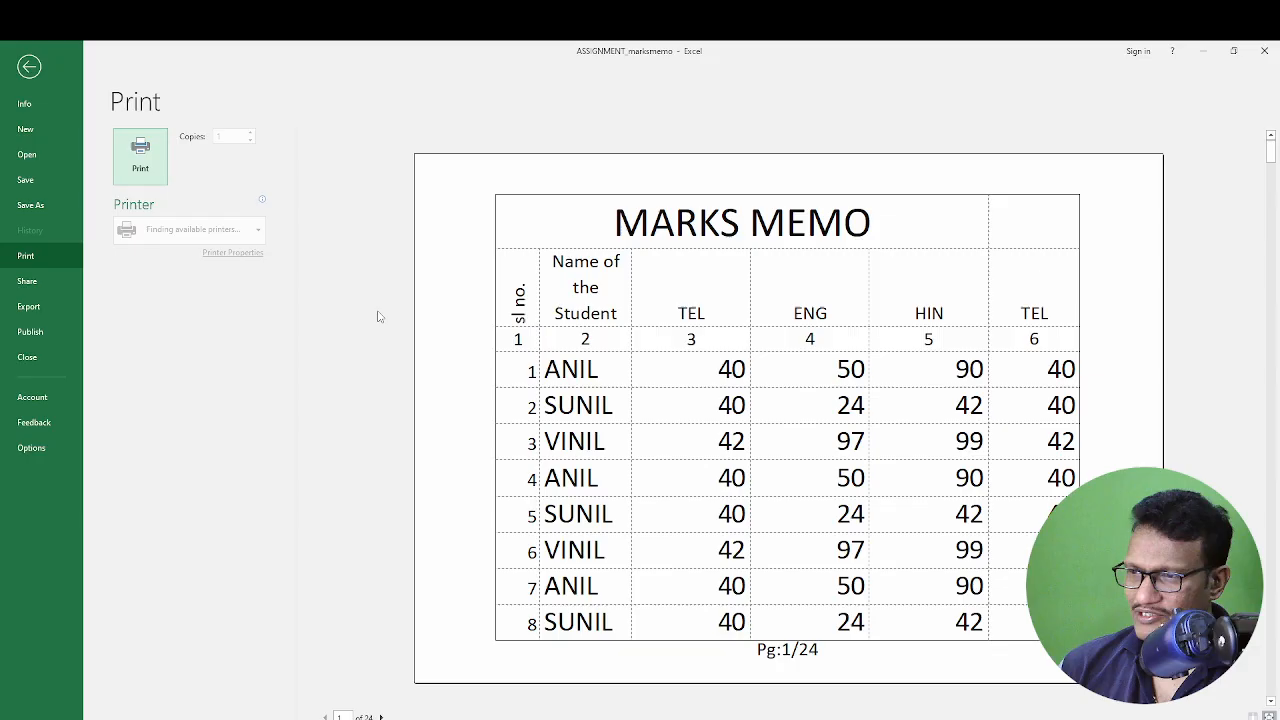
pyautogui.scroll(-1, 757, 314)
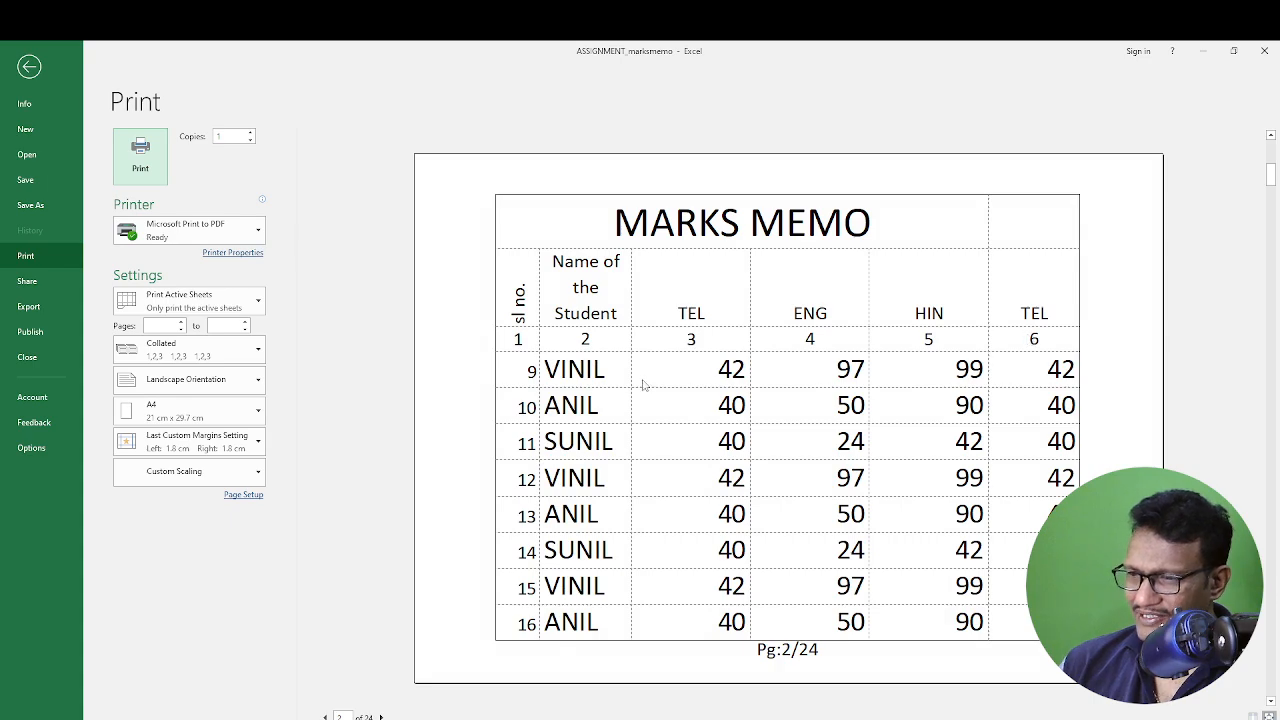
pyautogui.scroll(-6, 711, 443)
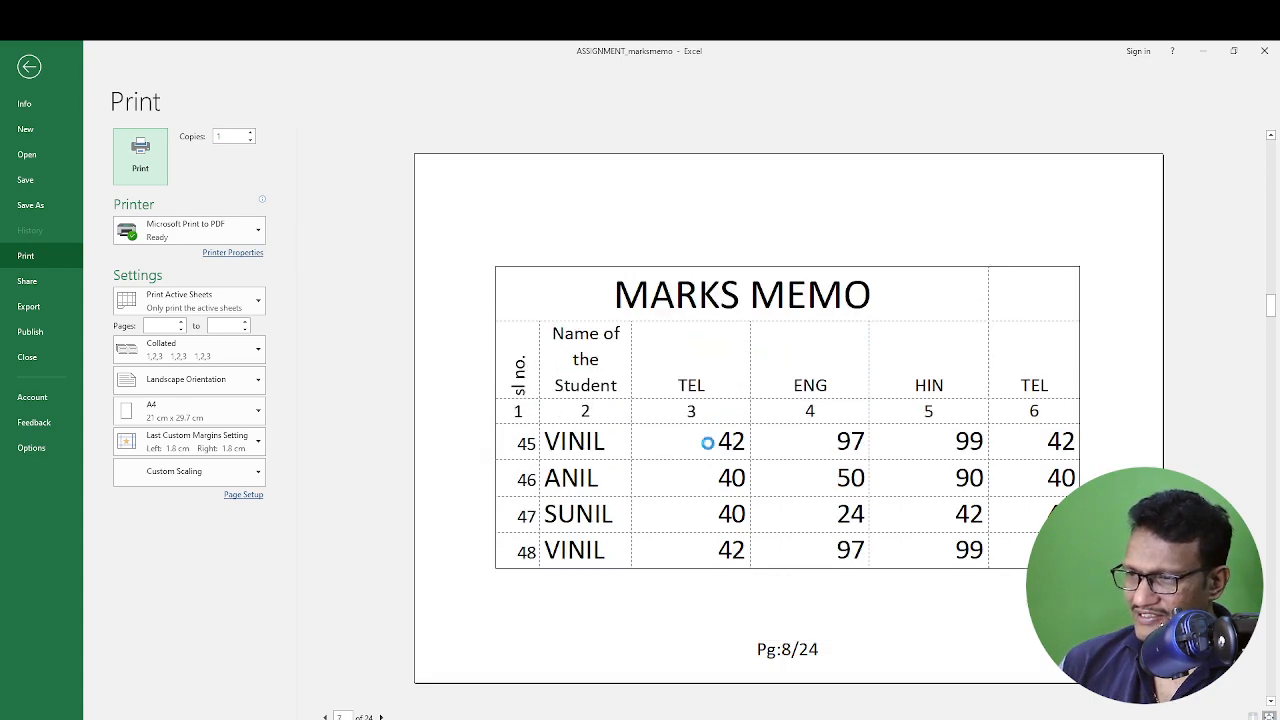
pyautogui.scroll(3, 710, 447)
pyautogui.scroll(1, 710, 447)
pyautogui.press('Escape')
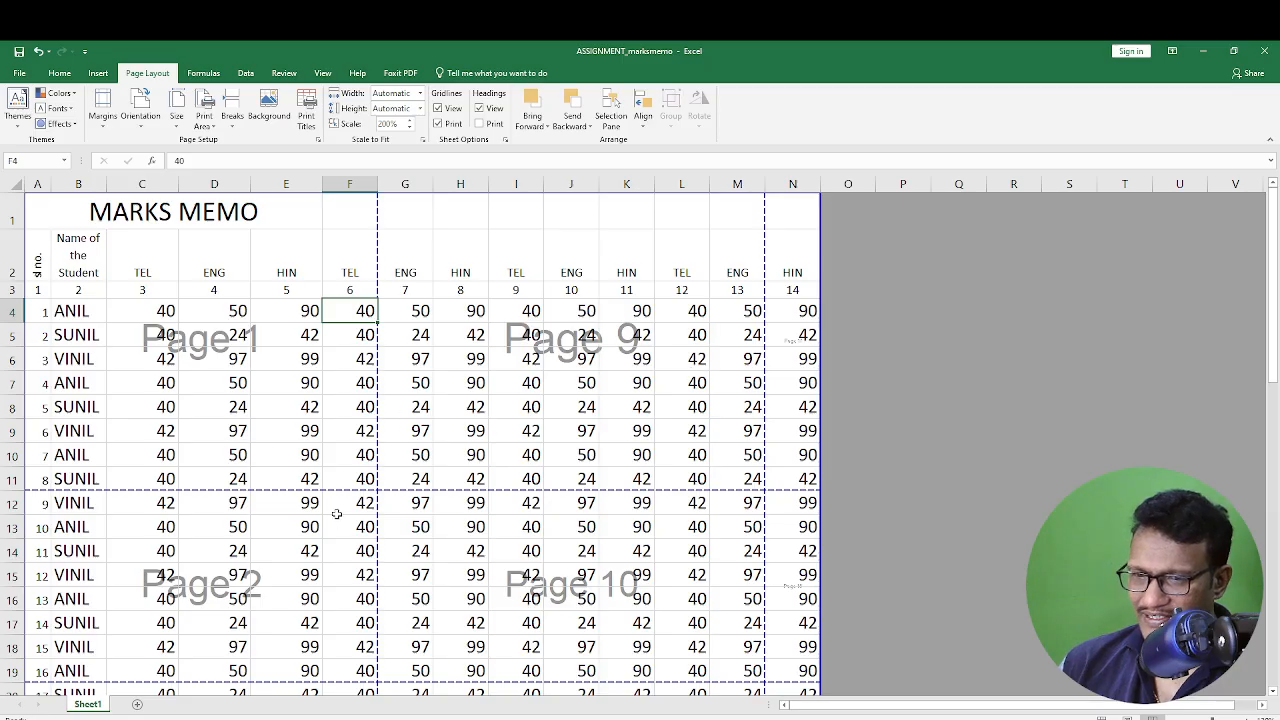
pyautogui.click(90, 500)
pyautogui.click(152, 428)
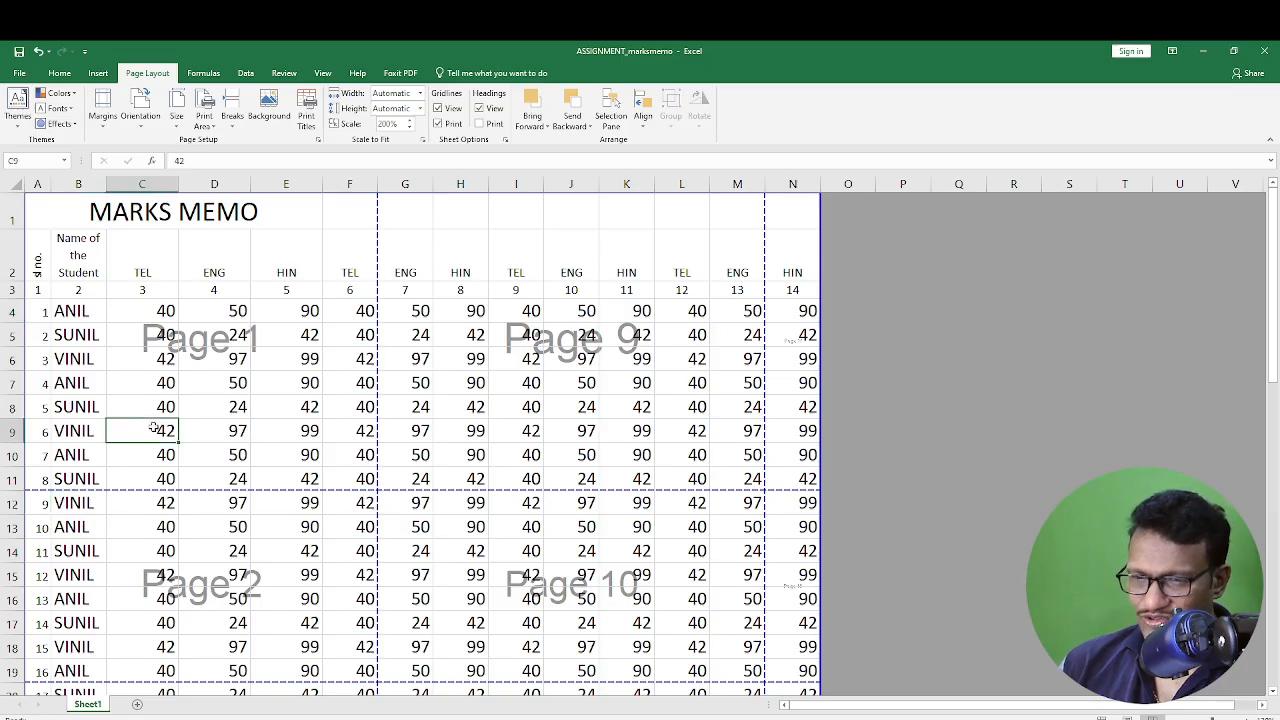
pyautogui.hotkey('ctrl', 'p')
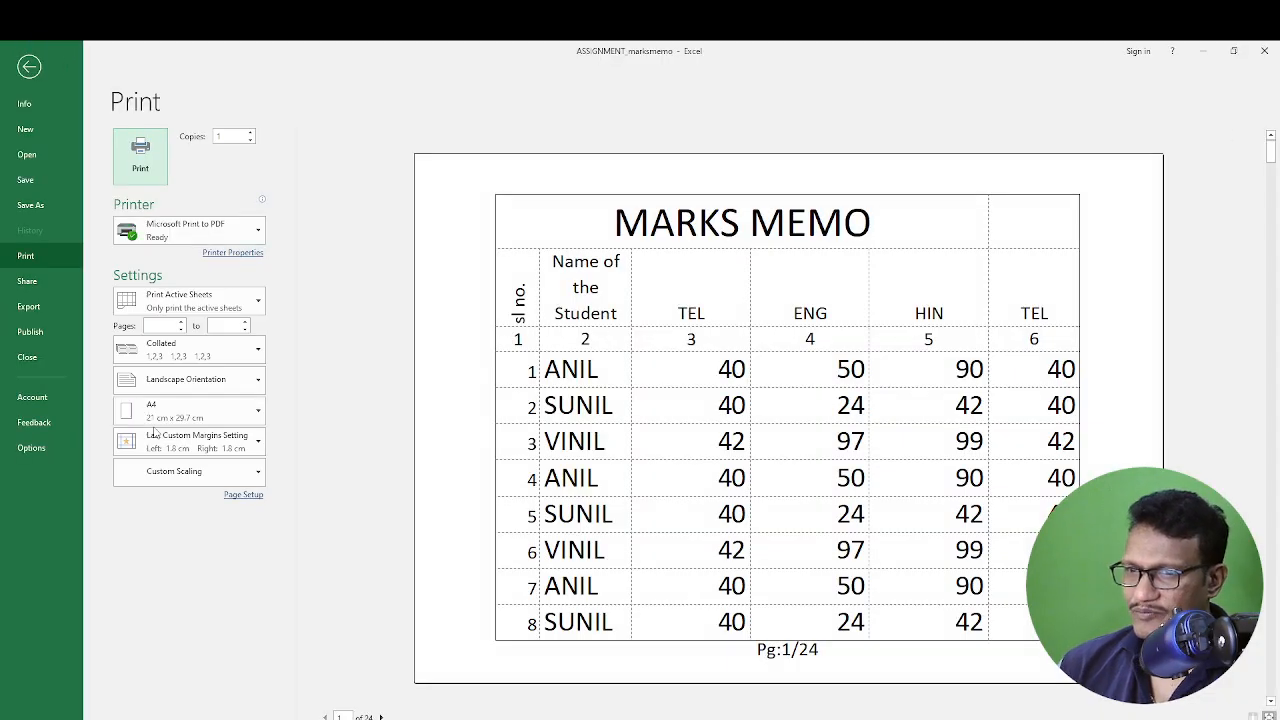
pyautogui.press('Escape')
# Move the vertical page break from after column F to after column G, so the first page includes column number 7.
pyautogui.click(172, 382)
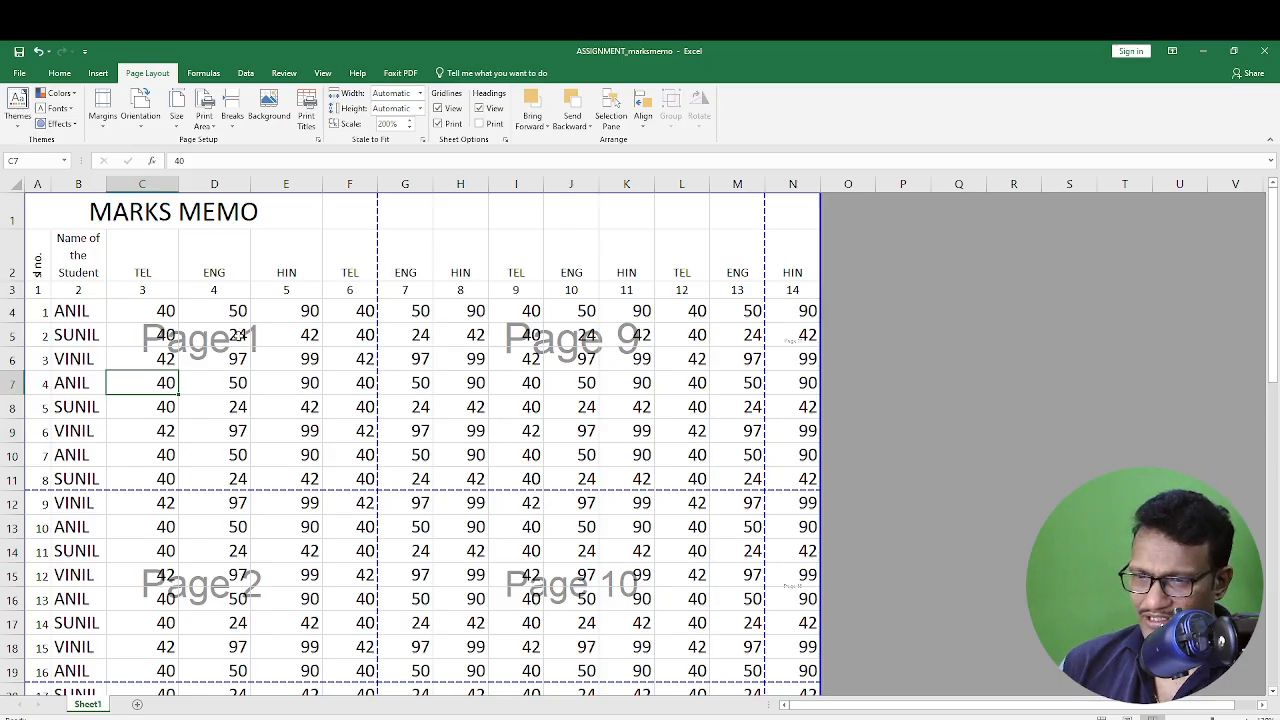
pyautogui.click(242, 337)
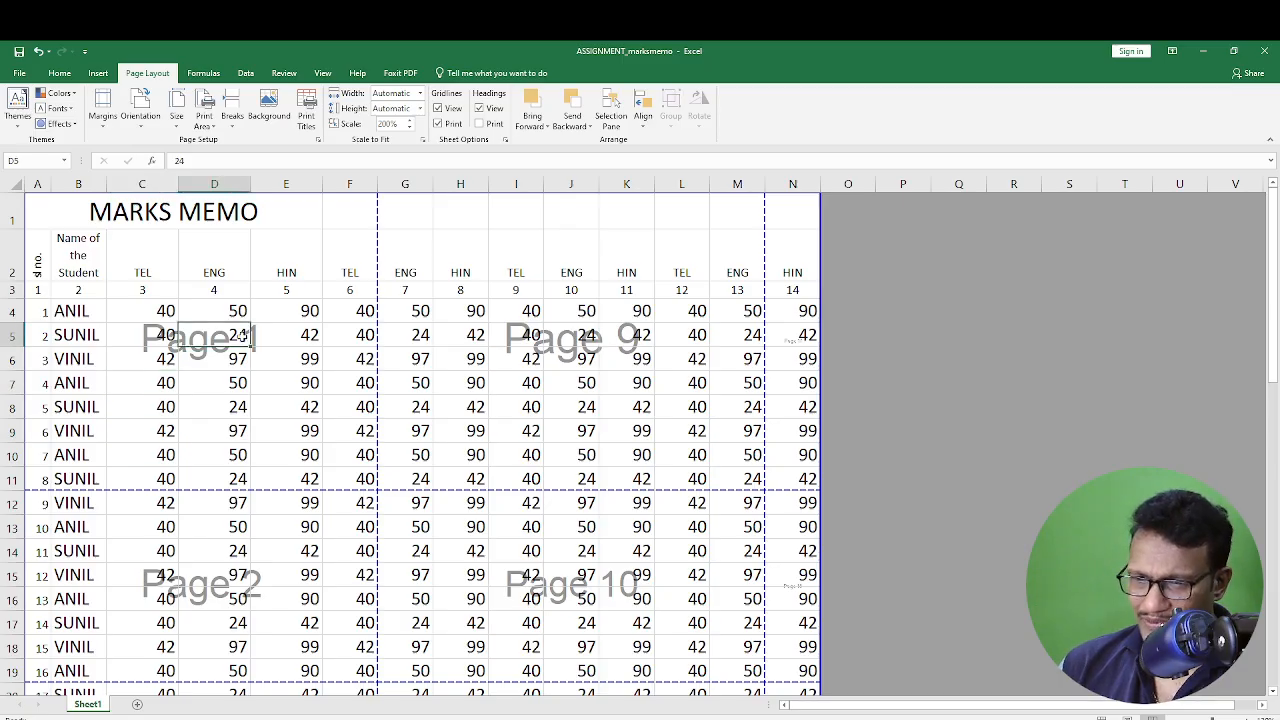
pyautogui.click(603, 353)
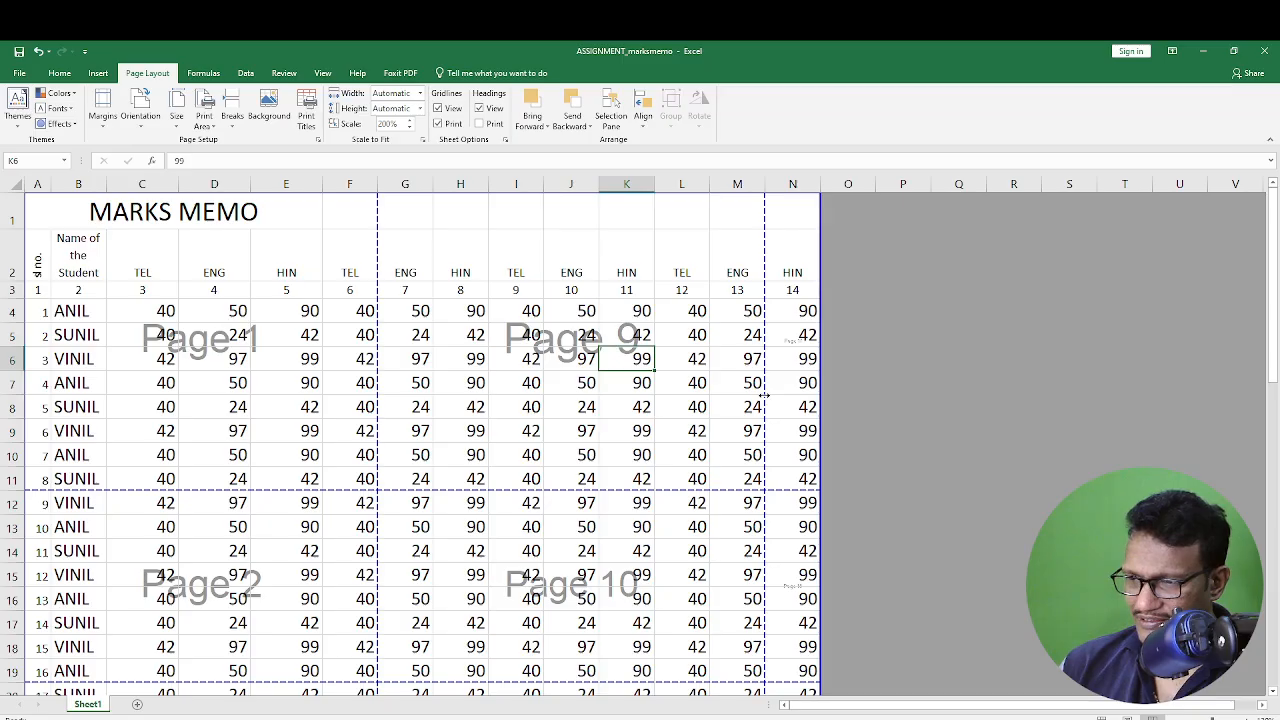
pyautogui.moveTo(380, 403); pyautogui.dragTo(432, 404)
pyautogui.click(640, 407)
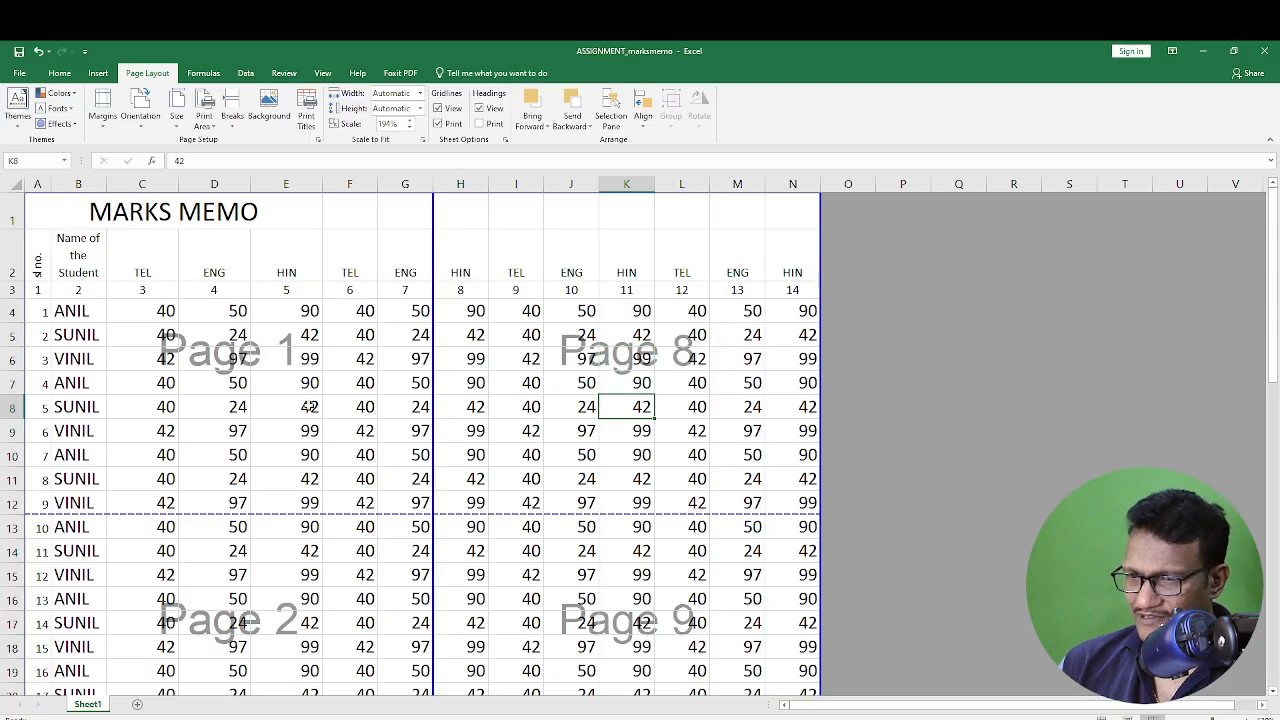
pyautogui.click(405, 289)
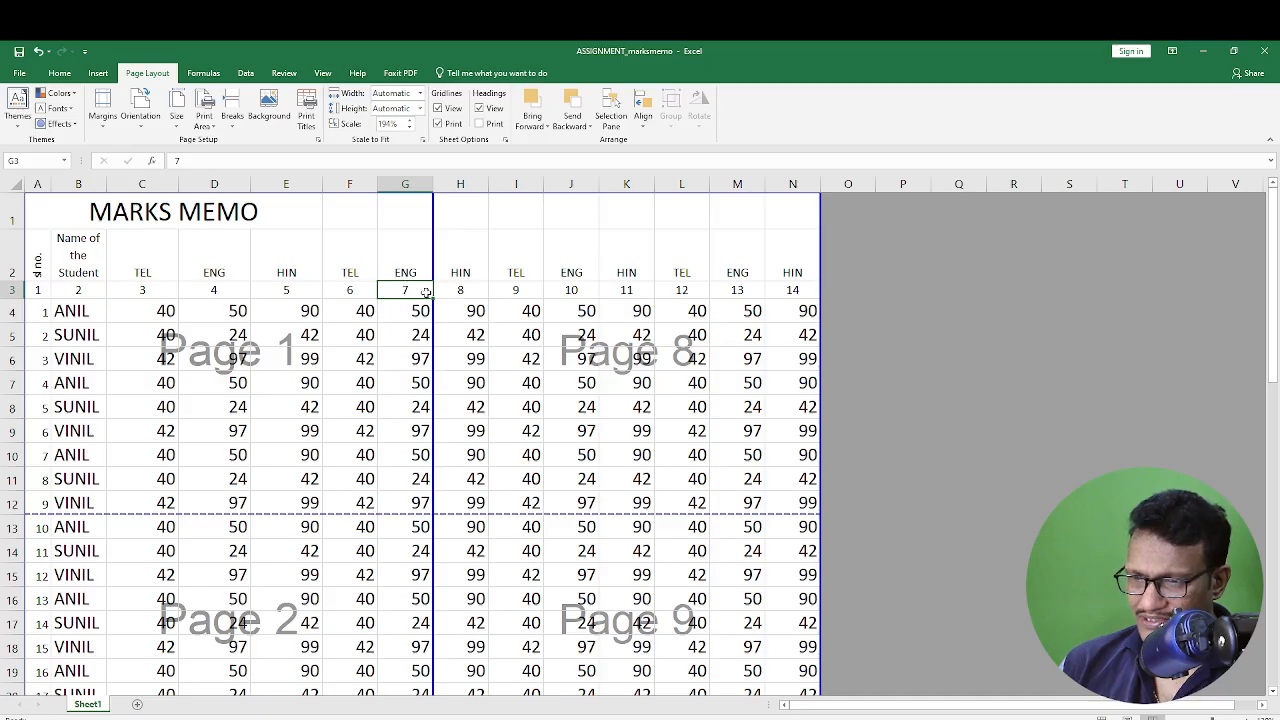
pyautogui.click(462, 289)
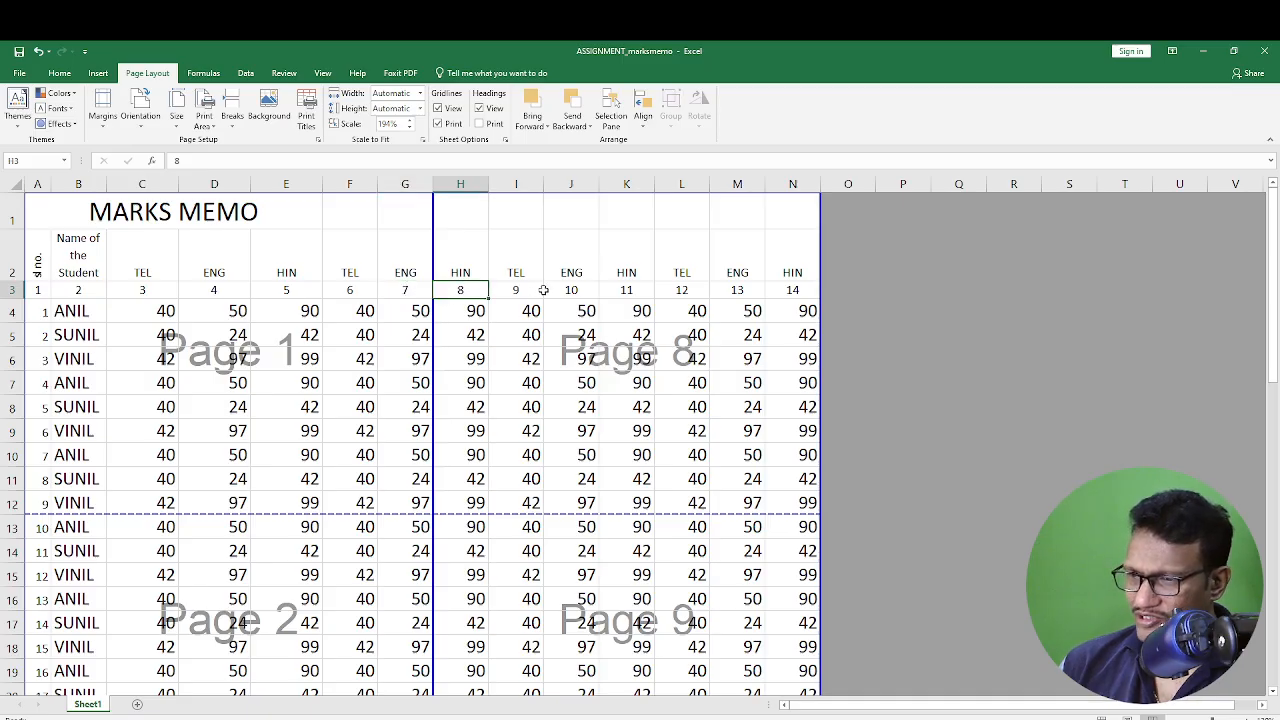
pyautogui.click(275, 334)
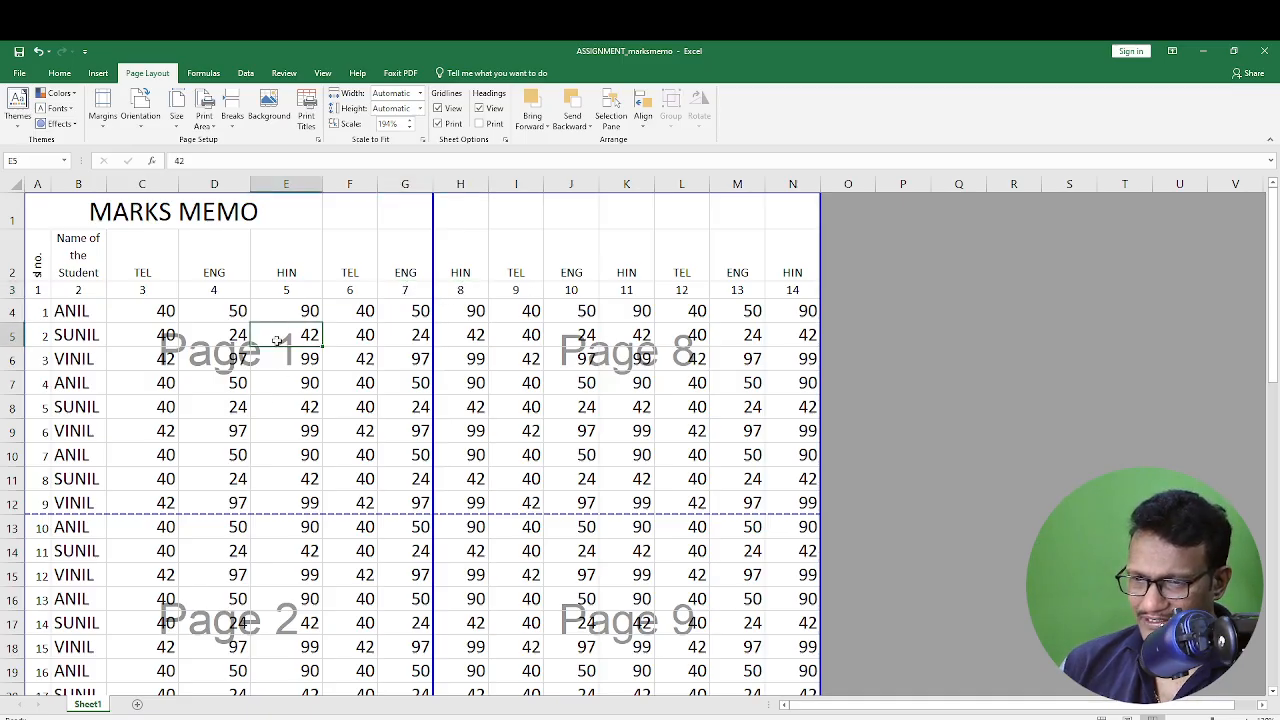
# Set the sheet's page order to Over, then down in the page setup.
pyautogui.click(254, 600)
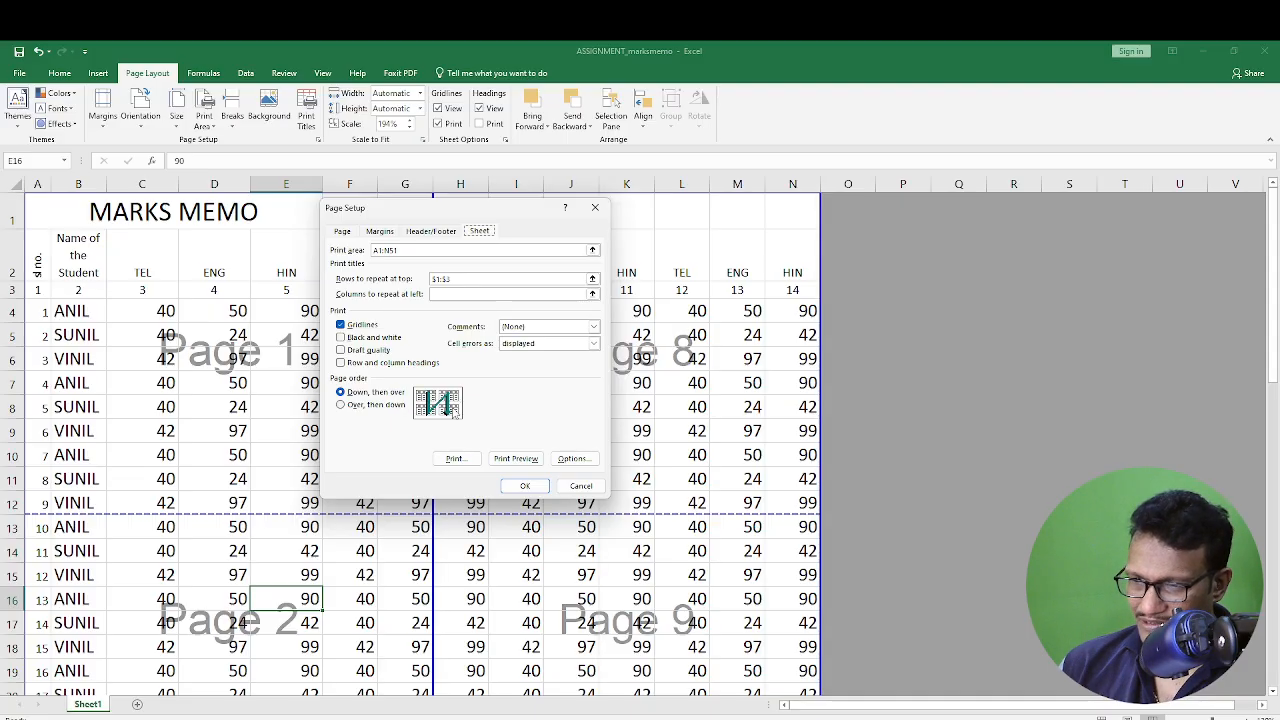
pyautogui.click(380, 410)
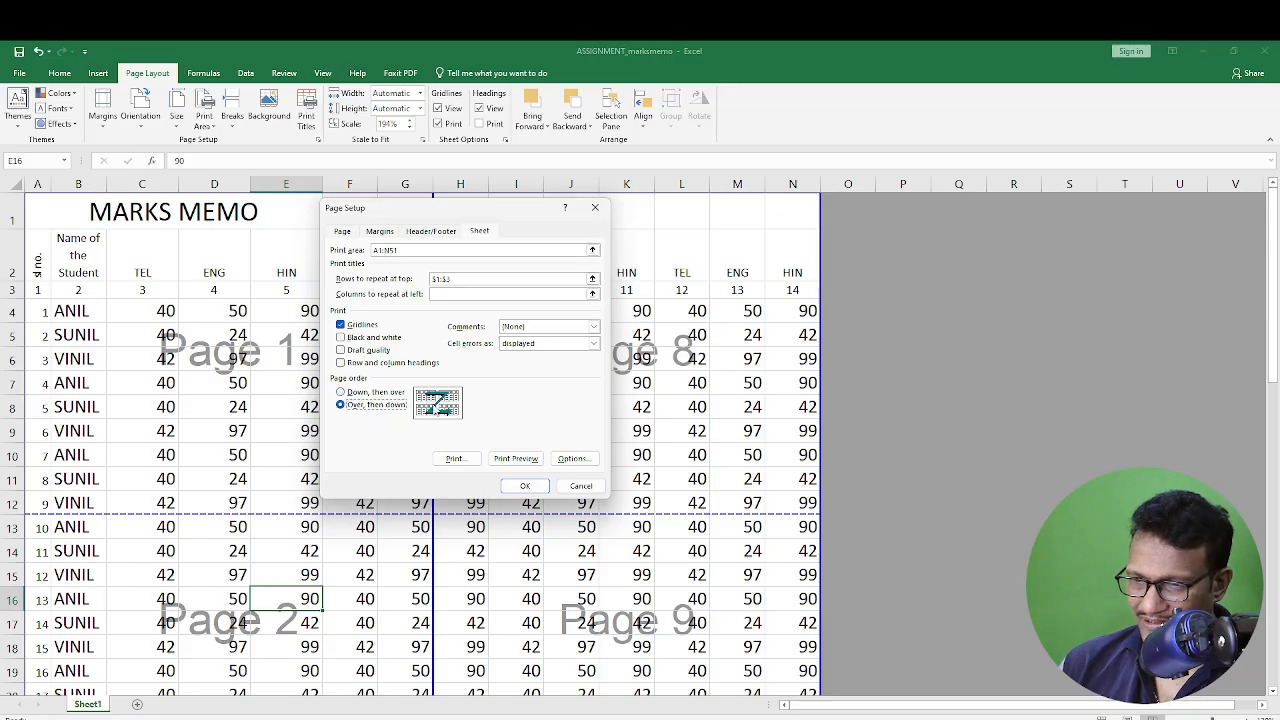
pyautogui.click(525, 484)
pyautogui.press('Up')
pyautogui.press('Up')
pyautogui.press('Up')
pyautogui.press('Up')
pyautogui.press('Up')
pyautogui.press('Up')
pyautogui.press('Up')
pyautogui.press('Up')
pyautogui.press('Up')
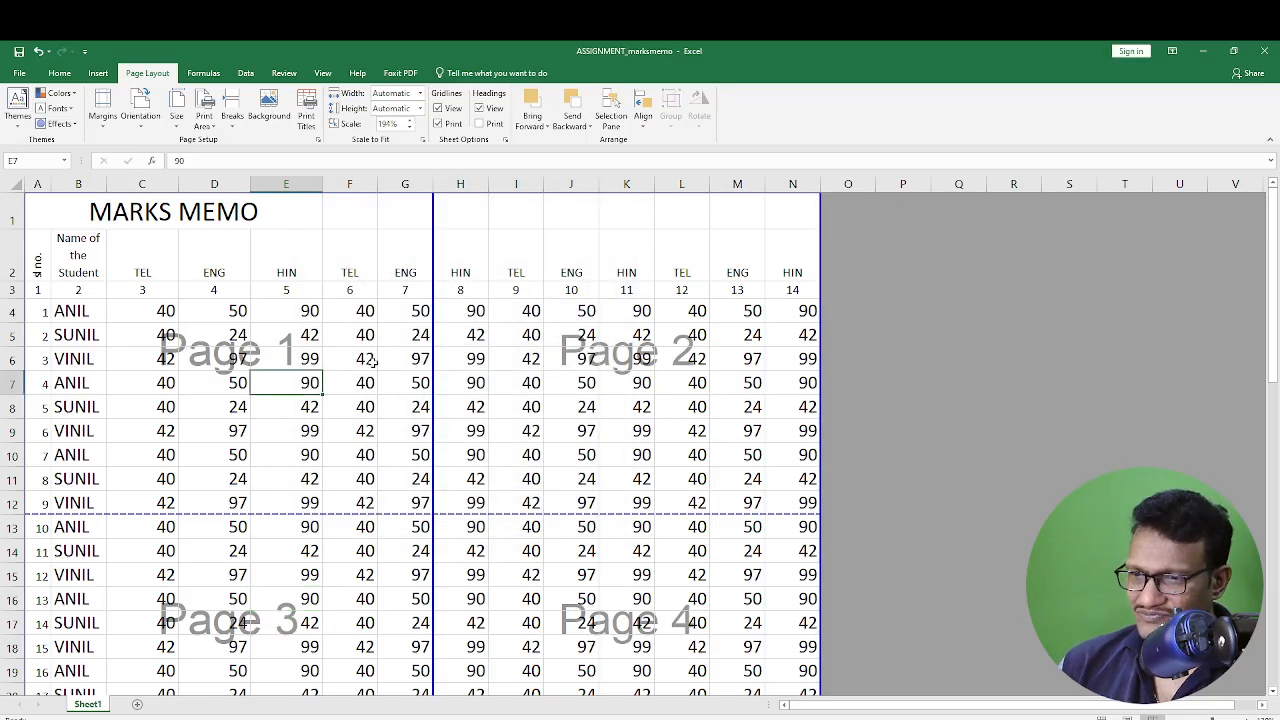
# Compare pages 1 and 2 in the print preview to see which heading rows and student columns are repeated.
pyautogui.click(414, 290)
pyautogui.click(496, 302)
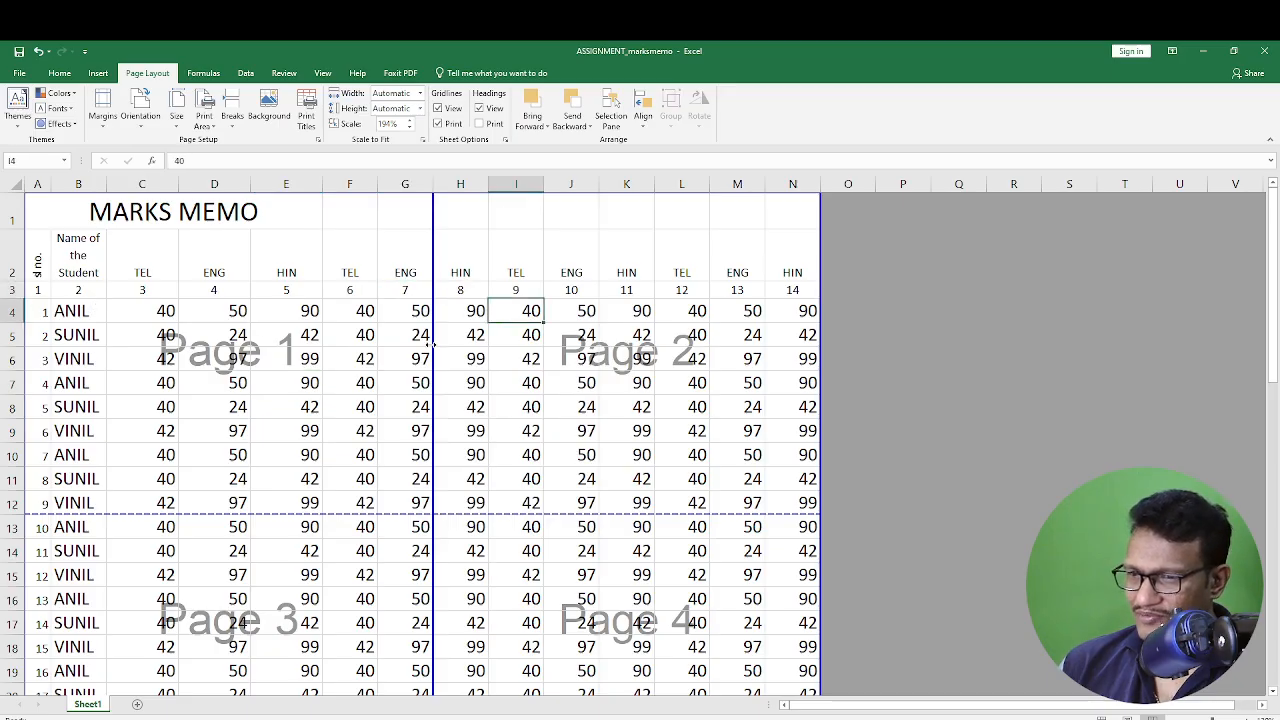
pyautogui.click(289, 341)
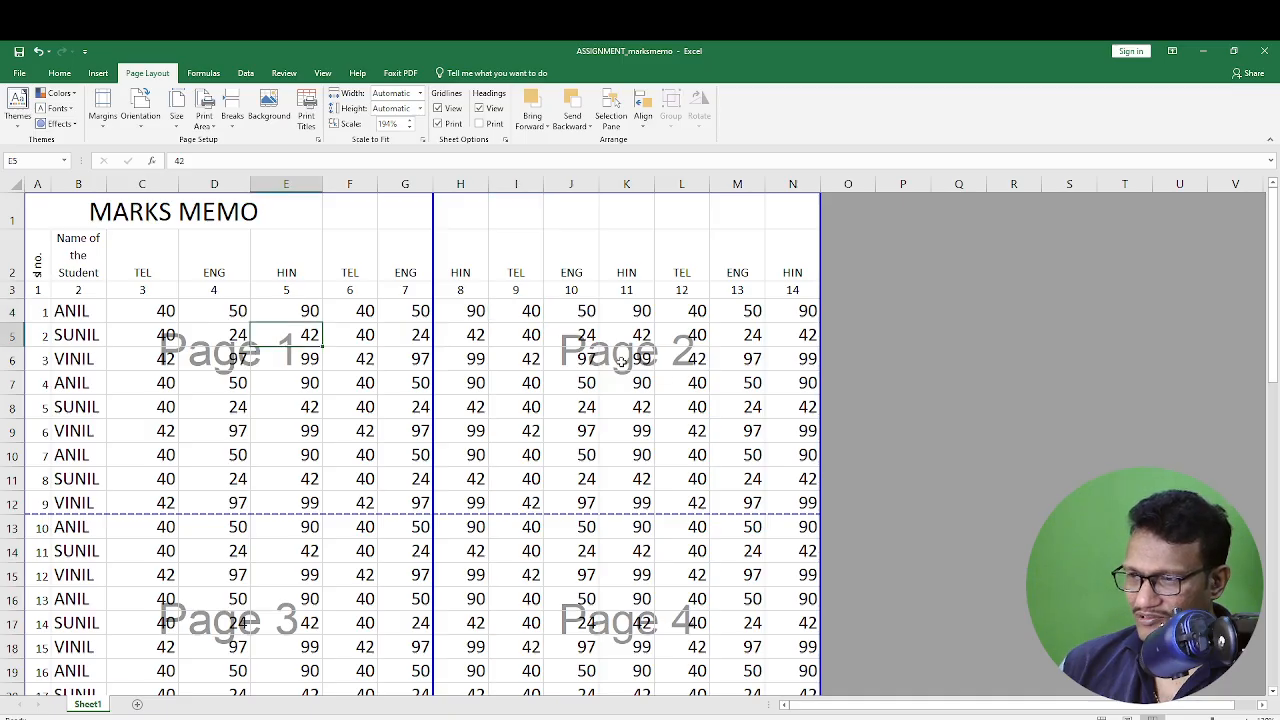
pyautogui.click(222, 352)
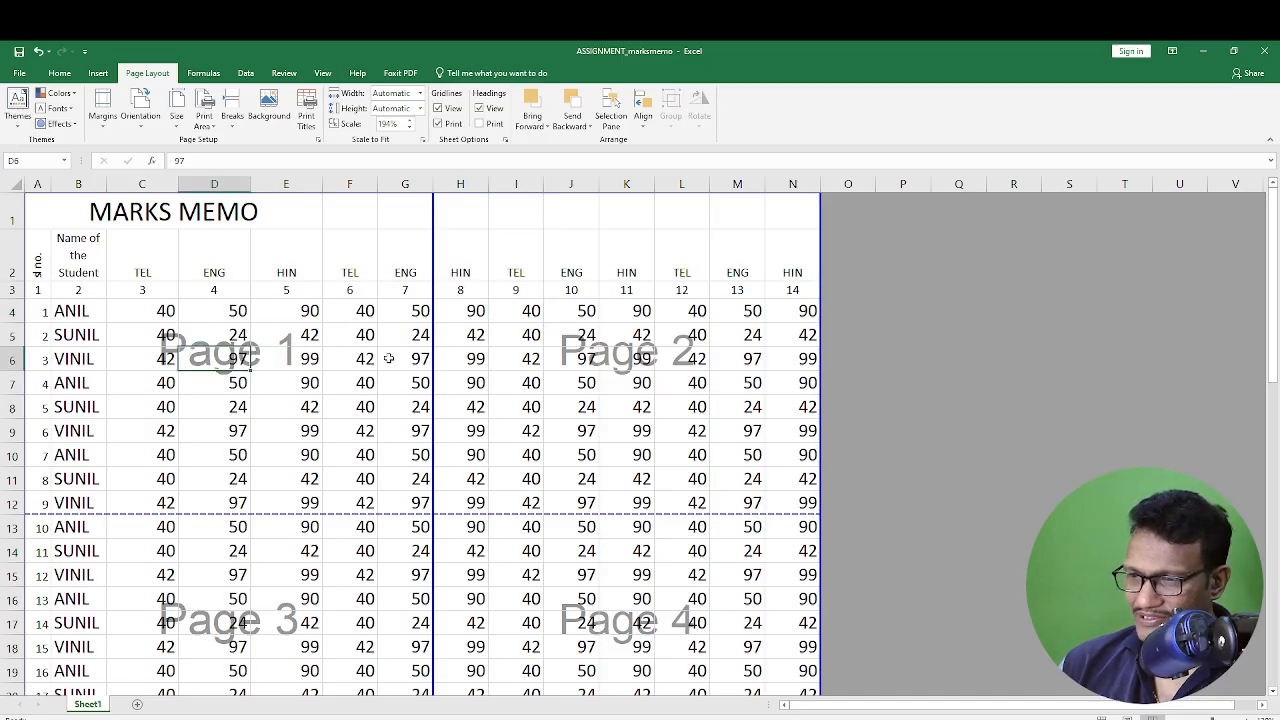
pyautogui.click(667, 358)
pyautogui.hotkey('ctrl', 'p')
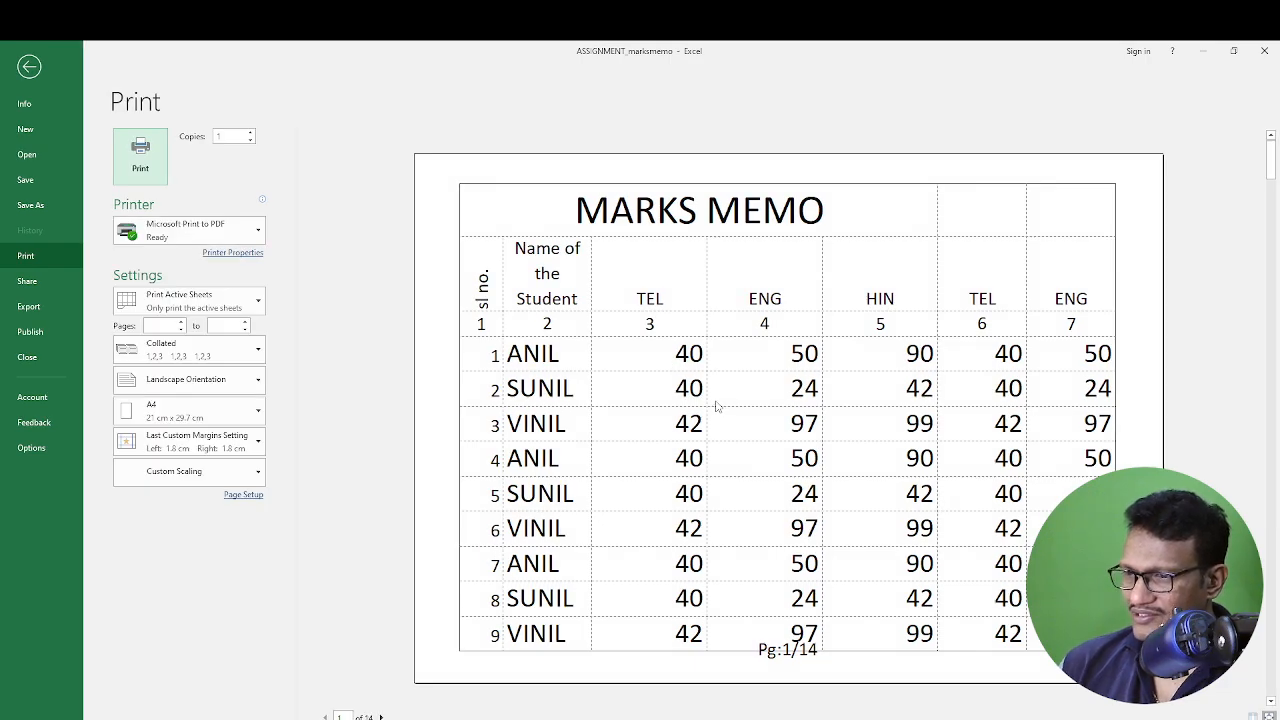
pyautogui.scroll(-1, 716, 405)
pyautogui.scroll(1, 716, 405)
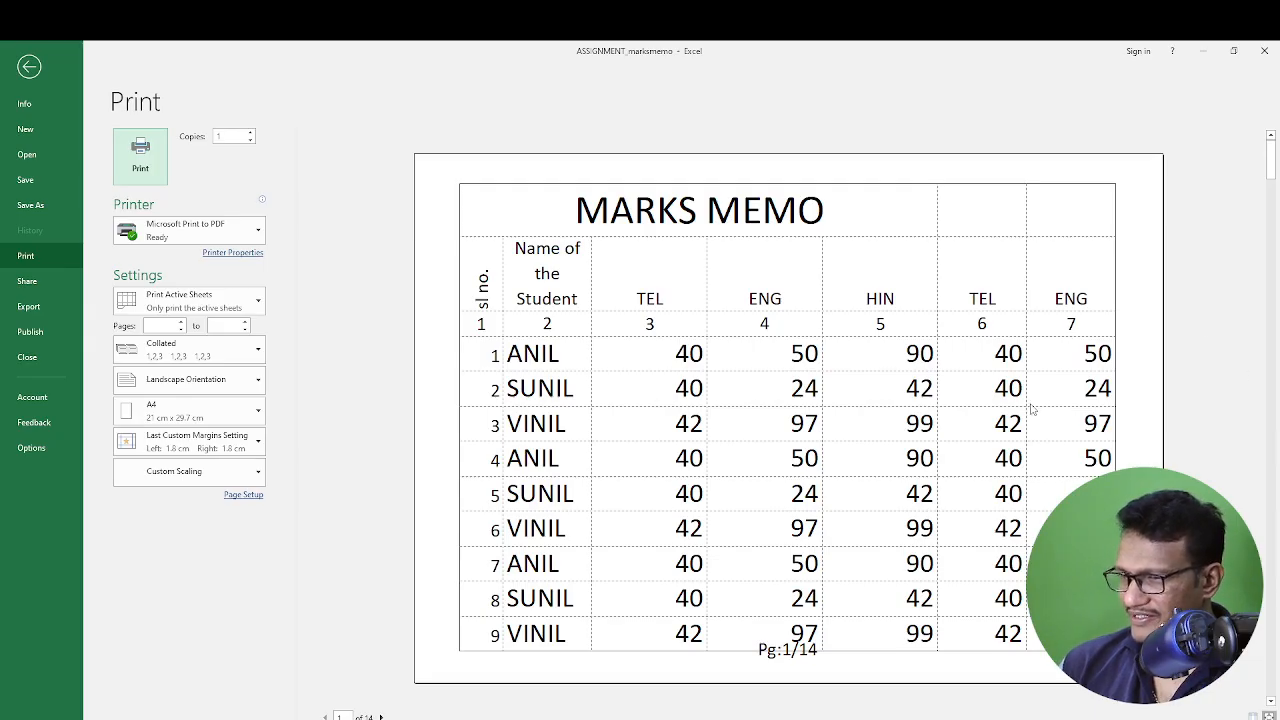
pyautogui.scroll(-1, 1032, 408)
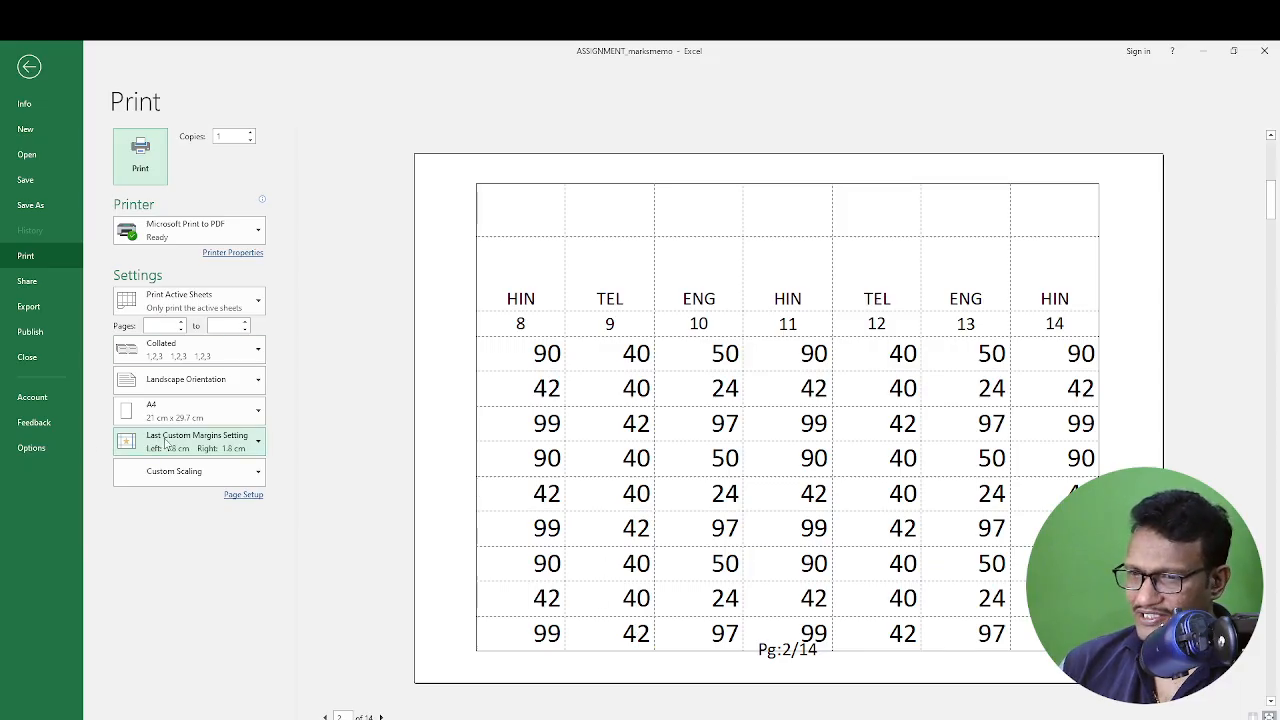
pyautogui.scroll(1, 588, 392)
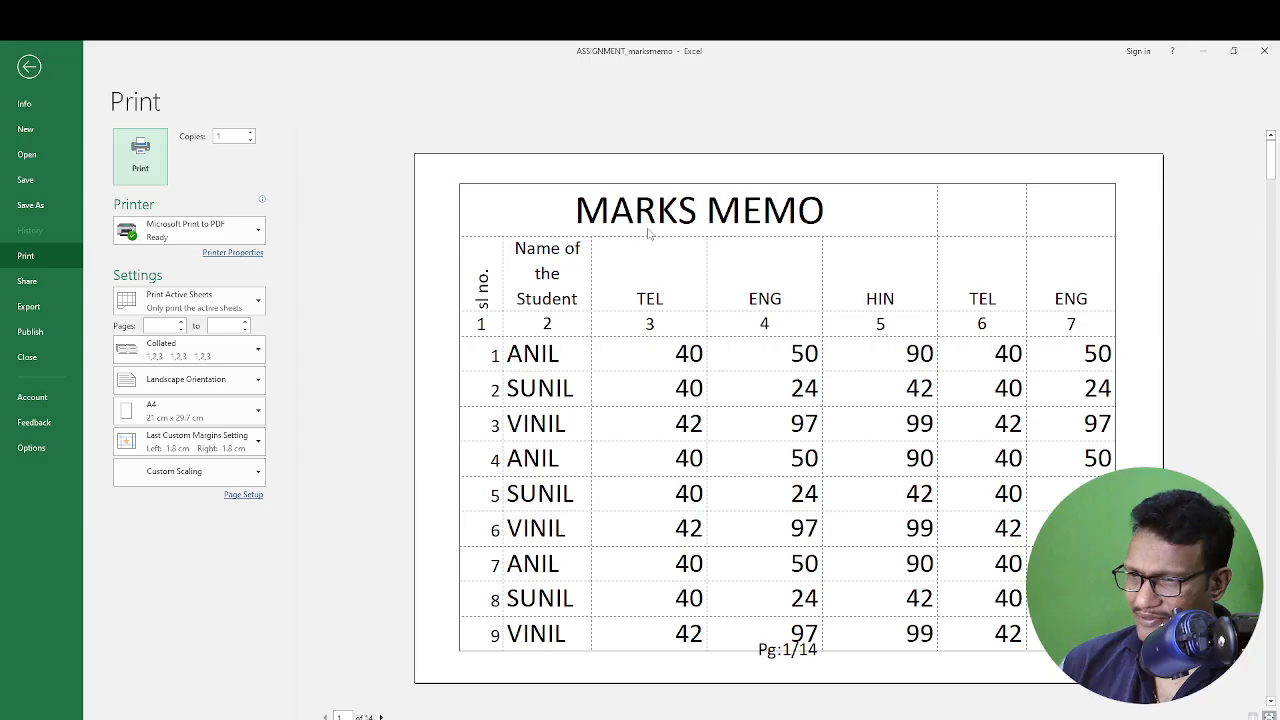
pyautogui.scroll(-2, 585, 358)
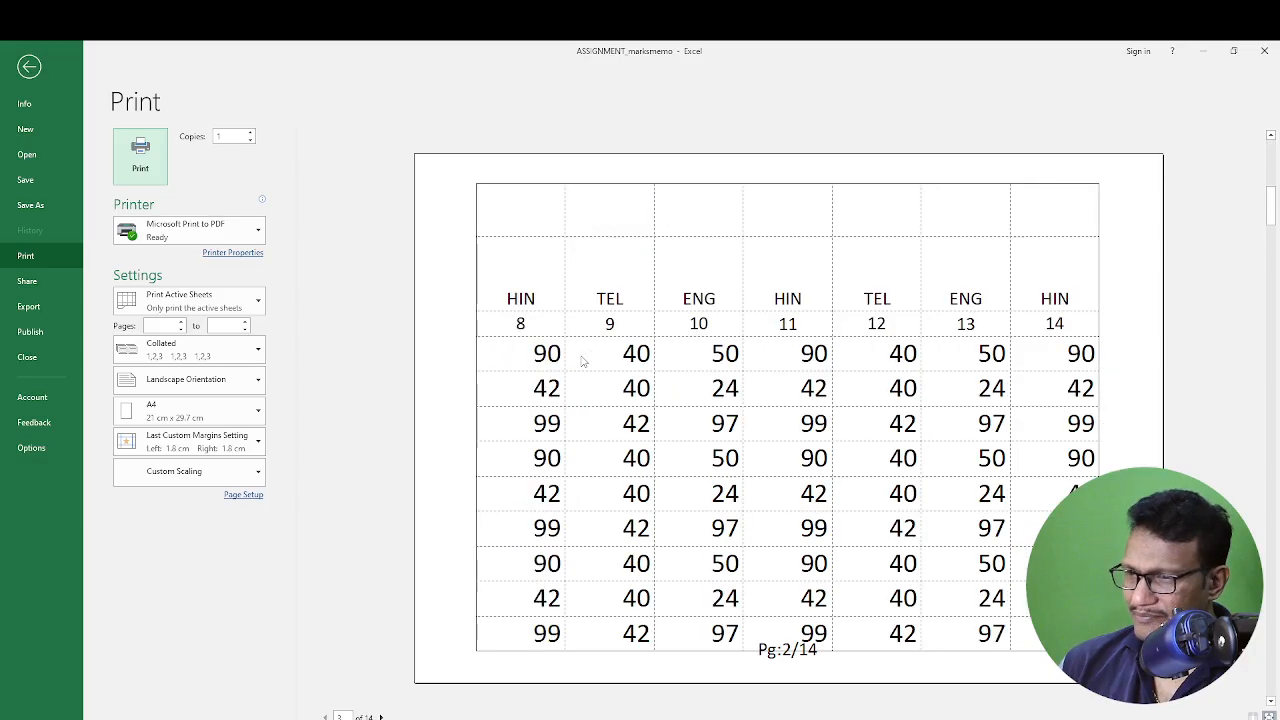
pyautogui.scroll(2, 582, 360)
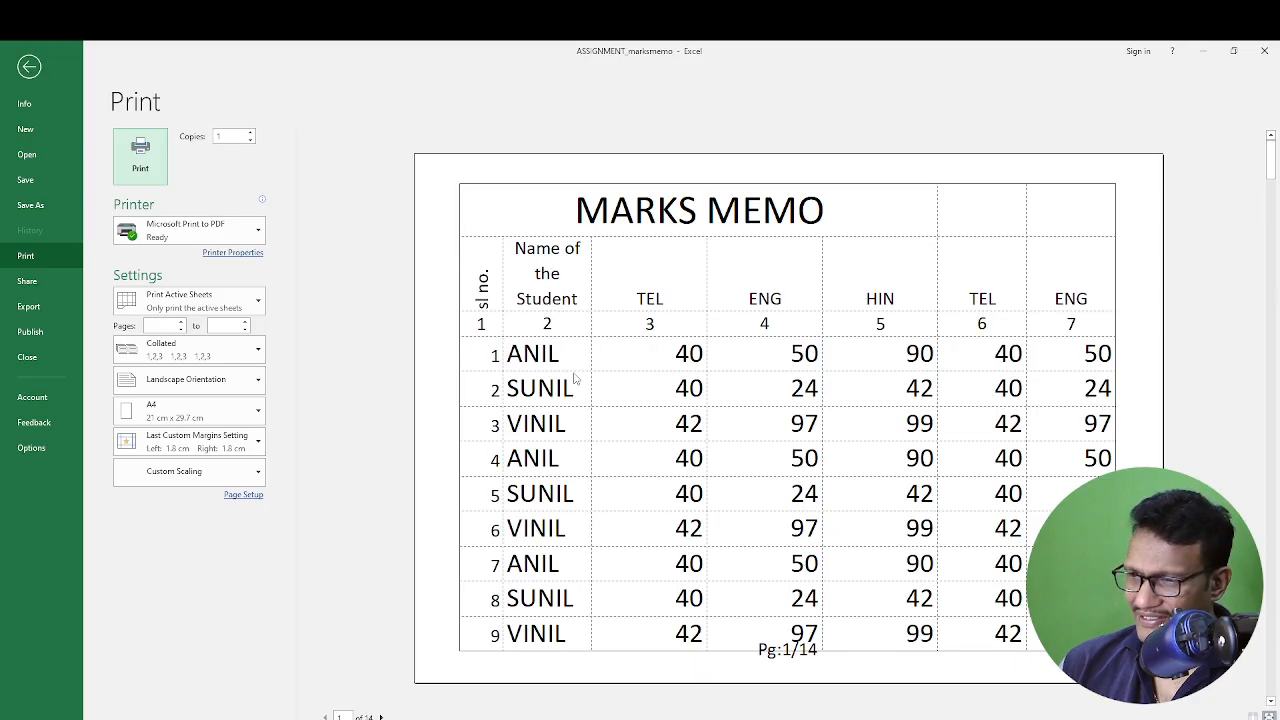
pyautogui.scroll(-1, 575, 380)
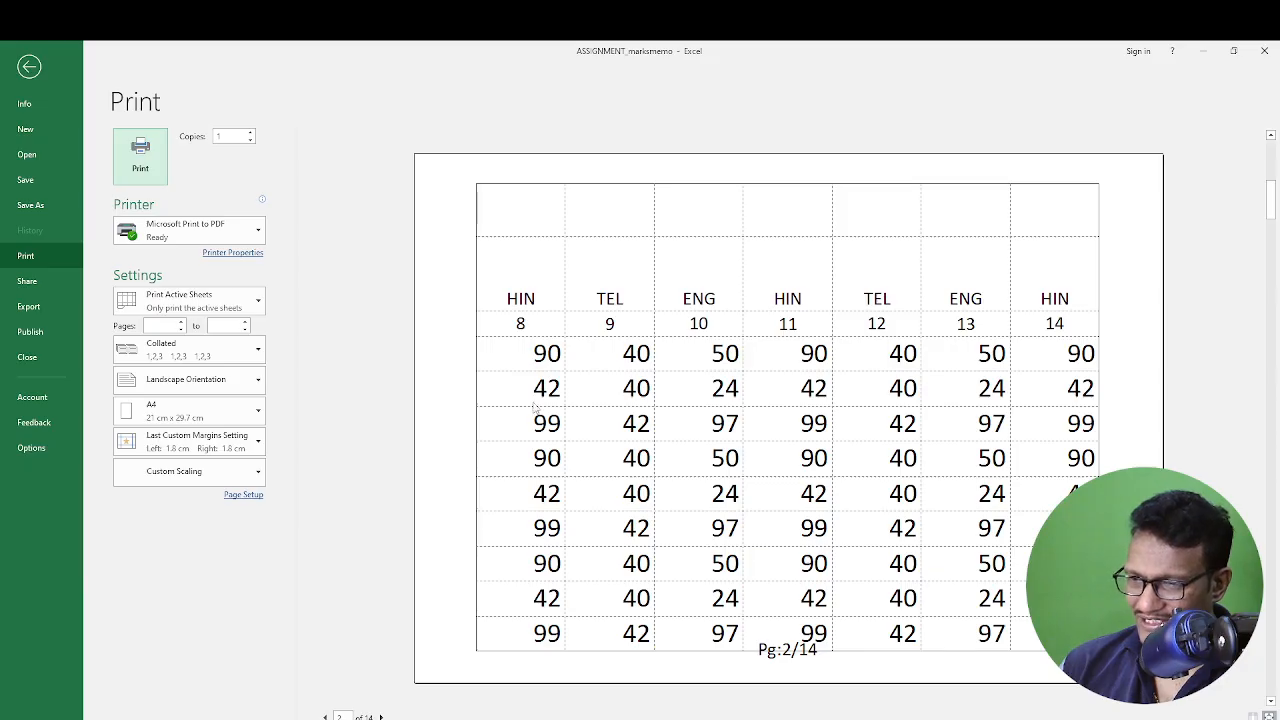
pyautogui.scroll(1, 534, 452)
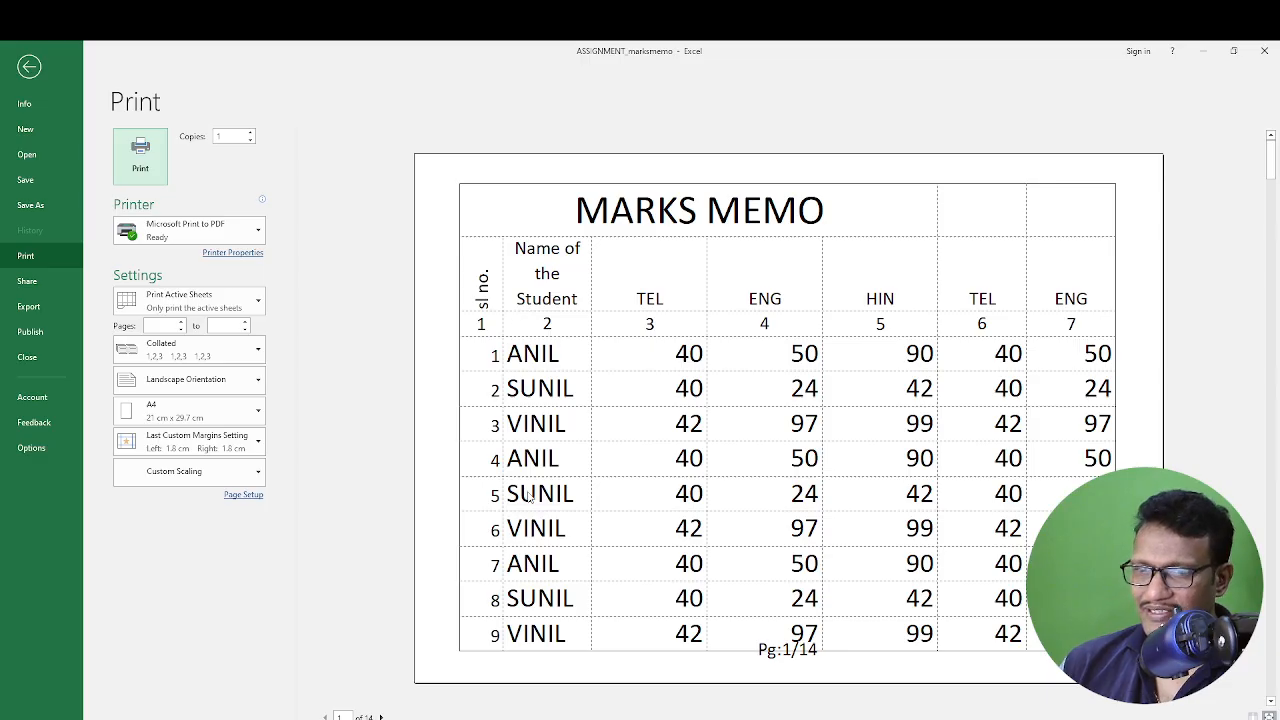
# Check the print title fields in the page setup opened from the print preview, and return to the sheet.
pyautogui.click(244, 494)
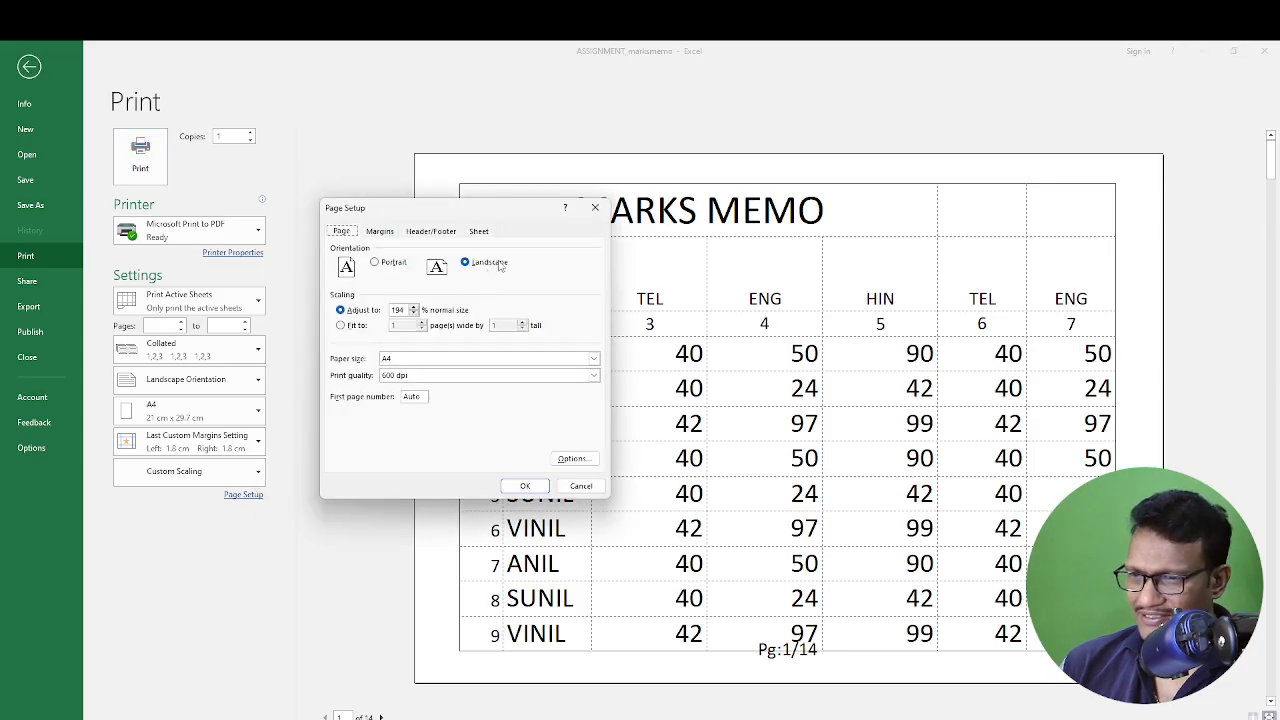
pyautogui.click(480, 232)
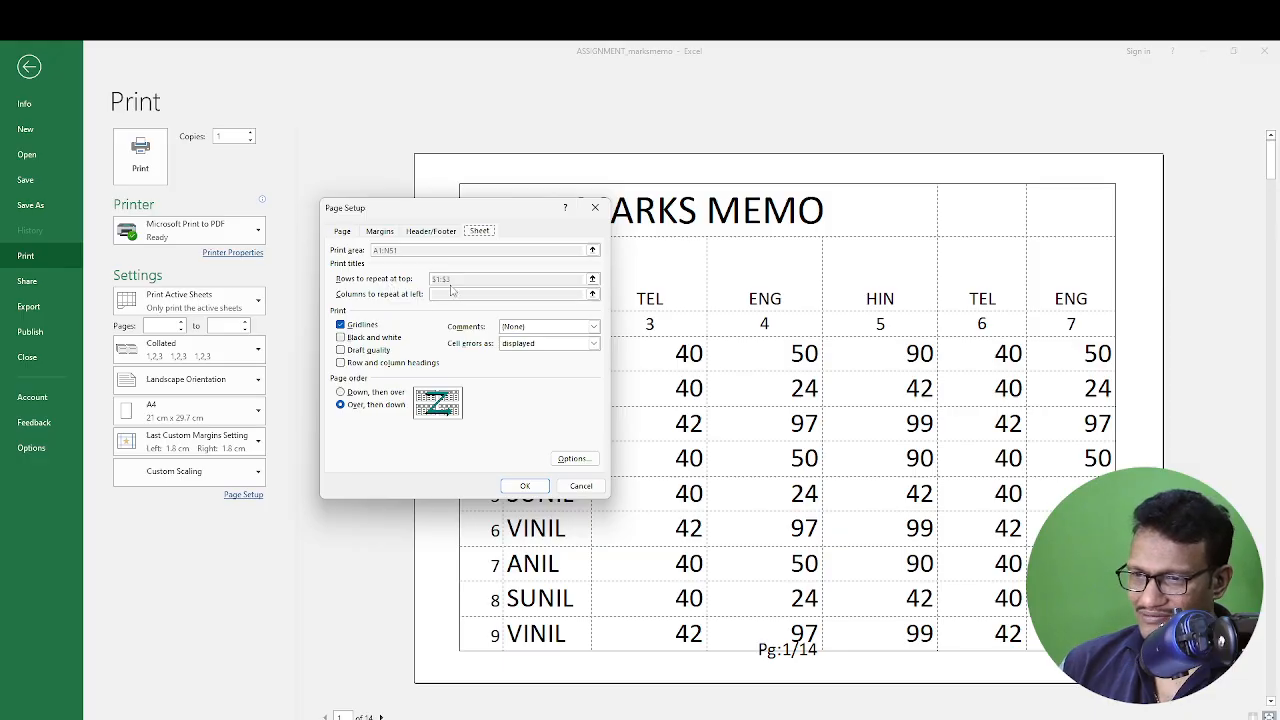
pyautogui.press('Escape')
pyautogui.press('Escape')
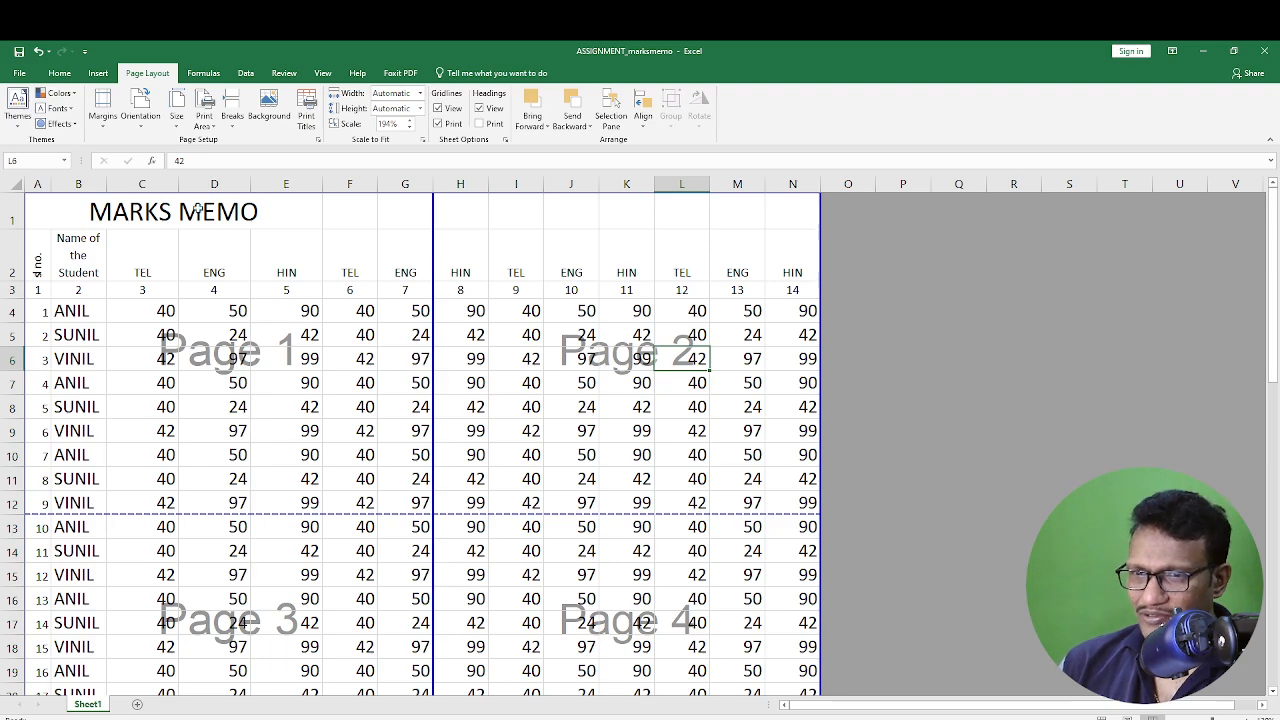
# Try to set the serial number and student name columns, A and B, as the columns to repeat at left in the print titles.
pyautogui.click(308, 116)
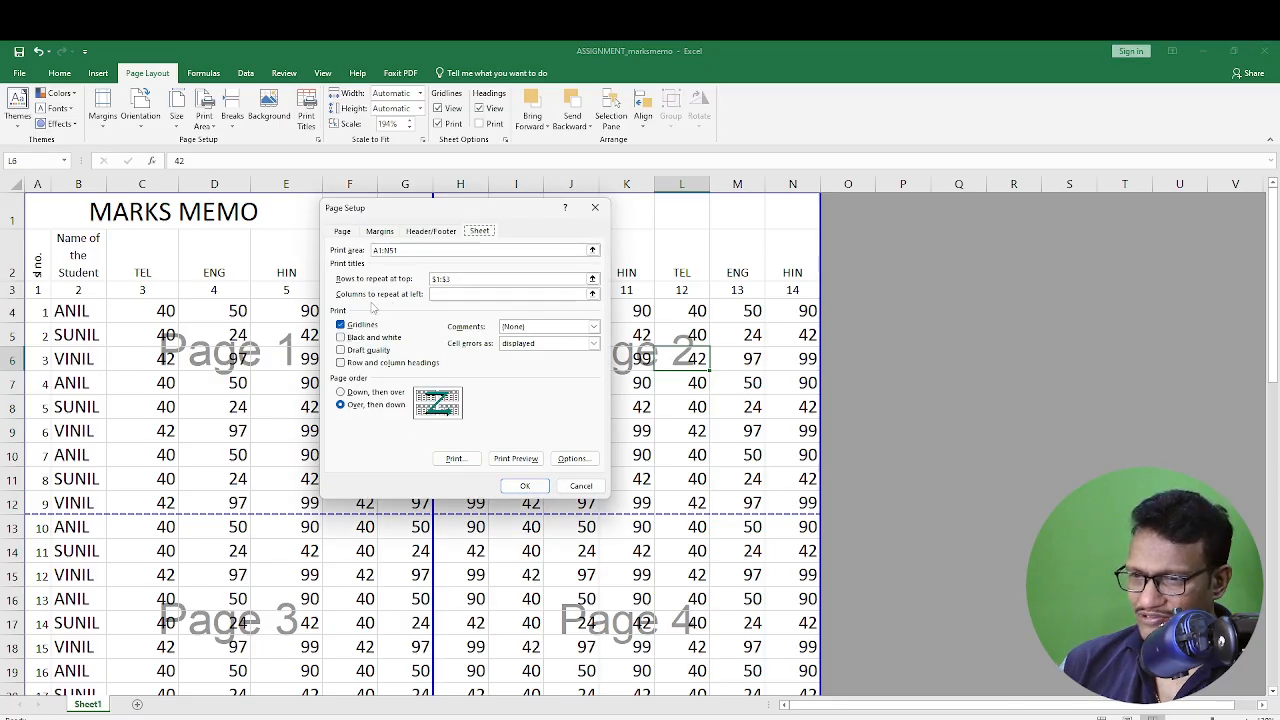
pyautogui.click(592, 294)
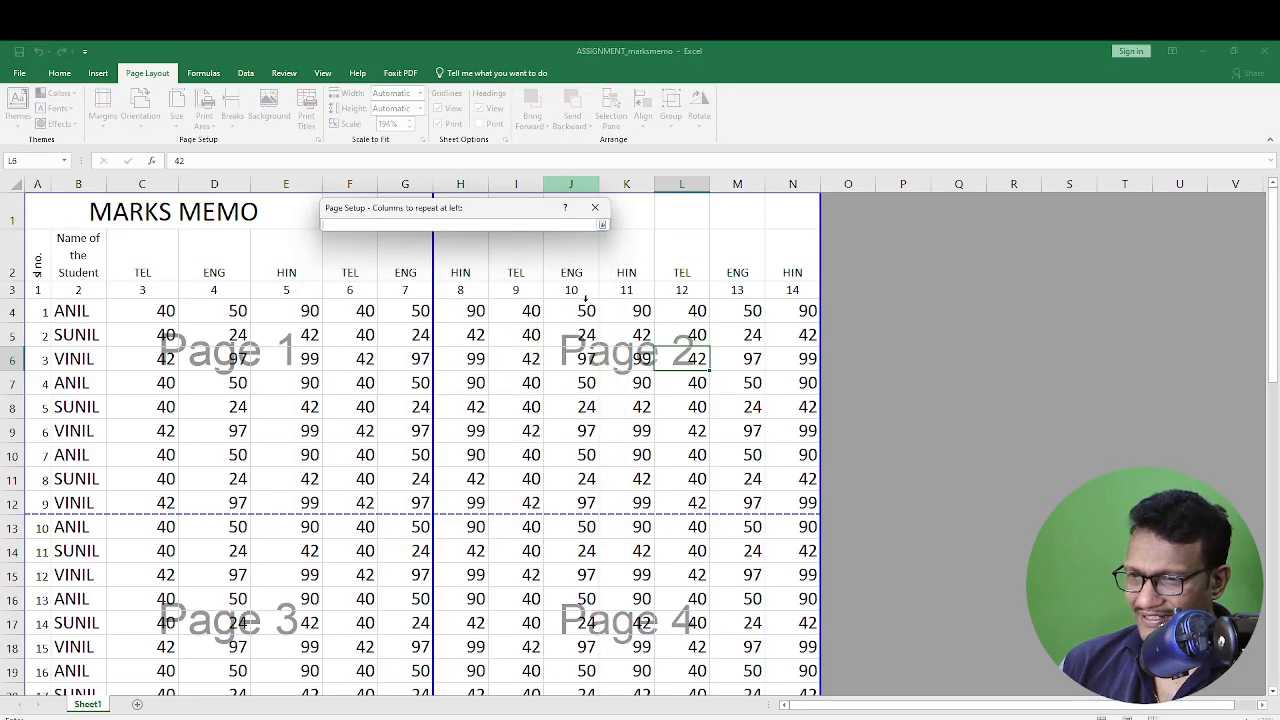
pyautogui.moveTo(37, 184); pyautogui.dragTo(286, 184)
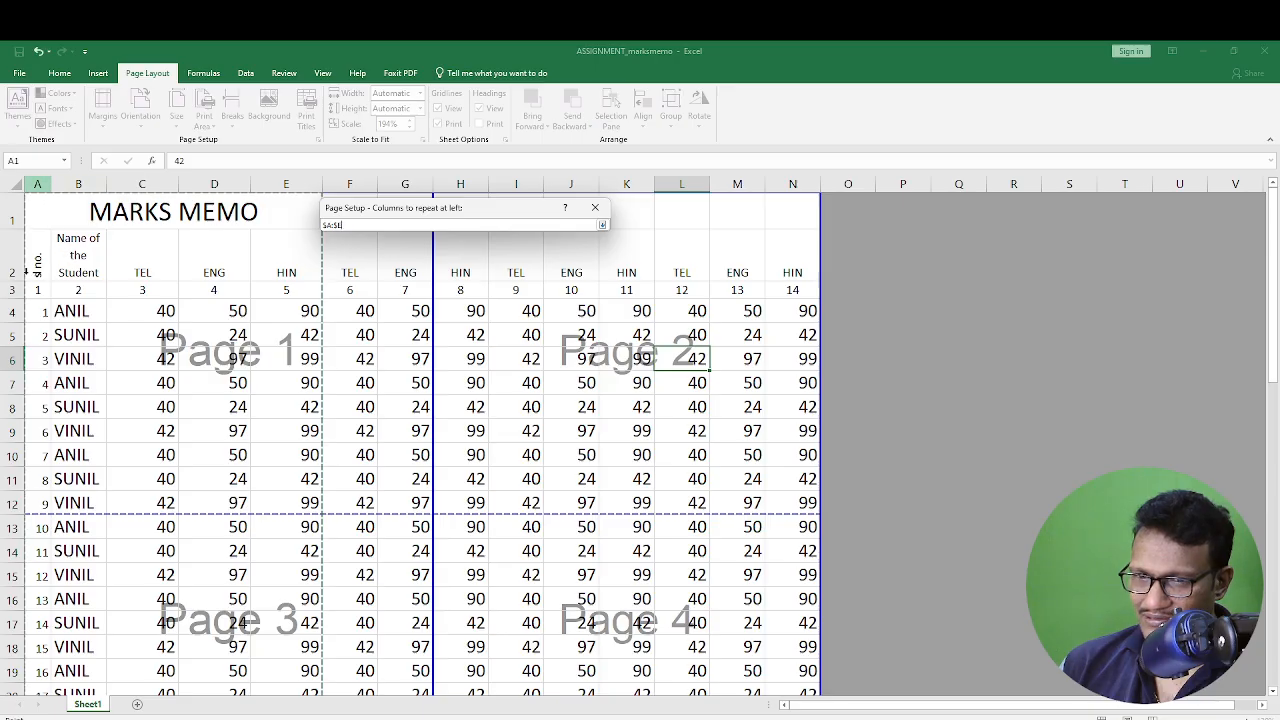
pyautogui.moveTo(37, 184); pyautogui.dragTo(78, 184)
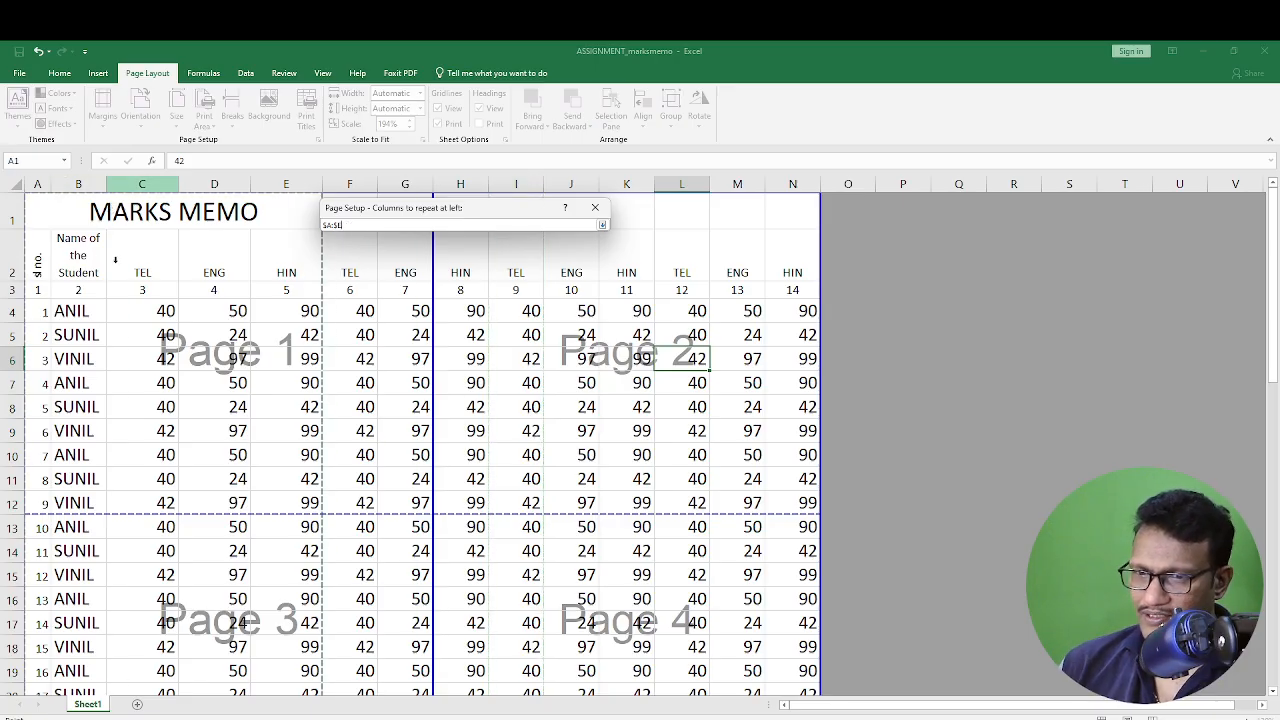
pyautogui.press('Return')
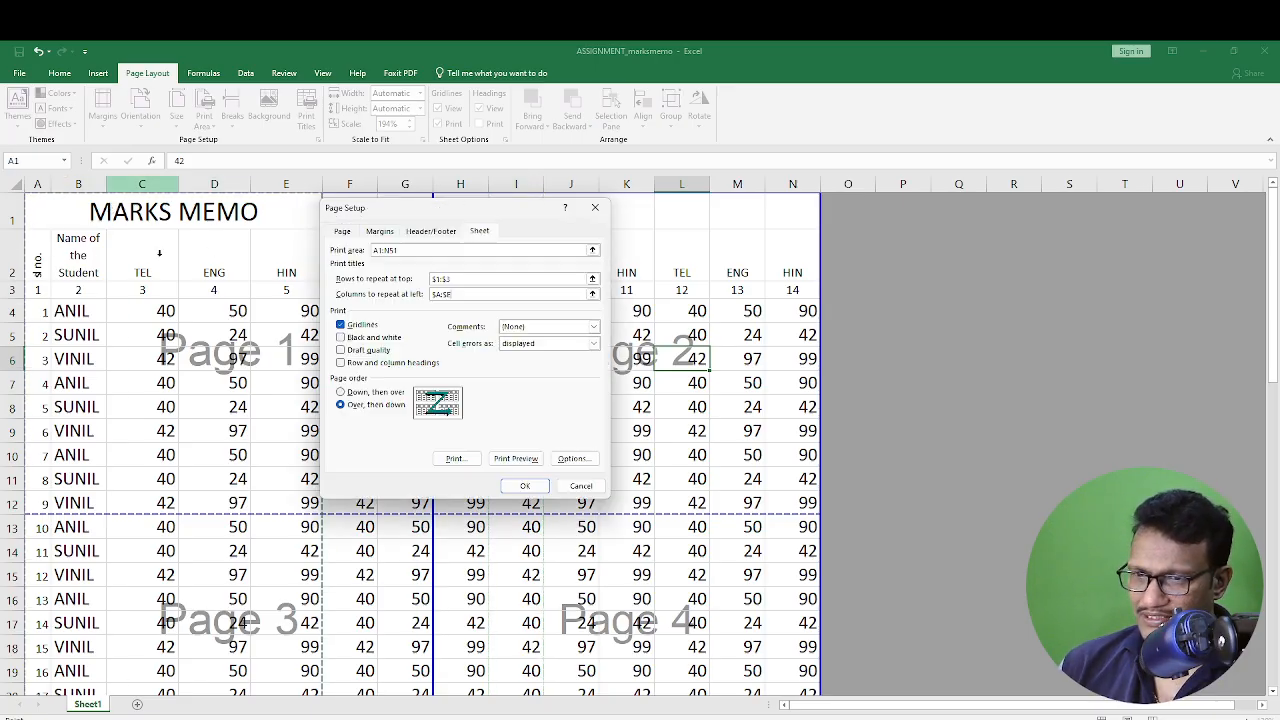
pyautogui.press('Return')
# Unmerge the MARKS MEMO title cell spanning A1:E1.
pyautogui.click(112, 221)
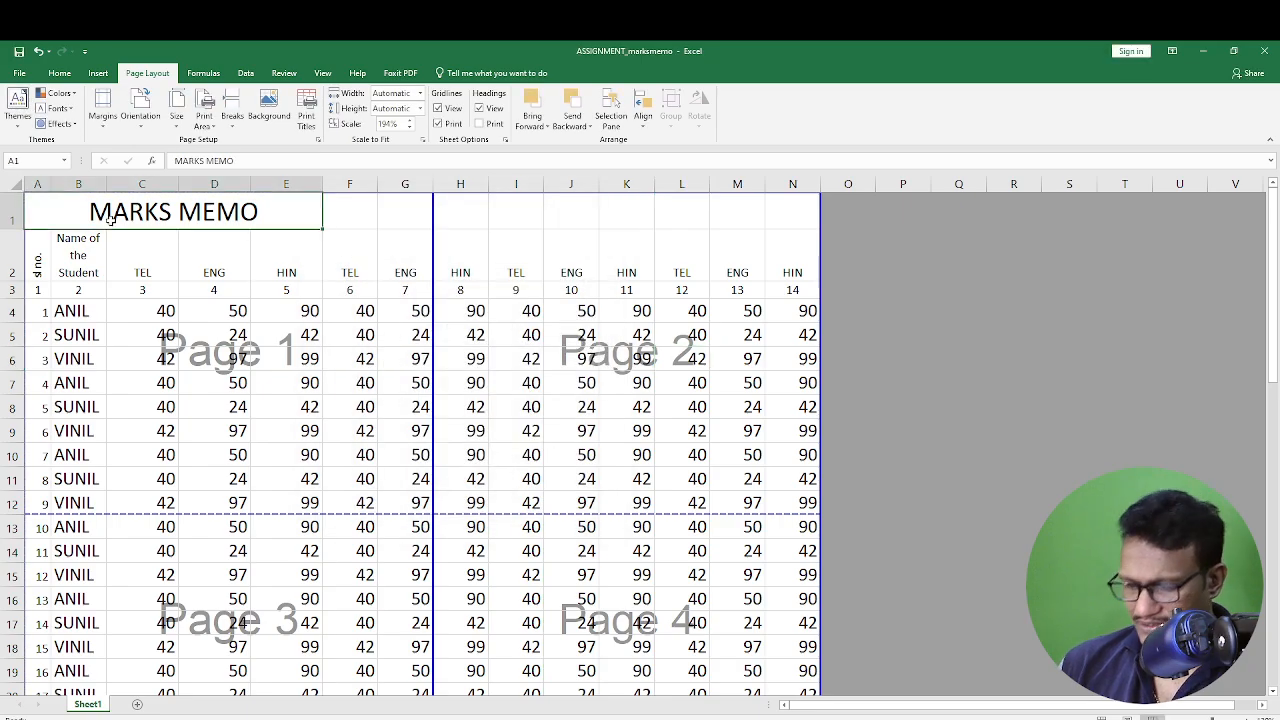
pyautogui.hotkey('ctrl', '1')
pyautogui.click(309, 367)
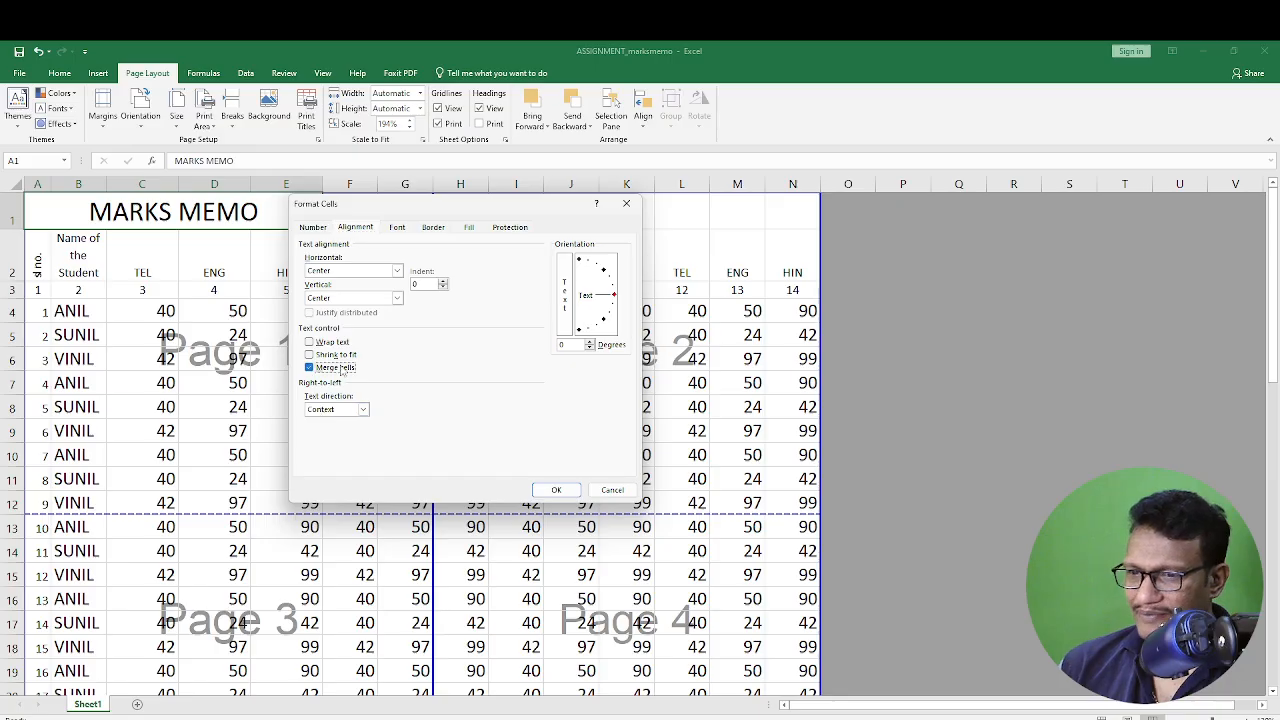
pyautogui.click(566, 490)
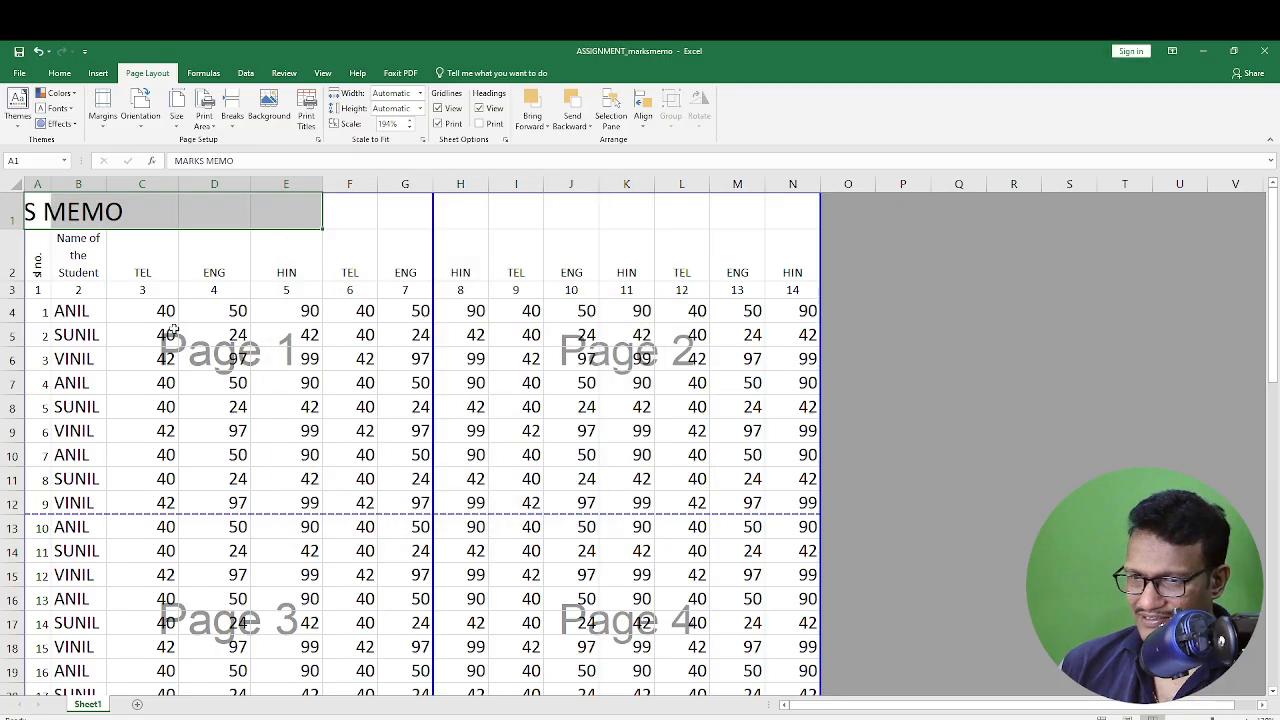
pyautogui.click(100, 285)
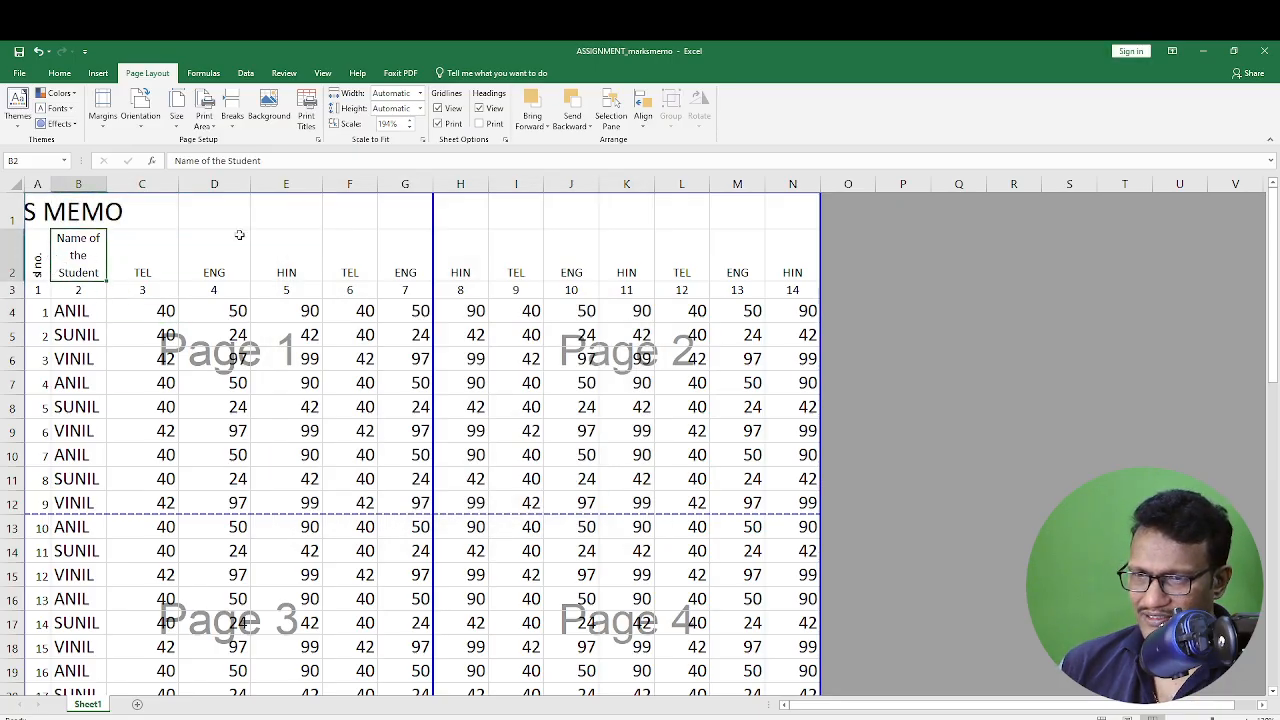
pyautogui.click(307, 108)
pyautogui.press('Escape')
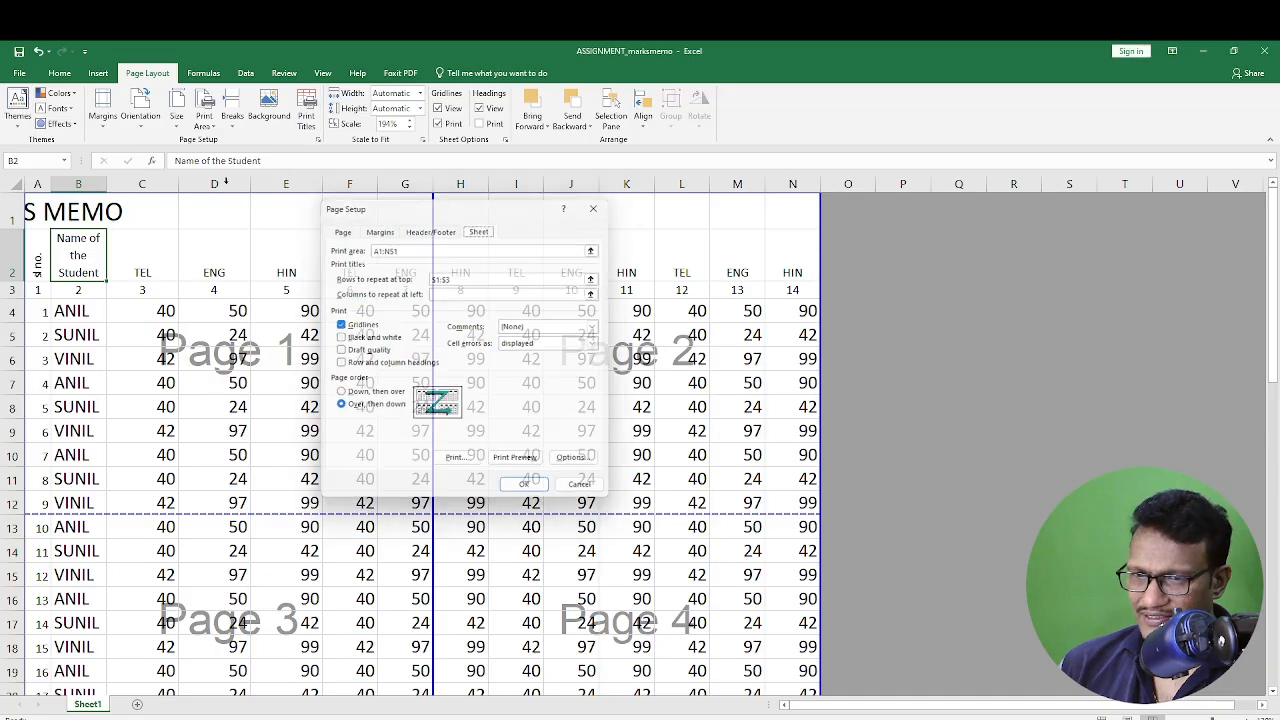
# Set columns $A:$B to repeat at left on printed pages, and check pages 1 to 3 in the print preview.
pyautogui.click(35, 265)
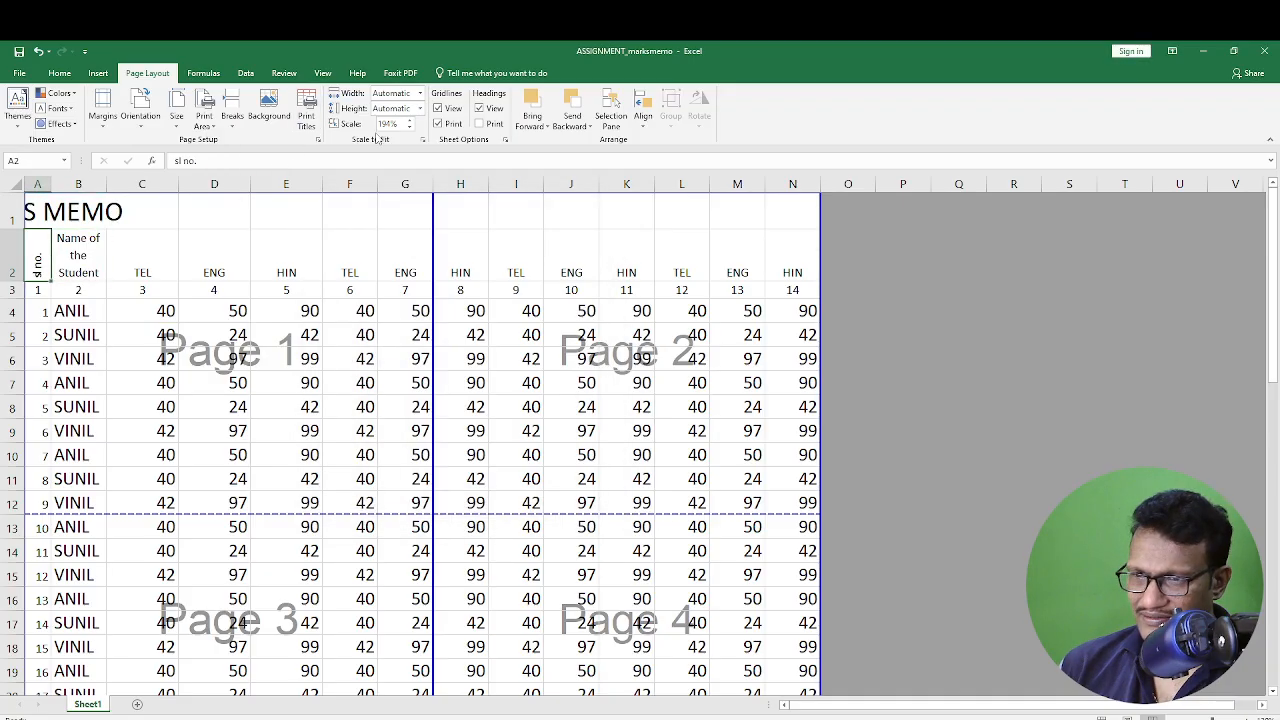
pyautogui.click(307, 108)
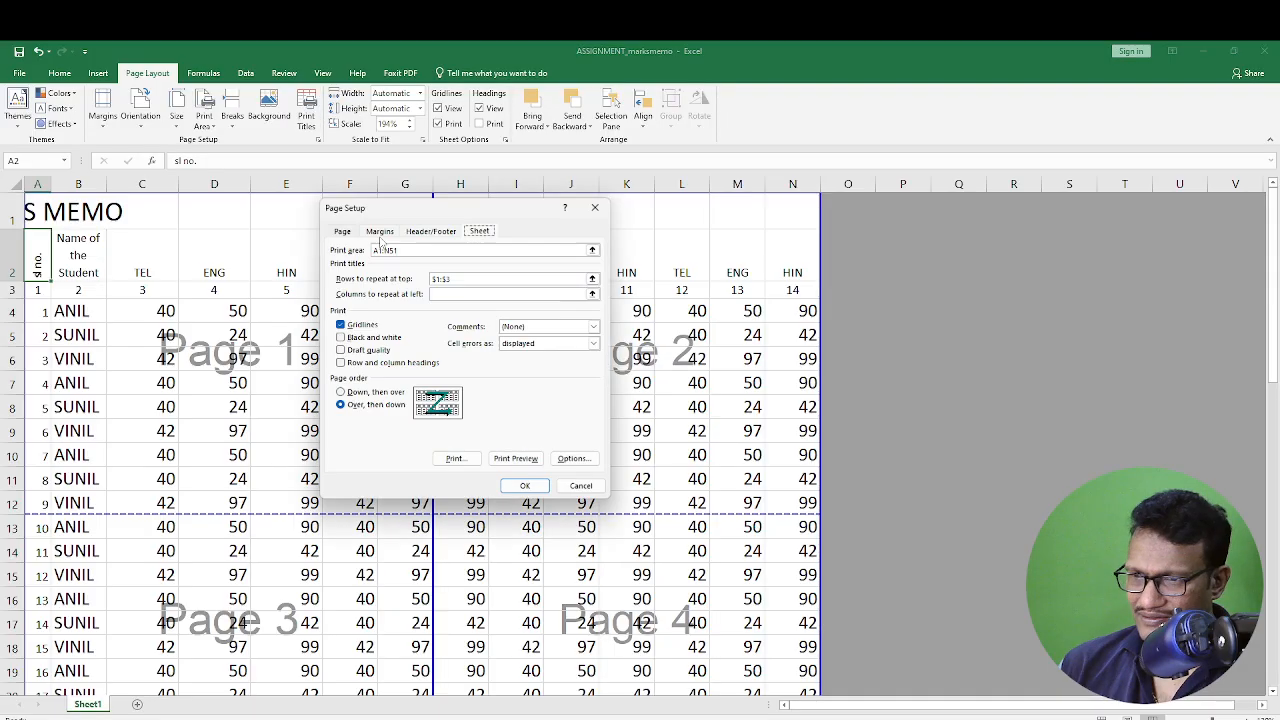
pyautogui.click(592, 293)
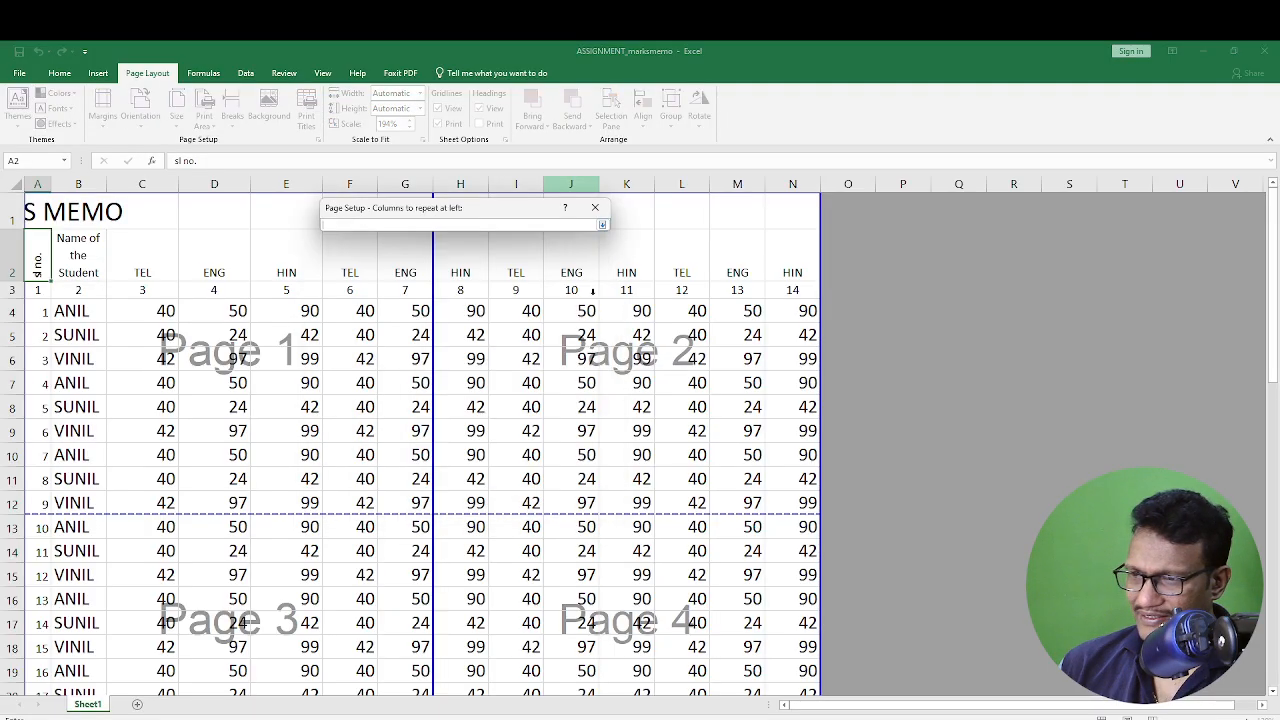
pyautogui.moveTo(37, 265); pyautogui.dragTo(101, 272)
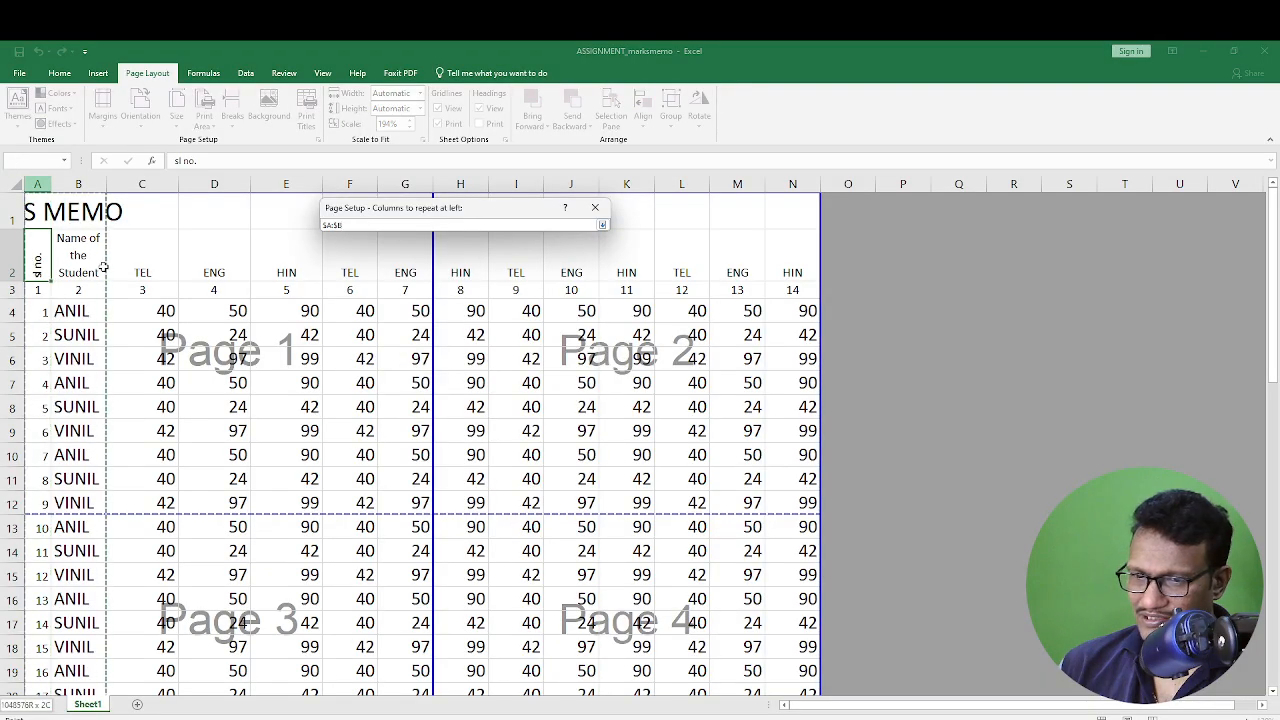
pyautogui.click(602, 226)
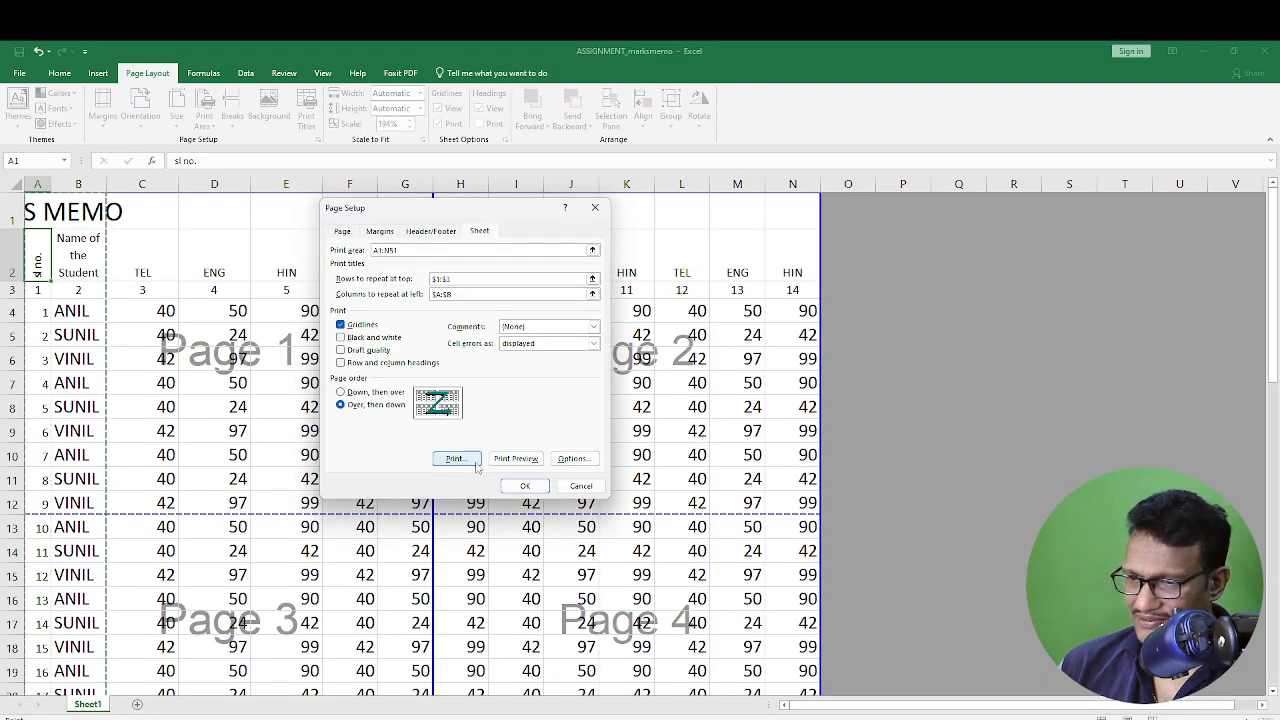
pyautogui.click(516, 459)
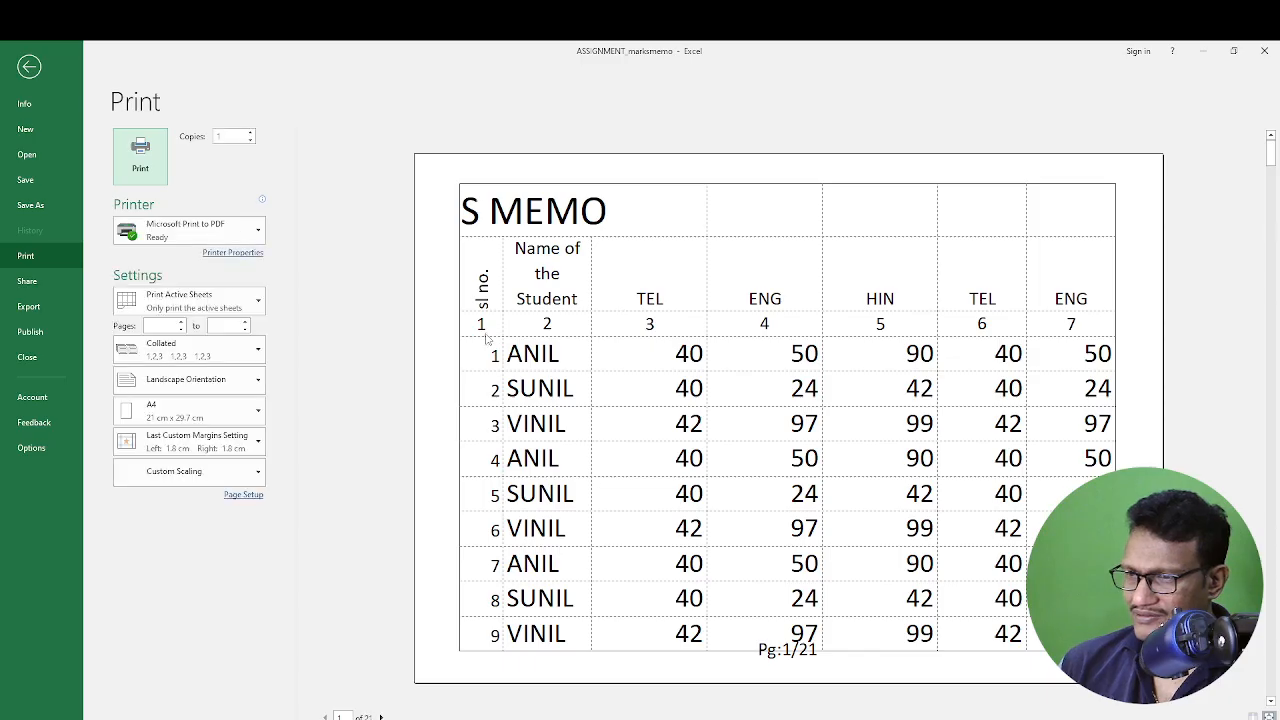
pyautogui.scroll(-2, 590, 400)
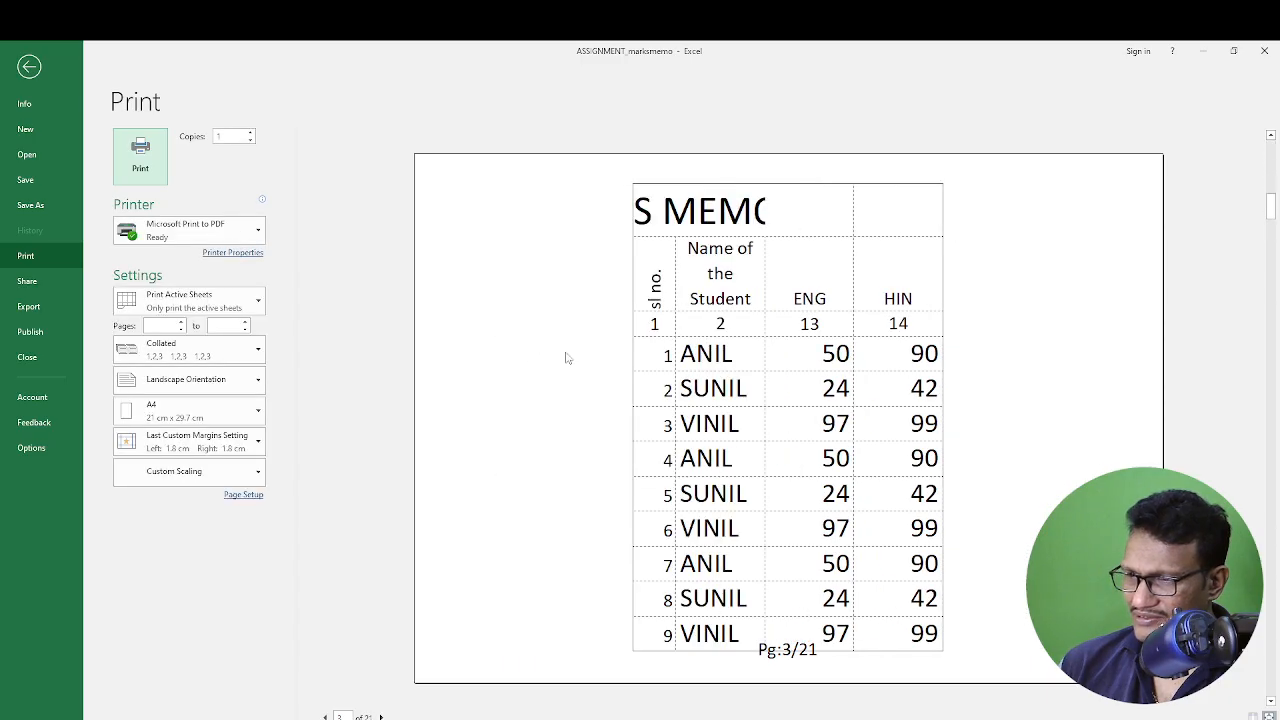
pyautogui.scroll(2, 598, 370)
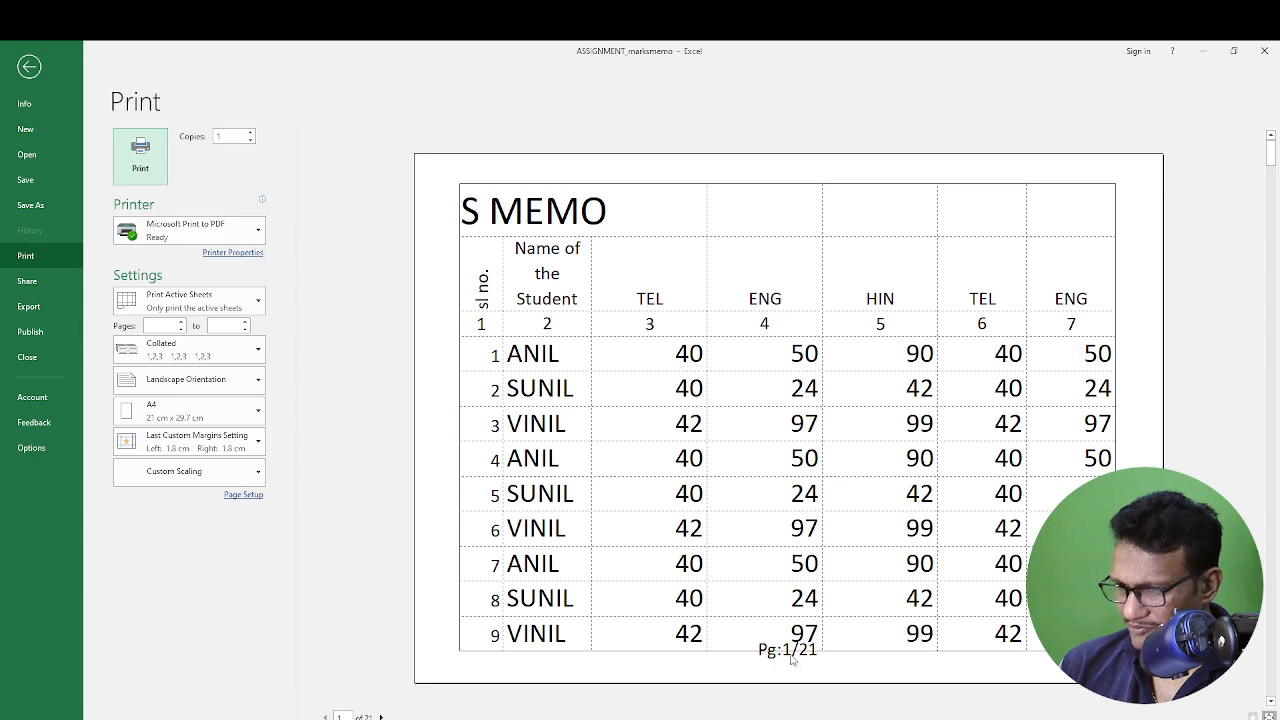
# Increase the bottom margin to 3 in the page setup so the page number prints clear of the table.
pyautogui.click(243, 494)
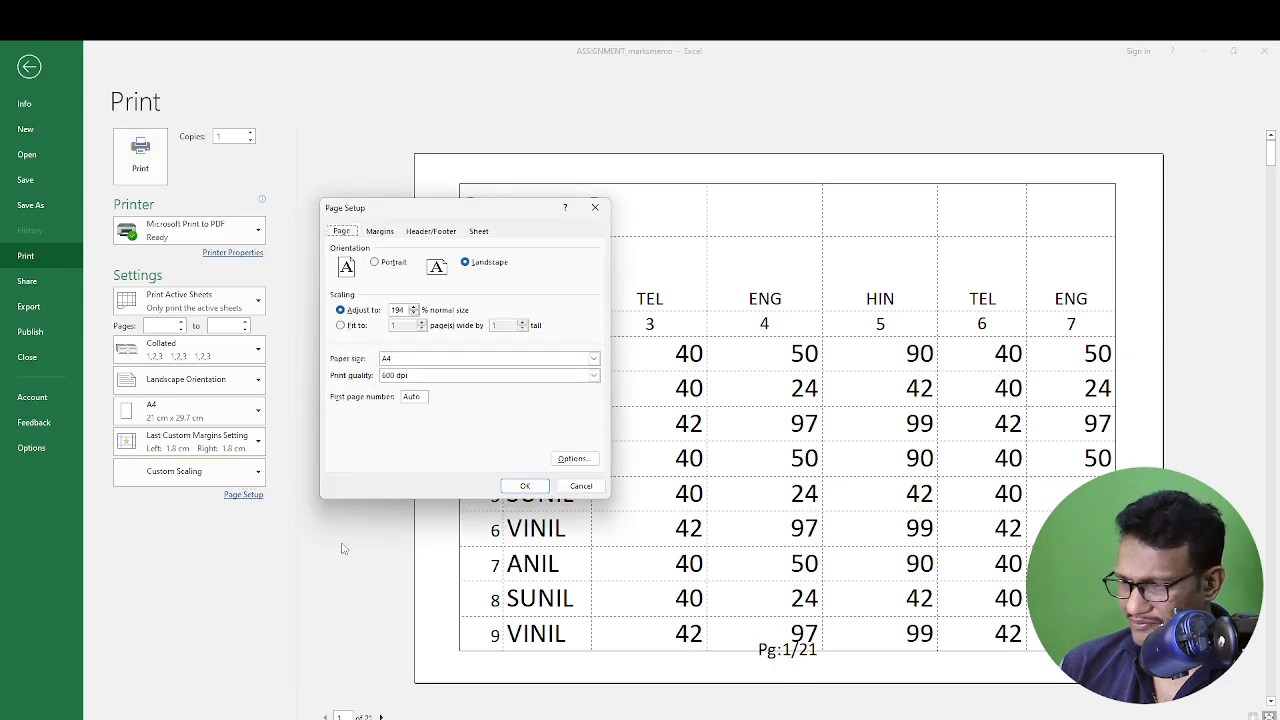
pyautogui.click(478, 232)
pyautogui.click(376, 233)
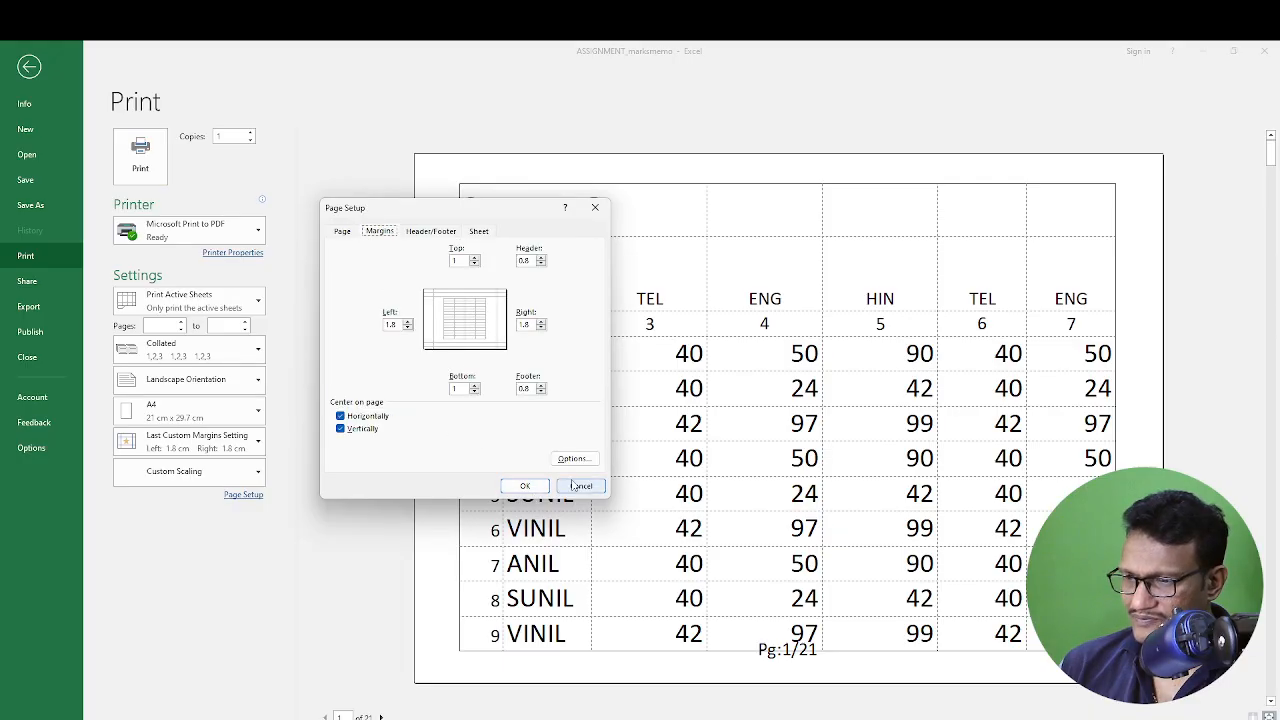
pyautogui.click(475, 386)
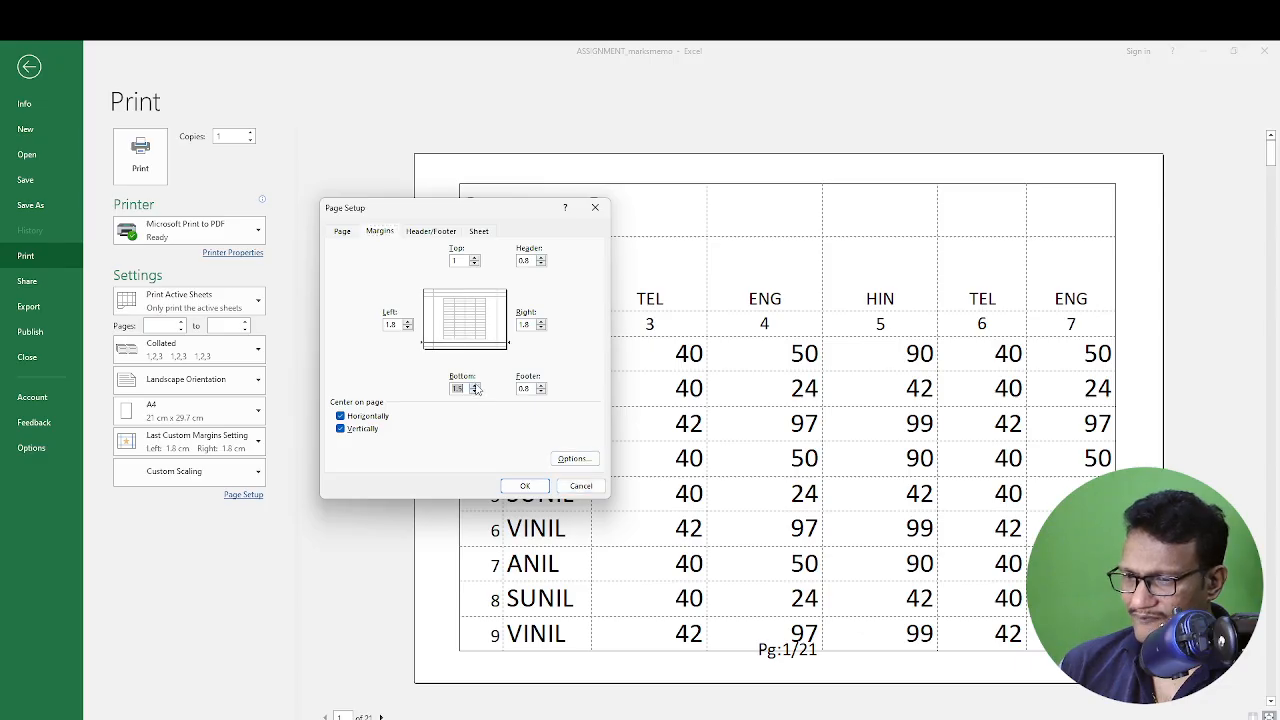
pyautogui.click(524, 486)
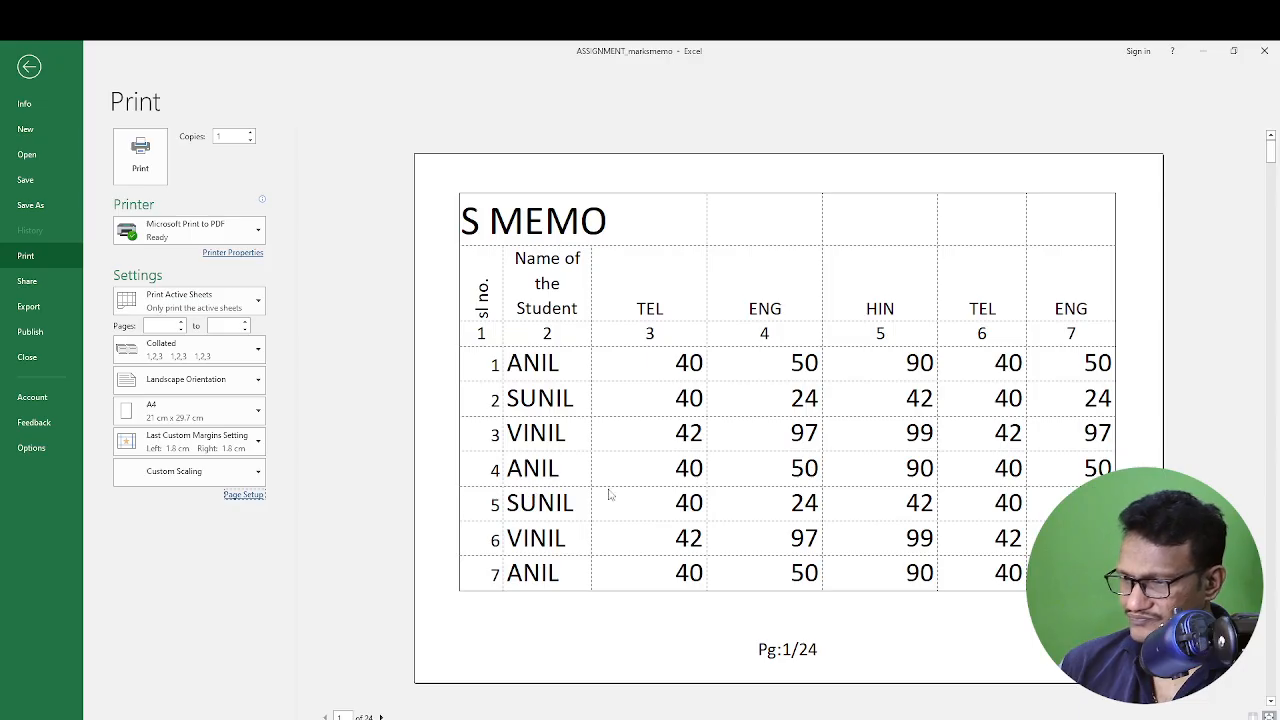
# Choose a smaller bottom margin that still leaves room for the page number below the eighth student row.
pyautogui.click(248, 494)
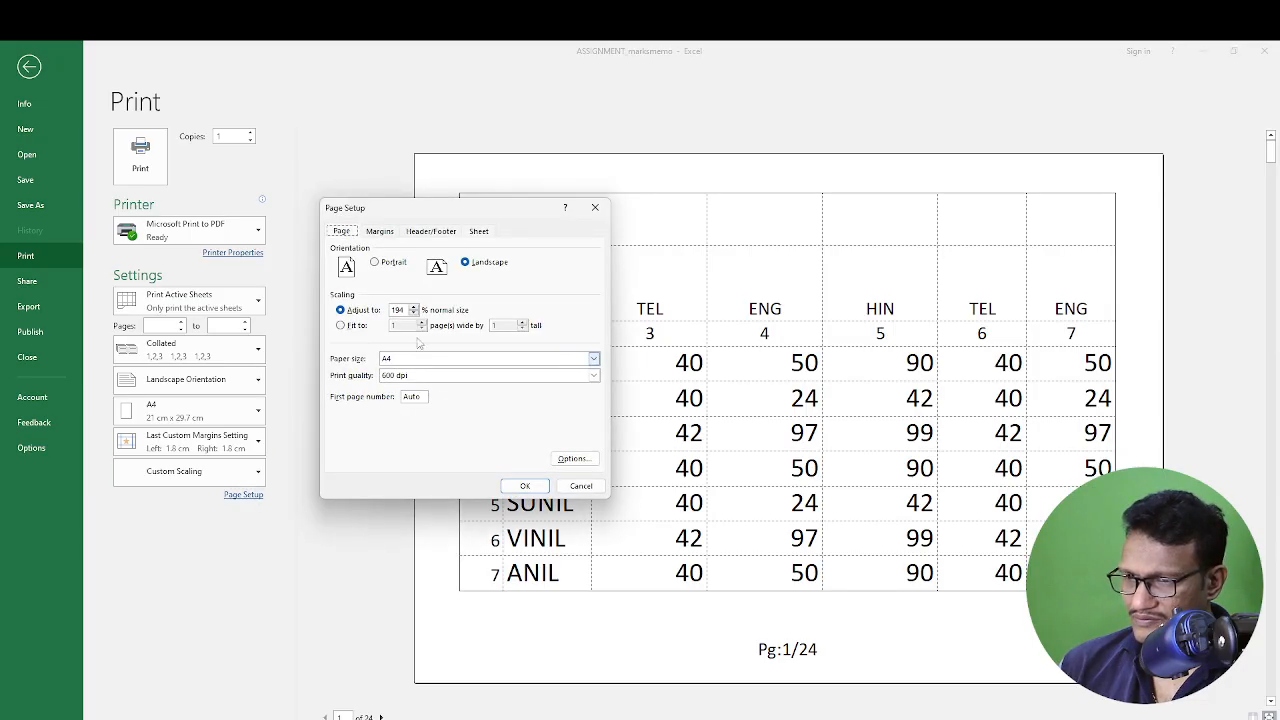
pyautogui.click(380, 231)
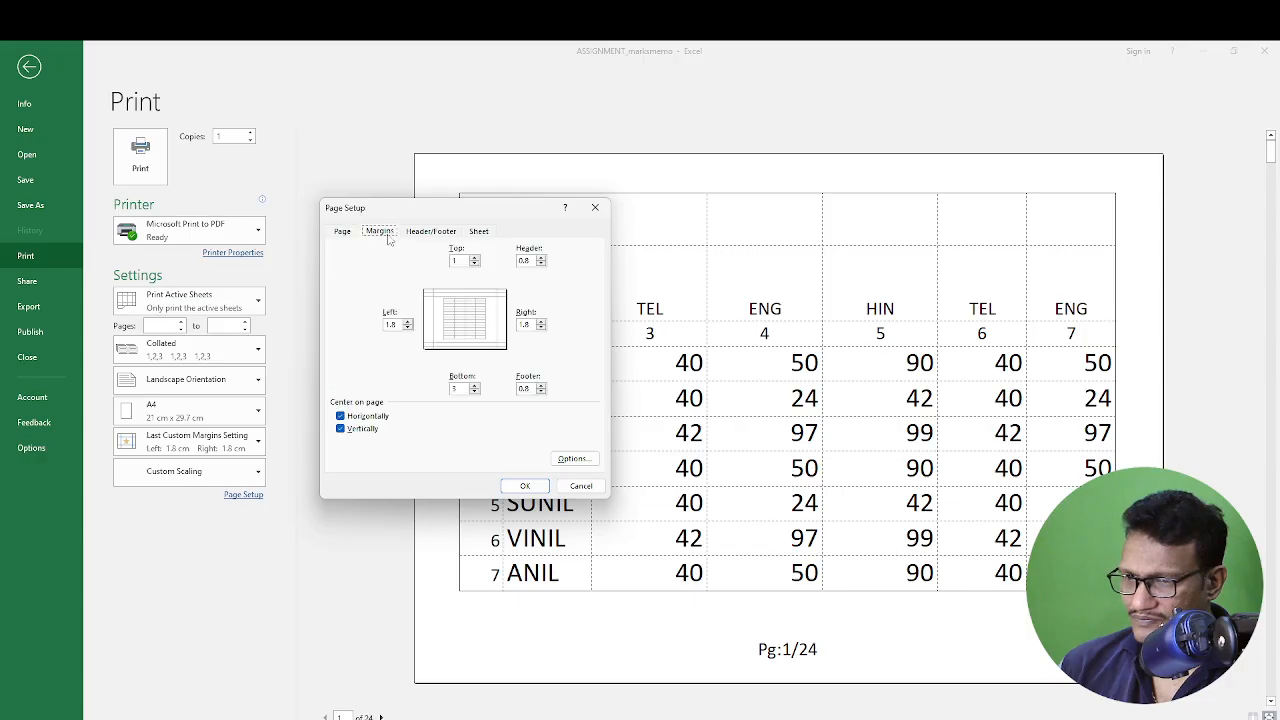
pyautogui.click(475, 392)
pyautogui.click(525, 486)
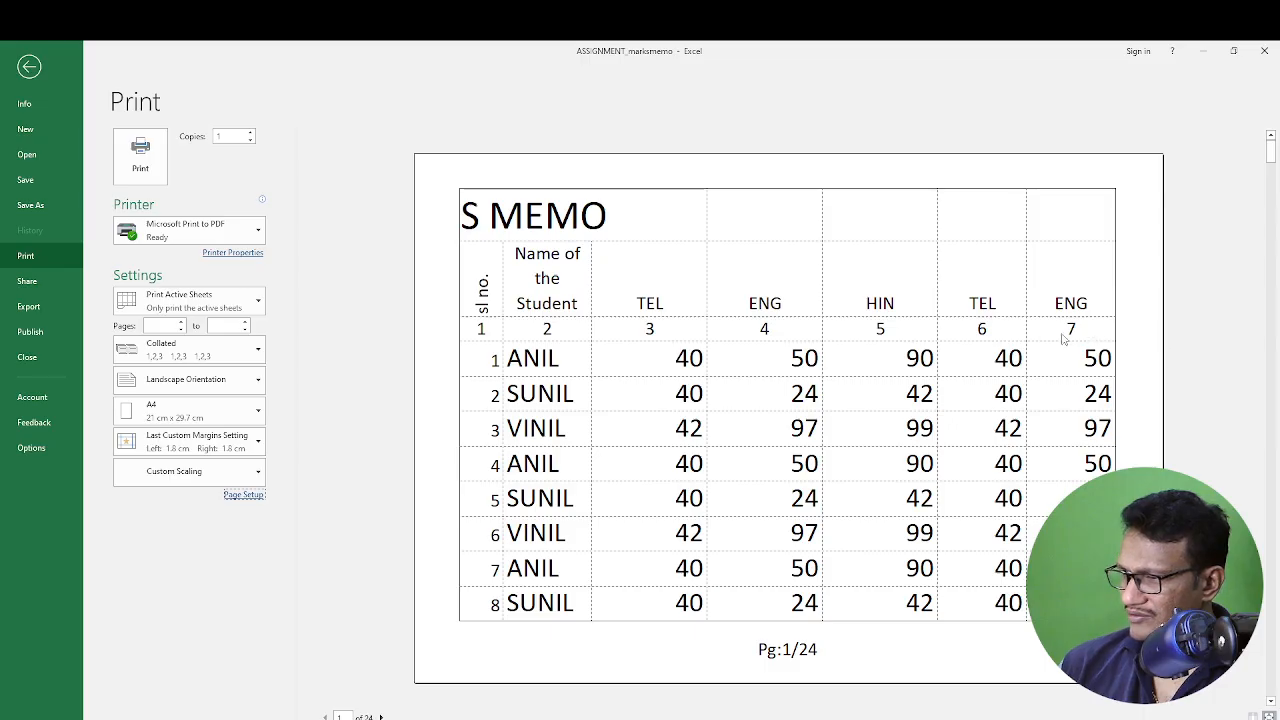
# Check the repeated student columns and the title on pages 1 to 3 in the print preview, and return to the sheet.
pyautogui.scroll(-1, 1035, 357)
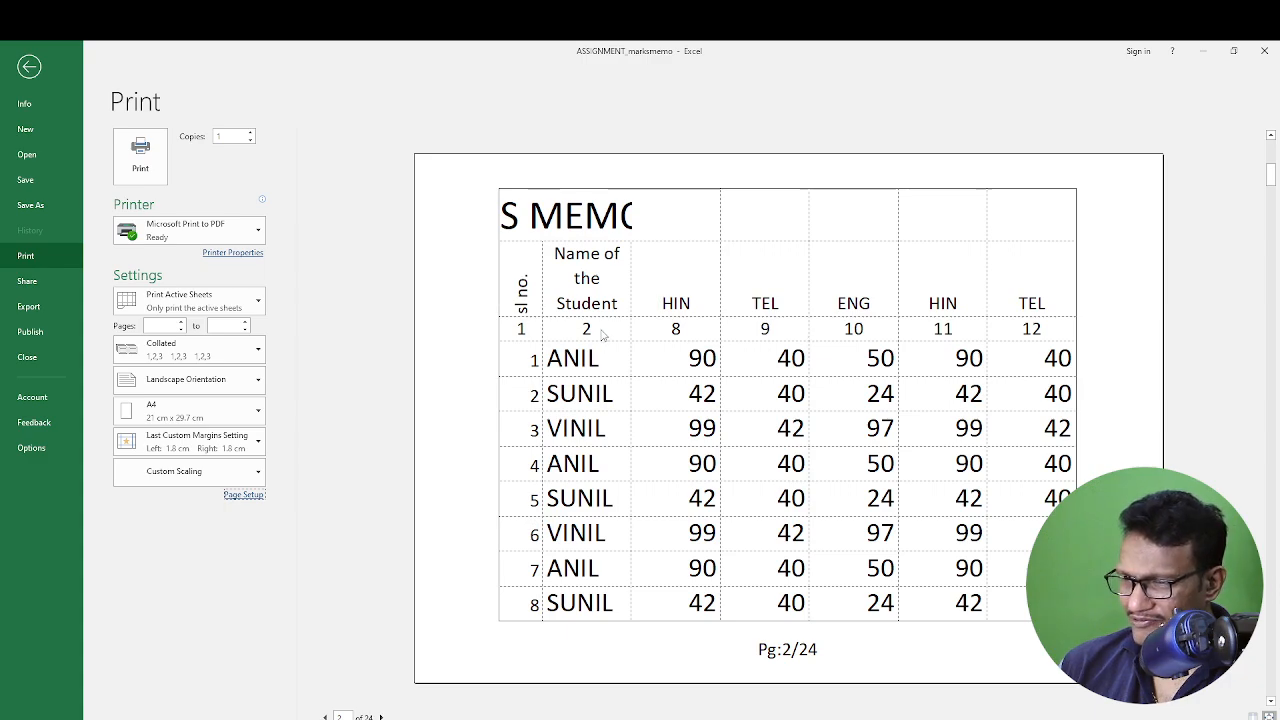
pyautogui.scroll(-1, 663, 349)
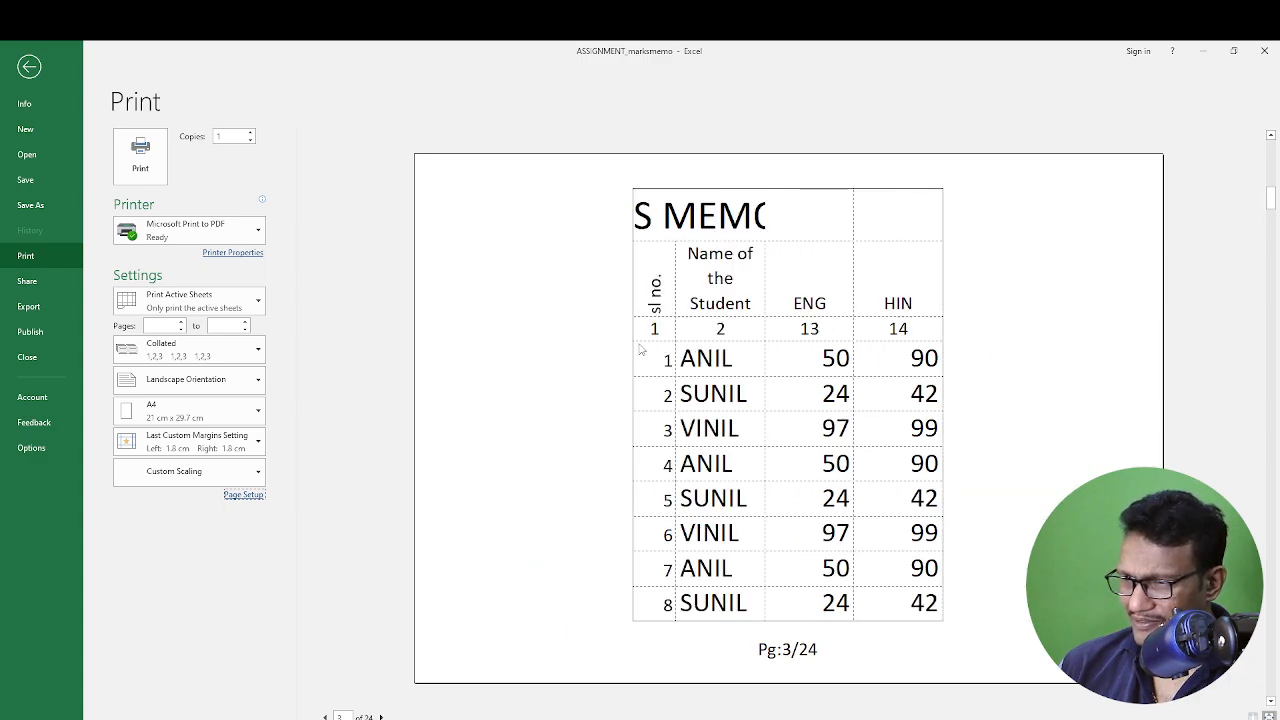
pyautogui.scroll(2, 646, 361)
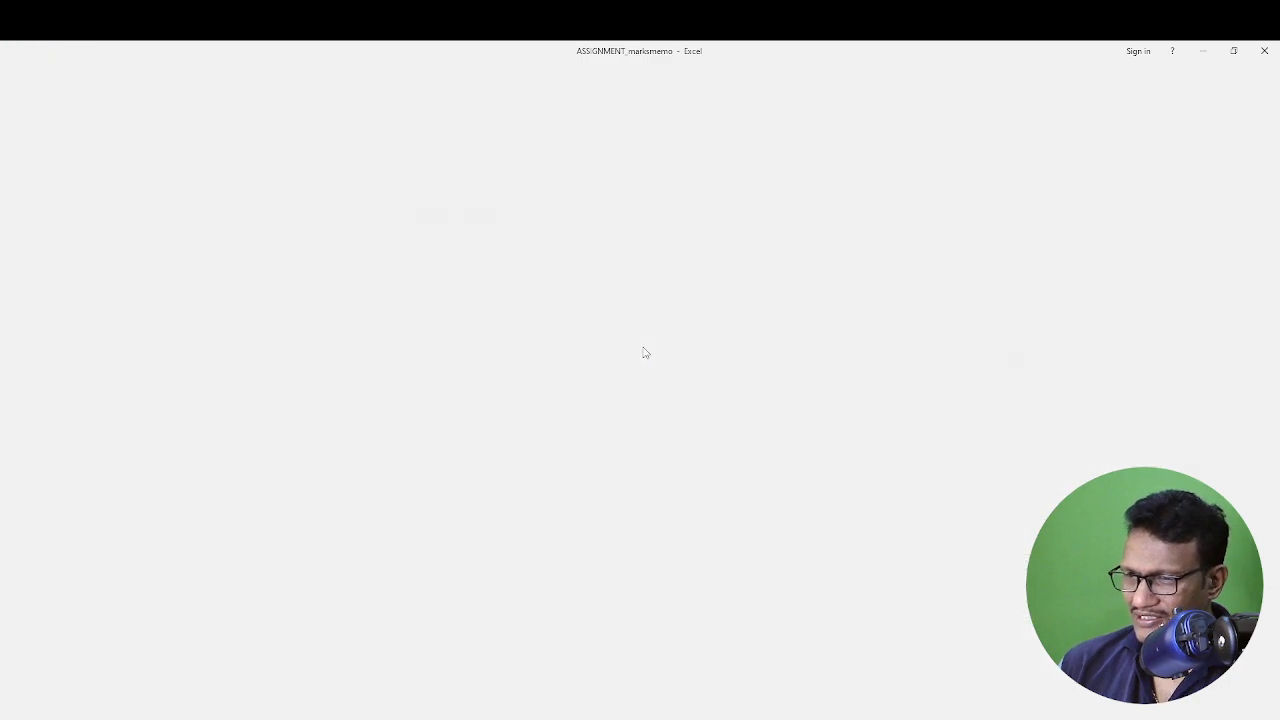
pyautogui.press('Escape')
pyautogui.click(517, 376)
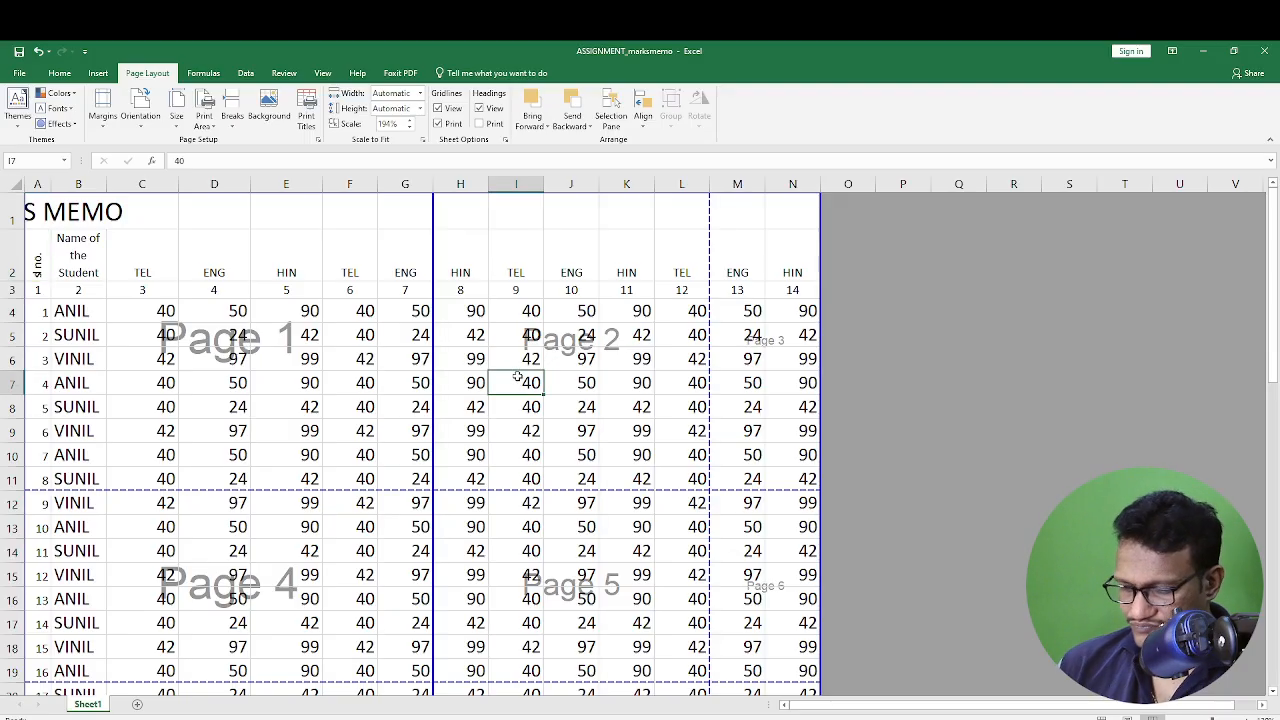
pyautogui.hotkey('ctrl', 'p')
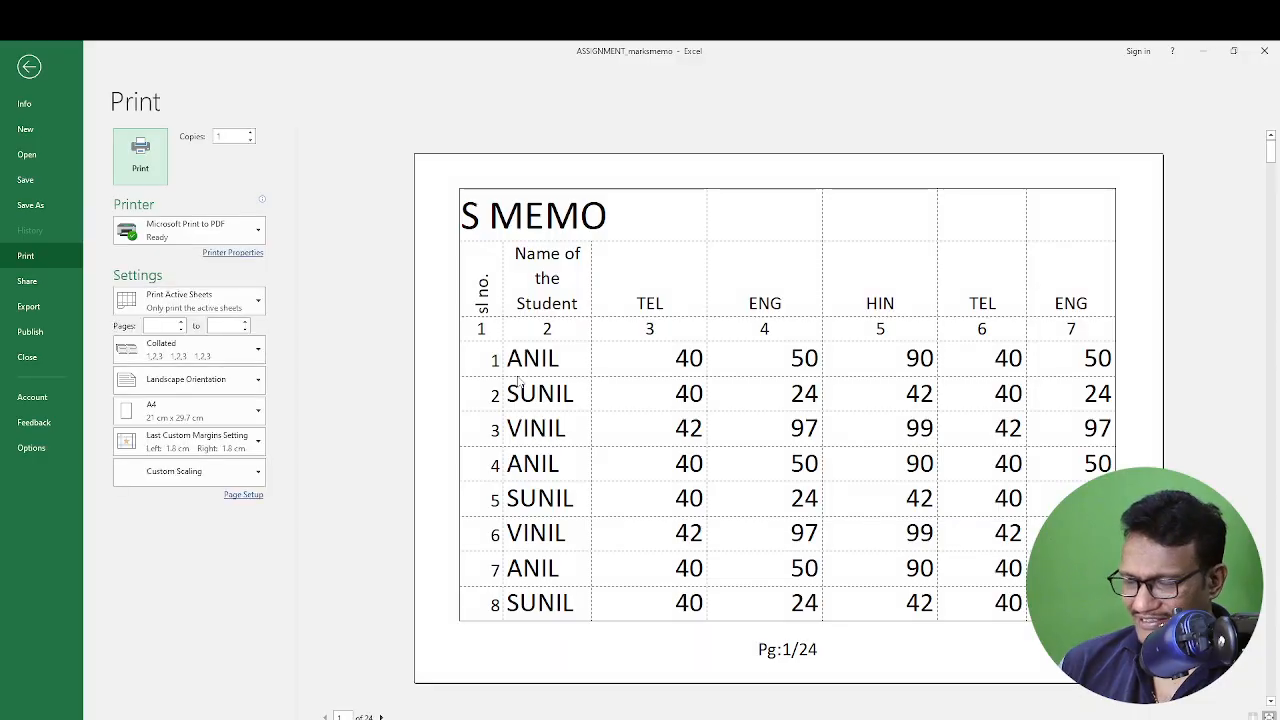
pyautogui.press('Escape')
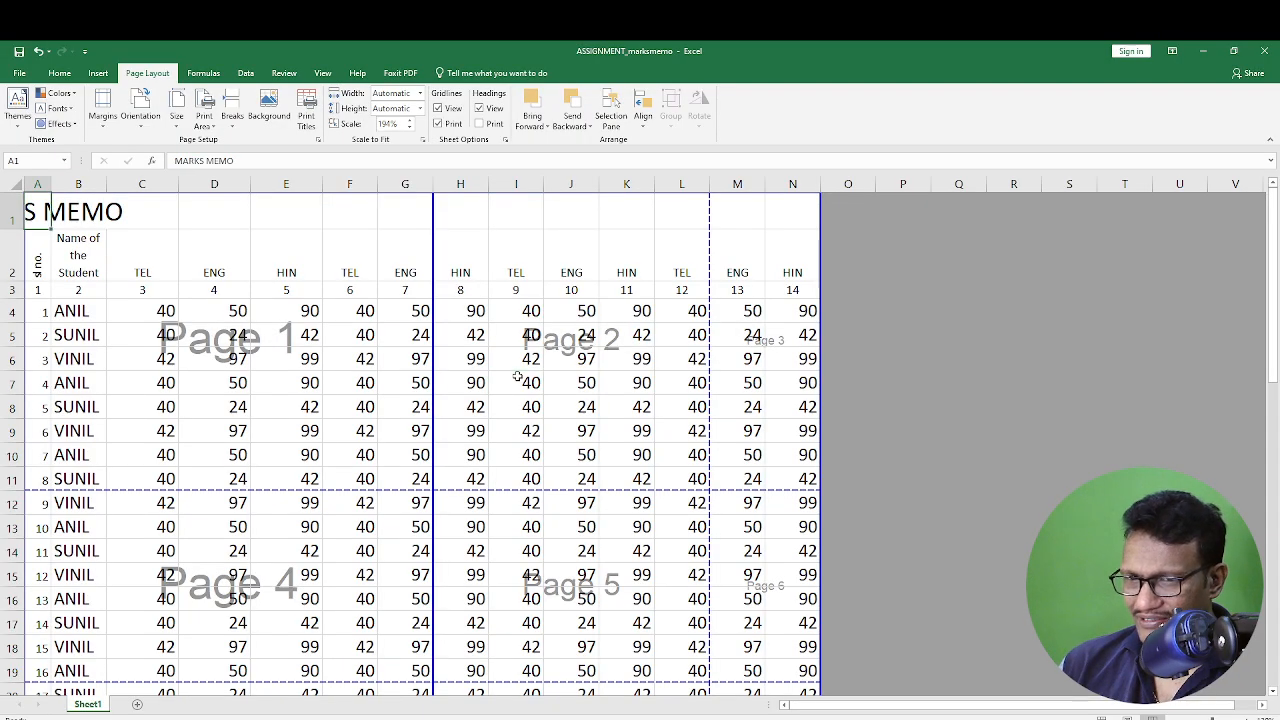
# Merge the MARKS MEMO title across the full table width, cells A1:N1.
pyautogui.hotkey('shift', 'Right')
pyautogui.hotkey('shift', 'Right')
pyautogui.hotkey('shift', 'Right')
pyautogui.hotkey('shift', 'Right')
pyautogui.hotkey('shift', 'Right')
pyautogui.hotkey('shift', 'Right')
pyautogui.hotkey('shift', 'Right')
pyautogui.hotkey('shift', 'Right')
pyautogui.hotkey('shift', 'Right')
pyautogui.hotkey('shift', 'Right')
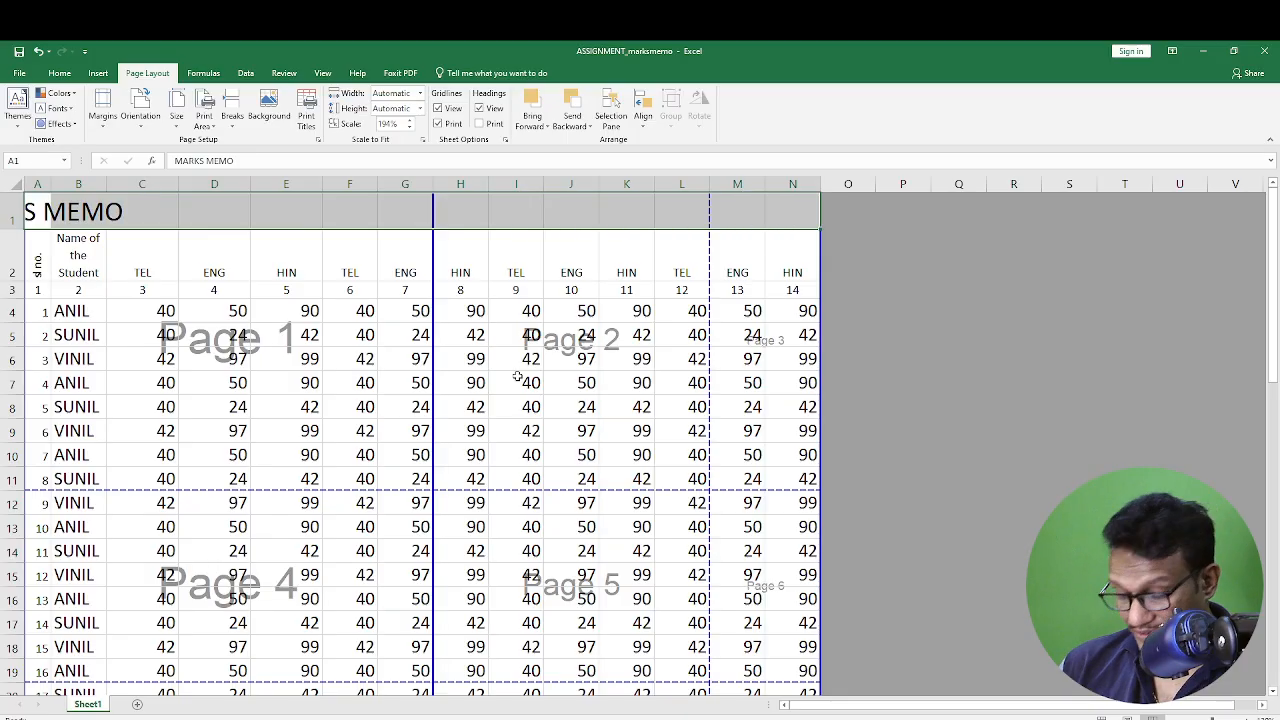
pyautogui.hotkey('ctrl', '1')
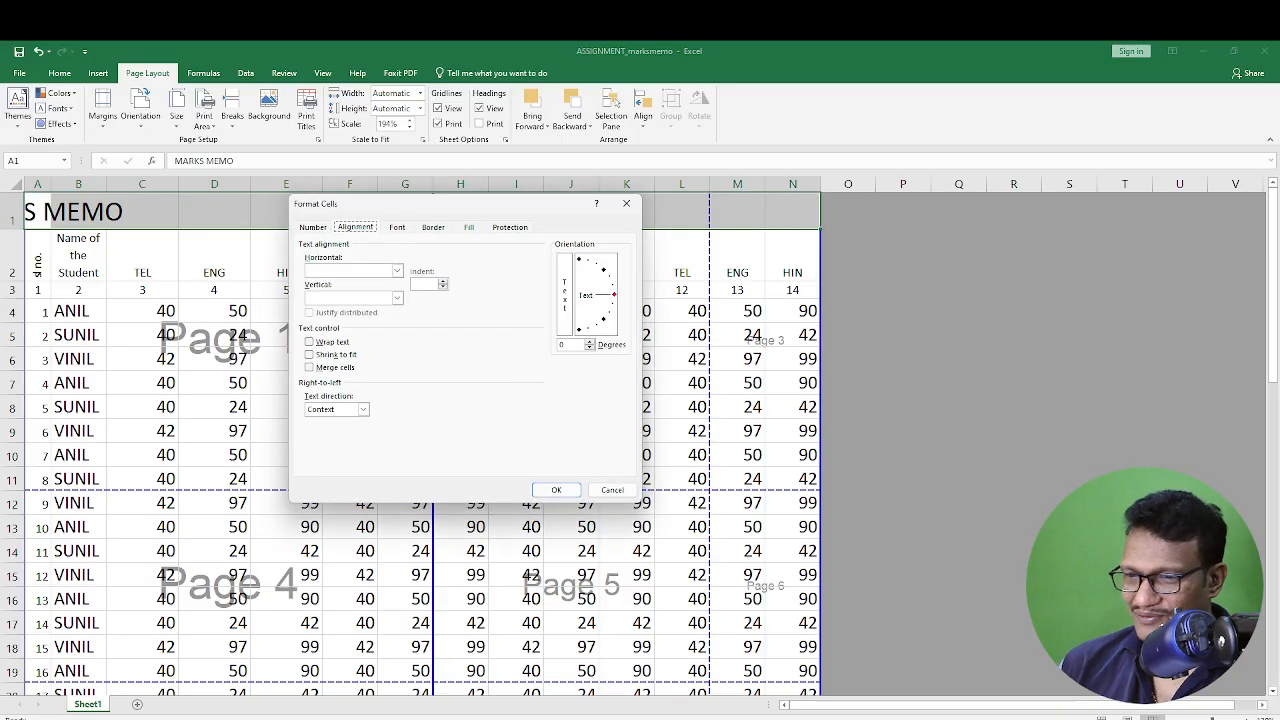
pyautogui.click(310, 367)
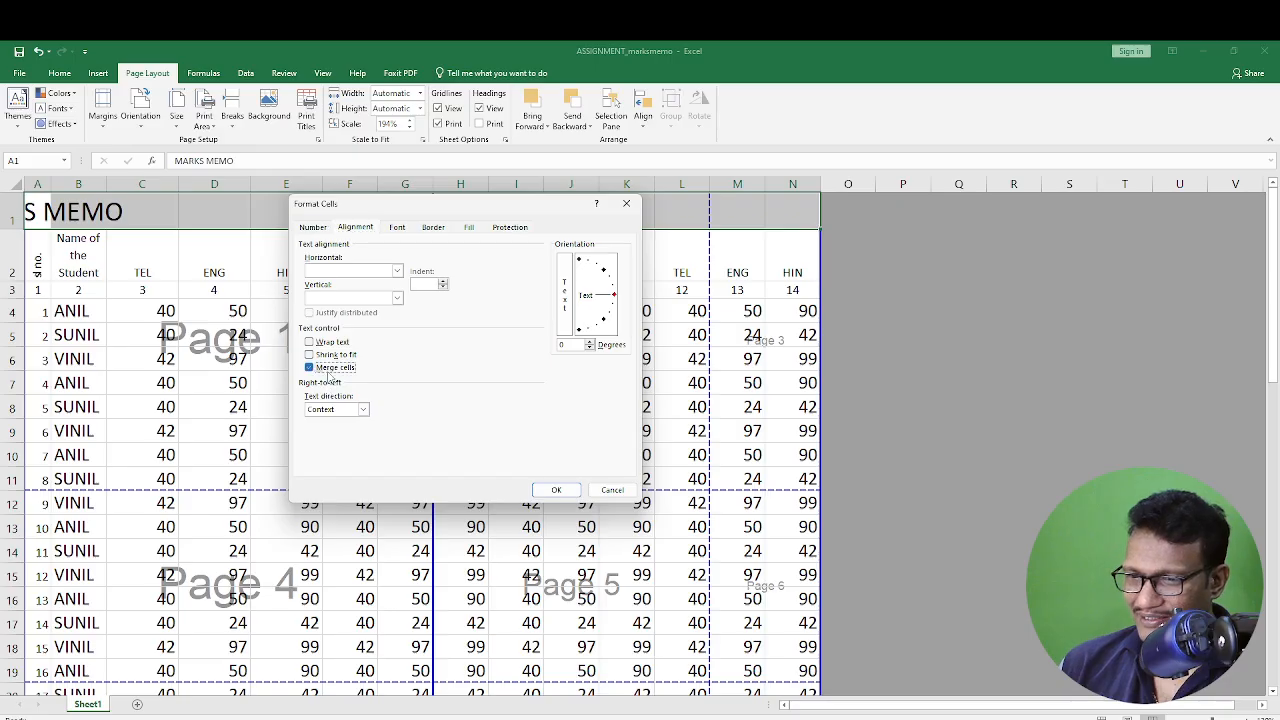
pyautogui.click(556, 490)
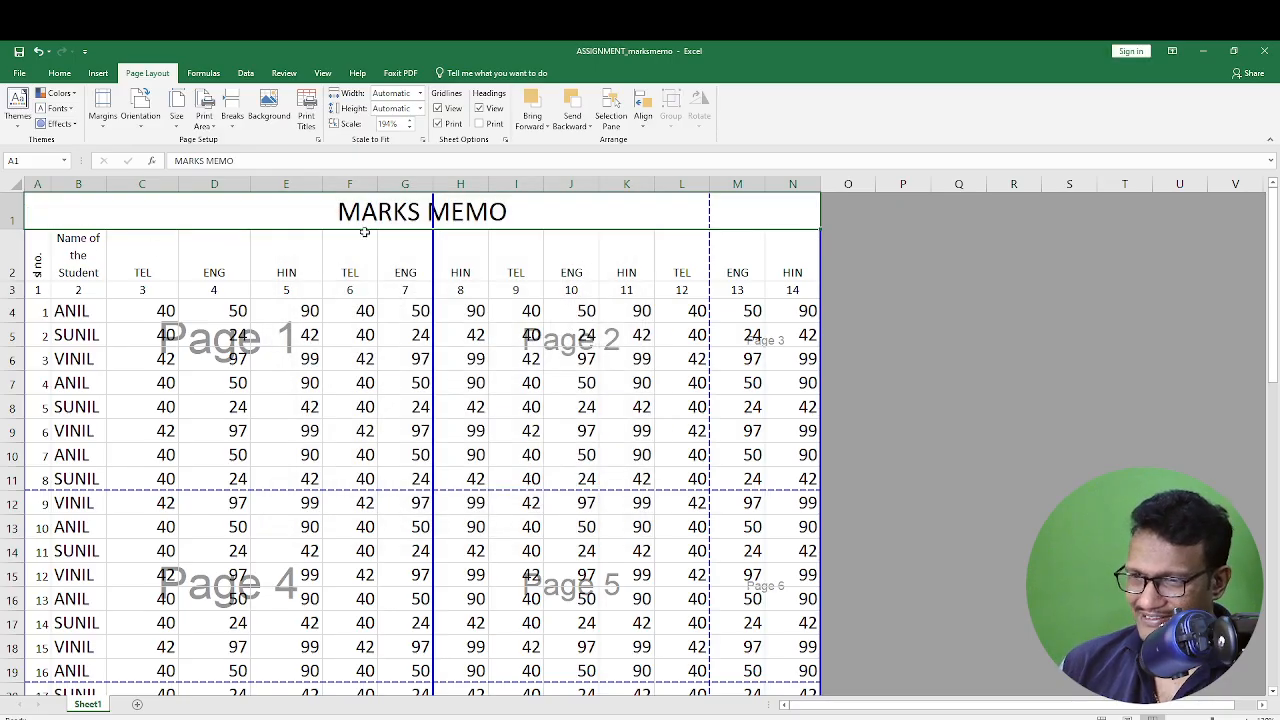
# Check how the merged MARKS MEMO title prints on page 1 in the print preview, and return to the sheet.
pyautogui.click(472, 310)
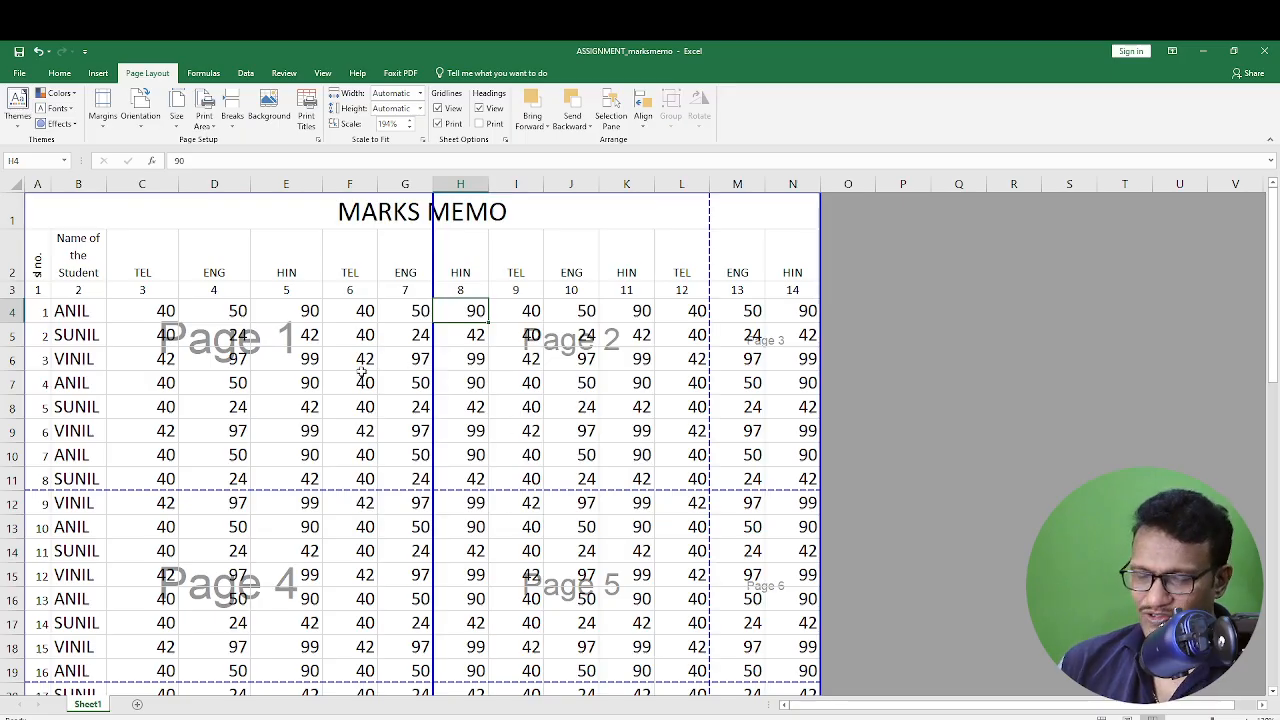
pyautogui.hotkey('ctrl', 'p')
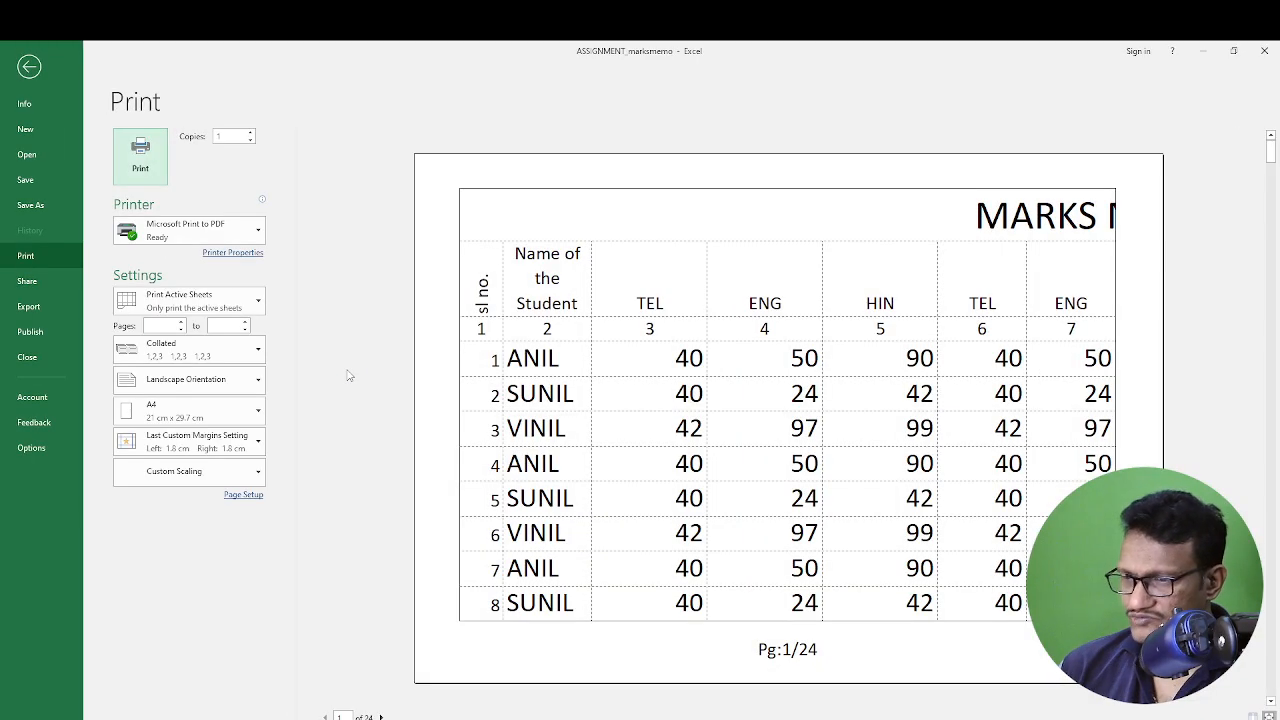
pyautogui.press('Escape')
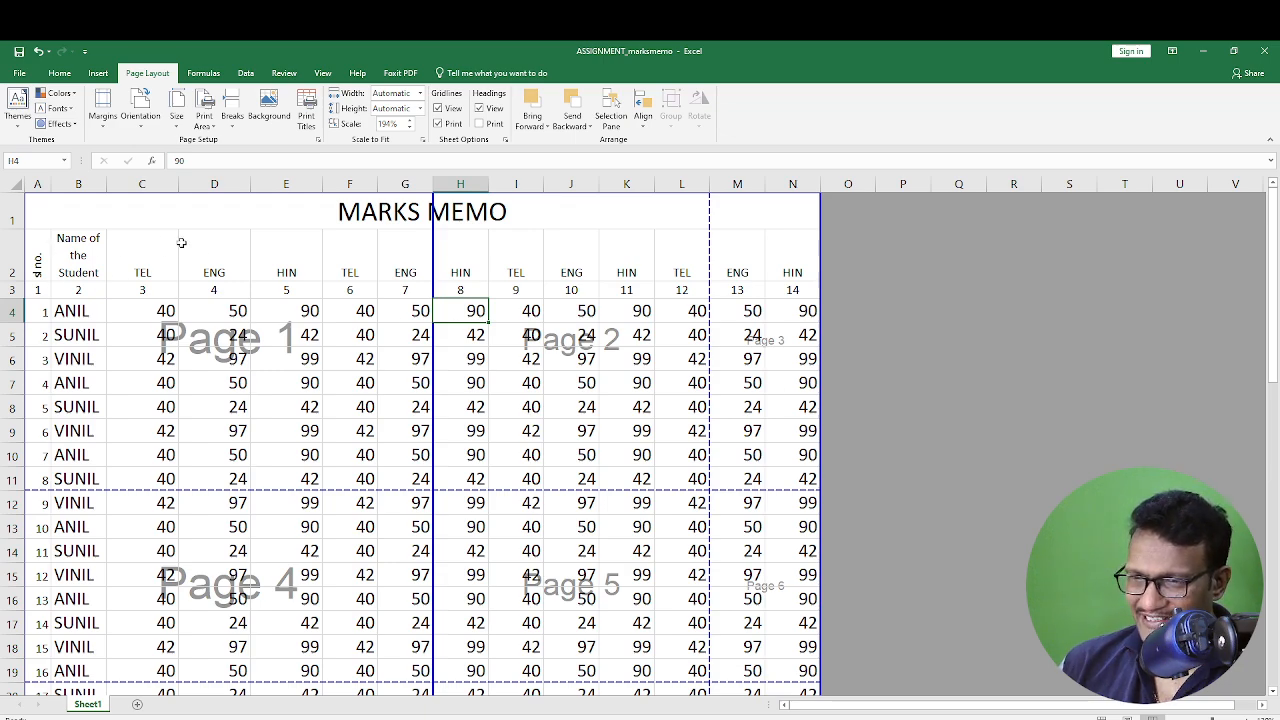
# Examine the subject headings in row 2 and the serial numbers and student names in columns A and B.
pyautogui.click(54, 254)
pyautogui.moveTo(78, 254); pyautogui.dragTo(815, 256)
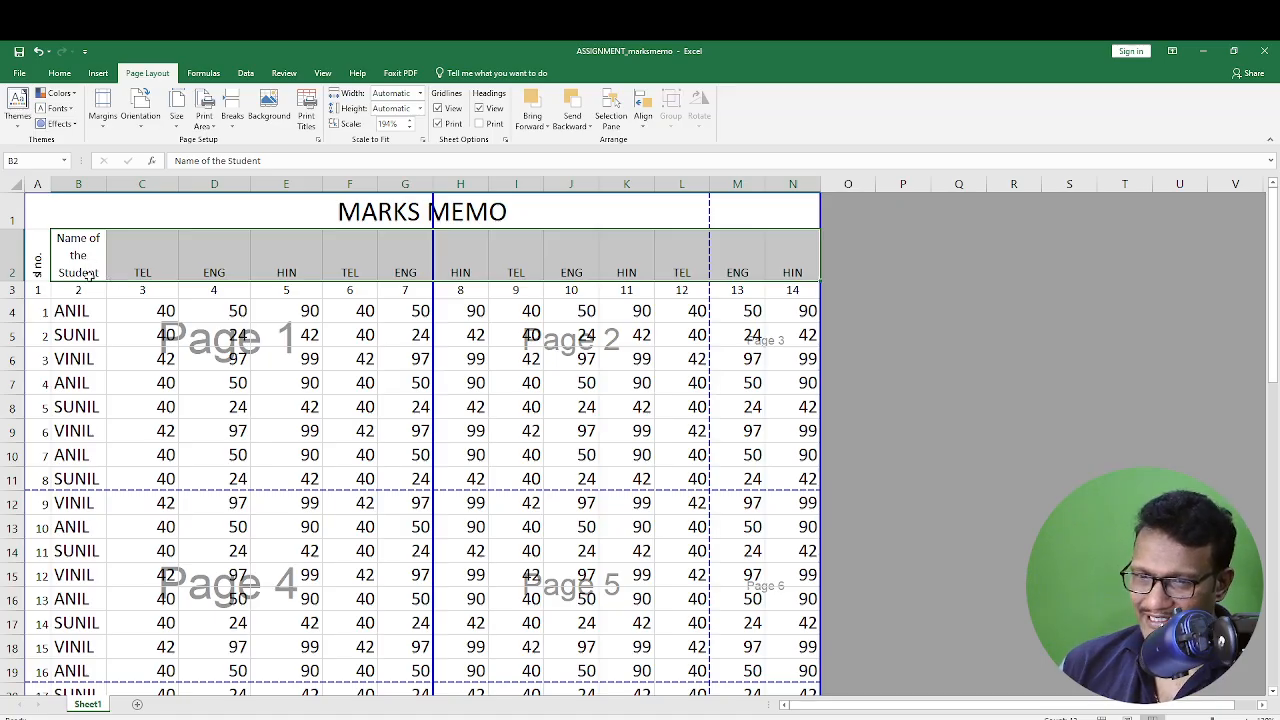
pyautogui.click(68, 340)
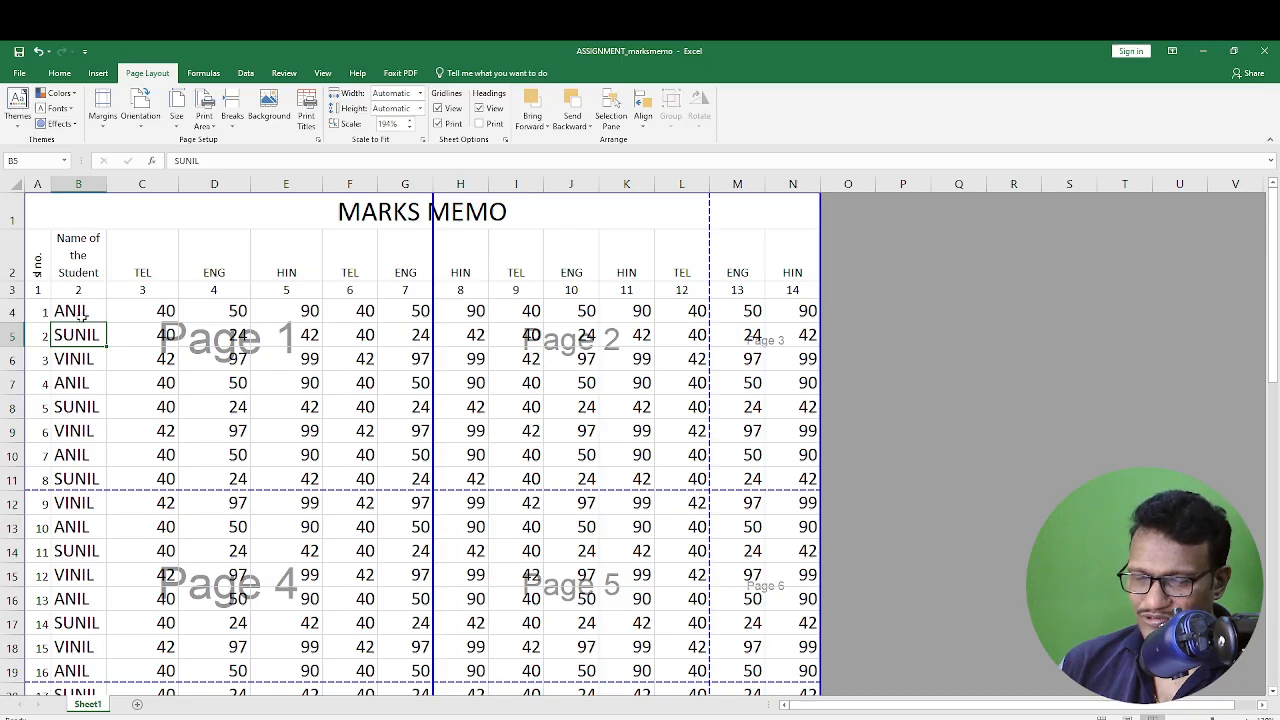
pyautogui.click(84, 243)
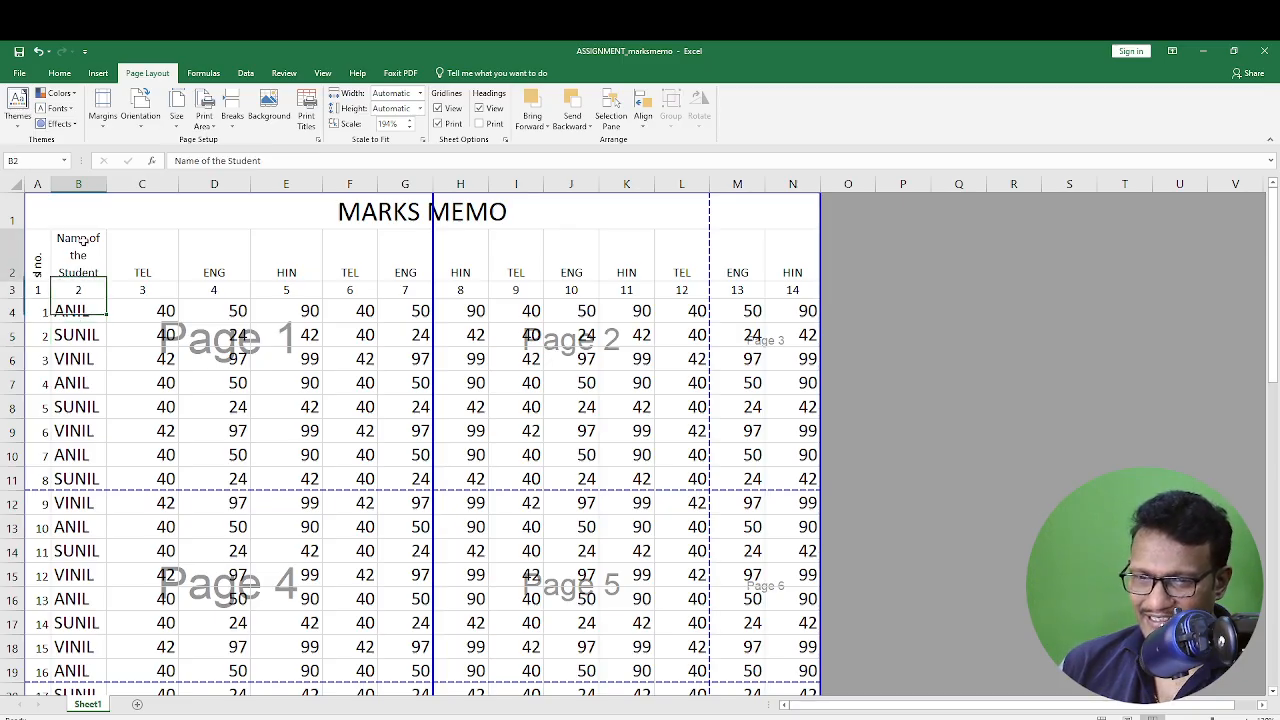
pyautogui.click(166, 362)
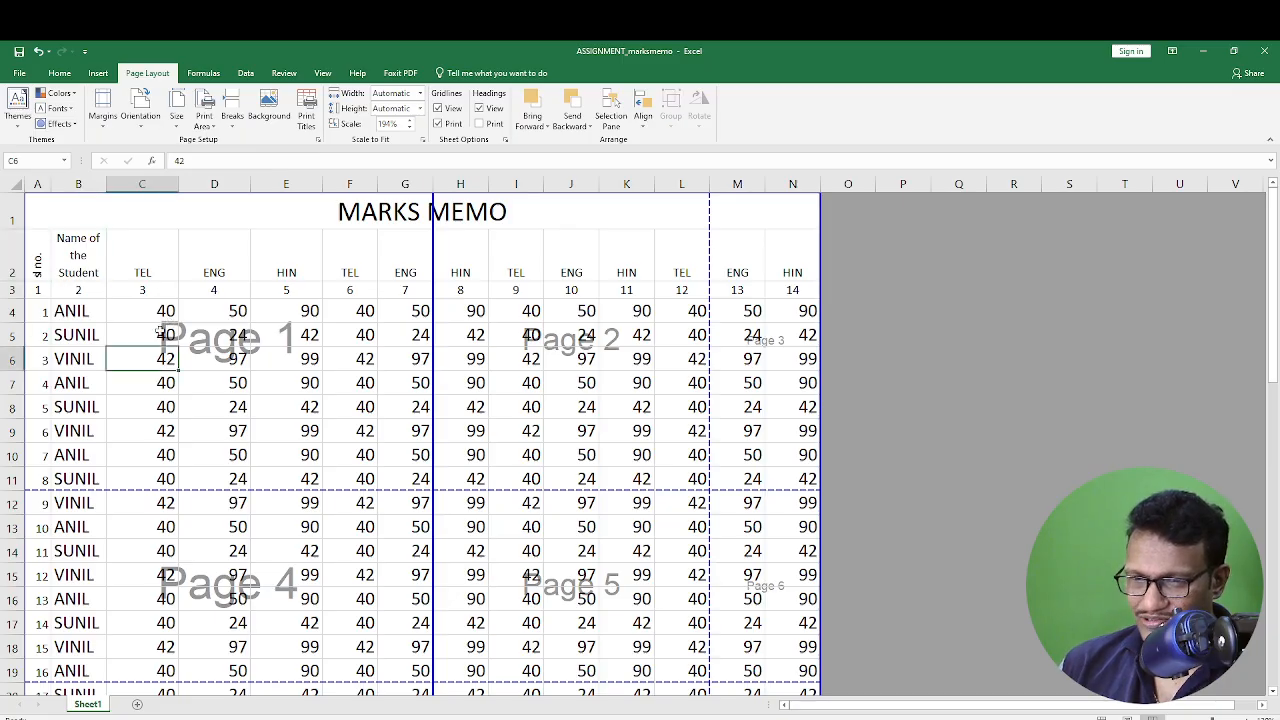
pyautogui.click(150, 263)
pyautogui.click(207, 261)
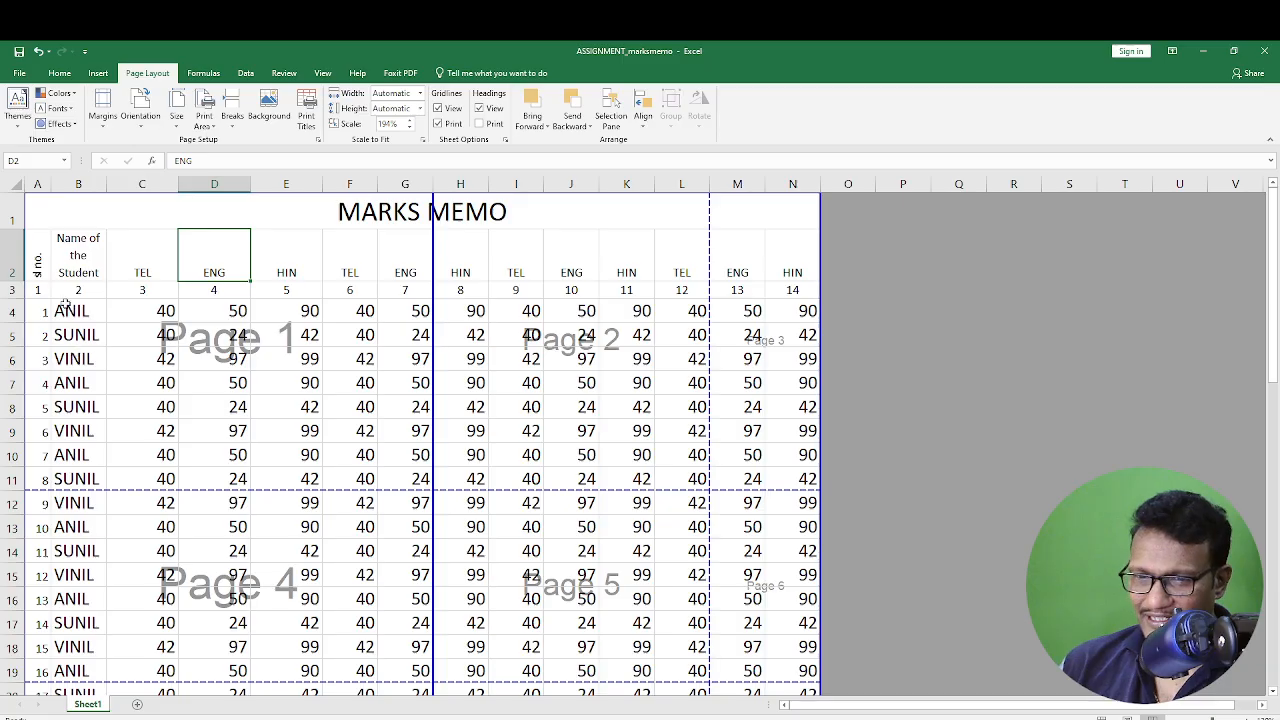
pyautogui.moveTo(66, 306); pyautogui.dragTo(70, 407)
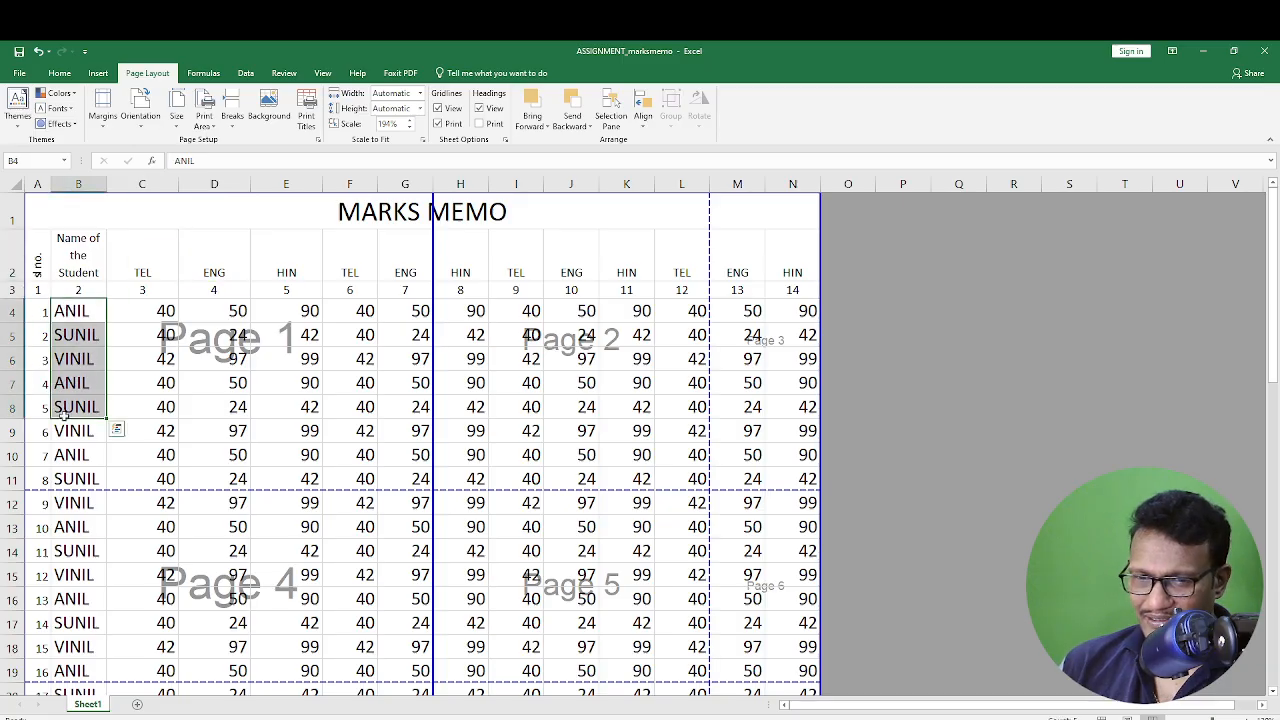
pyautogui.click(43, 305)
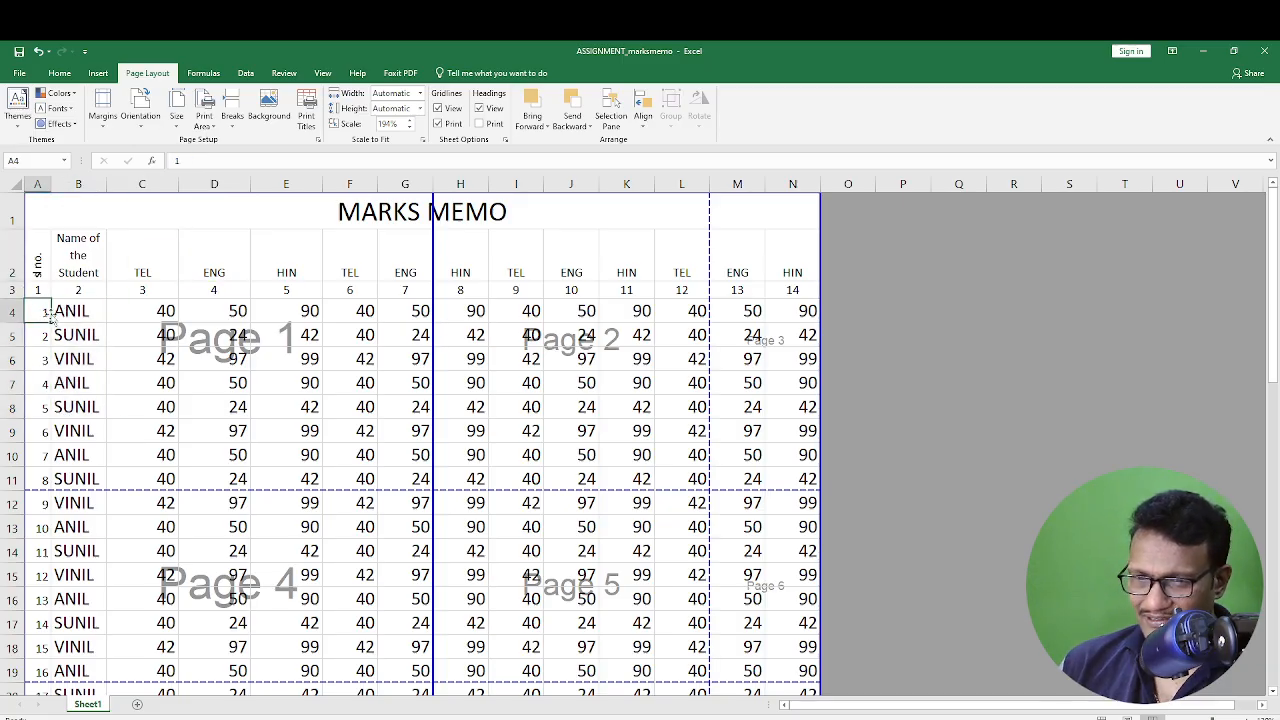
pyautogui.click(88, 256)
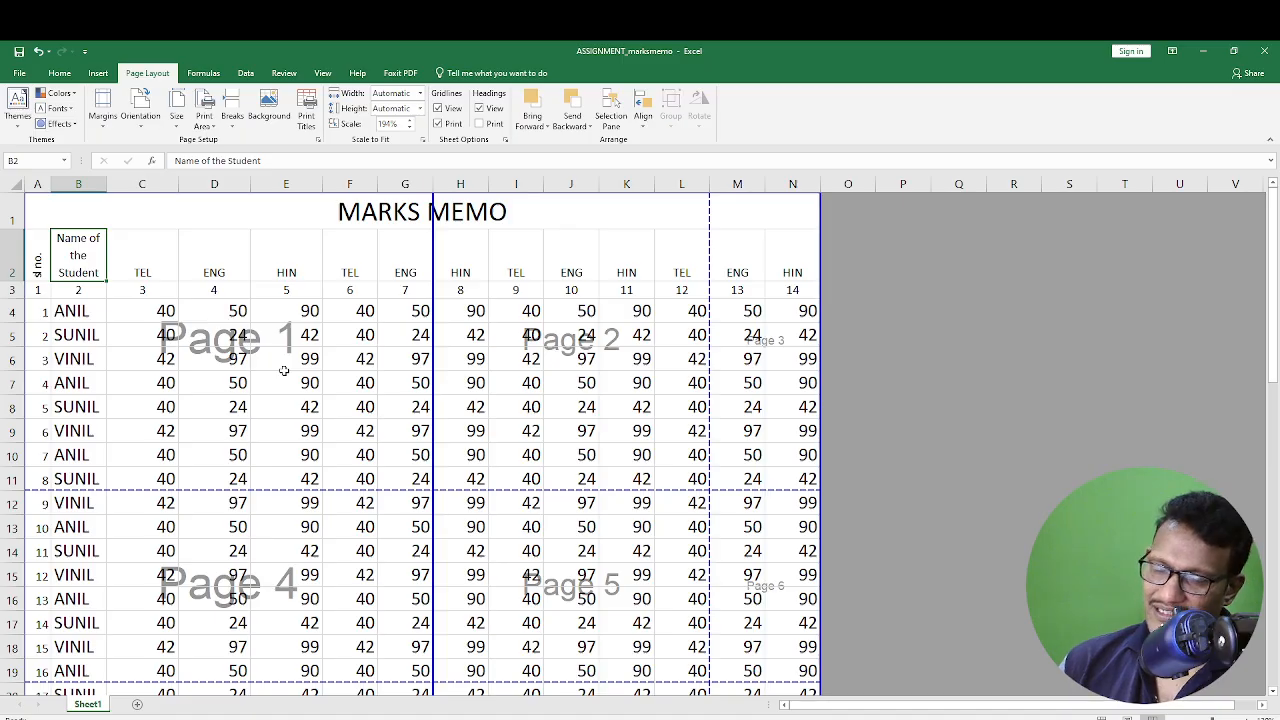
# Check the repeated heading rows and student columns through page 5 in the print preview, and return to the sheet.
pyautogui.hotkey('ctrl', 'p')
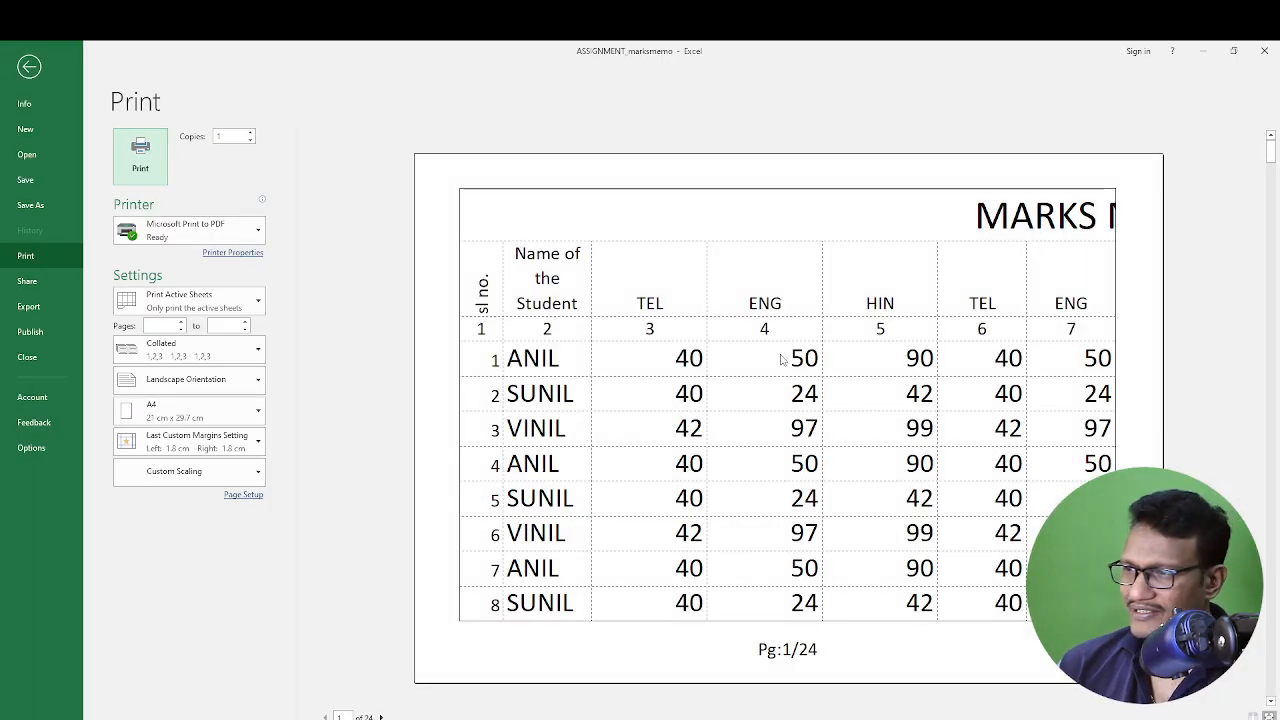
pyautogui.scroll(-2, 696, 402)
pyautogui.scroll(1, 696, 402)
pyautogui.scroll(-4, 690, 405)
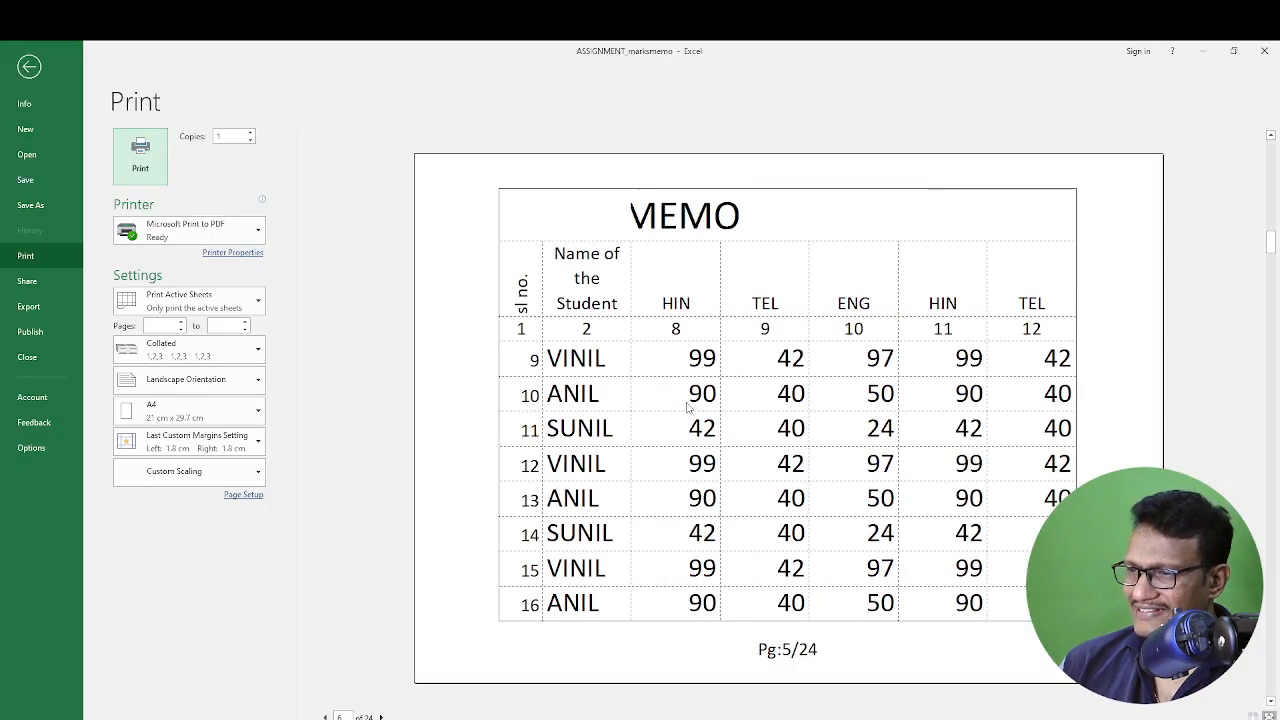
pyautogui.scroll(2, 678, 412)
pyautogui.scroll(3, 678, 412)
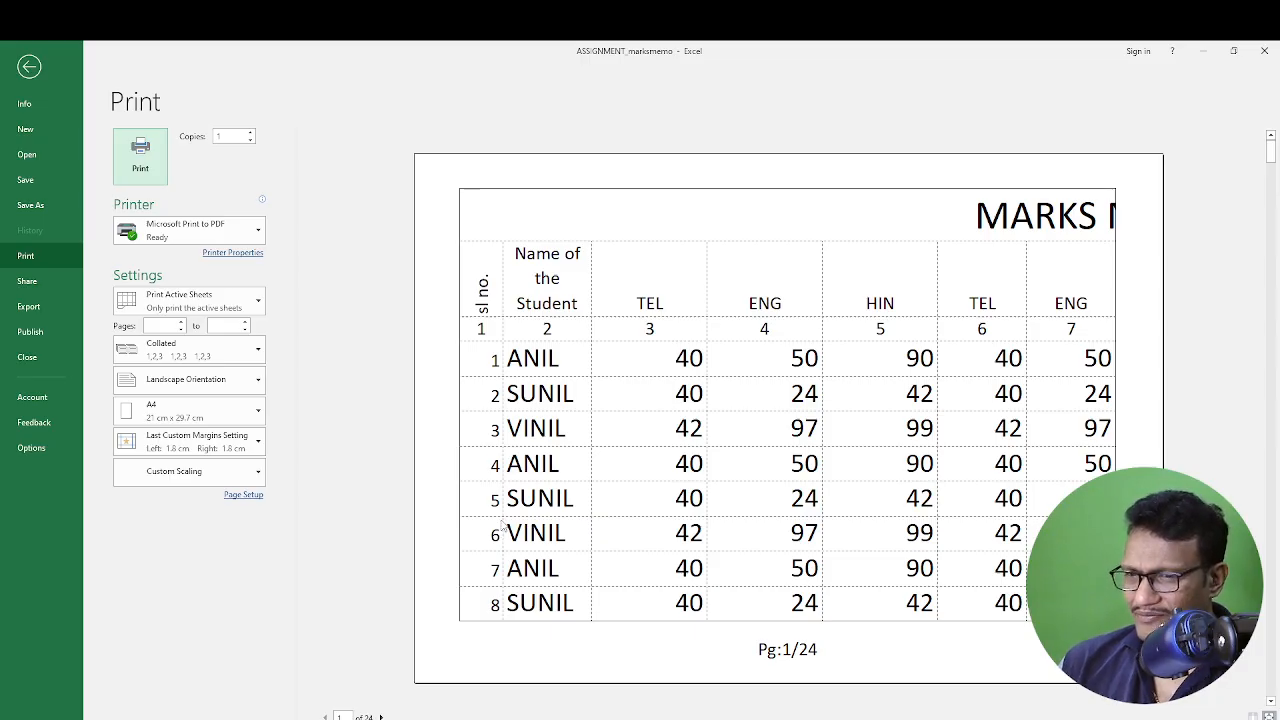
pyautogui.press('Escape')
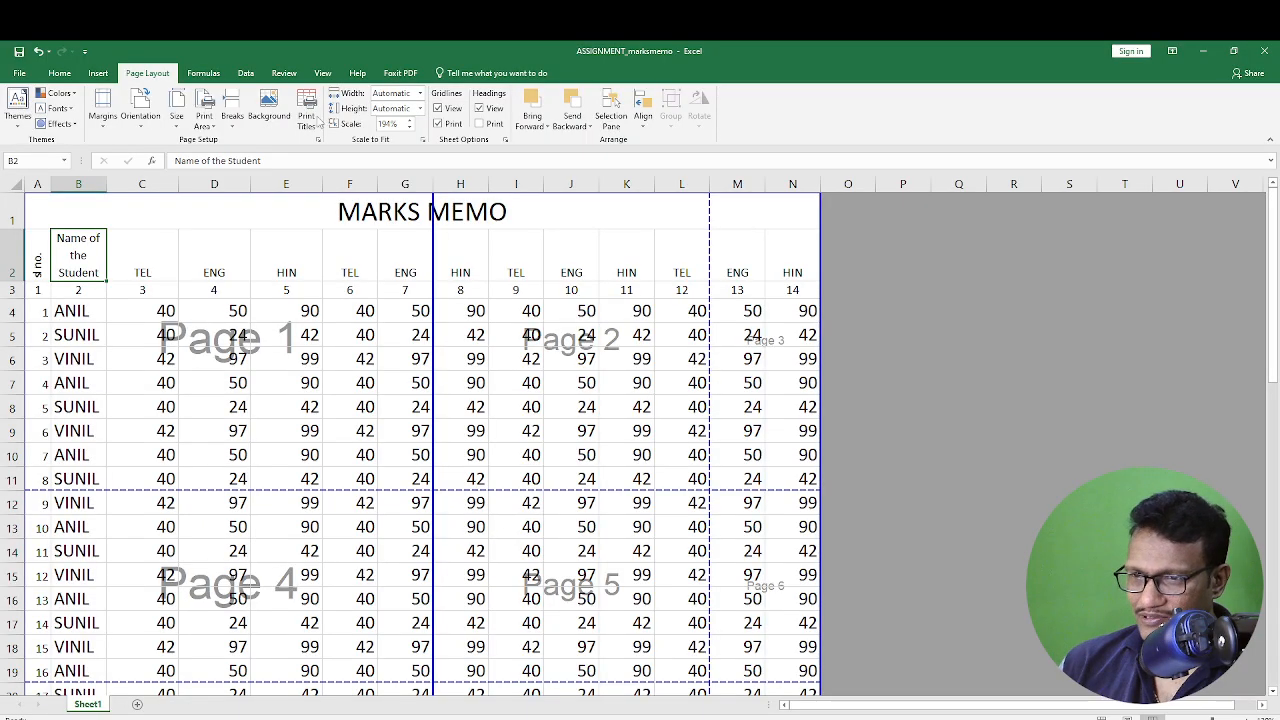
# Review the print titles and page order in the page setup, and check pages 1 to 4 in the print preview.
pyautogui.click(306, 117)
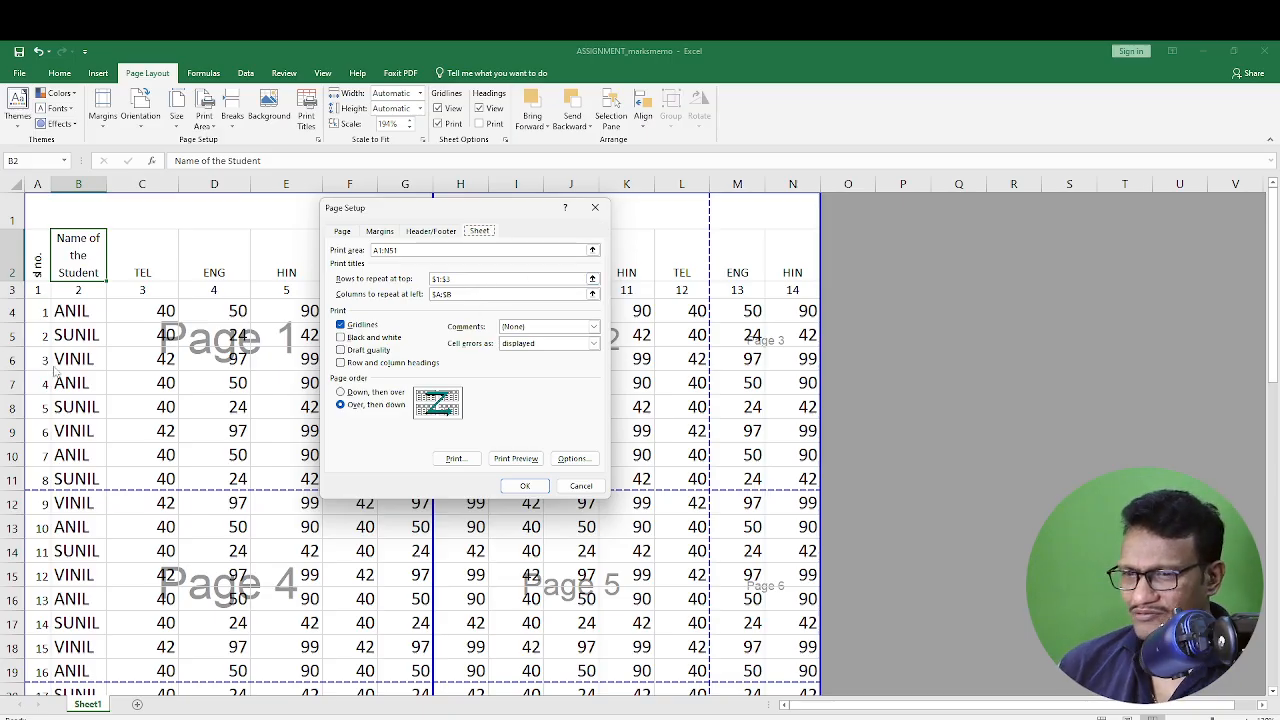
pyautogui.press('Return')
pyautogui.hotkey('ctrl', 'p')
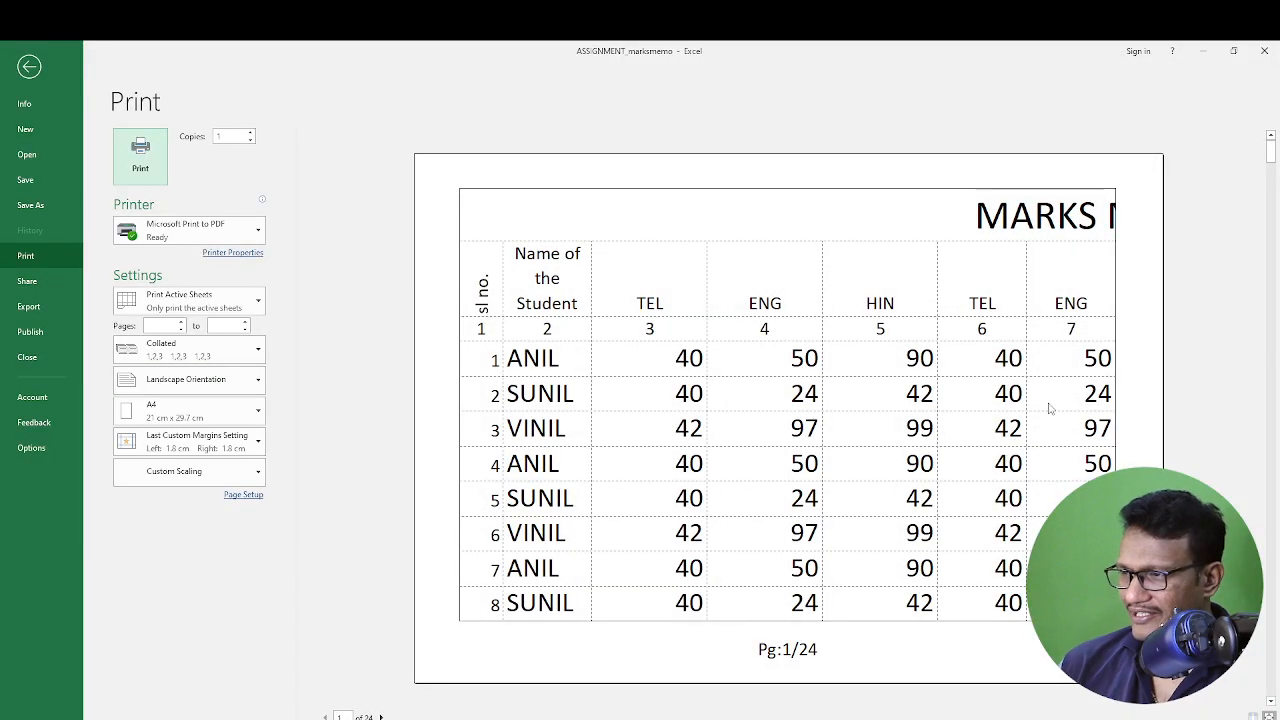
pyautogui.scroll(-3, 972, 412)
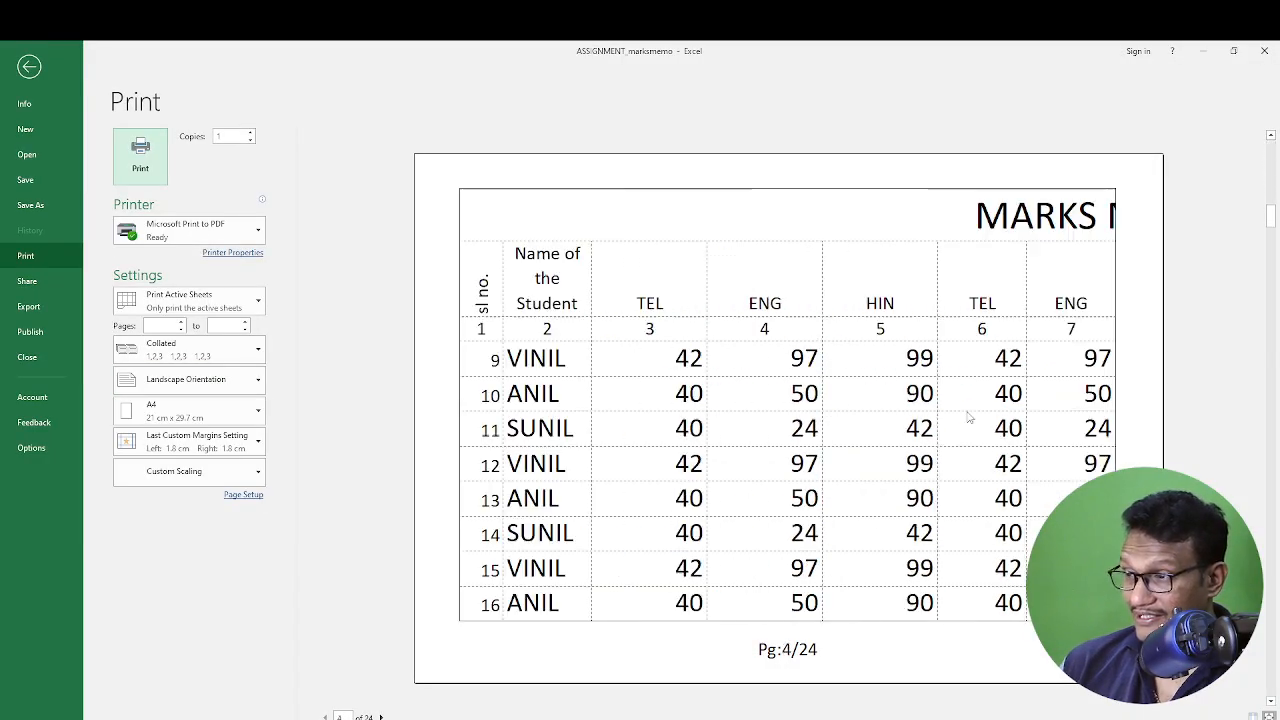
pyautogui.scroll(2, 970, 414)
pyautogui.scroll(1, 969, 418)
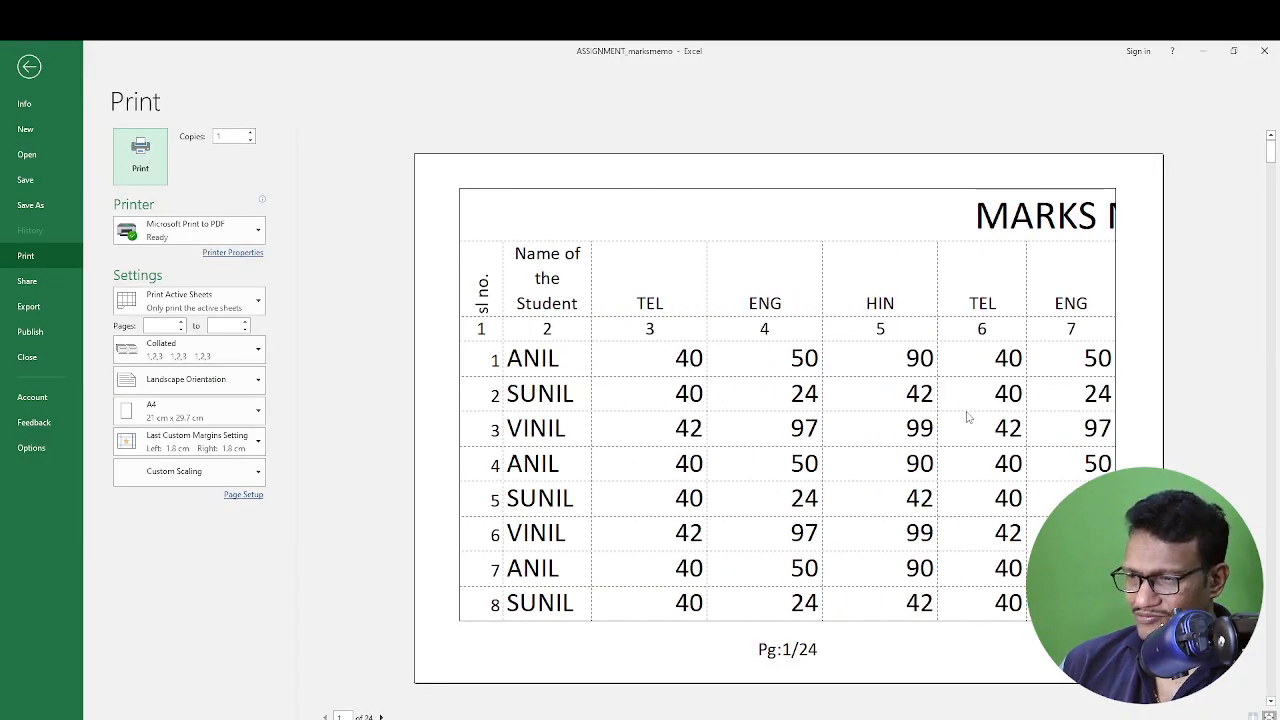
# Fit columns A:N of the memo onto one page width, and check the result in the print preview.
pyautogui.press('Escape')
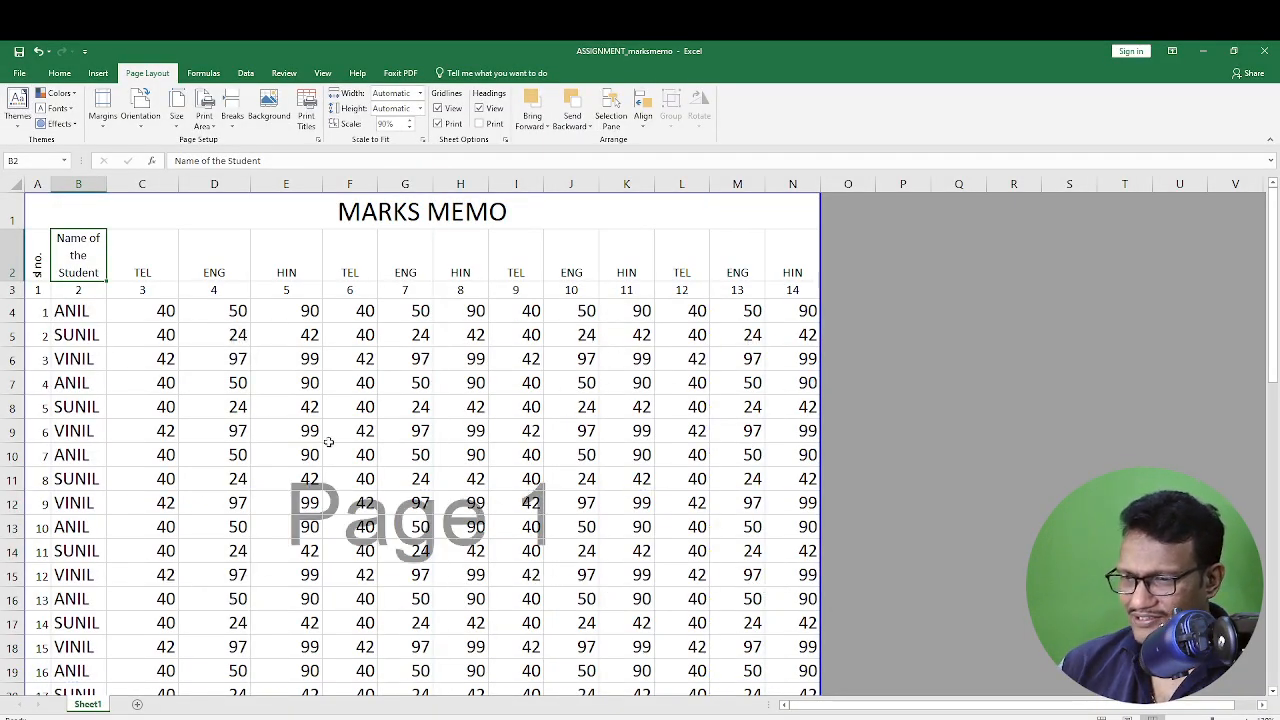
pyautogui.hotkey('ctrl', 'p')
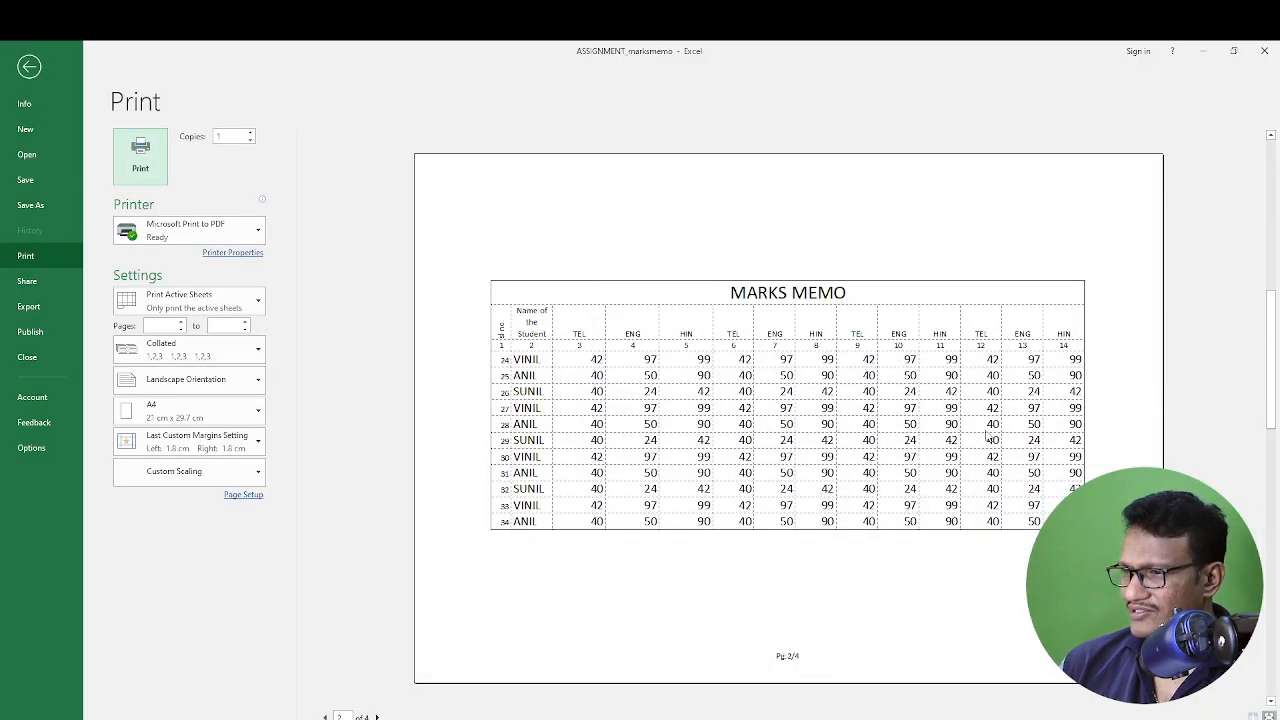
pyautogui.press('Escape')
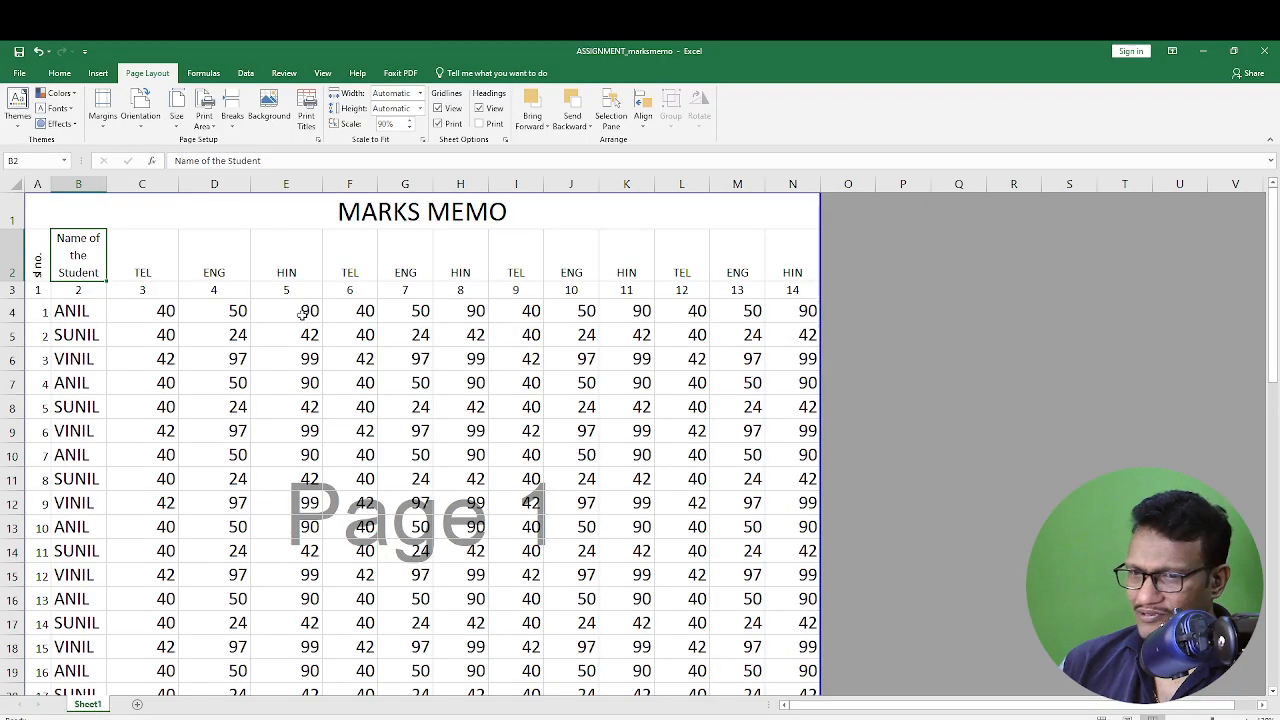
pyautogui.click(302, 315)
pyautogui.click(85, 254)
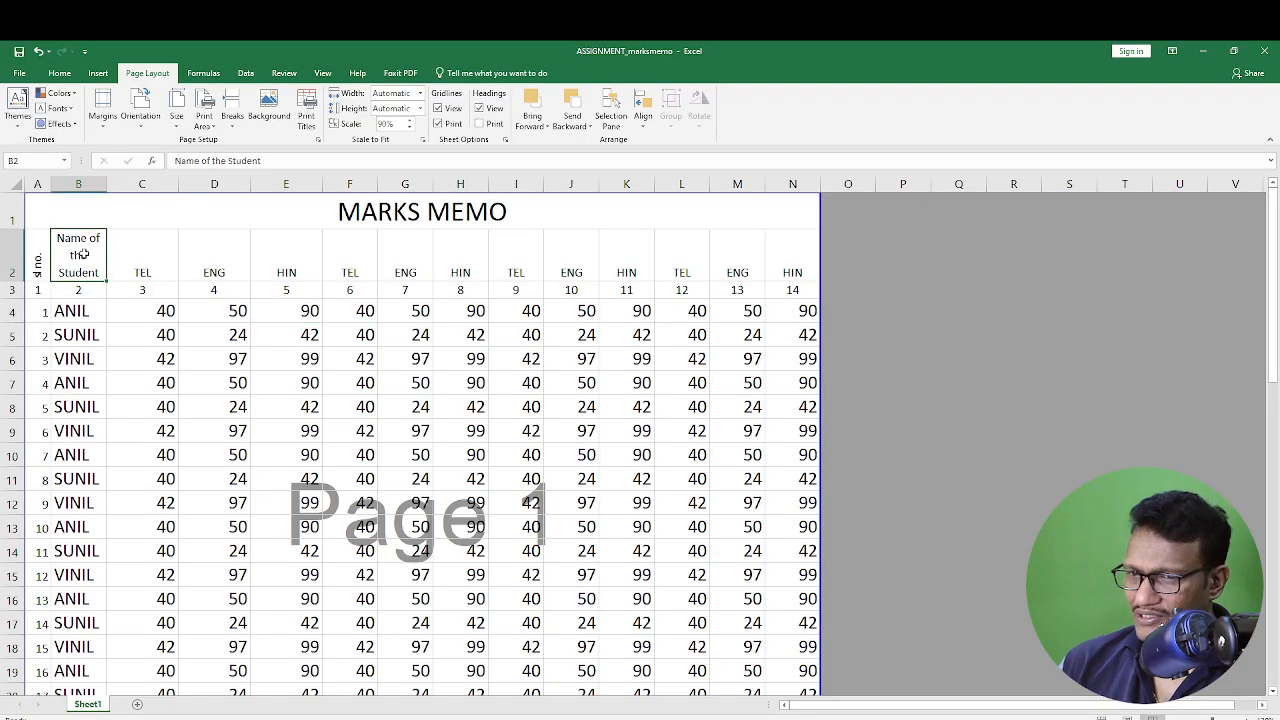
pyautogui.click(42, 290)
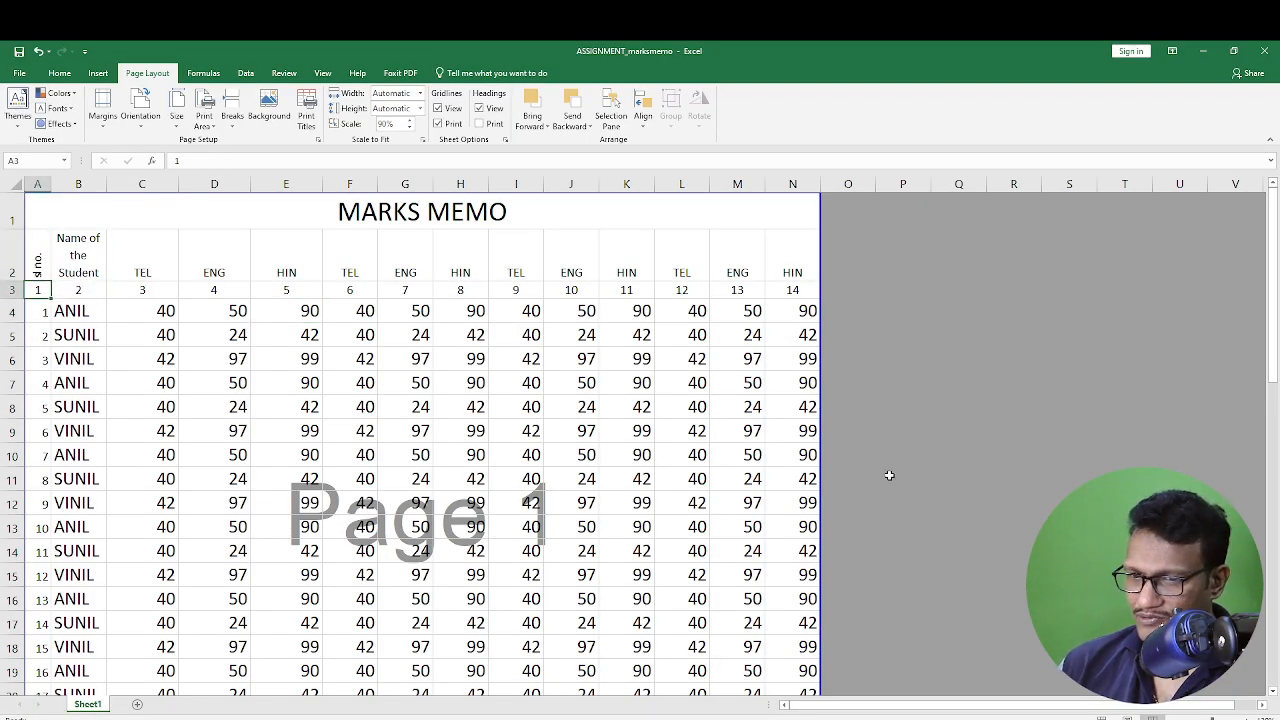
pyautogui.hotkey('ctrl', 'shift', 'End')
pyautogui.hotkey('ctrl', 'c')
pyautogui.hotkey('shift', 'Left')
pyautogui.hotkey('shift', 'Left')
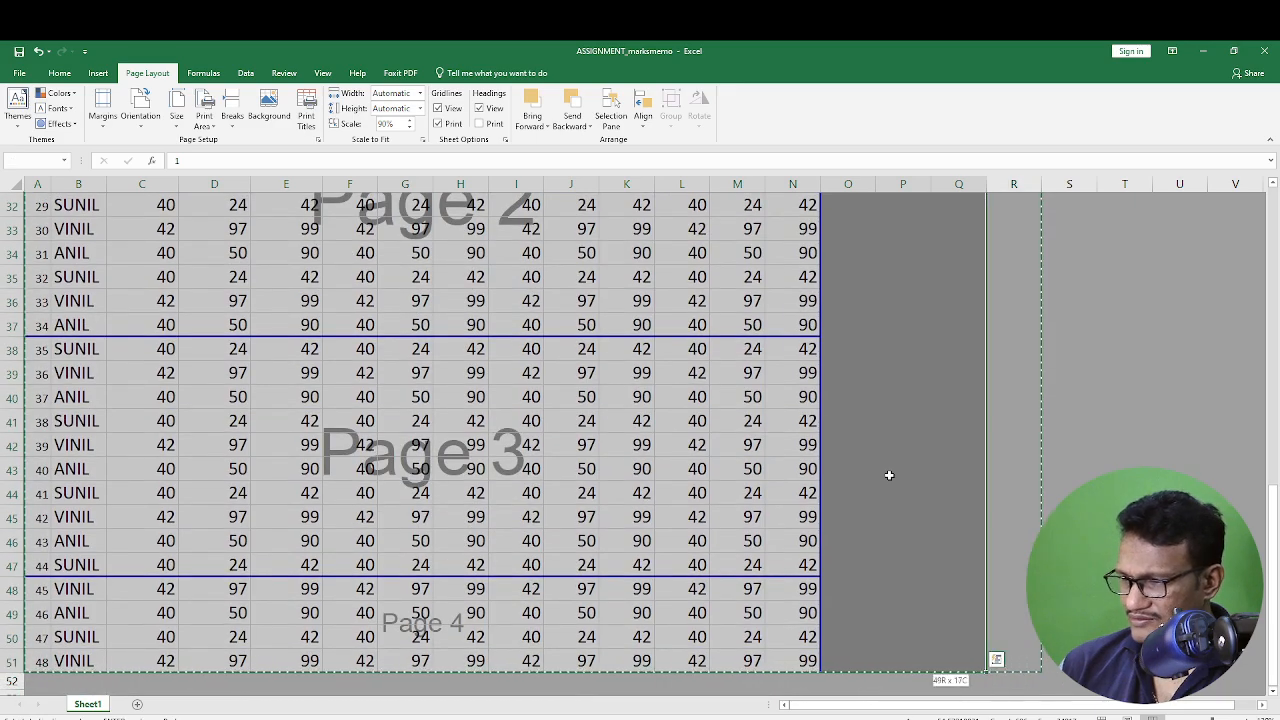
pyautogui.hotkey('shift', 'Left')
pyautogui.hotkey('shift', 'Left')
pyautogui.hotkey('ctrl', 'c')
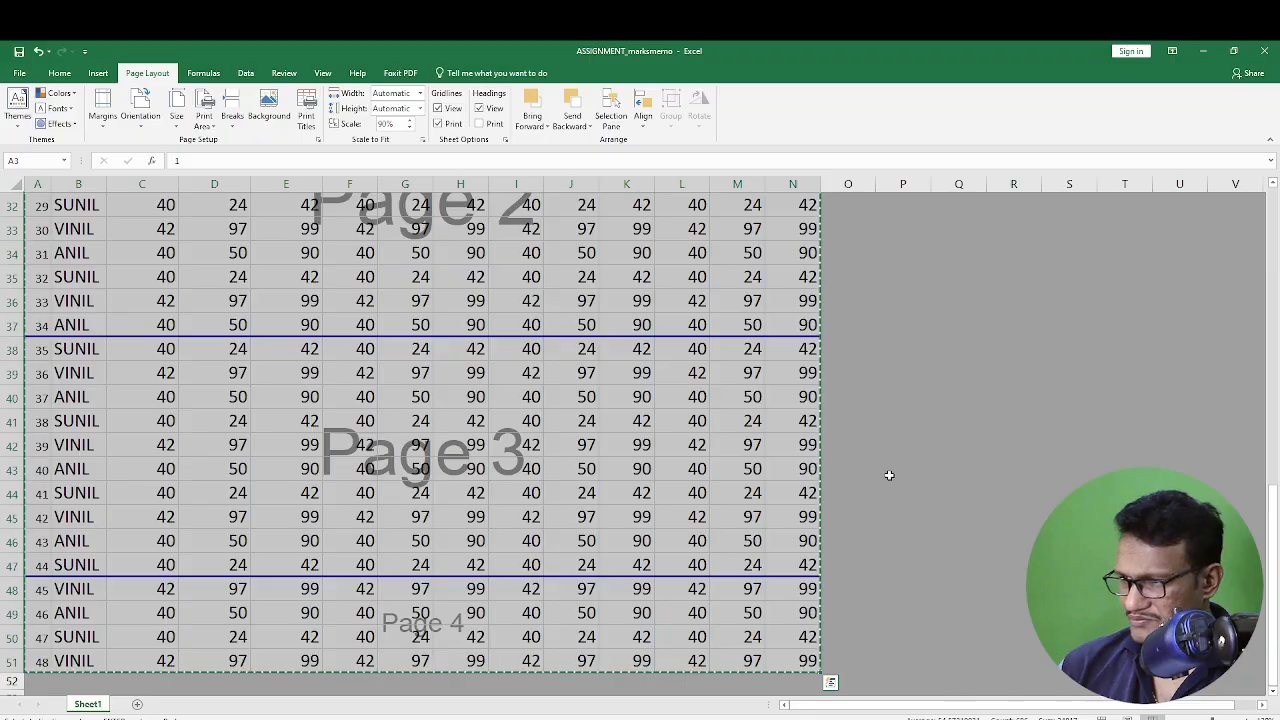
pyautogui.scroll(10, 895, 475)
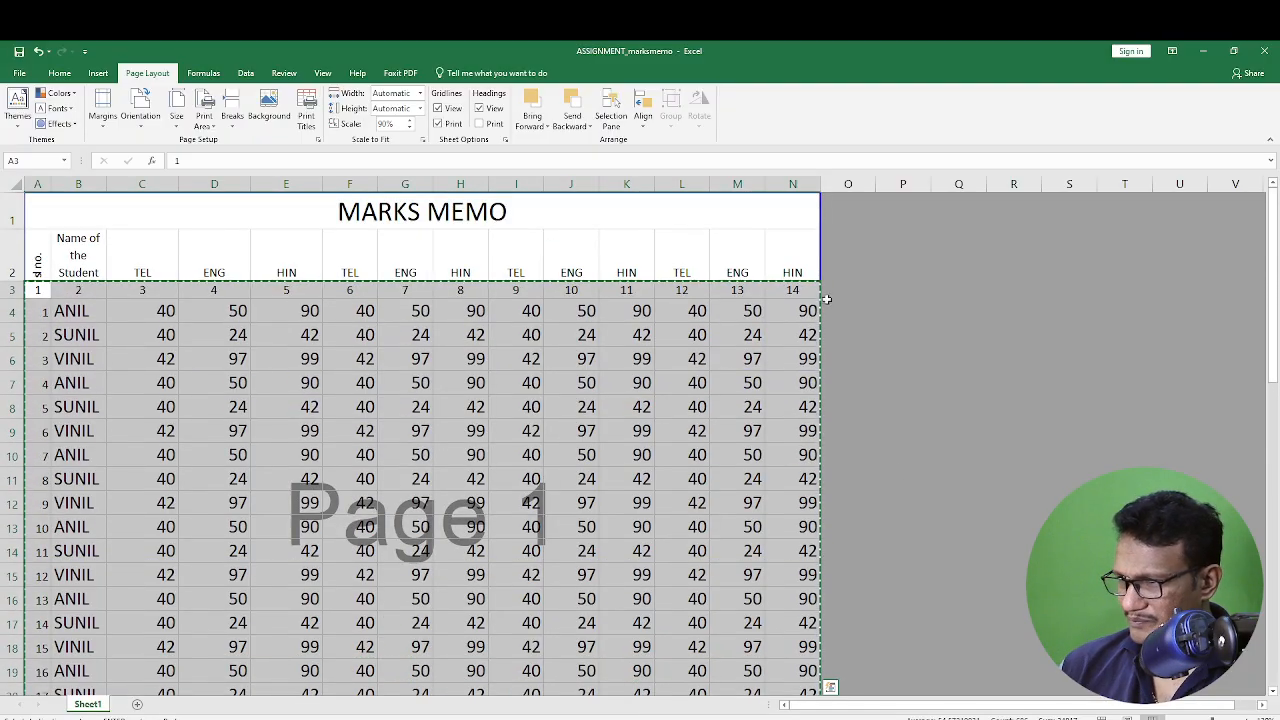
pyautogui.press('Escape')
# Copy the table from the heading row at A2 down to its last cell, and paste the copy beside it at O2.
pyautogui.press('Up')
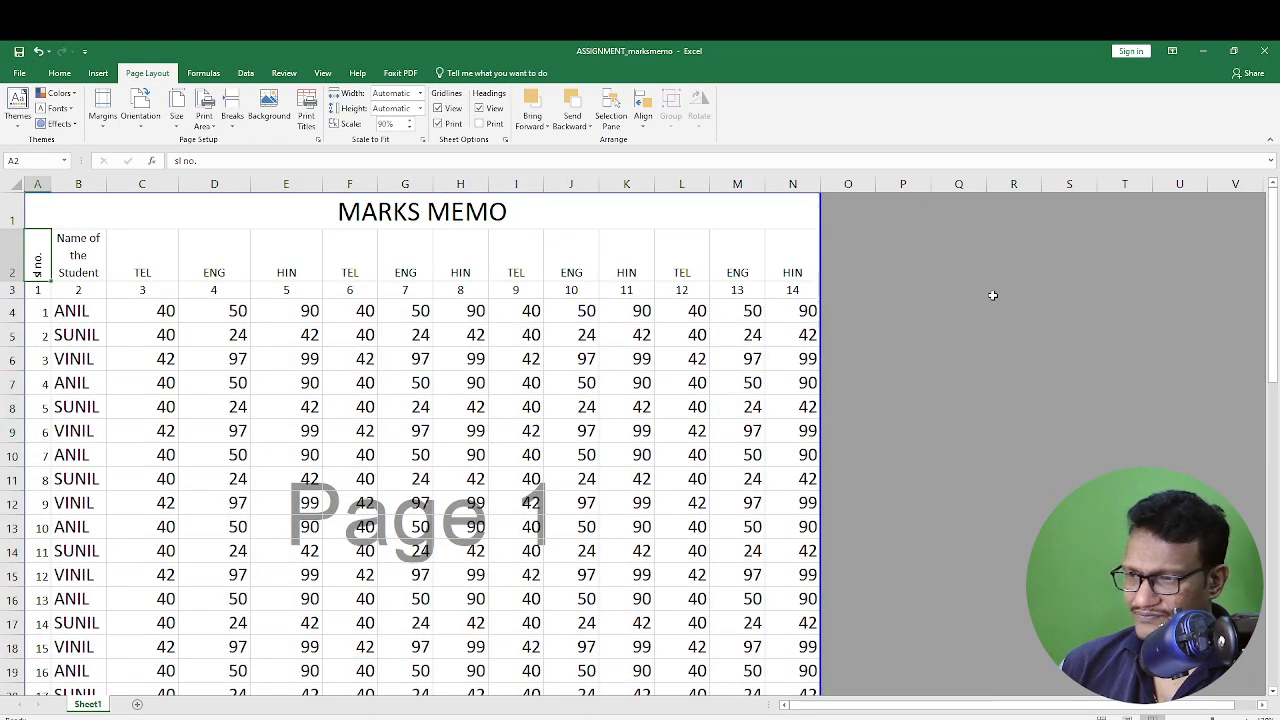
pyautogui.hotkey('ctrl', 'shift', 'End')
pyautogui.hotkey('ctrl', 'c')
pyautogui.hotkey('ctrl', 'Home')
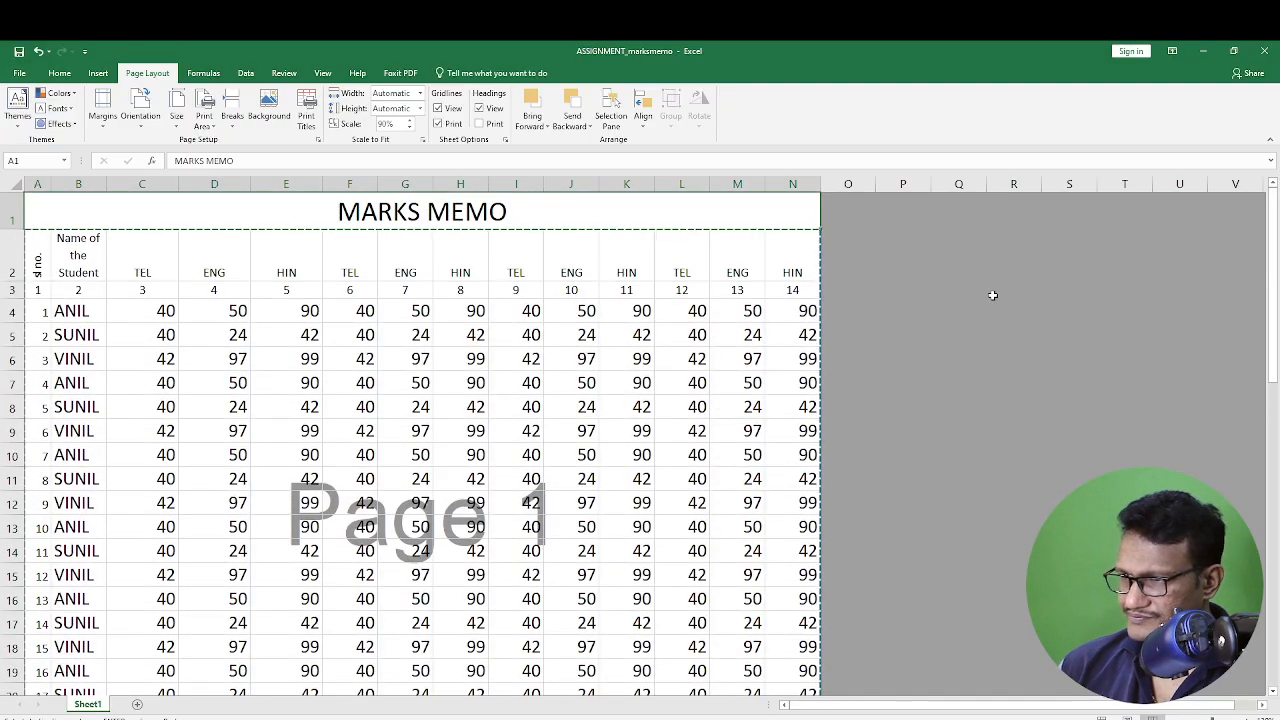
pyautogui.press('Down')
pyautogui.hotkey('ctrl', 'Right')
pyautogui.press('Right')
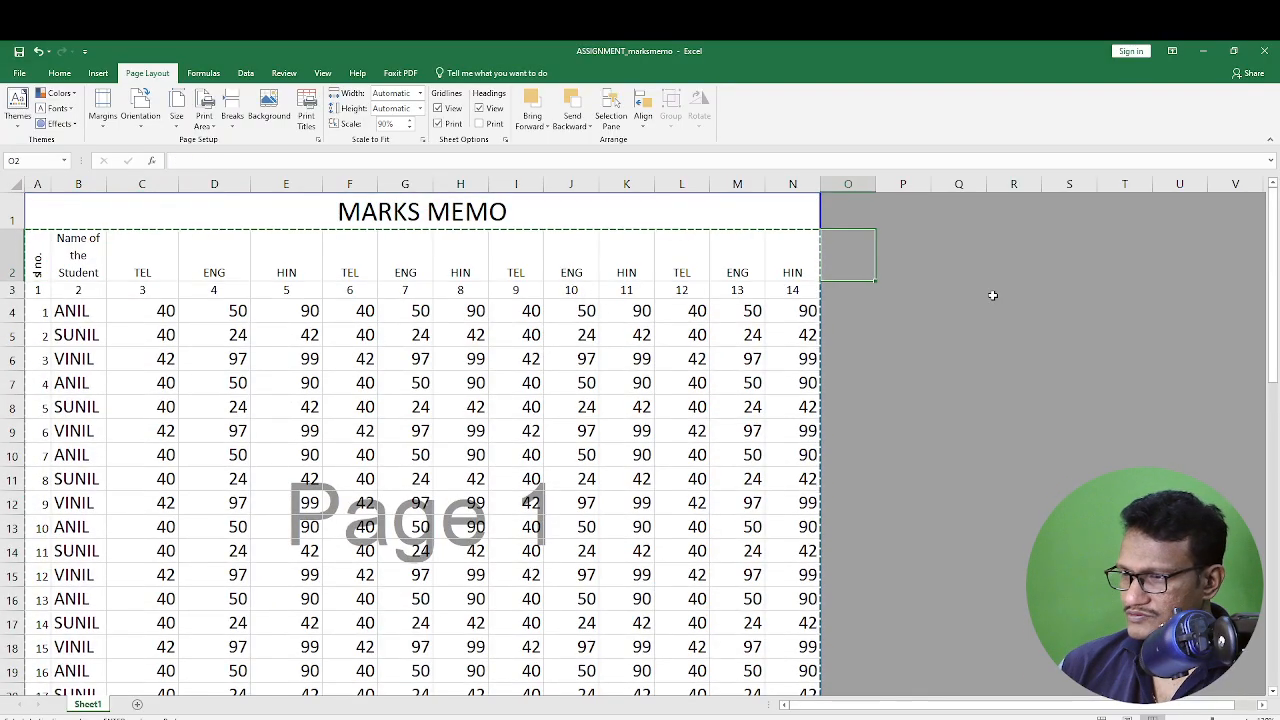
pyautogui.hotkey('ctrl', 'v')
# Extend the print area over the pasted columns O:AB with the full table on one page width, and check the print preview.
pyautogui.scroll(-1, 647, 393)
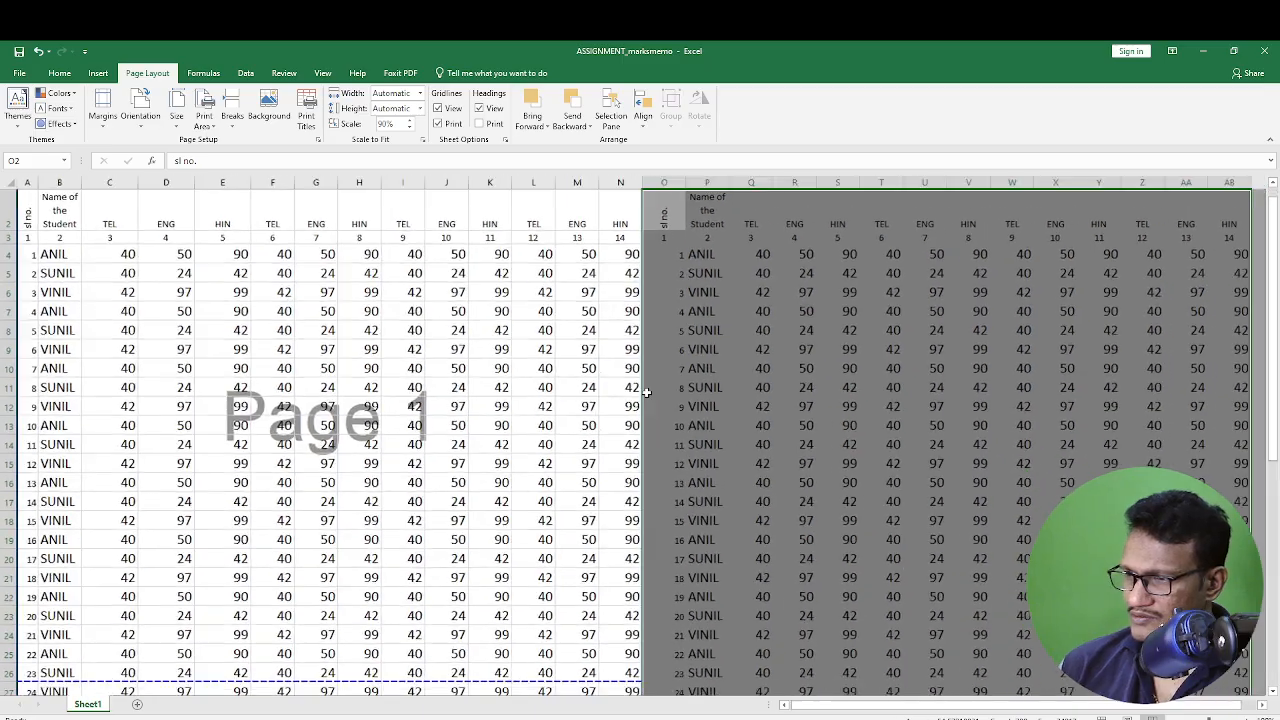
pyautogui.scroll(-3, 647, 393)
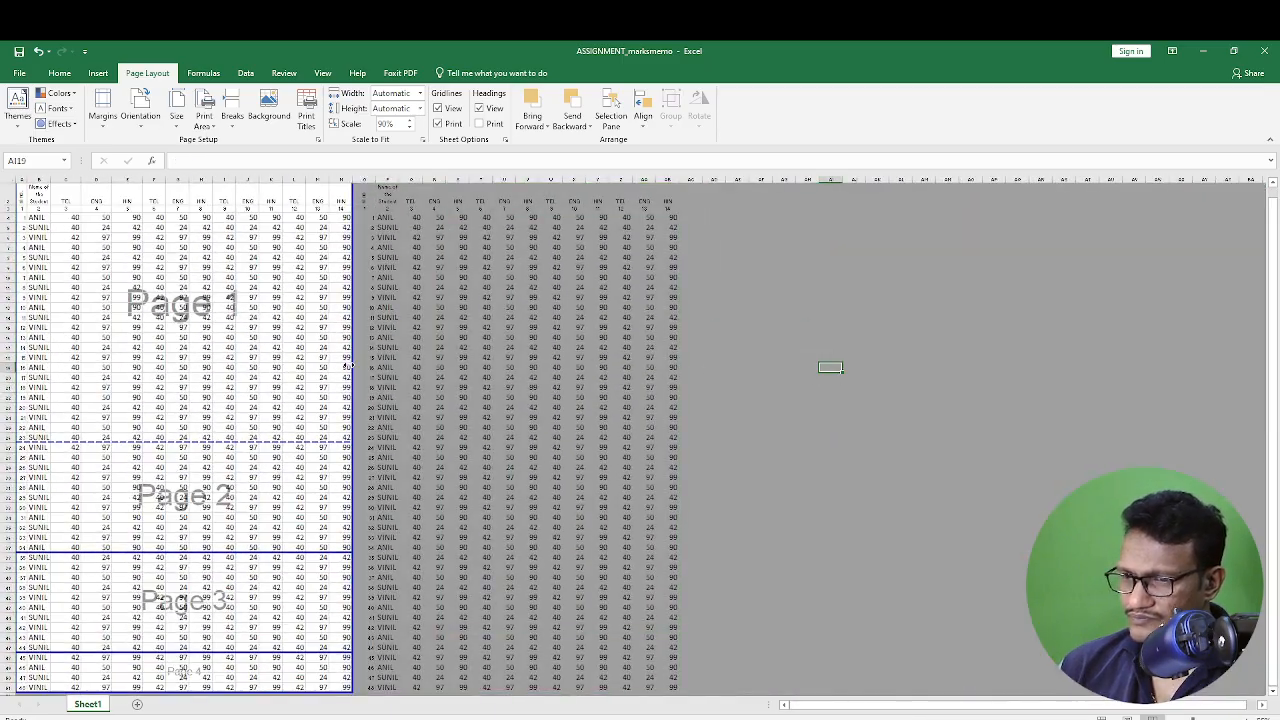
pyautogui.moveTo(353, 364); pyautogui.dragTo(681, 371)
pyautogui.hotkey('ctrl', 'p')
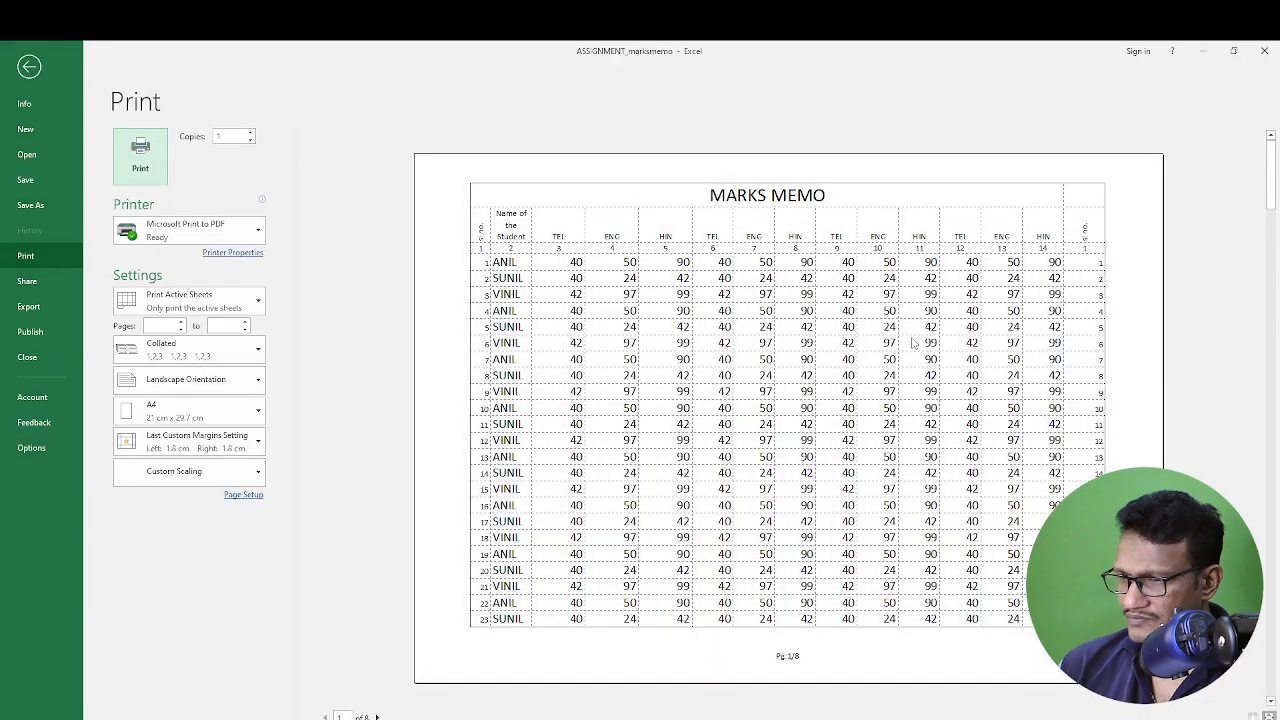
pyautogui.scroll(-1, 912, 343)
pyautogui.press('Escape')
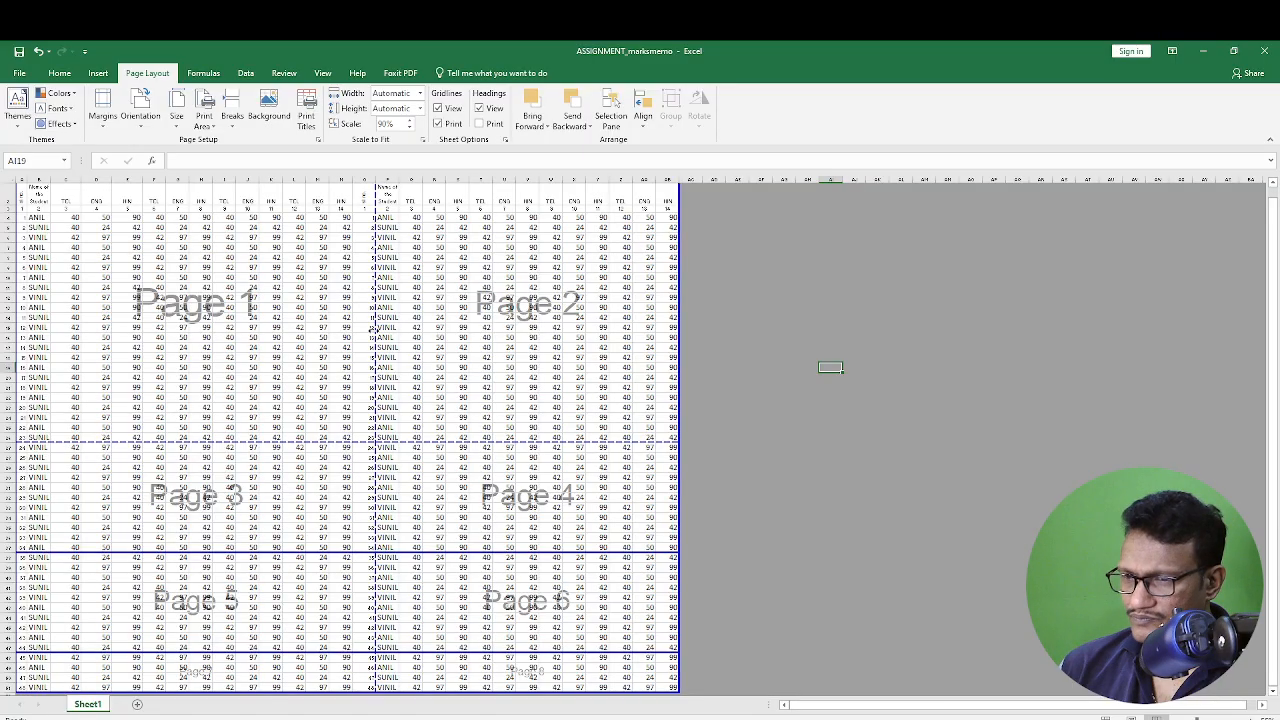
pyautogui.hotkey('ctrl', 'p')
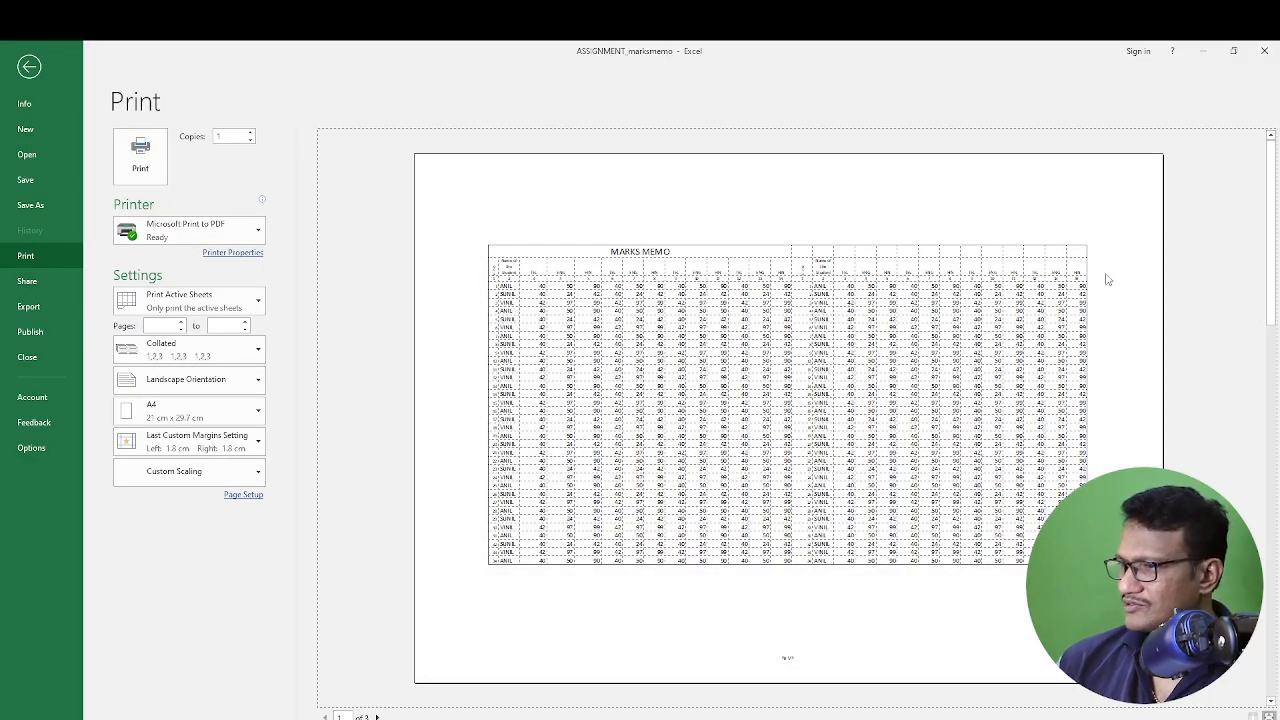
# Continue the column numbering in row 3 across O3:AB3 from 15 to 28, and check the sheet in the print preview.
pyautogui.press('Escape')
pyautogui.keyDown('ctrl'); pyautogui.scroll(3, 469, 333); pyautogui.keyUp('ctrl')
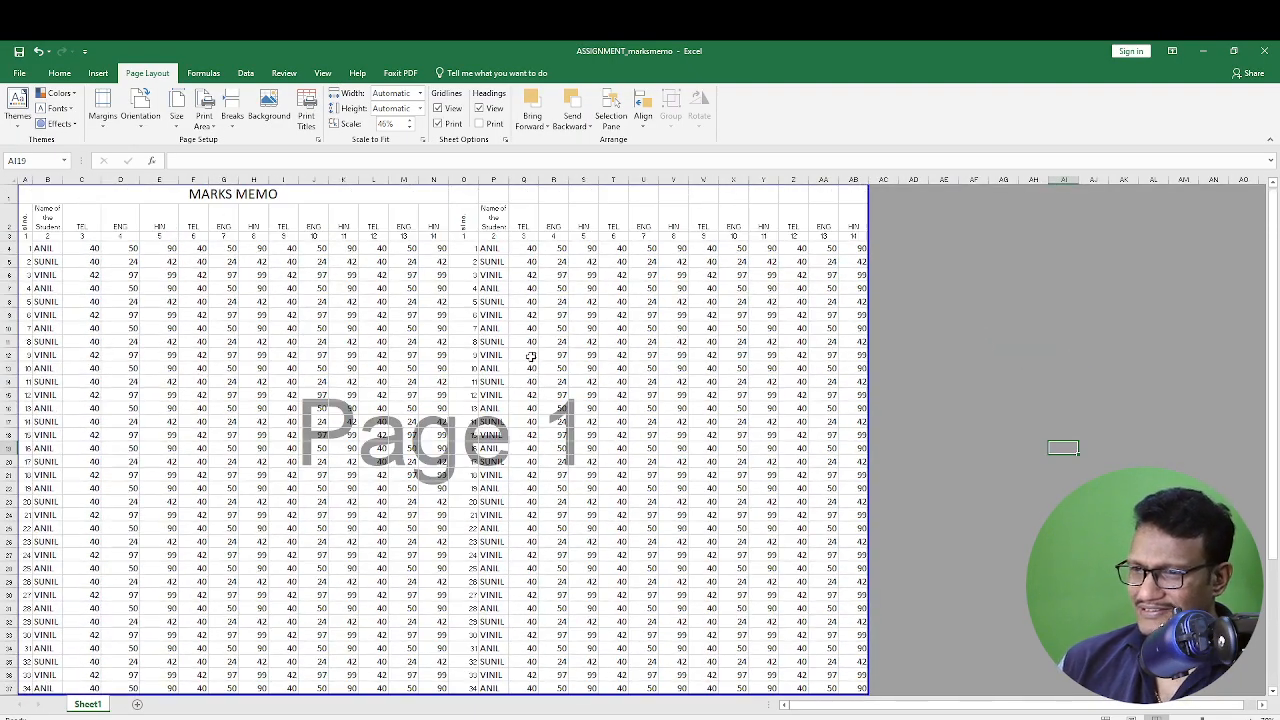
pyautogui.scroll(2, 531, 357)
pyautogui.hotkey('ctrl', 'p')
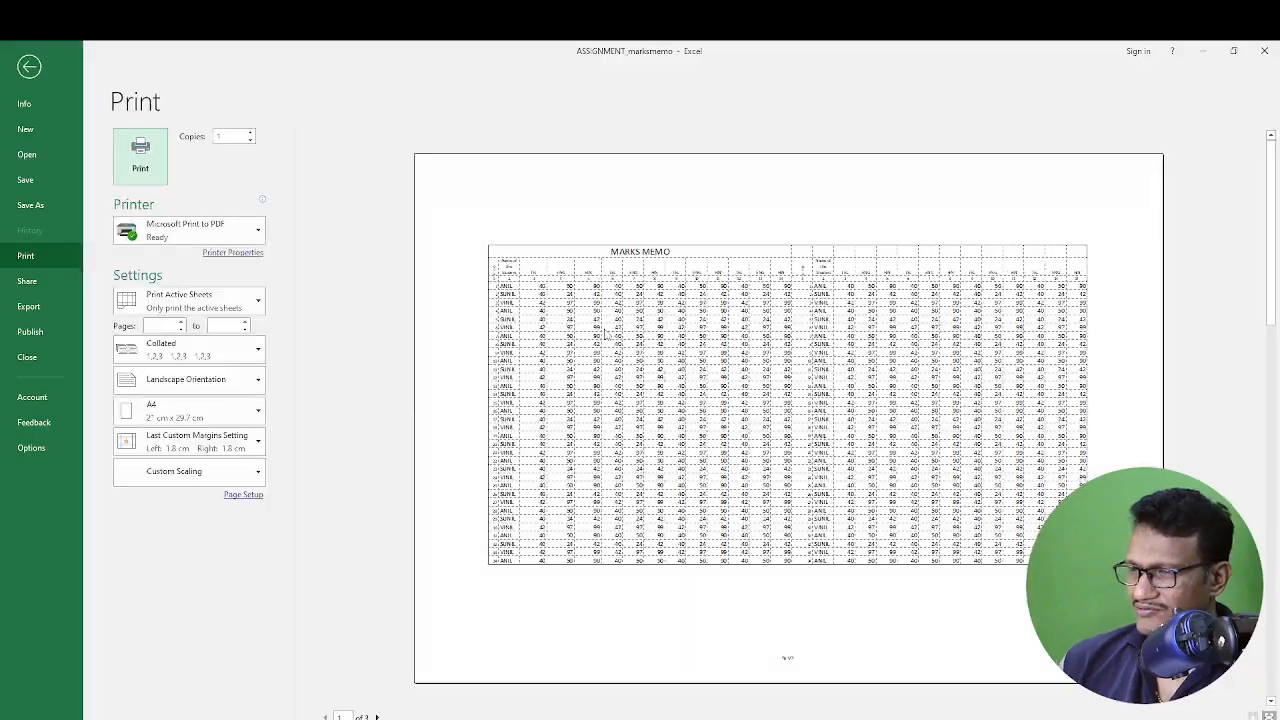
pyautogui.press('Escape')
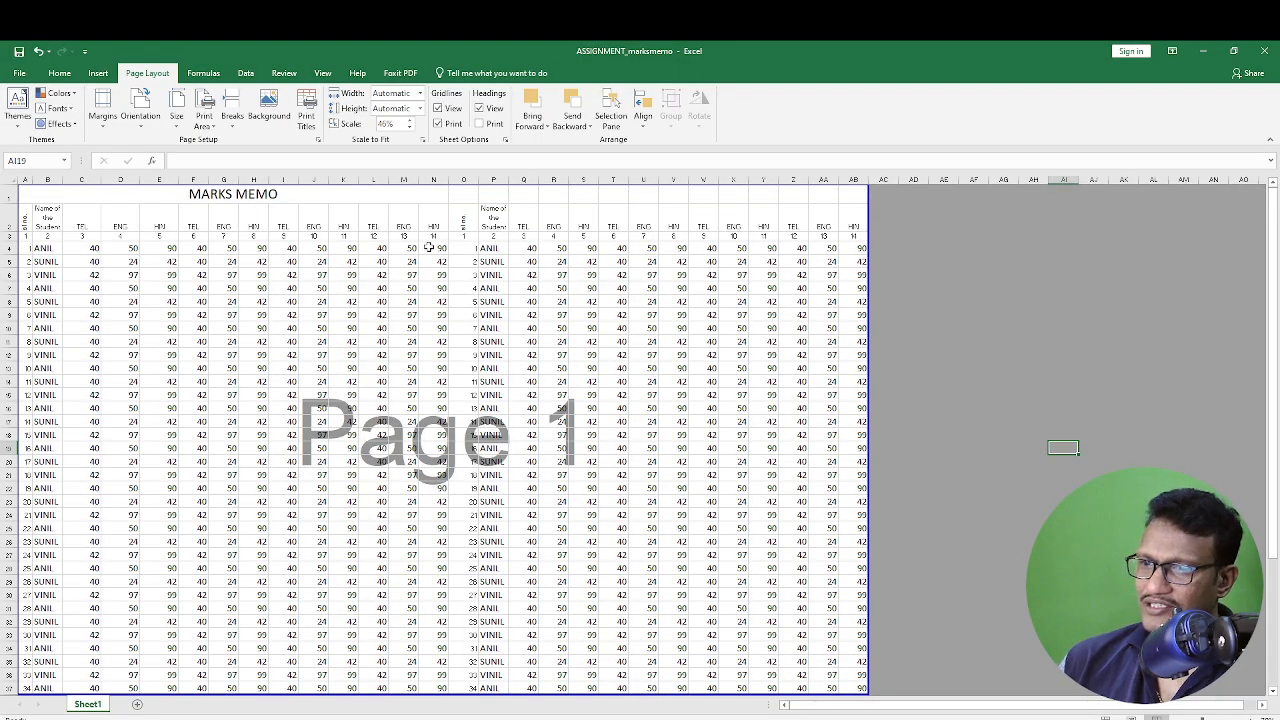
pyautogui.moveTo(404, 236); pyautogui.dragTo(856, 238)
pyautogui.click(703, 301)
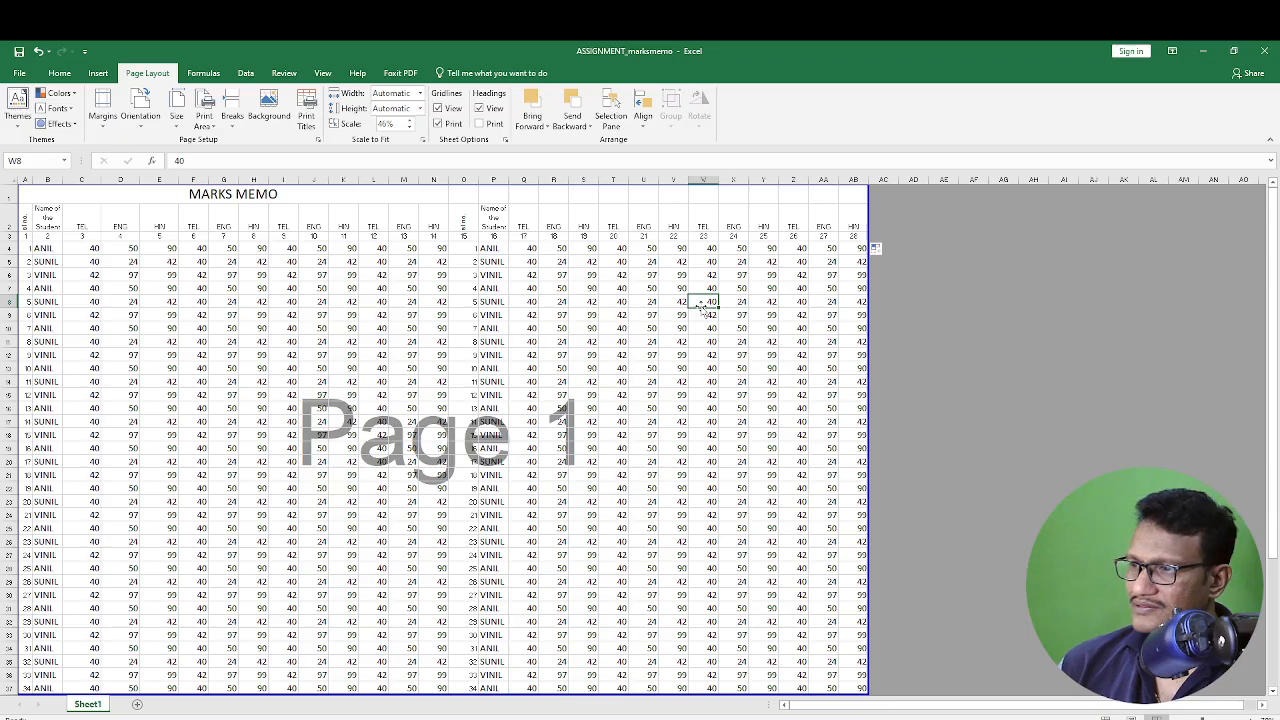
pyautogui.hotkey('ctrl', 'p')
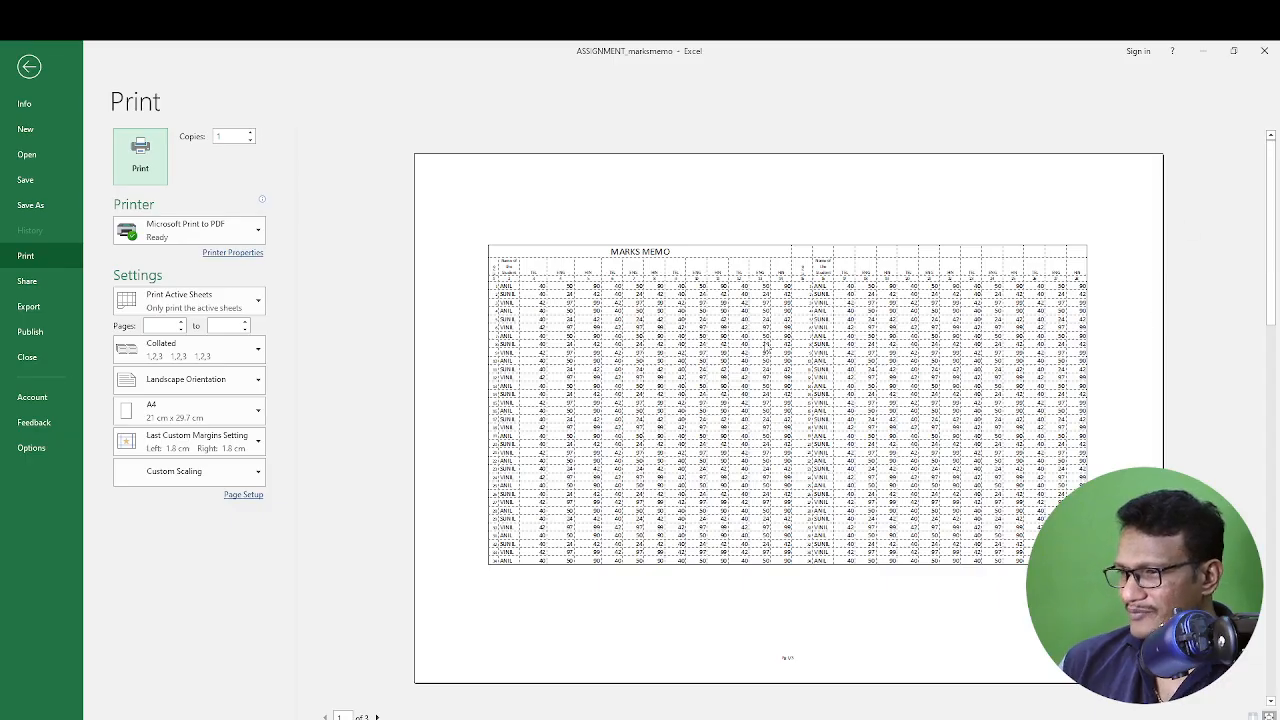
pyautogui.click(752, 306)
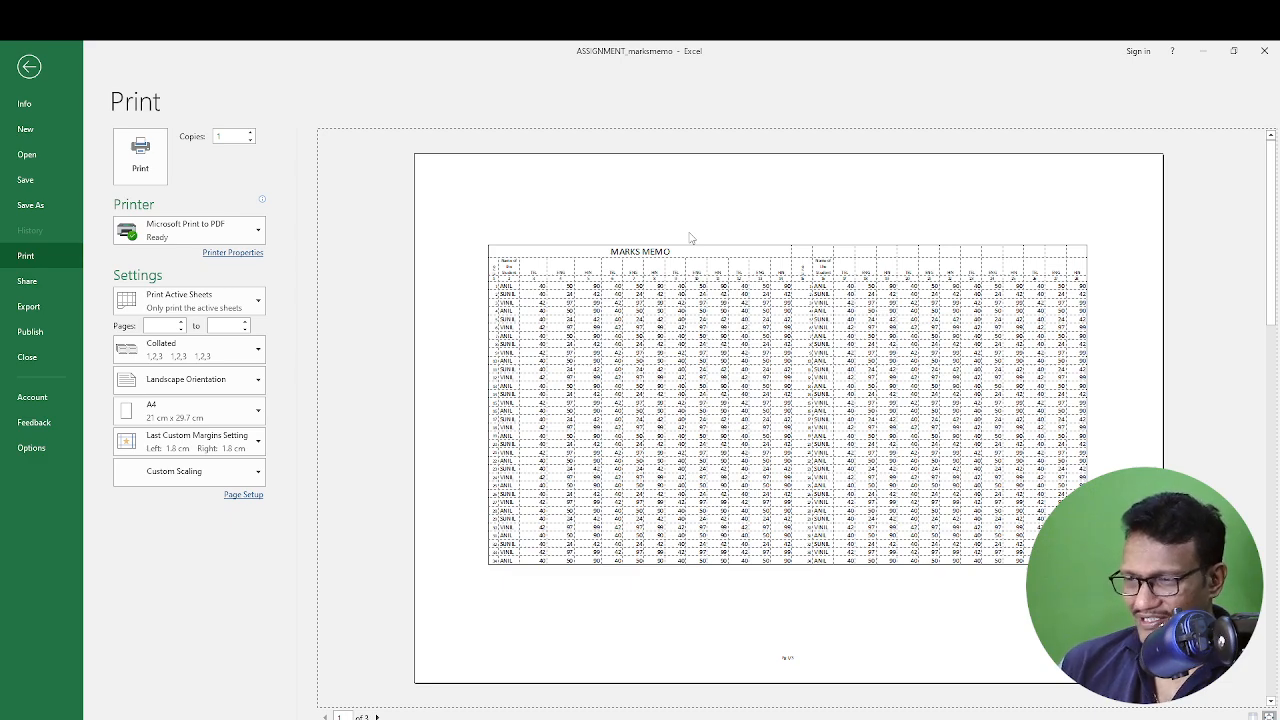
pyautogui.press('Escape')
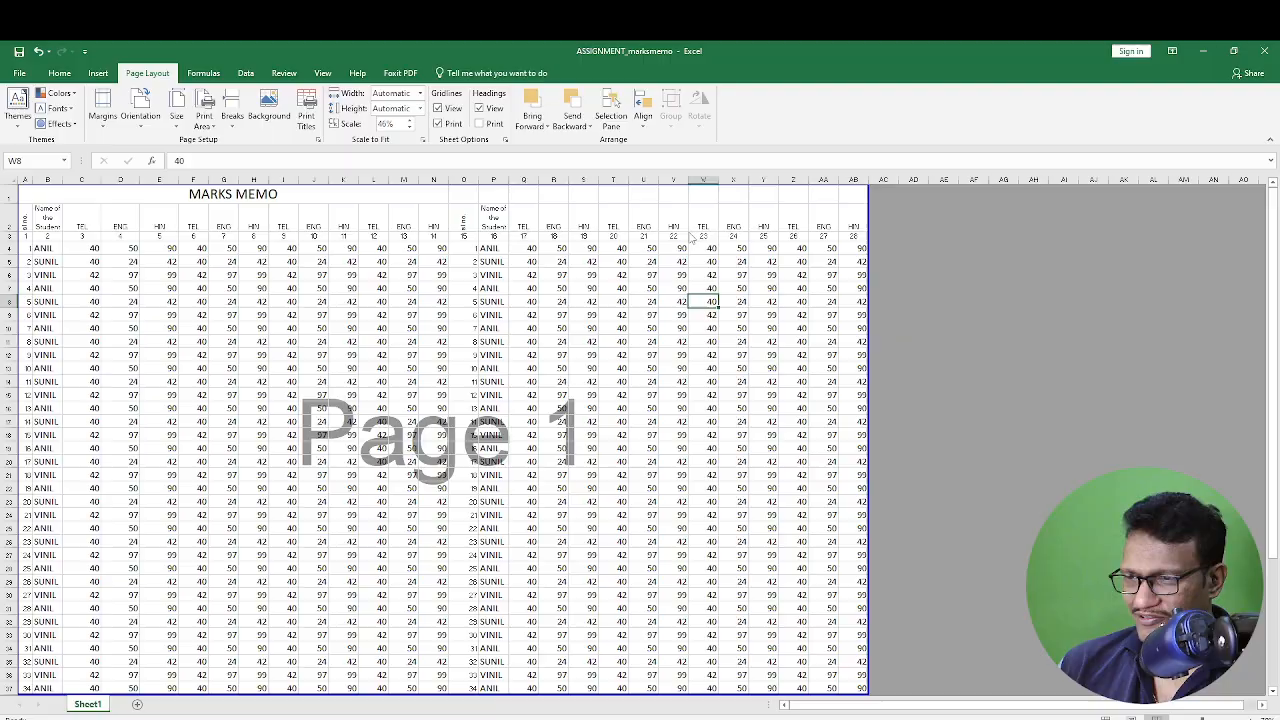
# Set the print scaling of the sheet to 100% of normal size in the page setup.
pyautogui.click(590, 355)
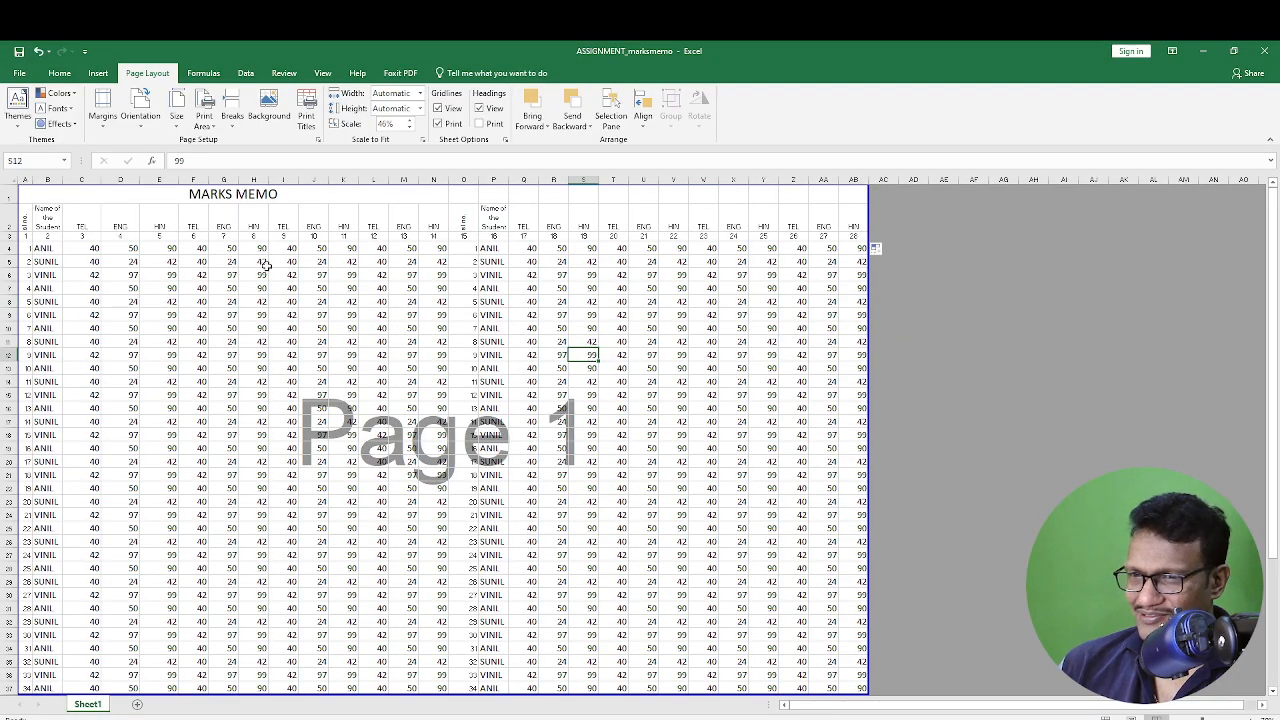
pyautogui.click(306, 108)
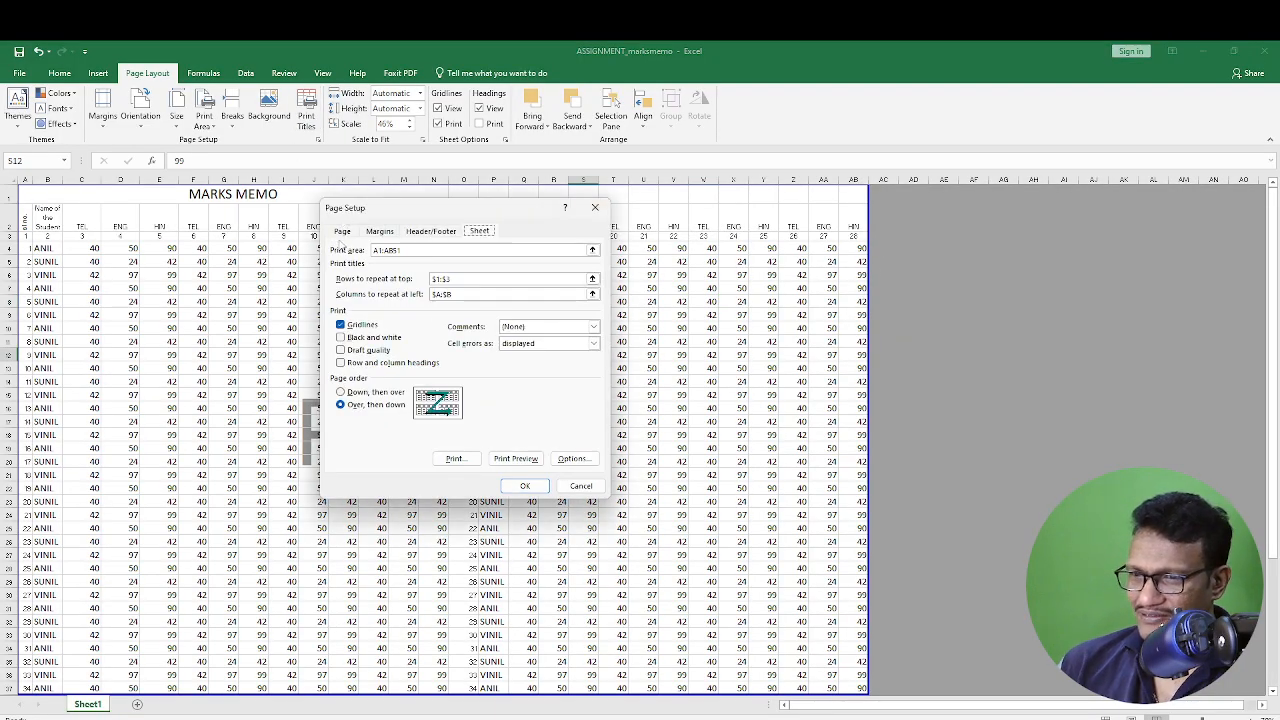
pyautogui.click(342, 233)
pyautogui.moveTo(405, 309); pyautogui.dragTo(322, 313)
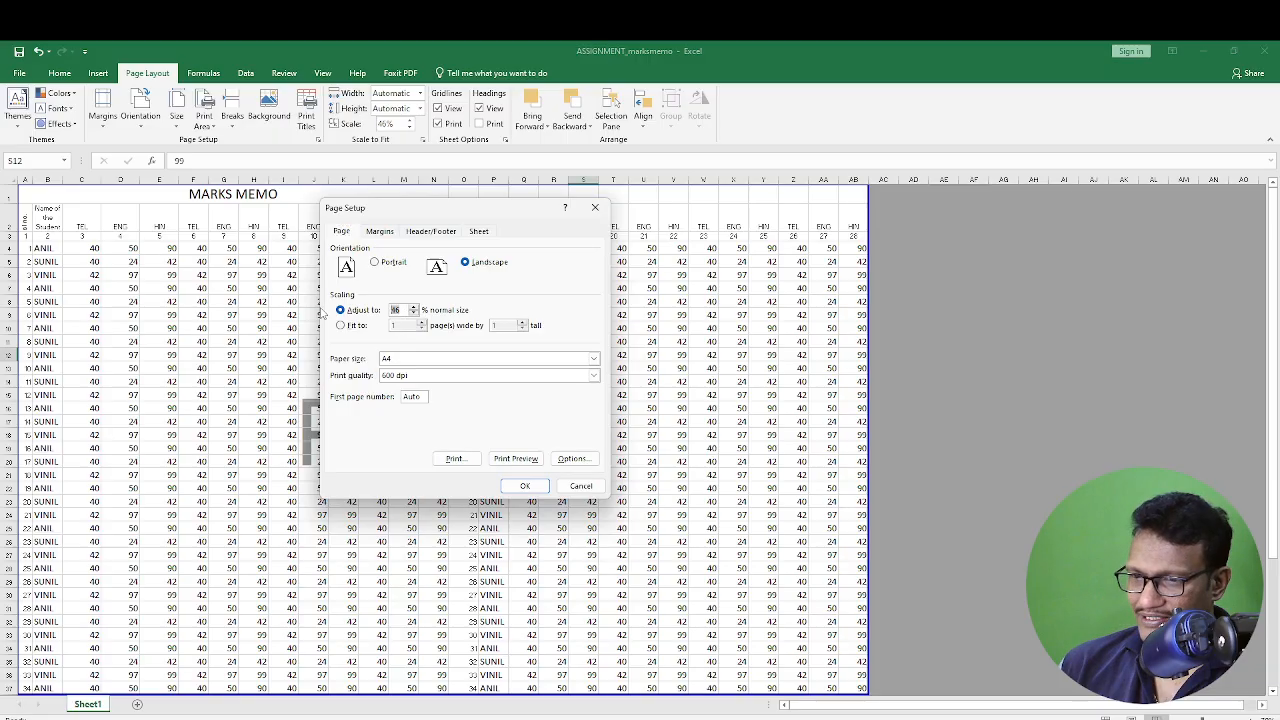
pyautogui.write('100')
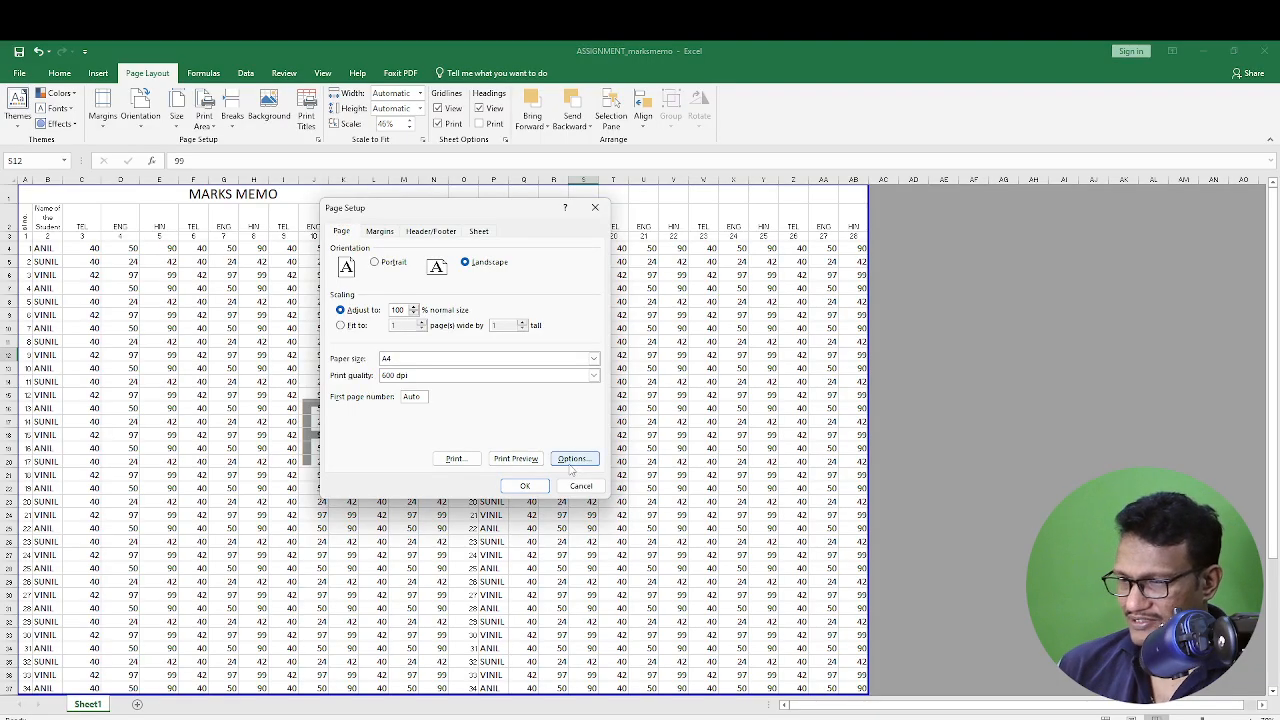
pyautogui.click(526, 487)
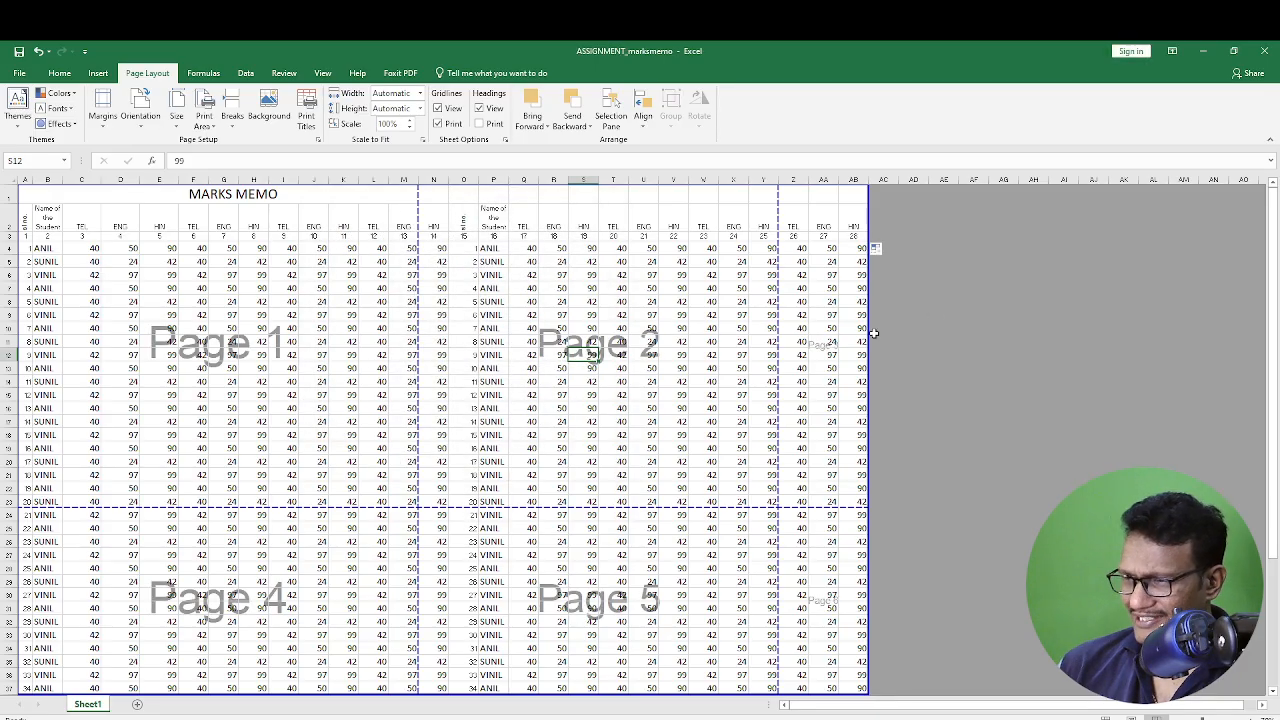
# Page through the first five pages of the unscaled memo in the print preview to check the repeated headings and name columns.
pyautogui.hotkey('ctrl', 'p')
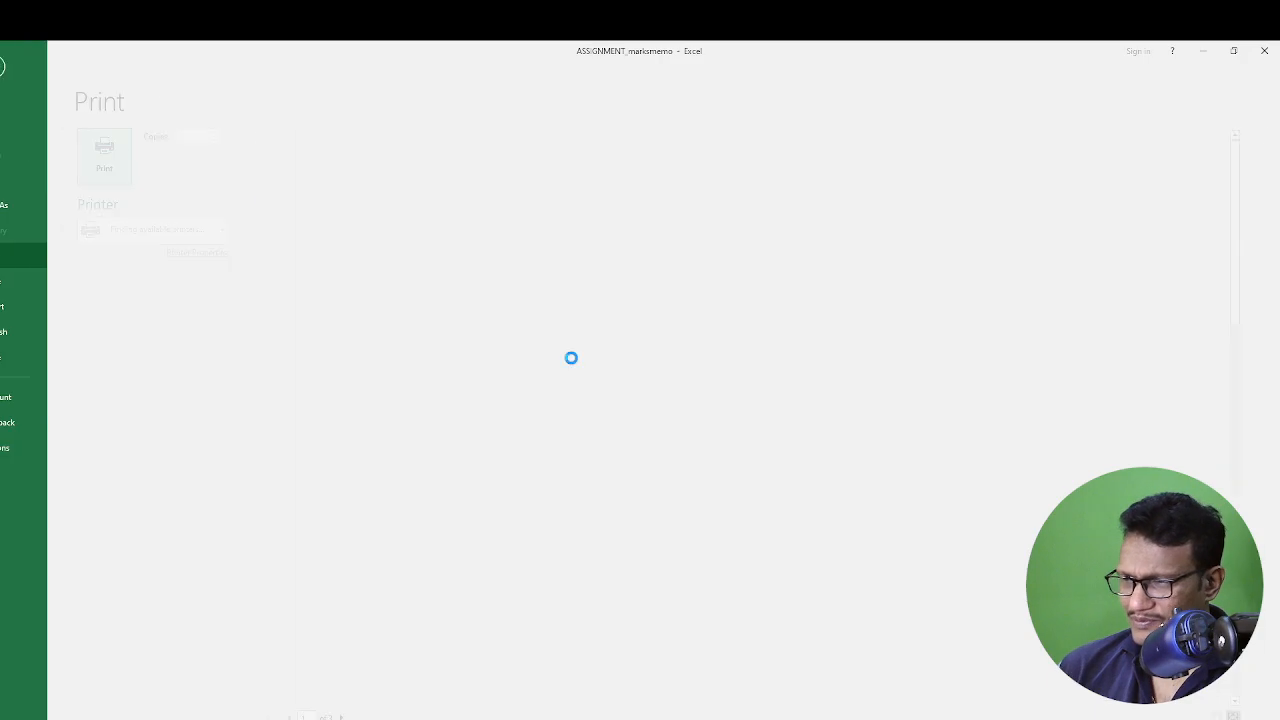
pyautogui.scroll(-2, 1107, 289)
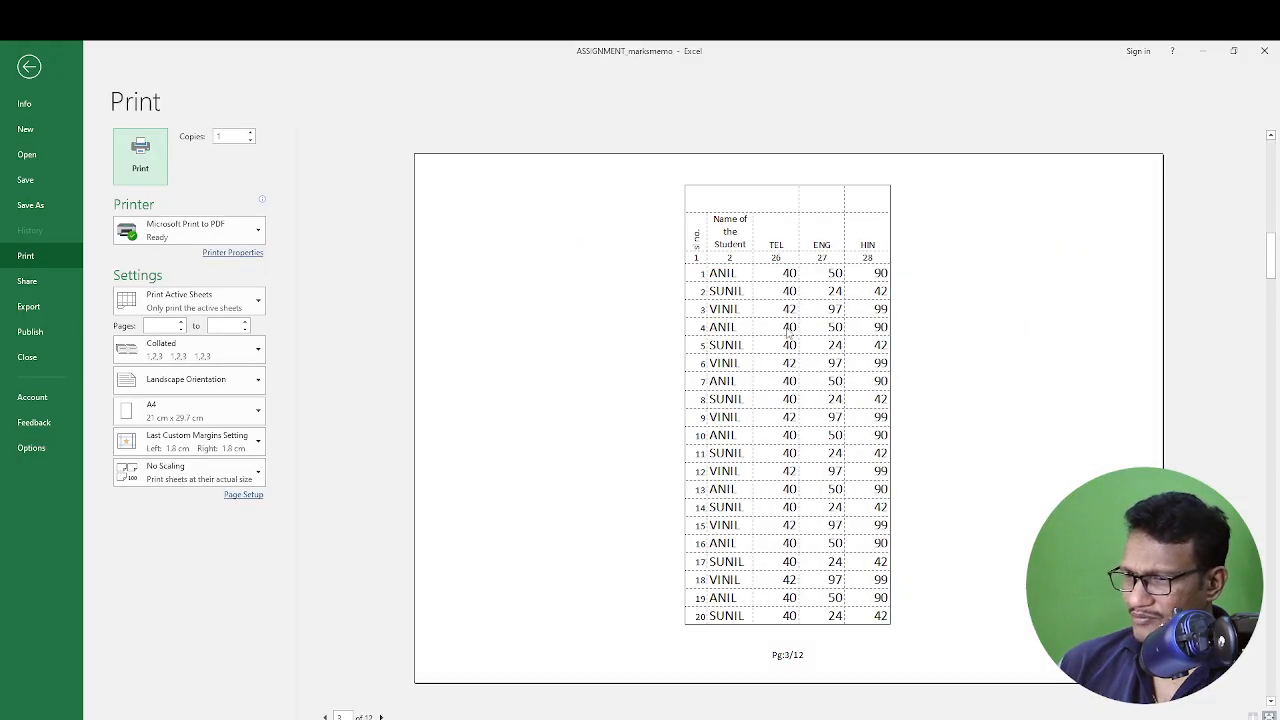
pyautogui.scroll(-2, 786, 339)
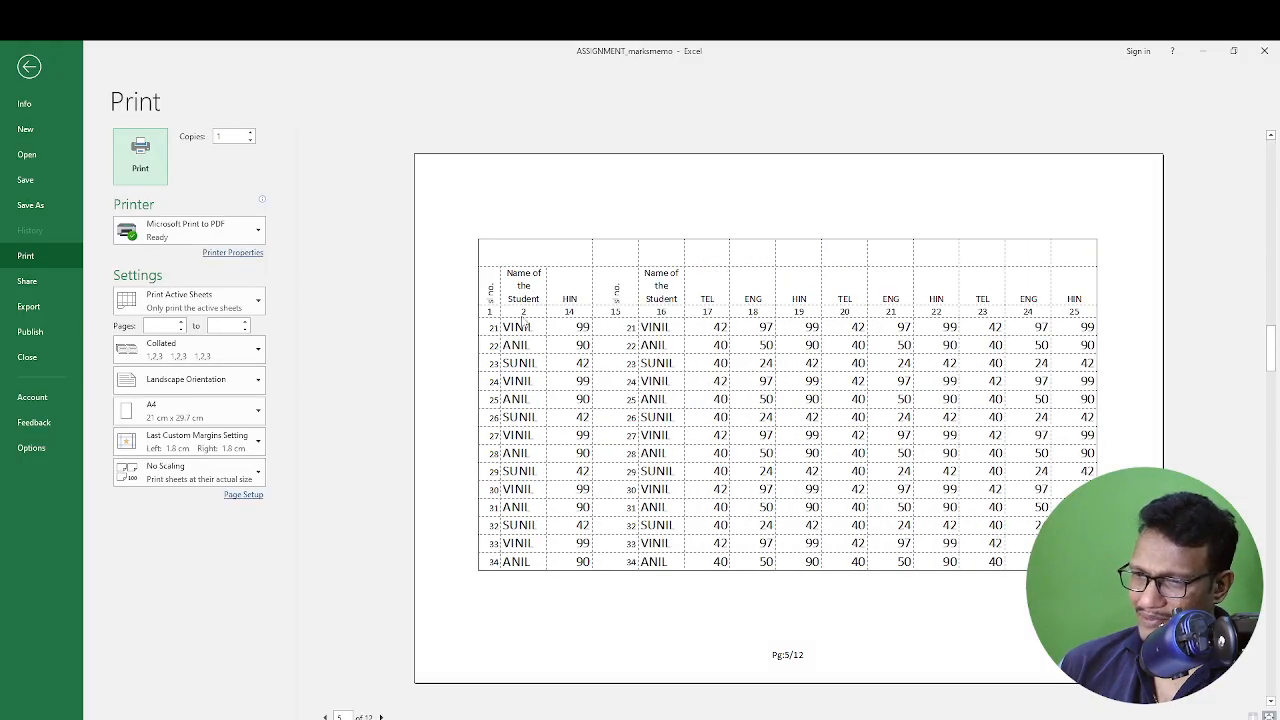
pyautogui.scroll(3, 495, 390)
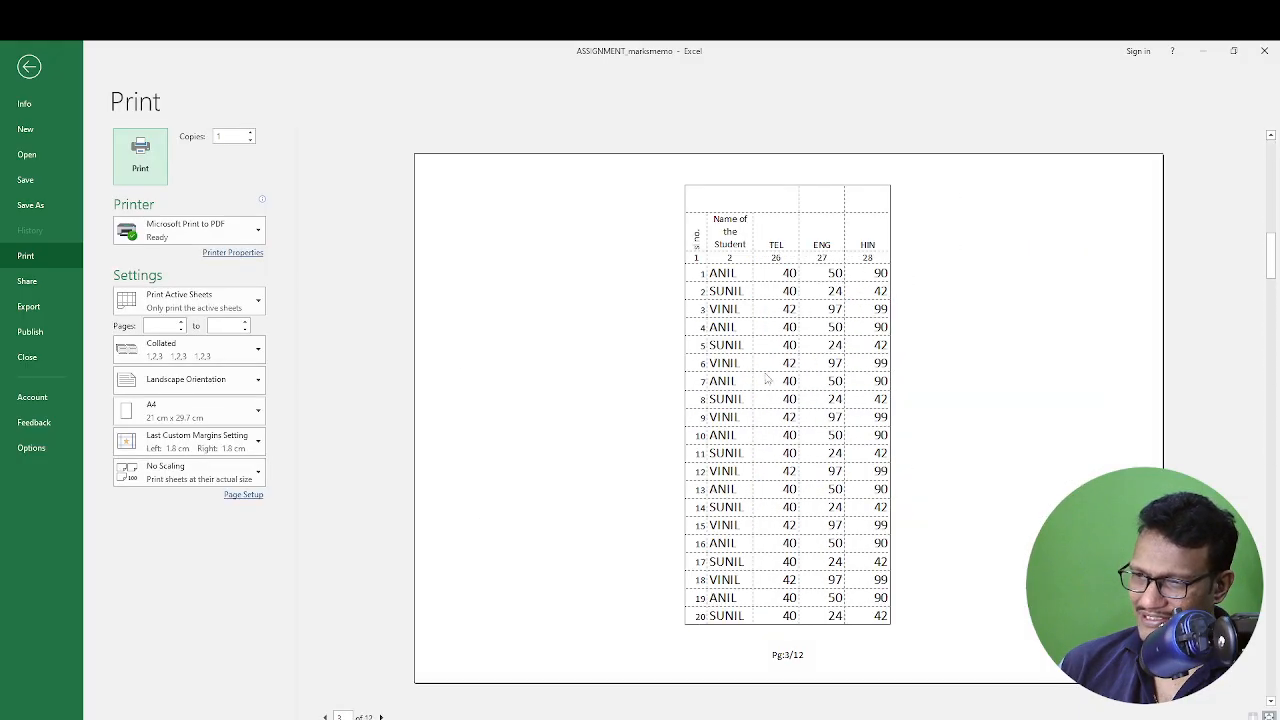
pyautogui.scroll(1, 788, 418)
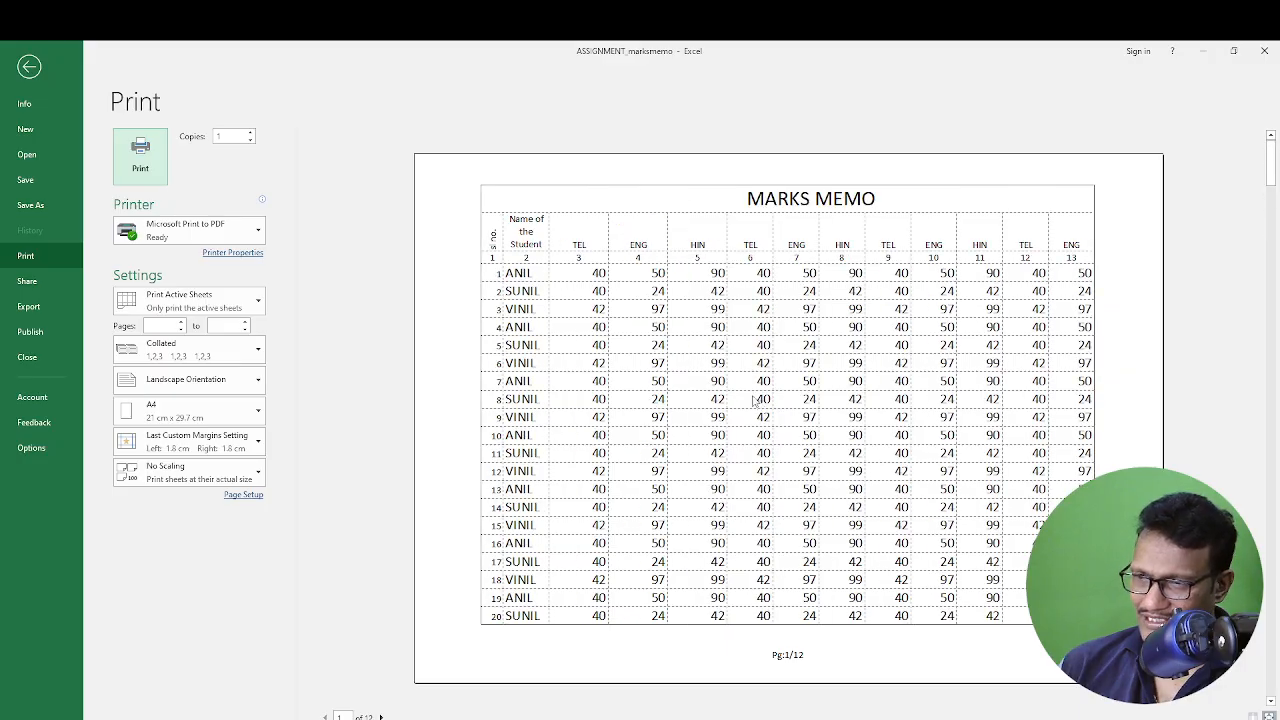
pyautogui.press('Escape')
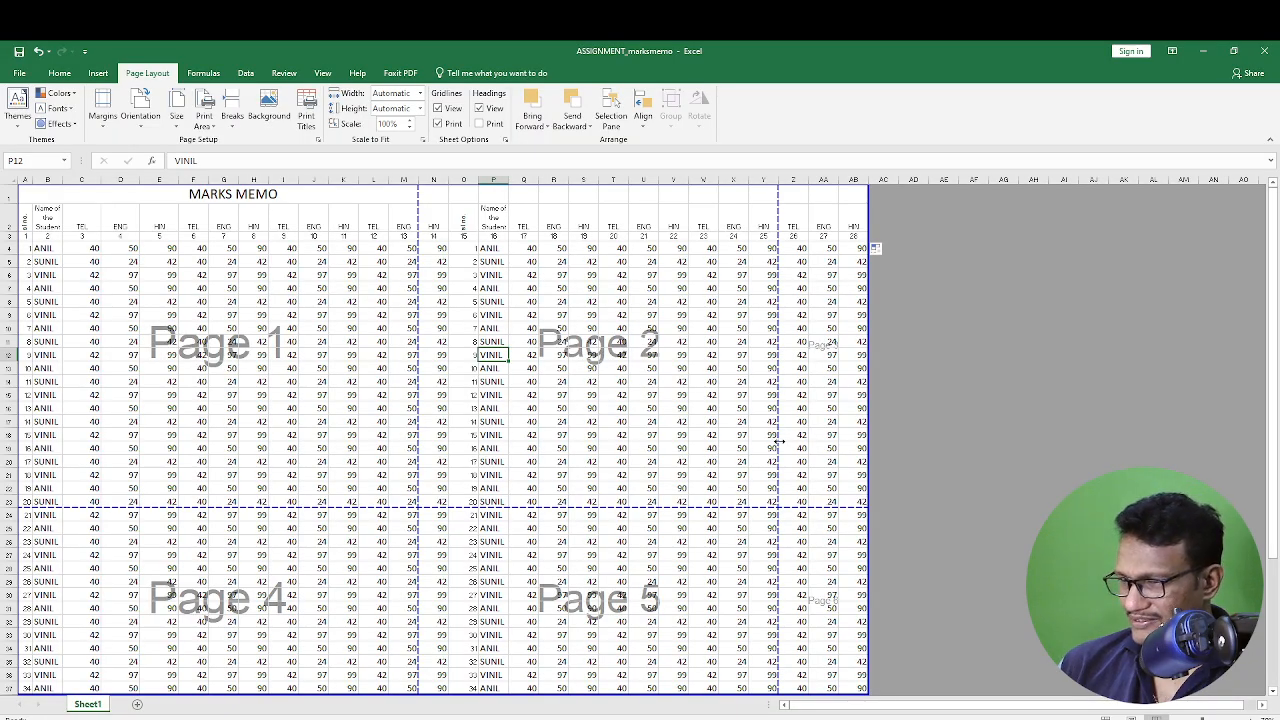
# Move the page break after column Y out to column AB so N:AB share one page width, and review the pages in the print preview.
pyautogui.click(731, 474)
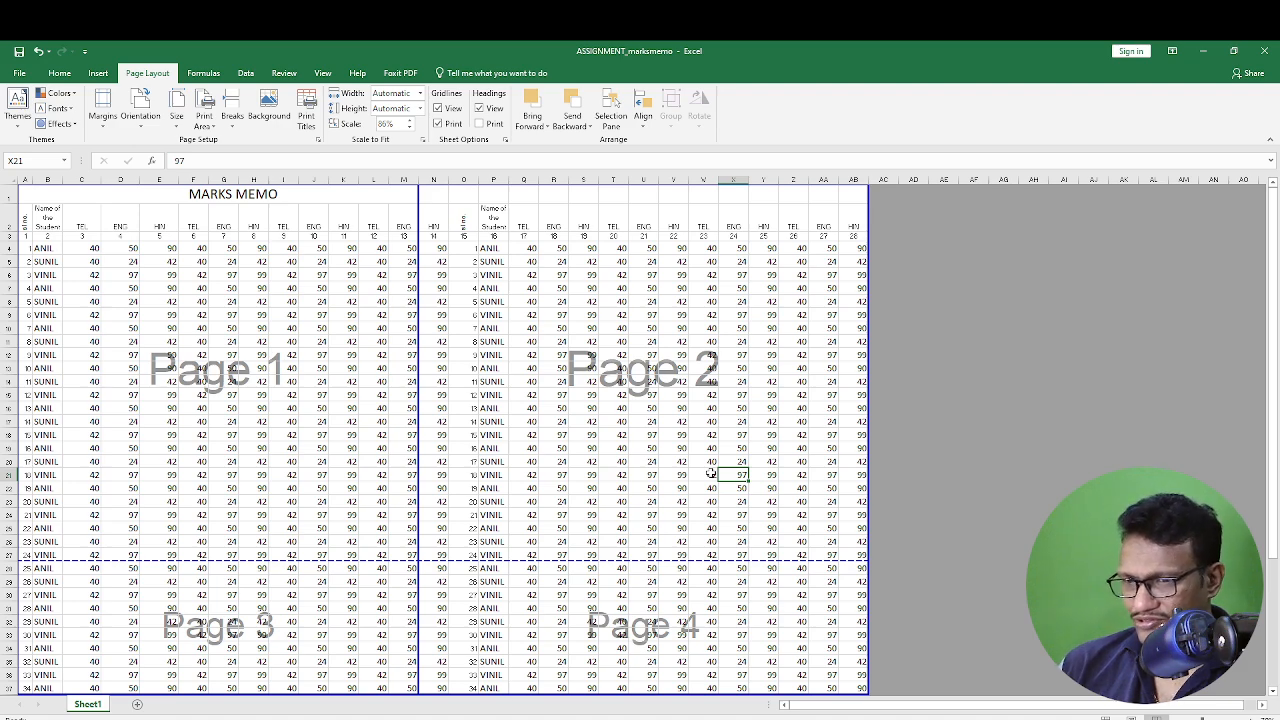
pyautogui.hotkey('ctrl', 'Home')
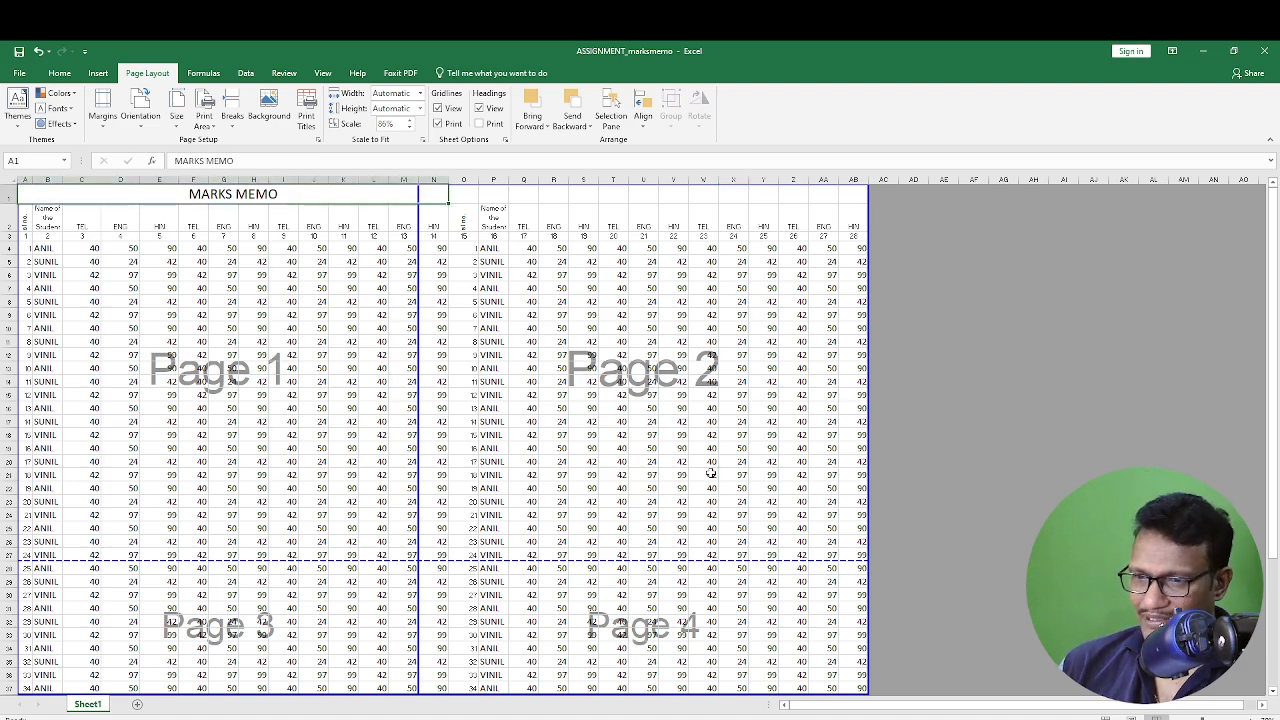
pyautogui.hotkey('ctrl', 'p')
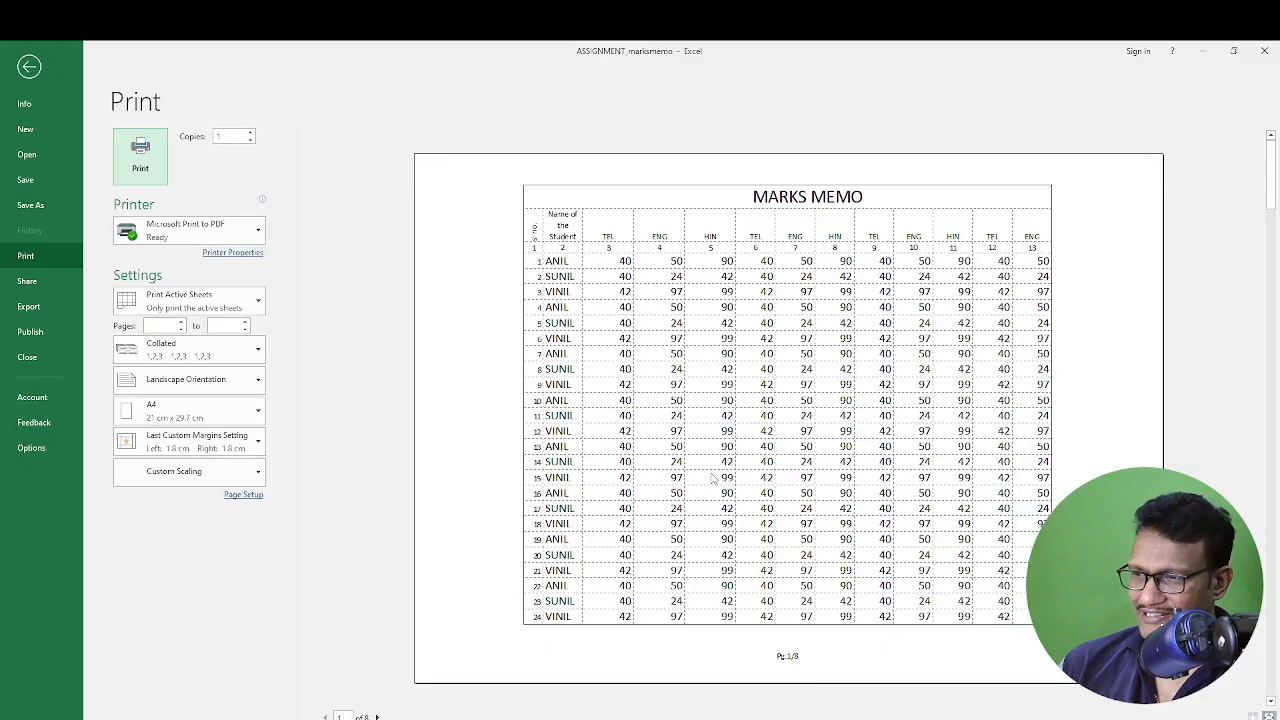
pyautogui.scroll(-5, 770, 440)
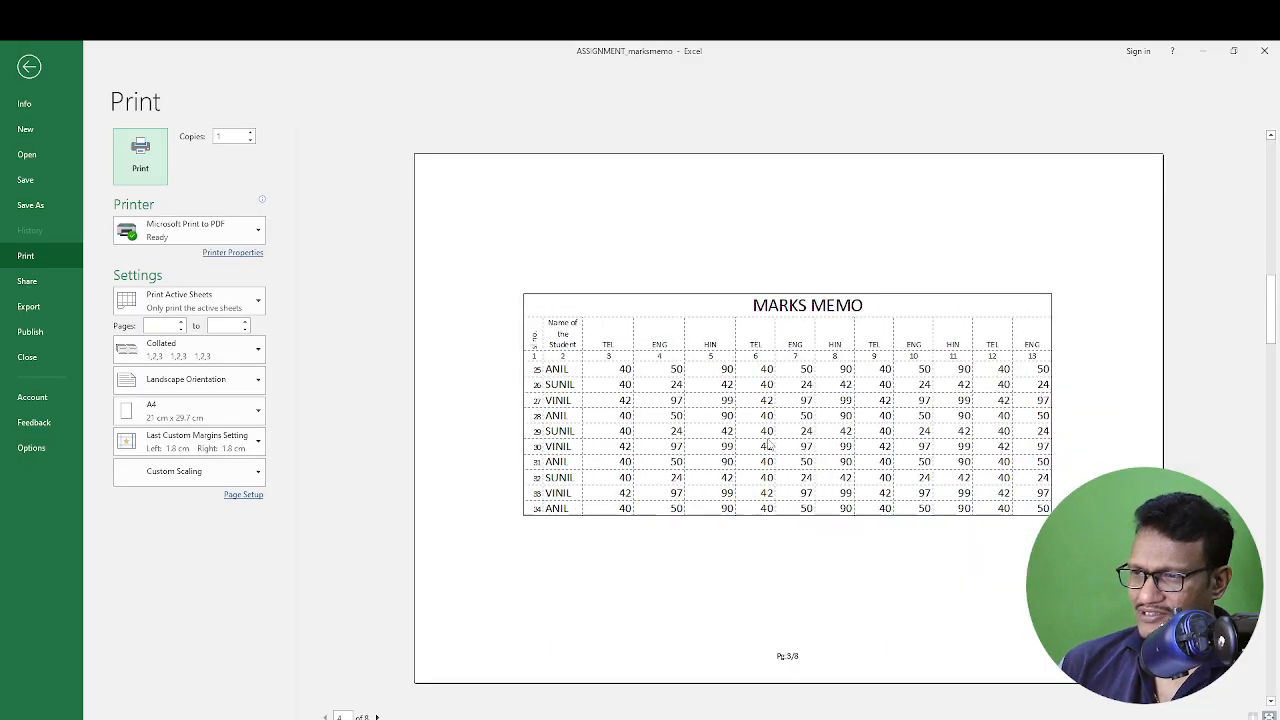
pyautogui.scroll(3, 770, 444)
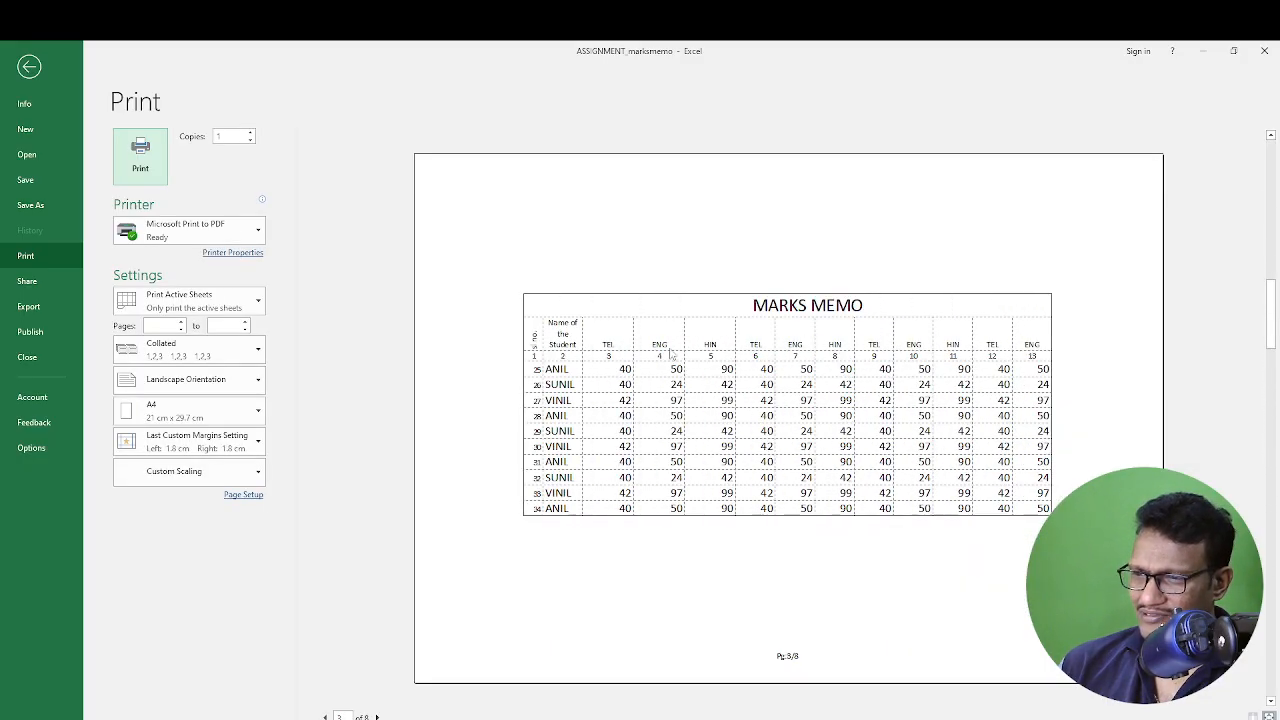
pyautogui.scroll(-5, 907, 376)
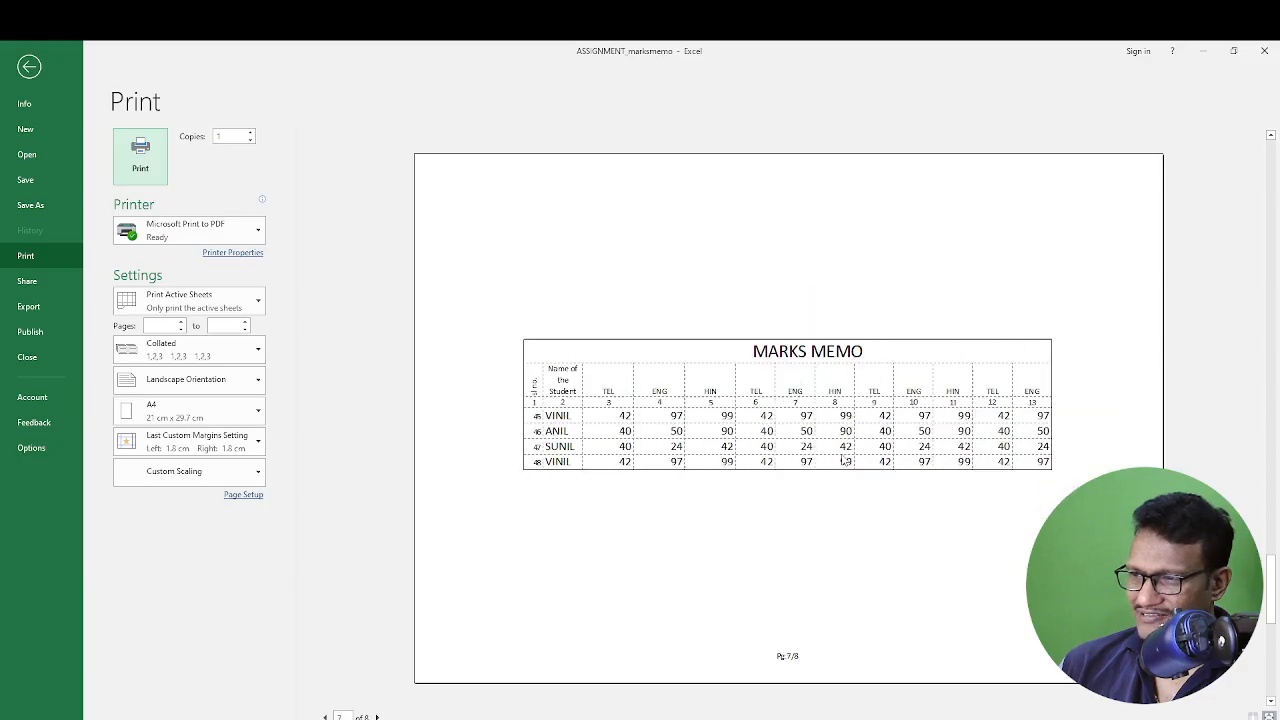
pyautogui.scroll(7, 838, 458)
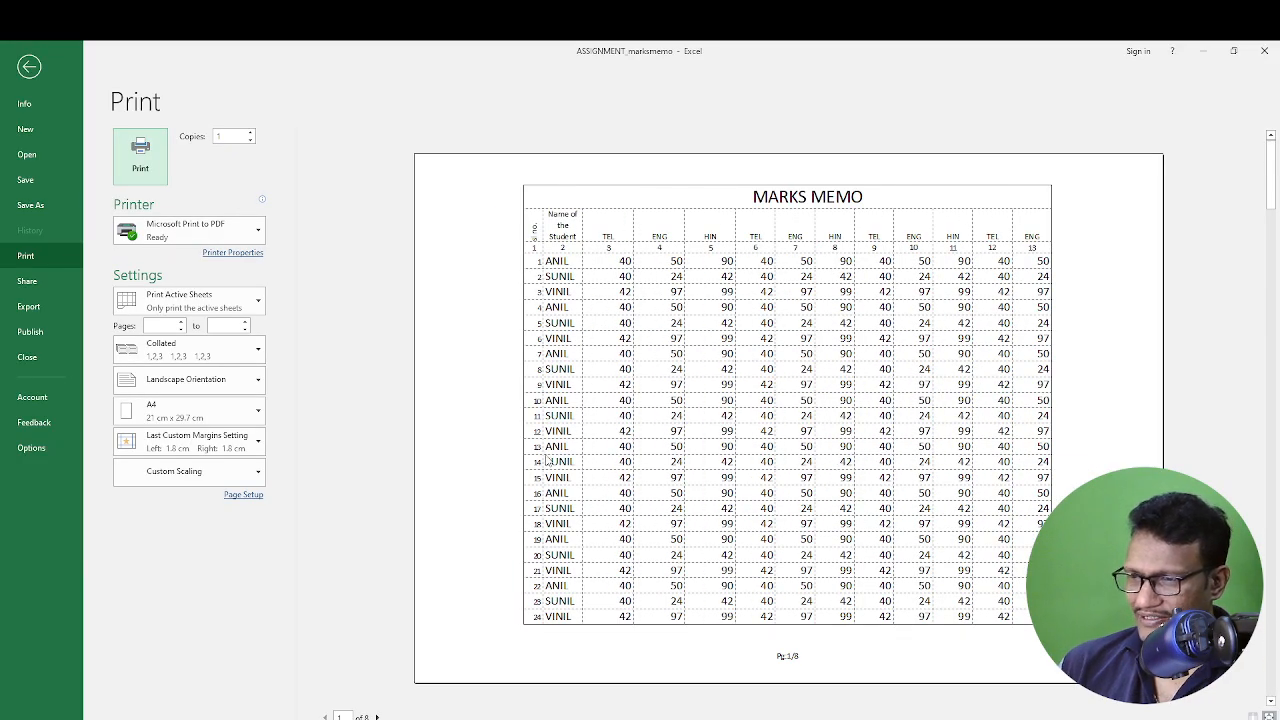
pyautogui.press('Escape')
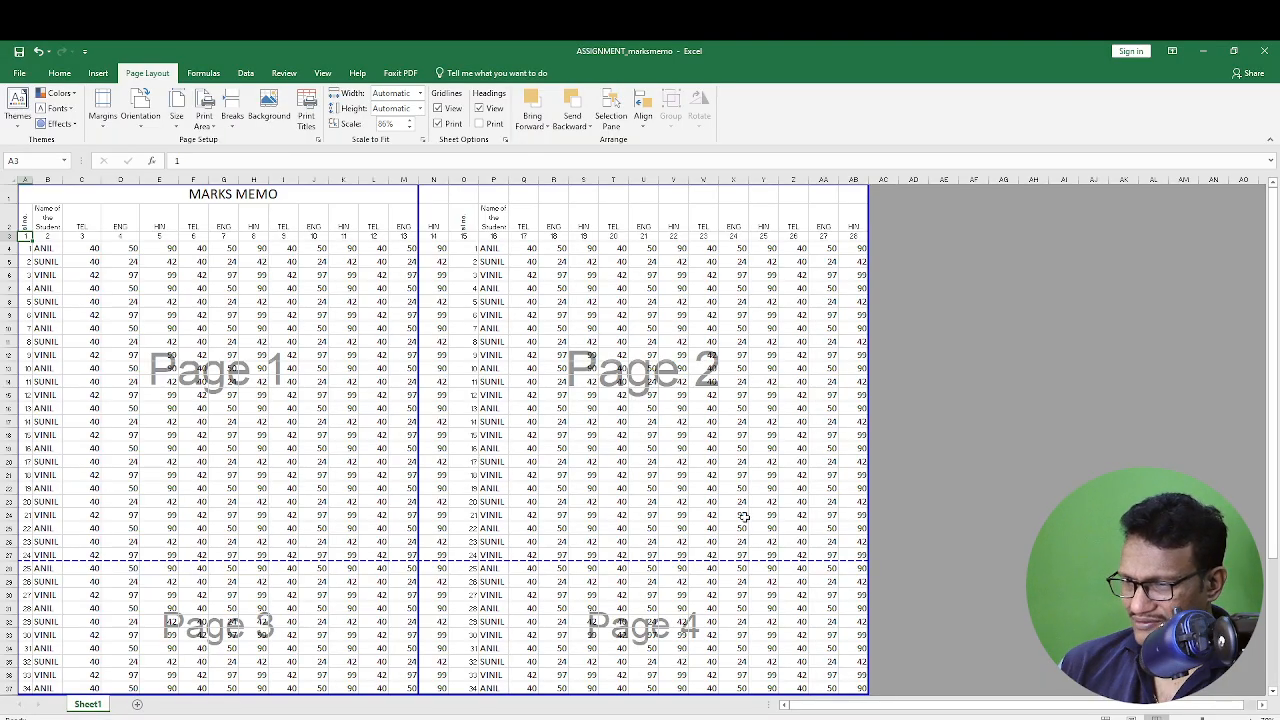
pyautogui.click(700, 501)
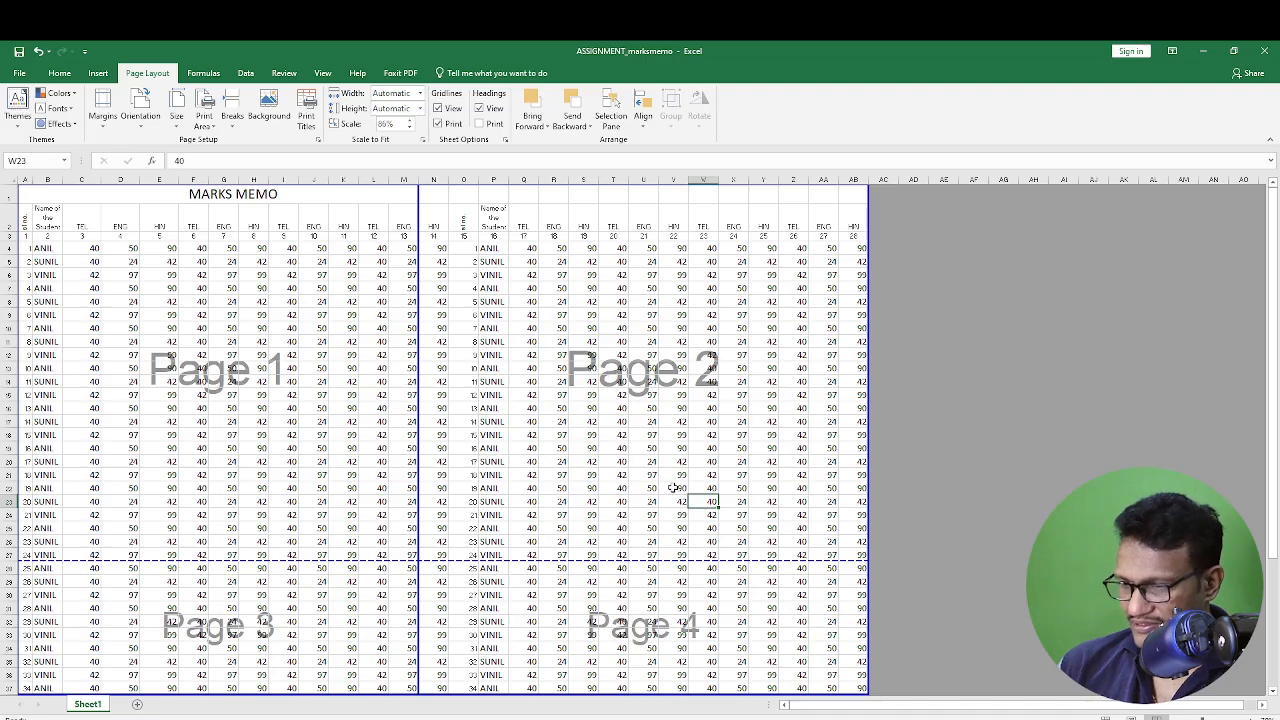
pyautogui.click(658, 488)
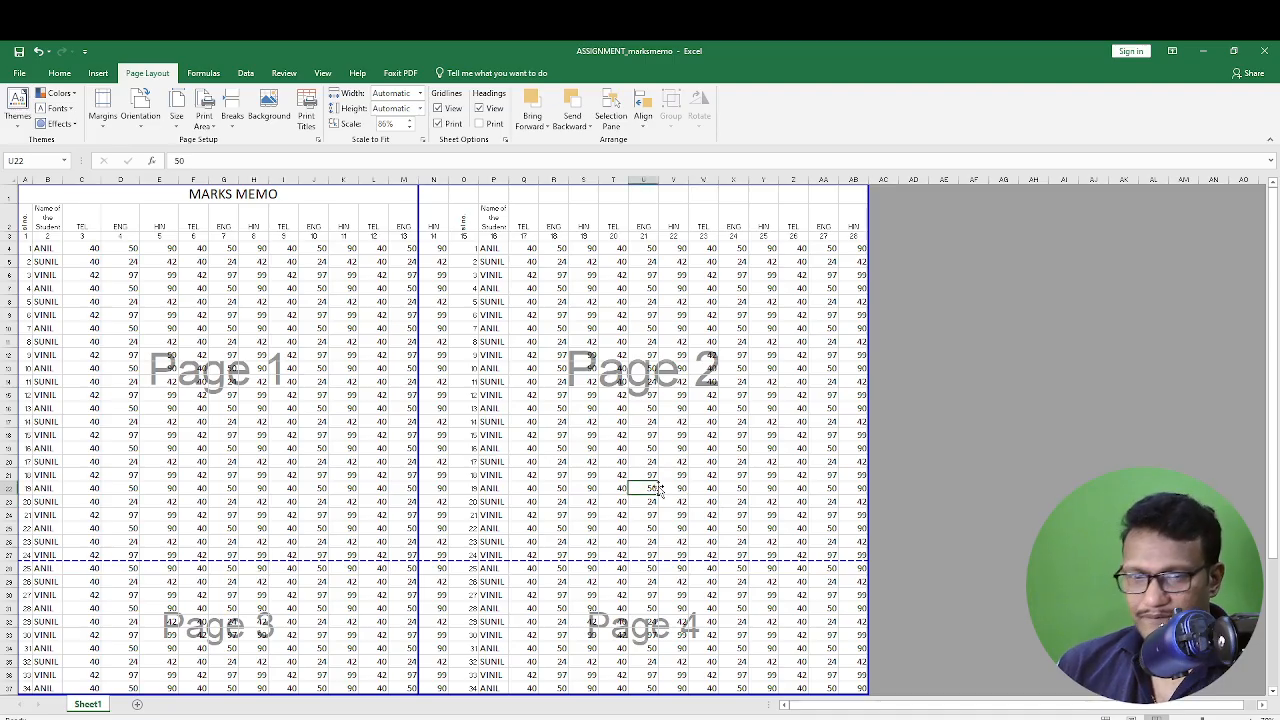